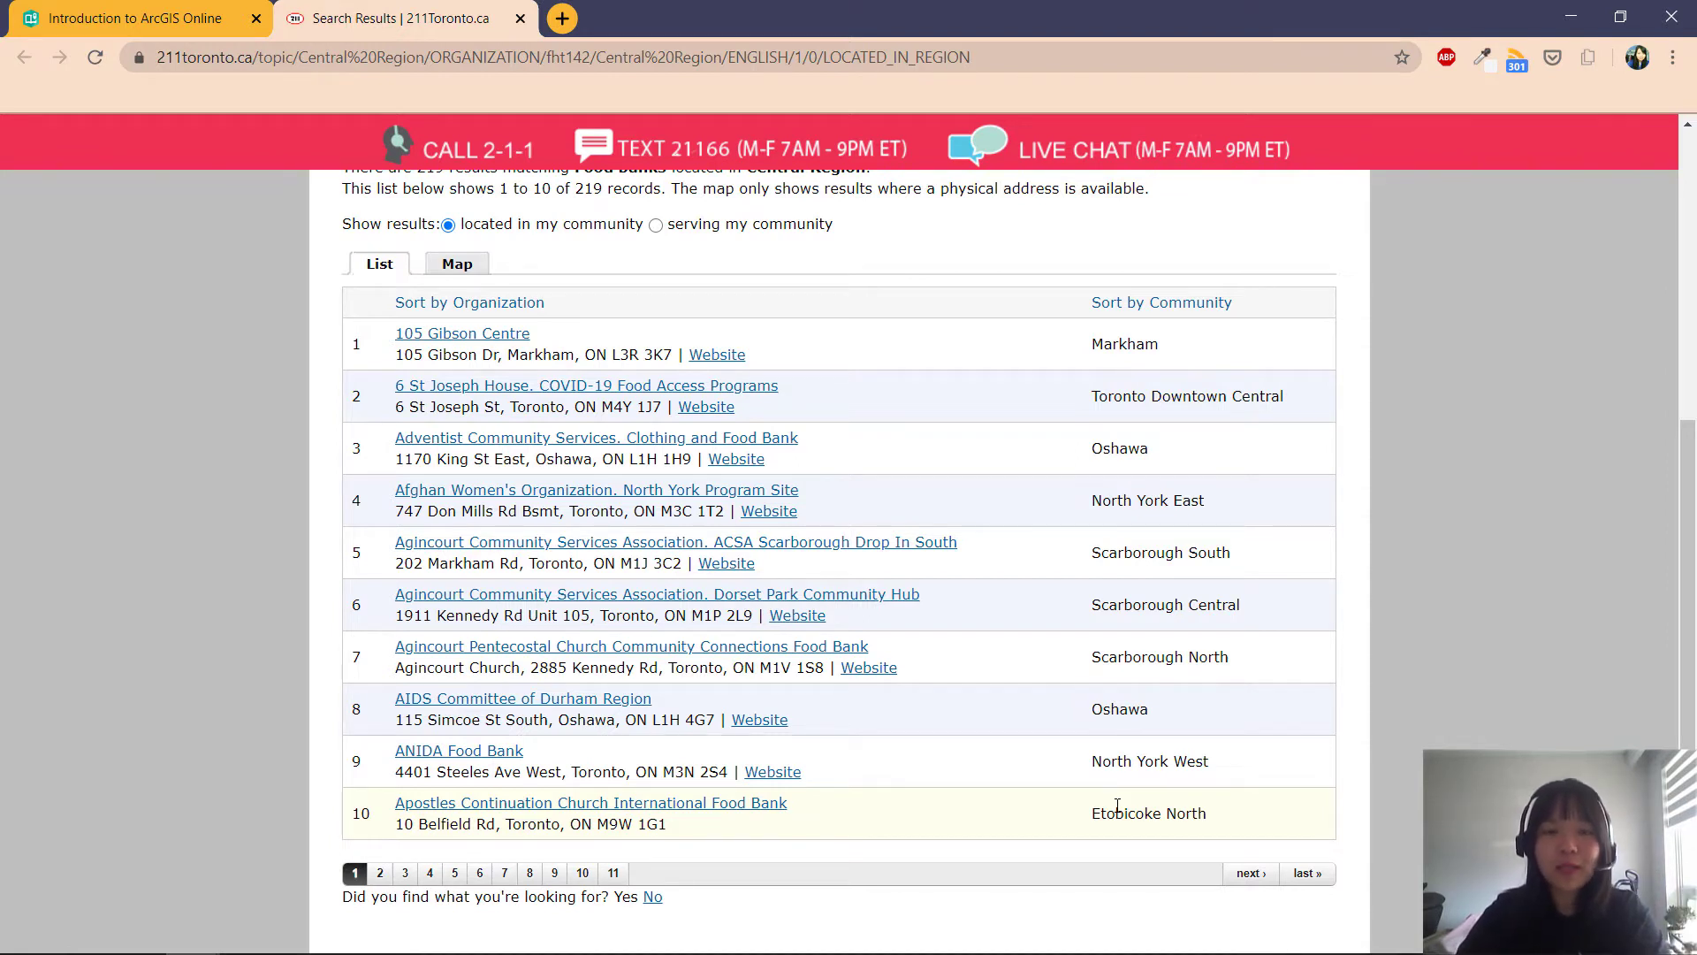
Switch to the Food Delivery.csv sheet in Excel and widen the Address column
key(alt+Tab)
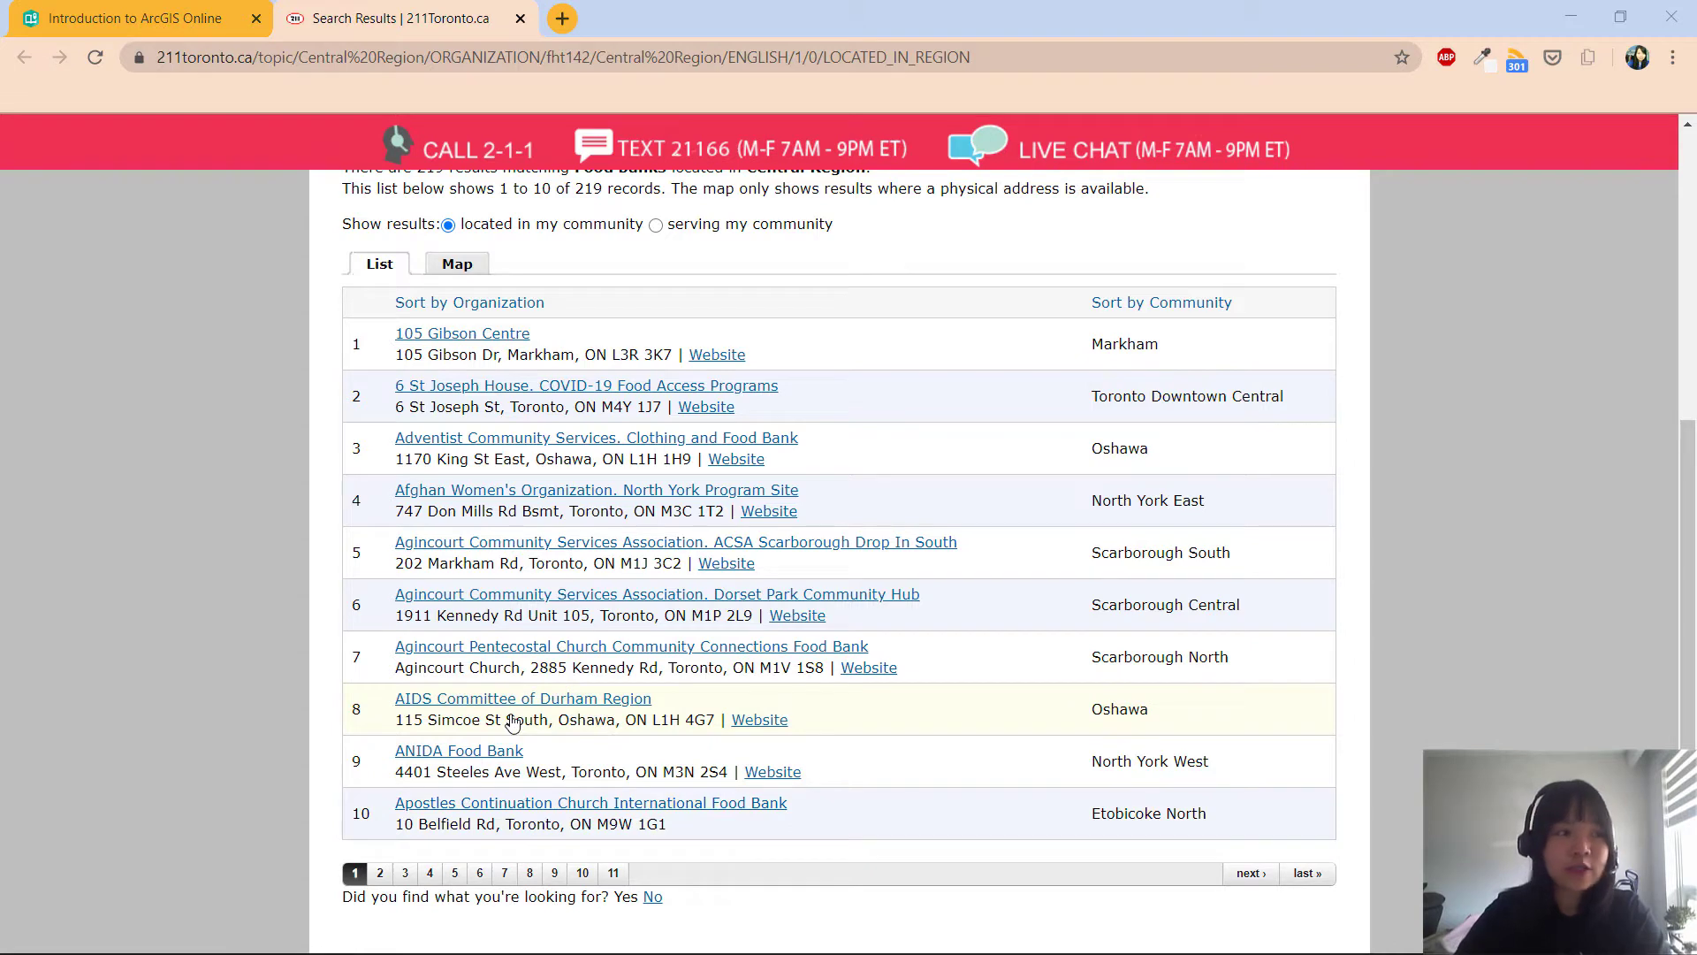
key(alt+Tab)
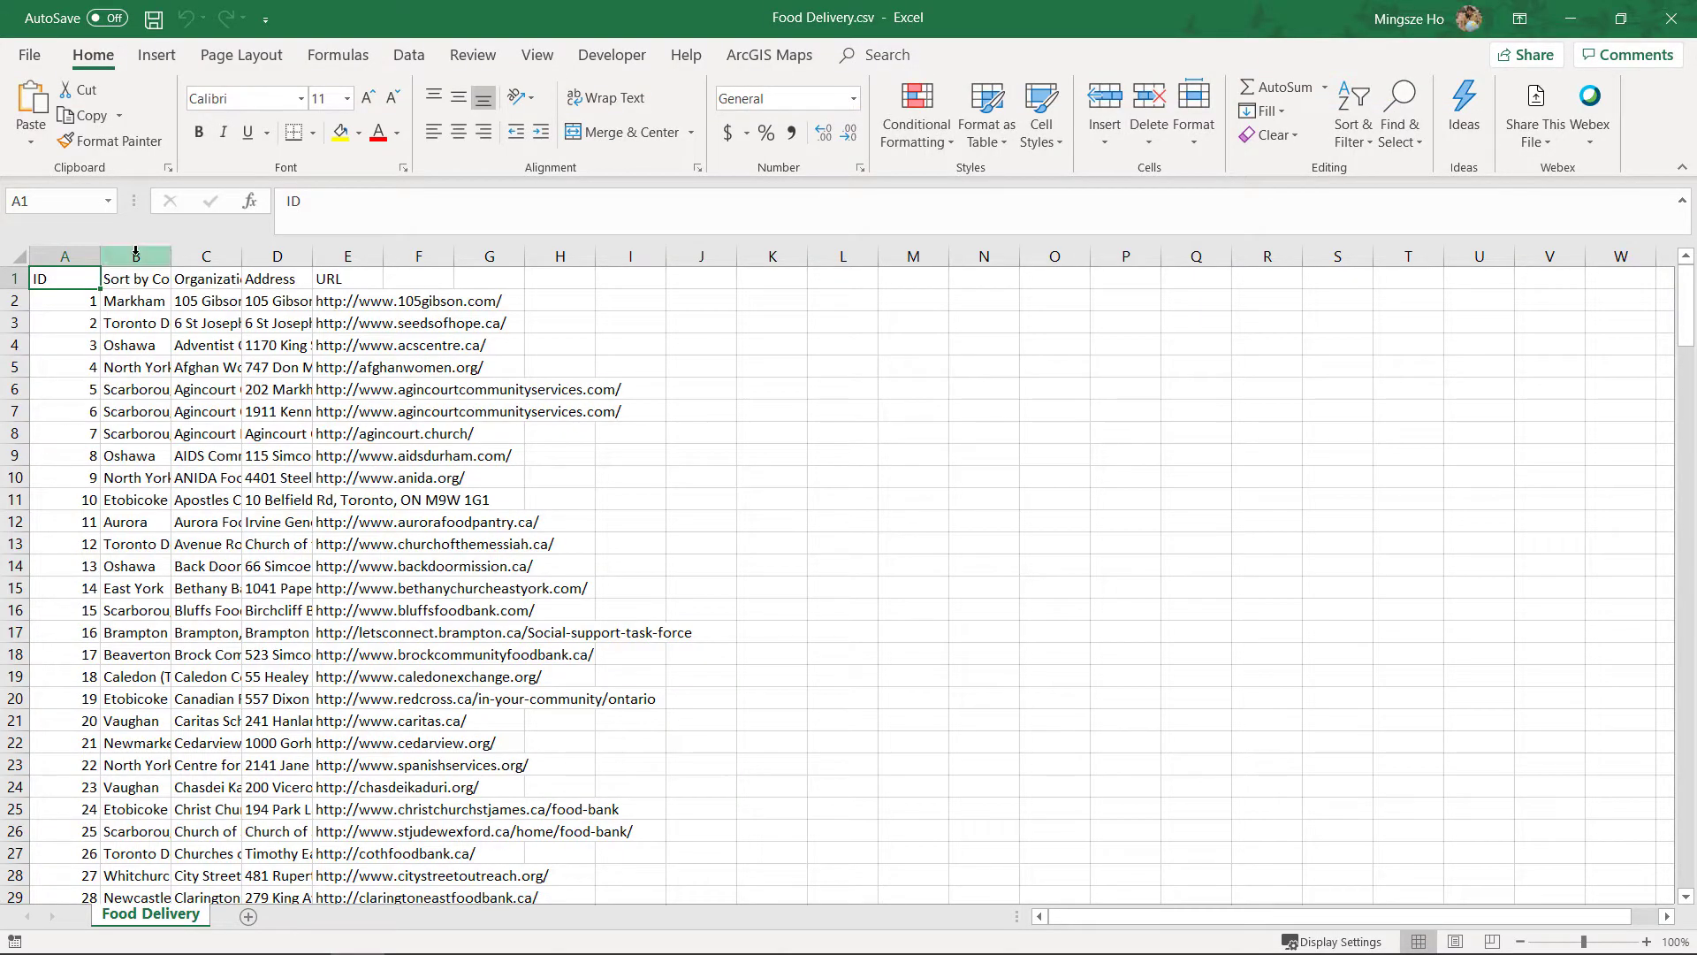
drag(313, 251, 348, 252)
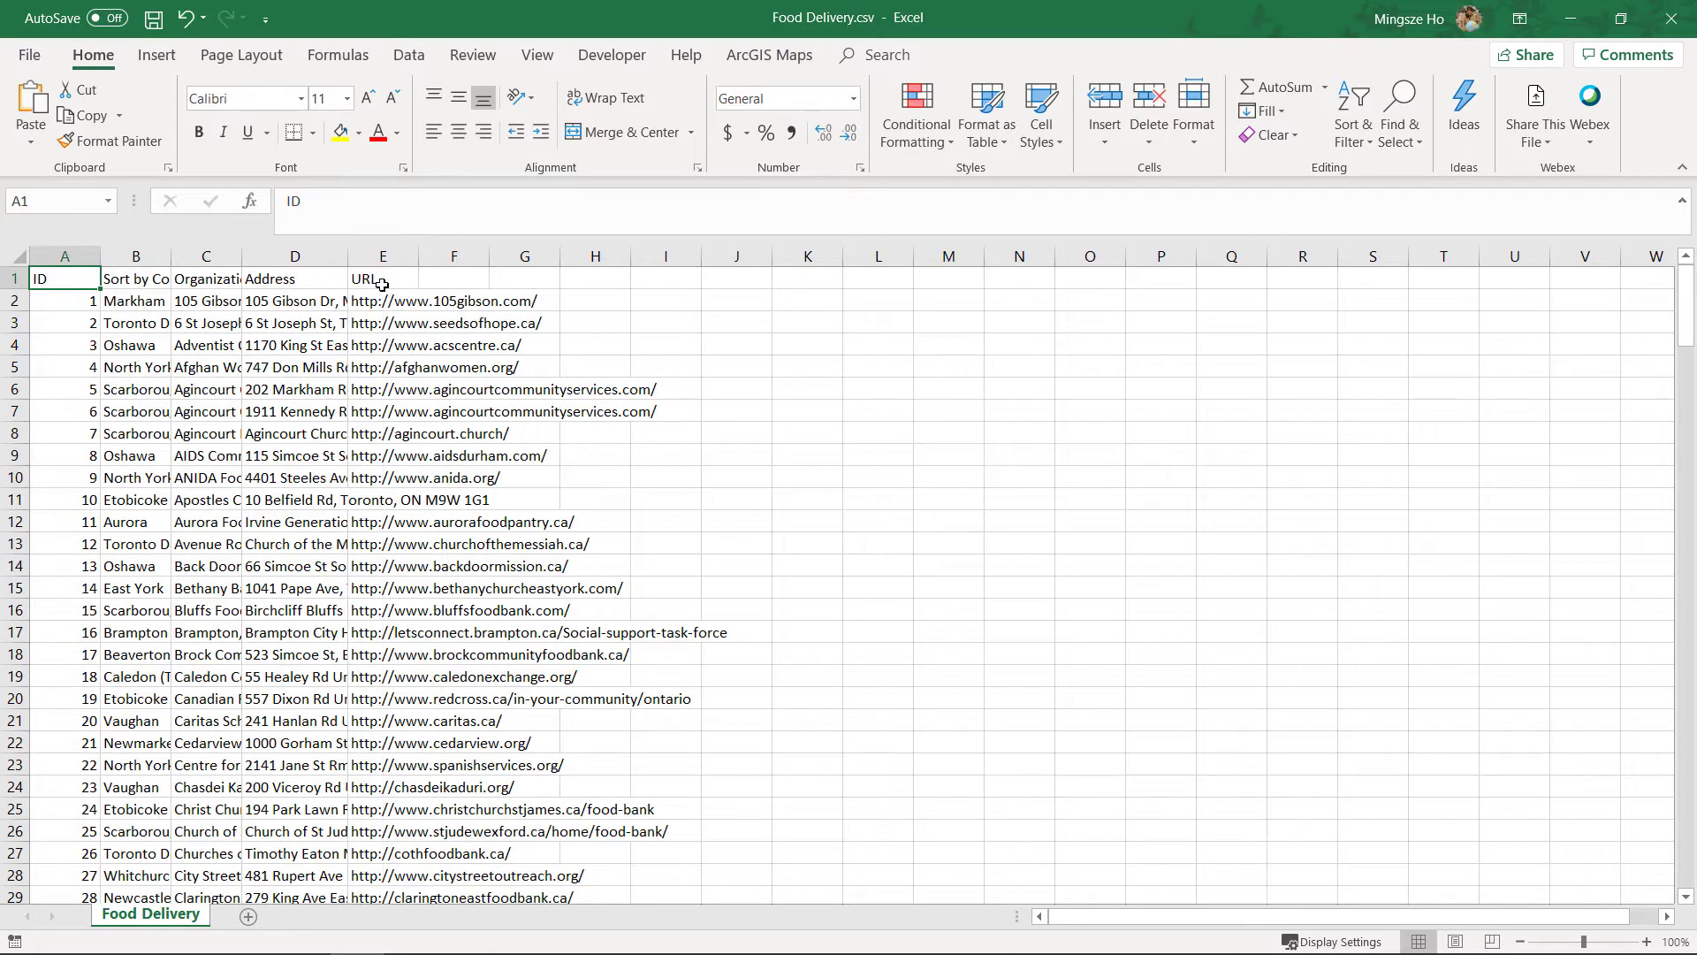
Compare the 105 Gibson Centre website link in the 211Toronto browser list with its URL in cell E2 of the sheet
key(alt+Tab)
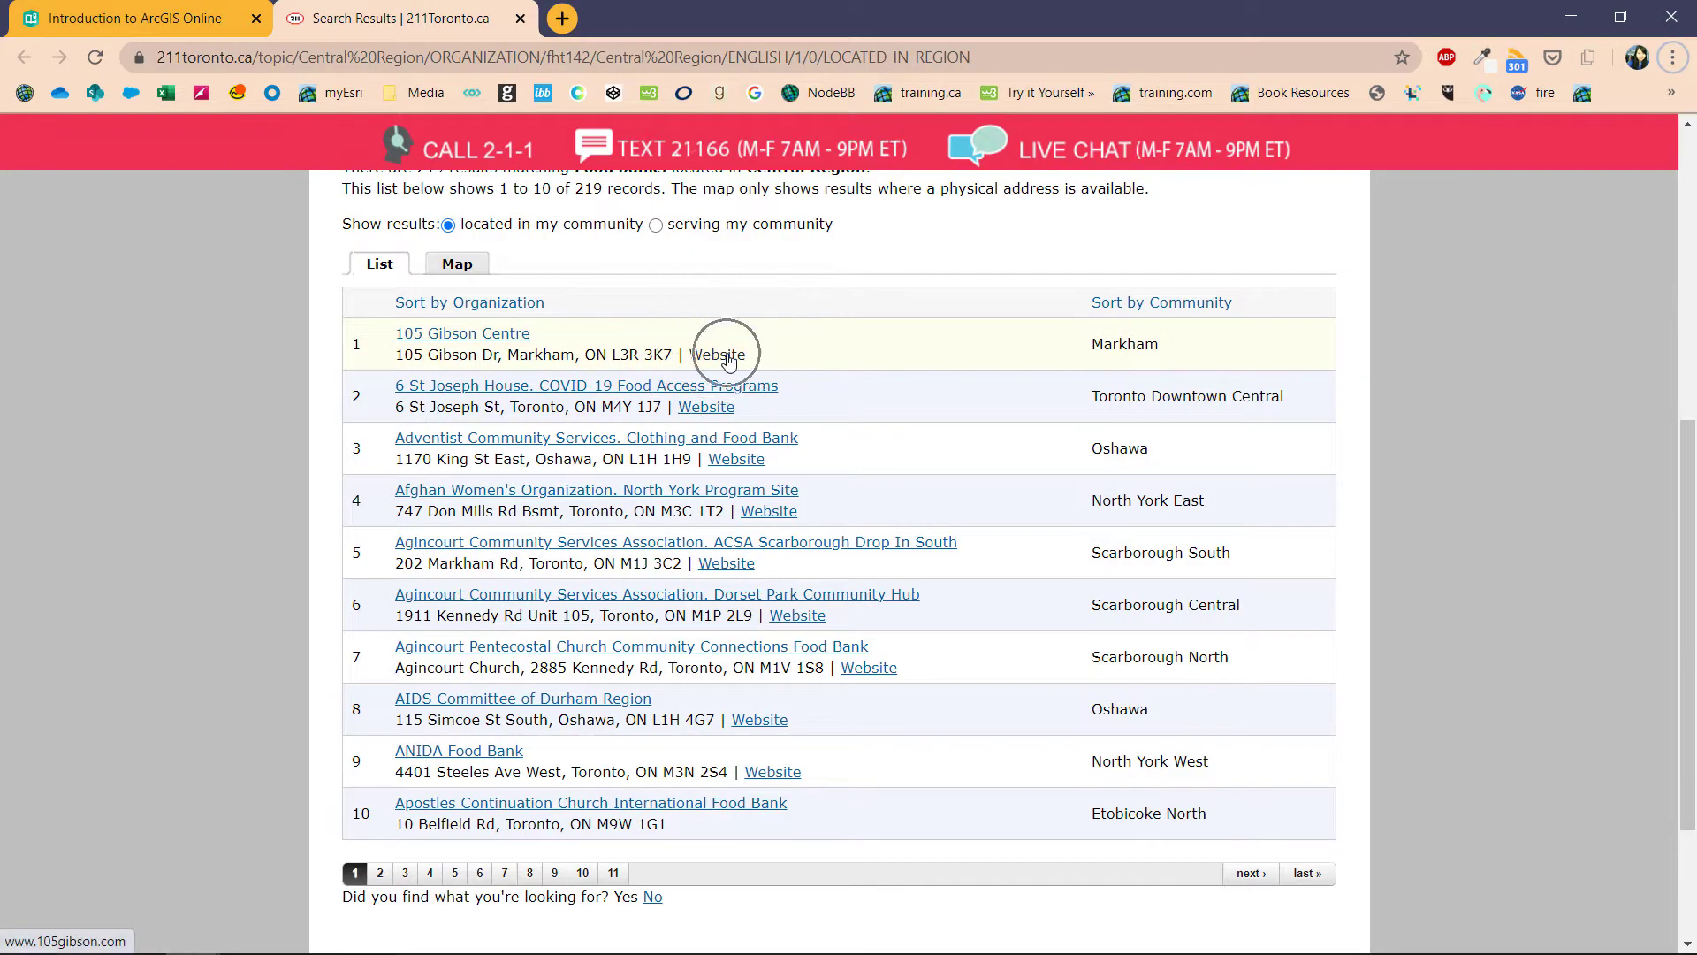
key(alt+Tab)
click(383, 303)
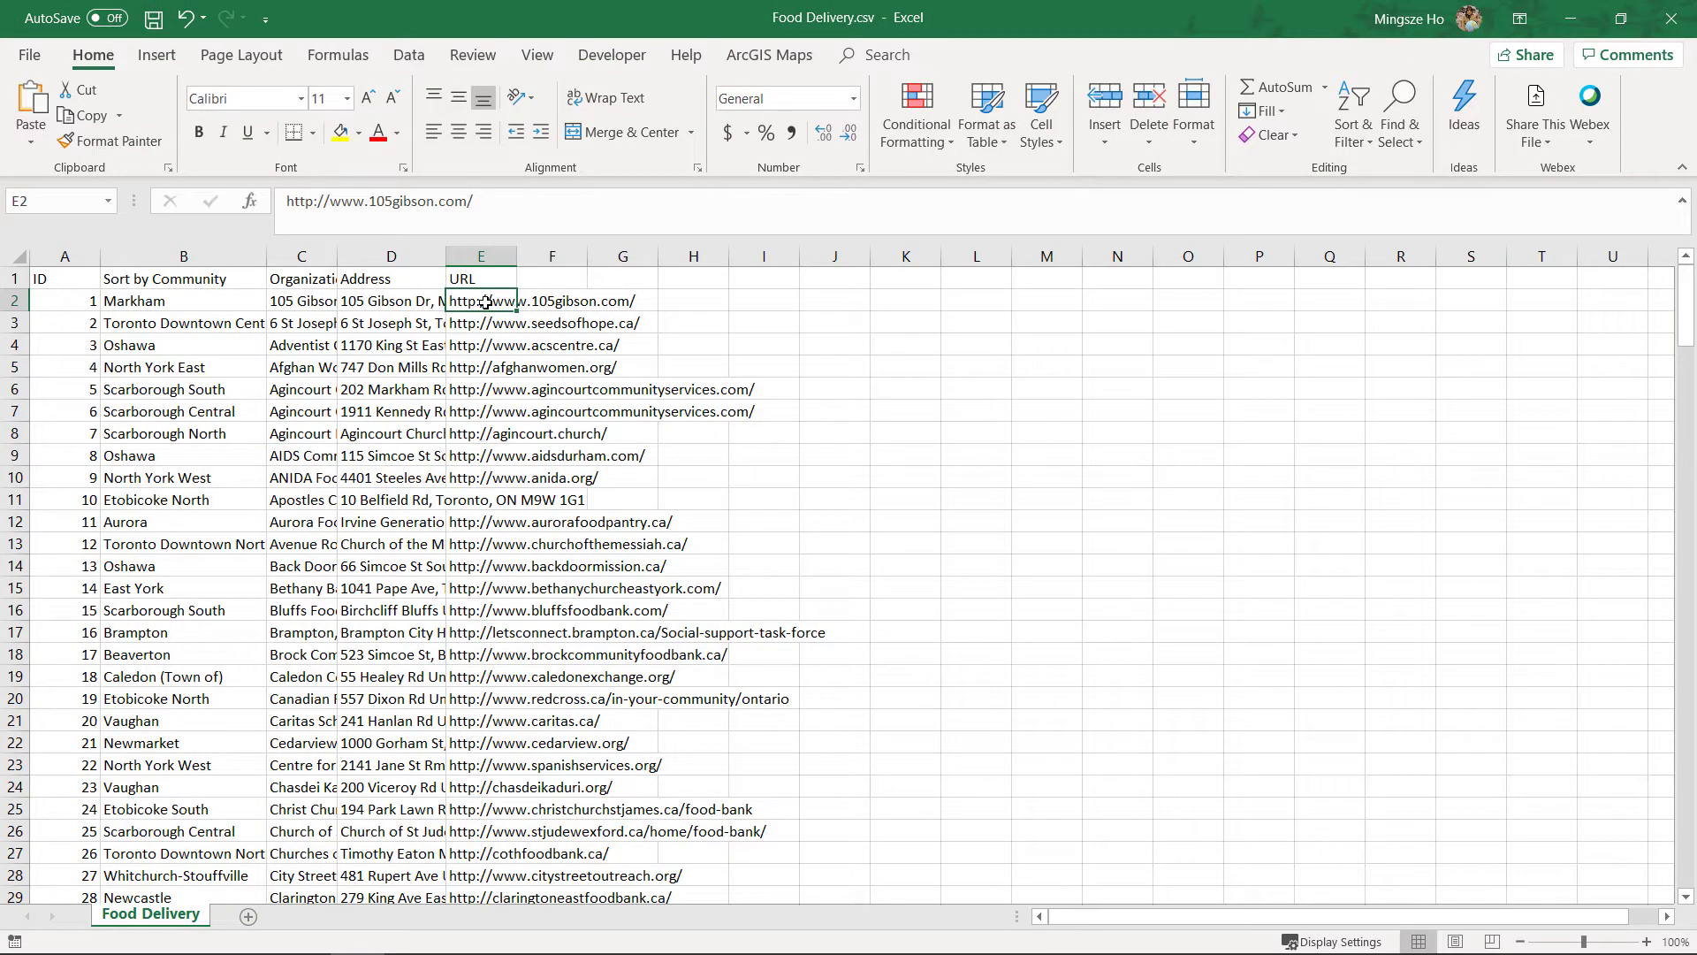
click(485, 302)
Fill the ID number series down column A from row 2 to row 27
click(93, 298)
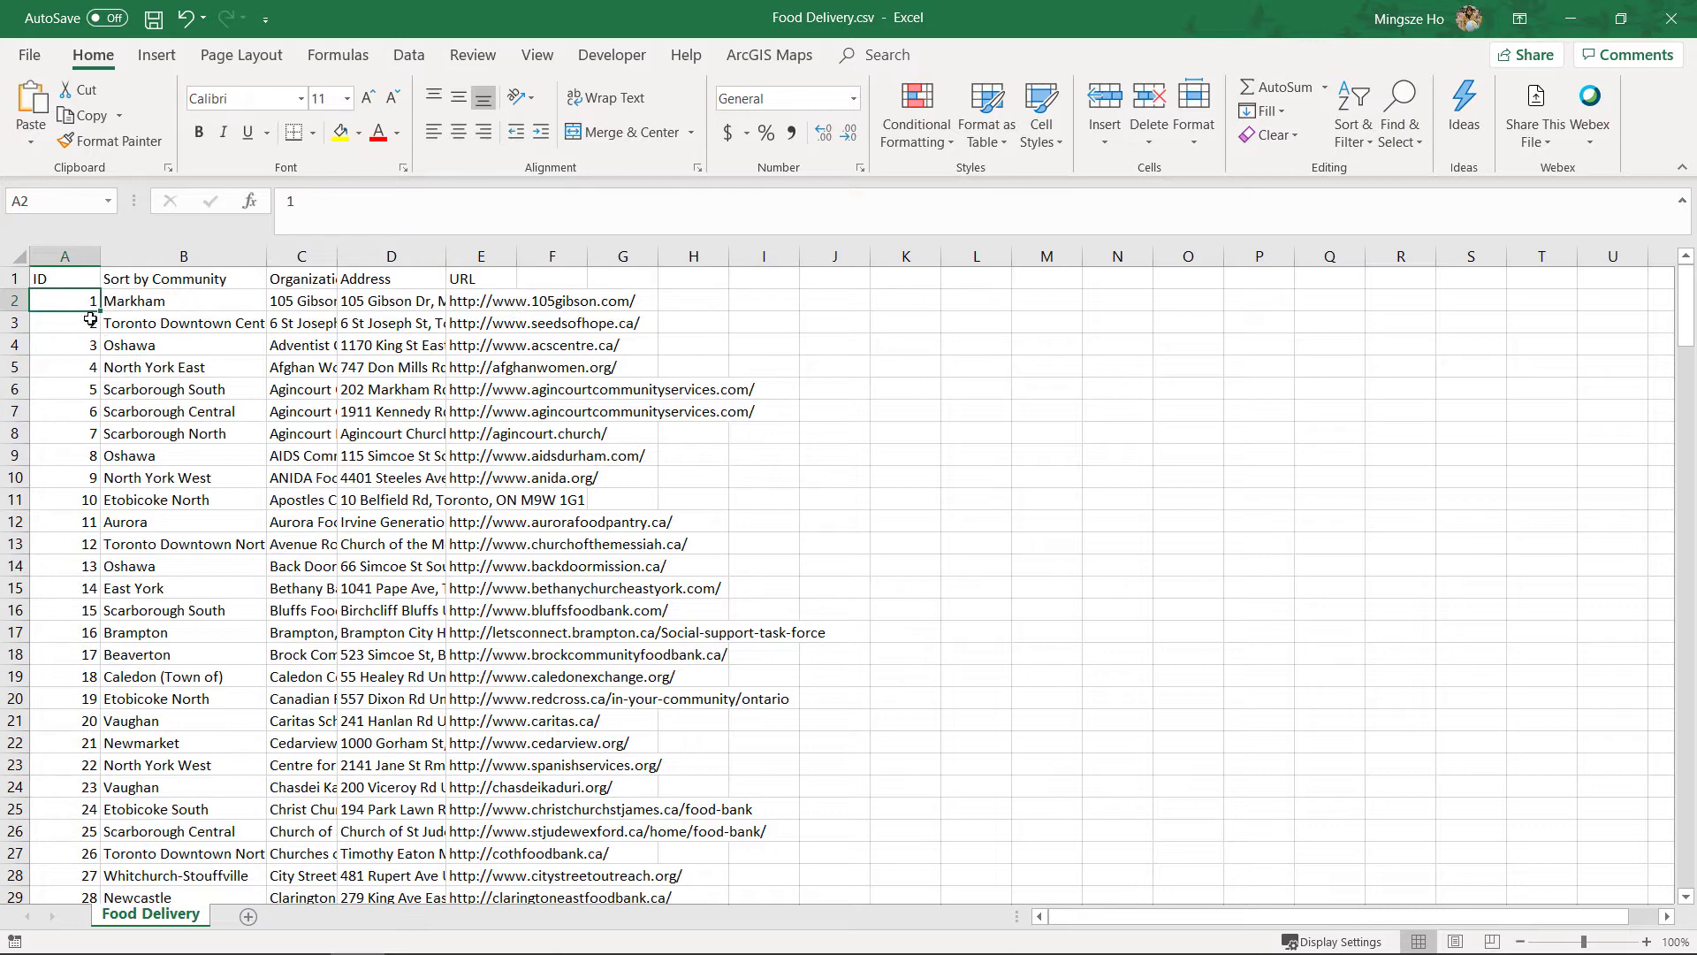
click(89, 321)
click(87, 345)
drag(92, 302, 82, 857)
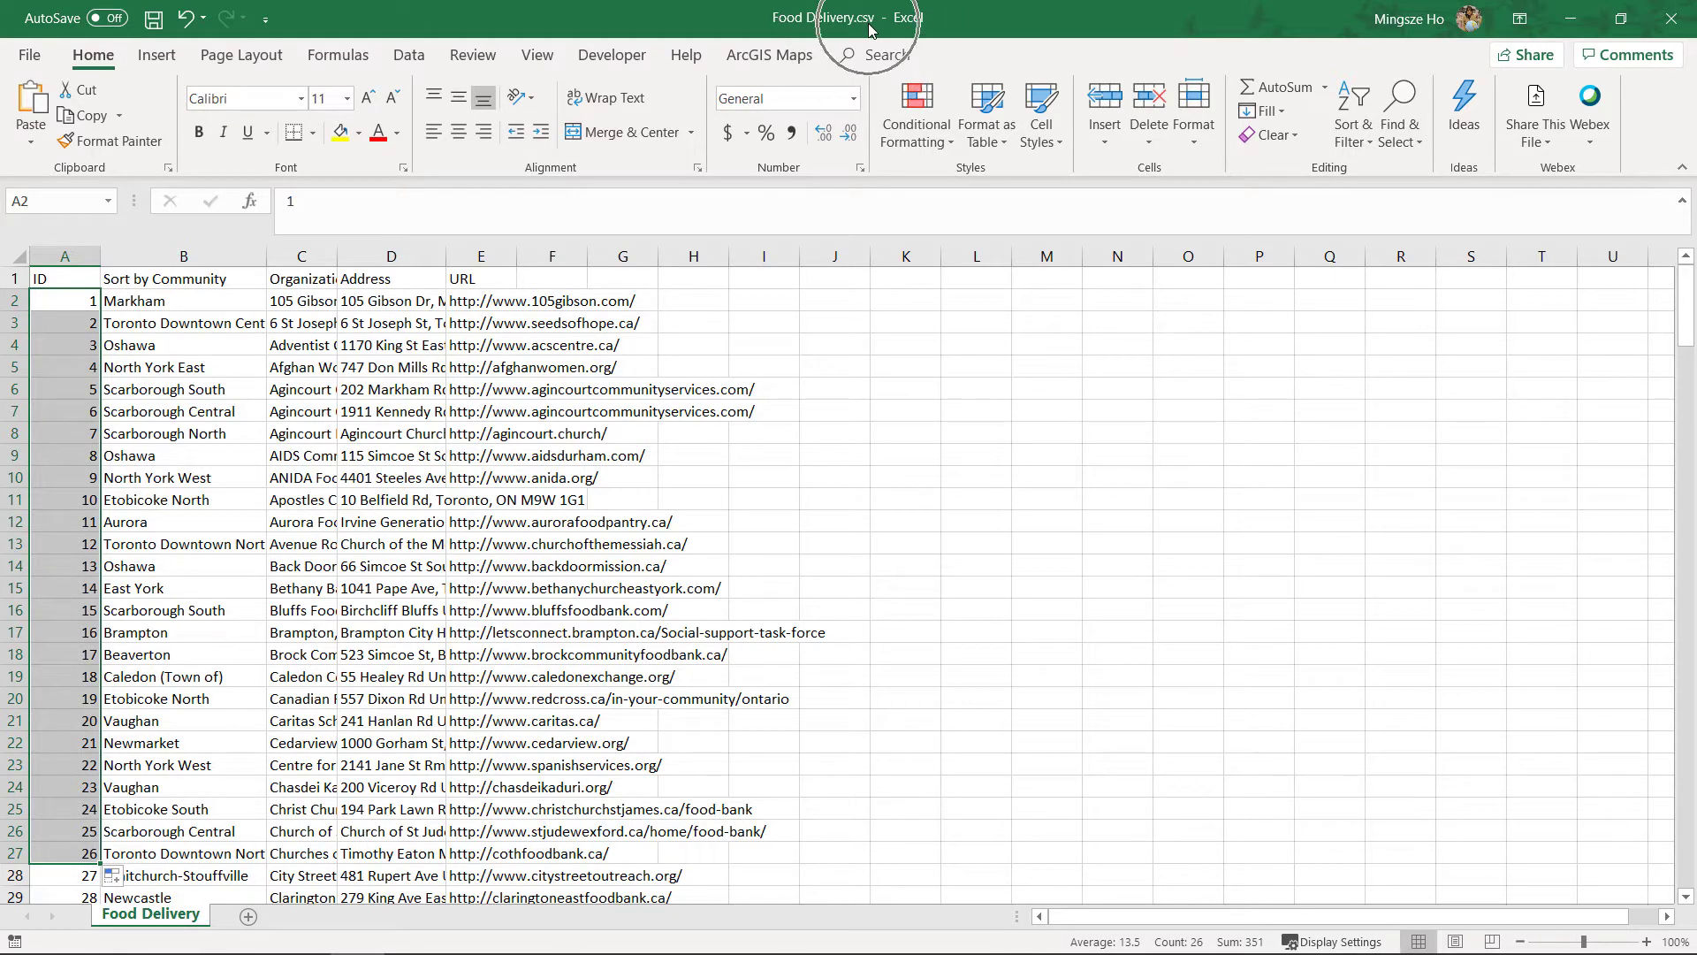
key(ctrl)
key(ctrl)
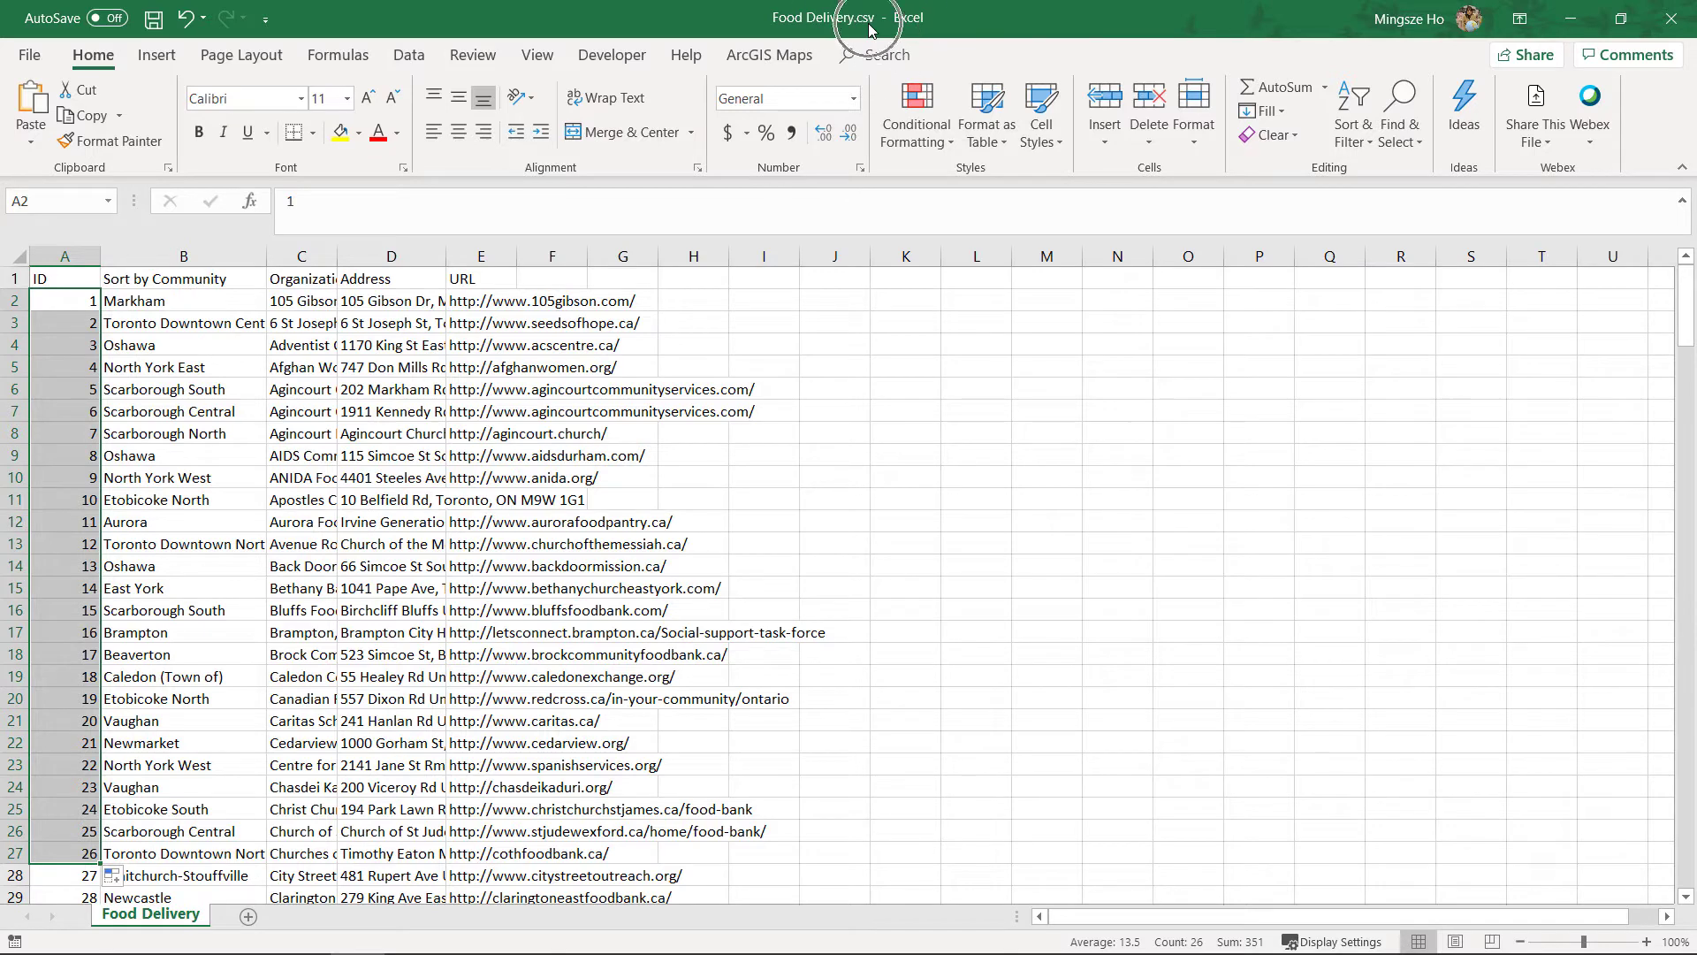
Switch to the Toronto Neighbourhood Map in ArcGIS Online and bring in Food Delivery.csv from the Desktop folder
key(alt+Tab)
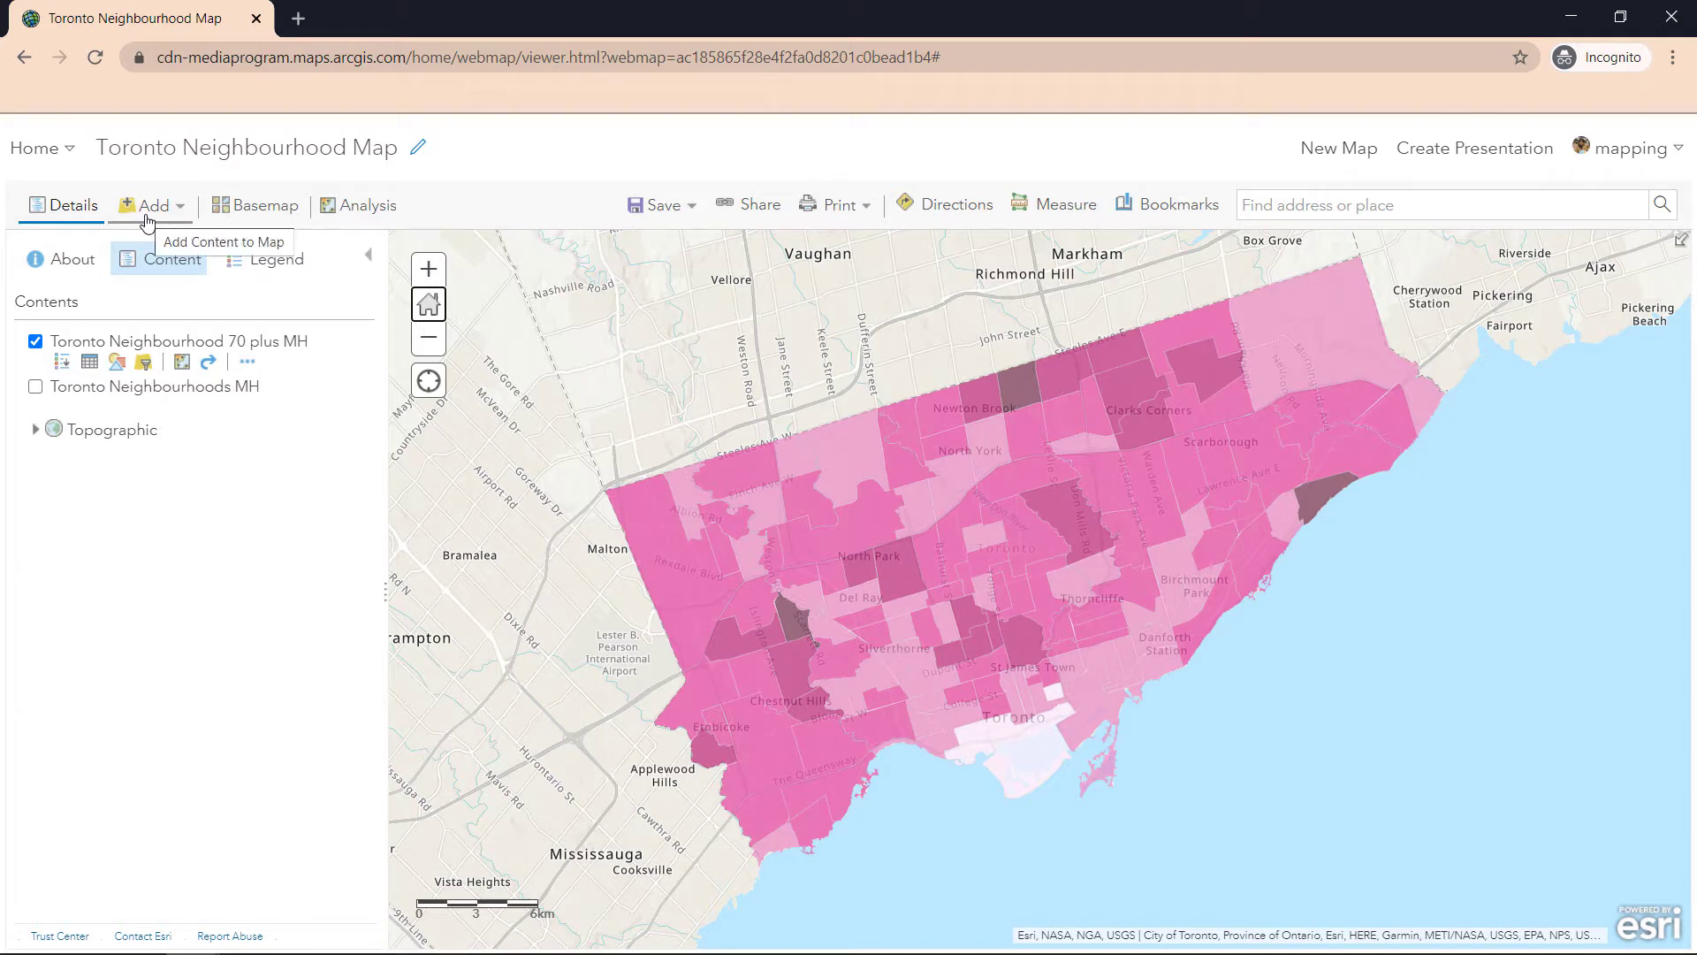
click(149, 208)
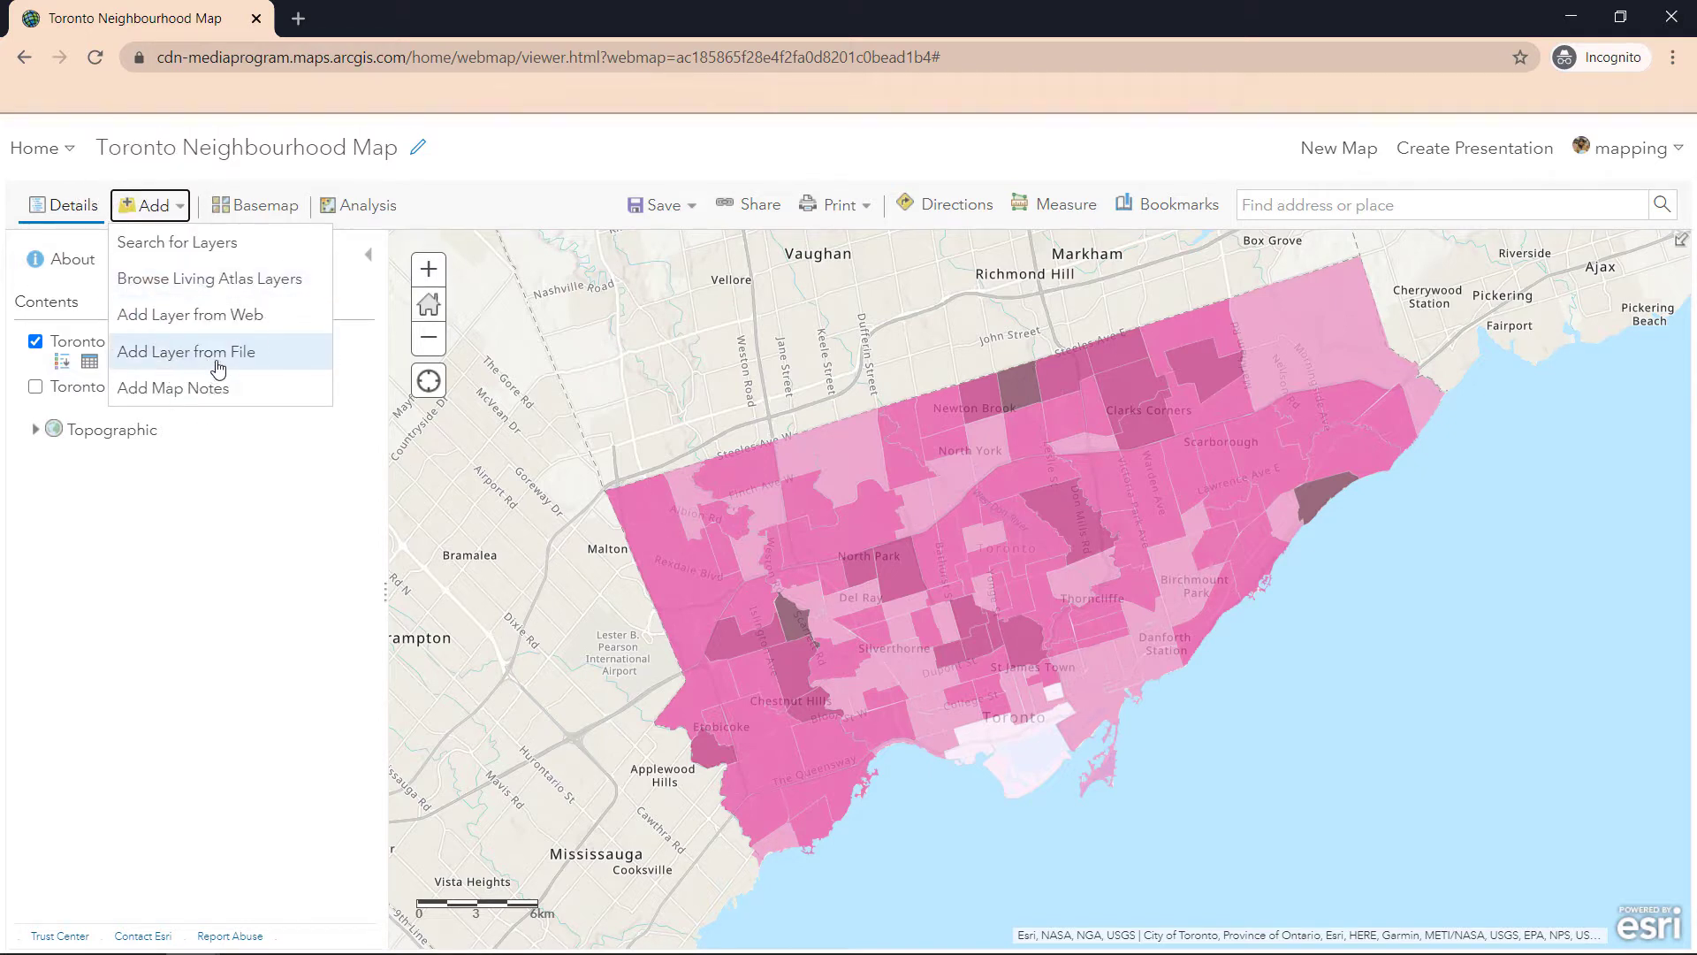
click(260, 549)
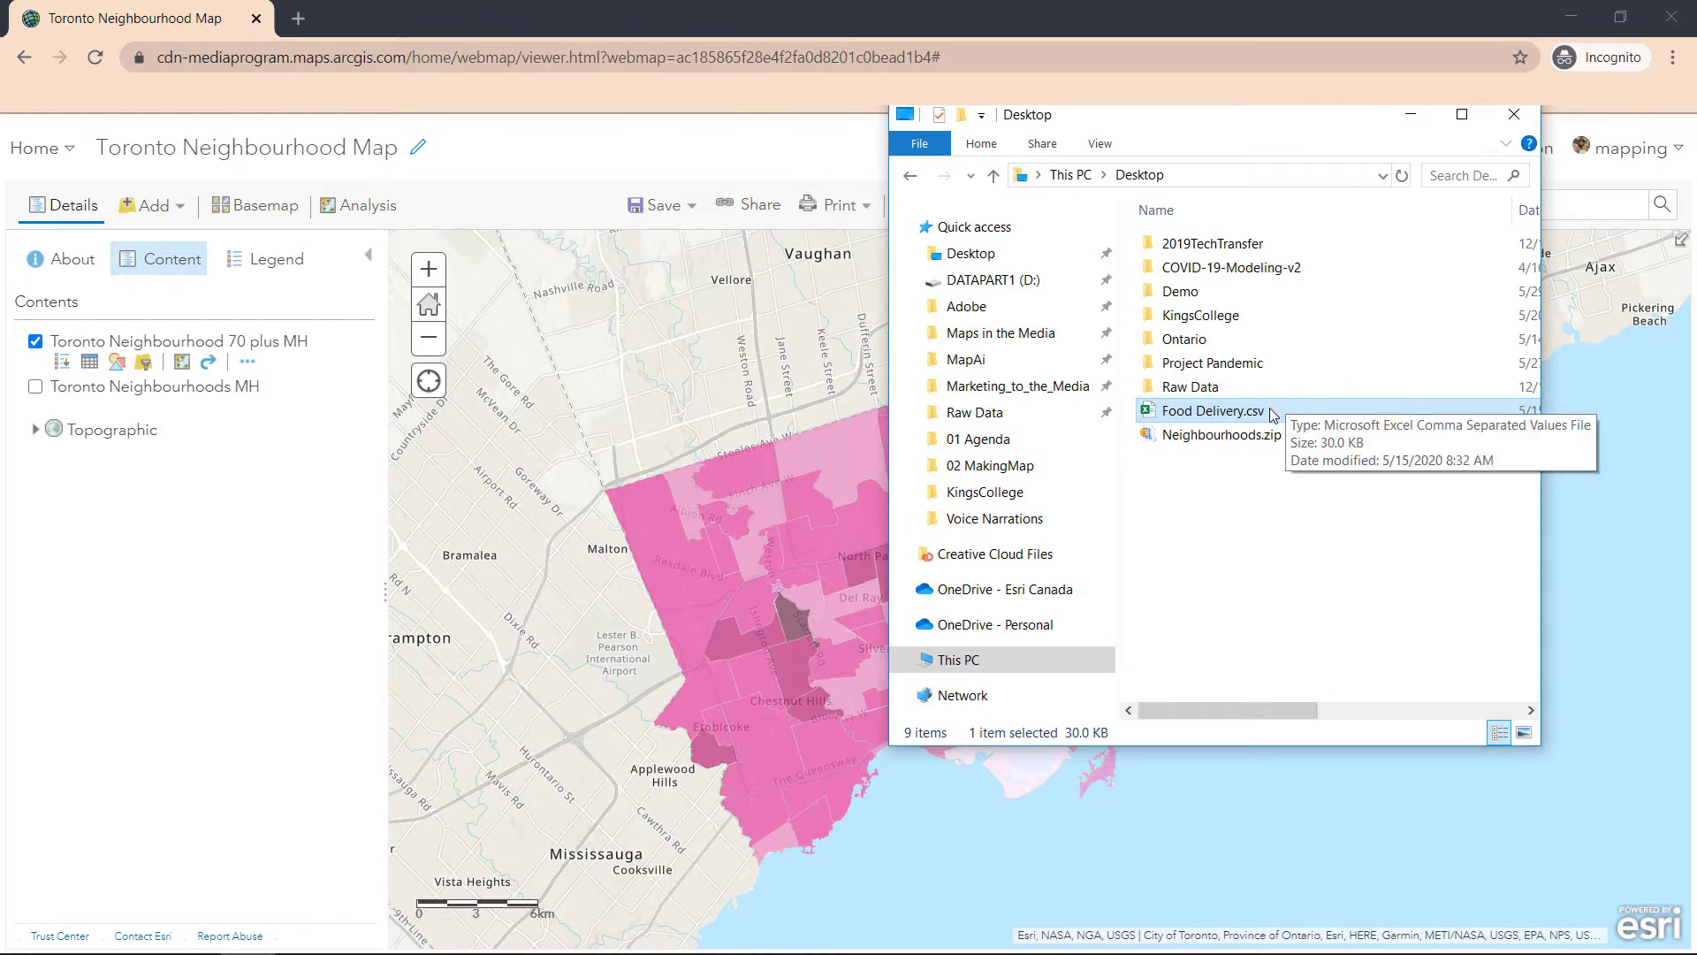
drag(1242, 418, 706, 366)
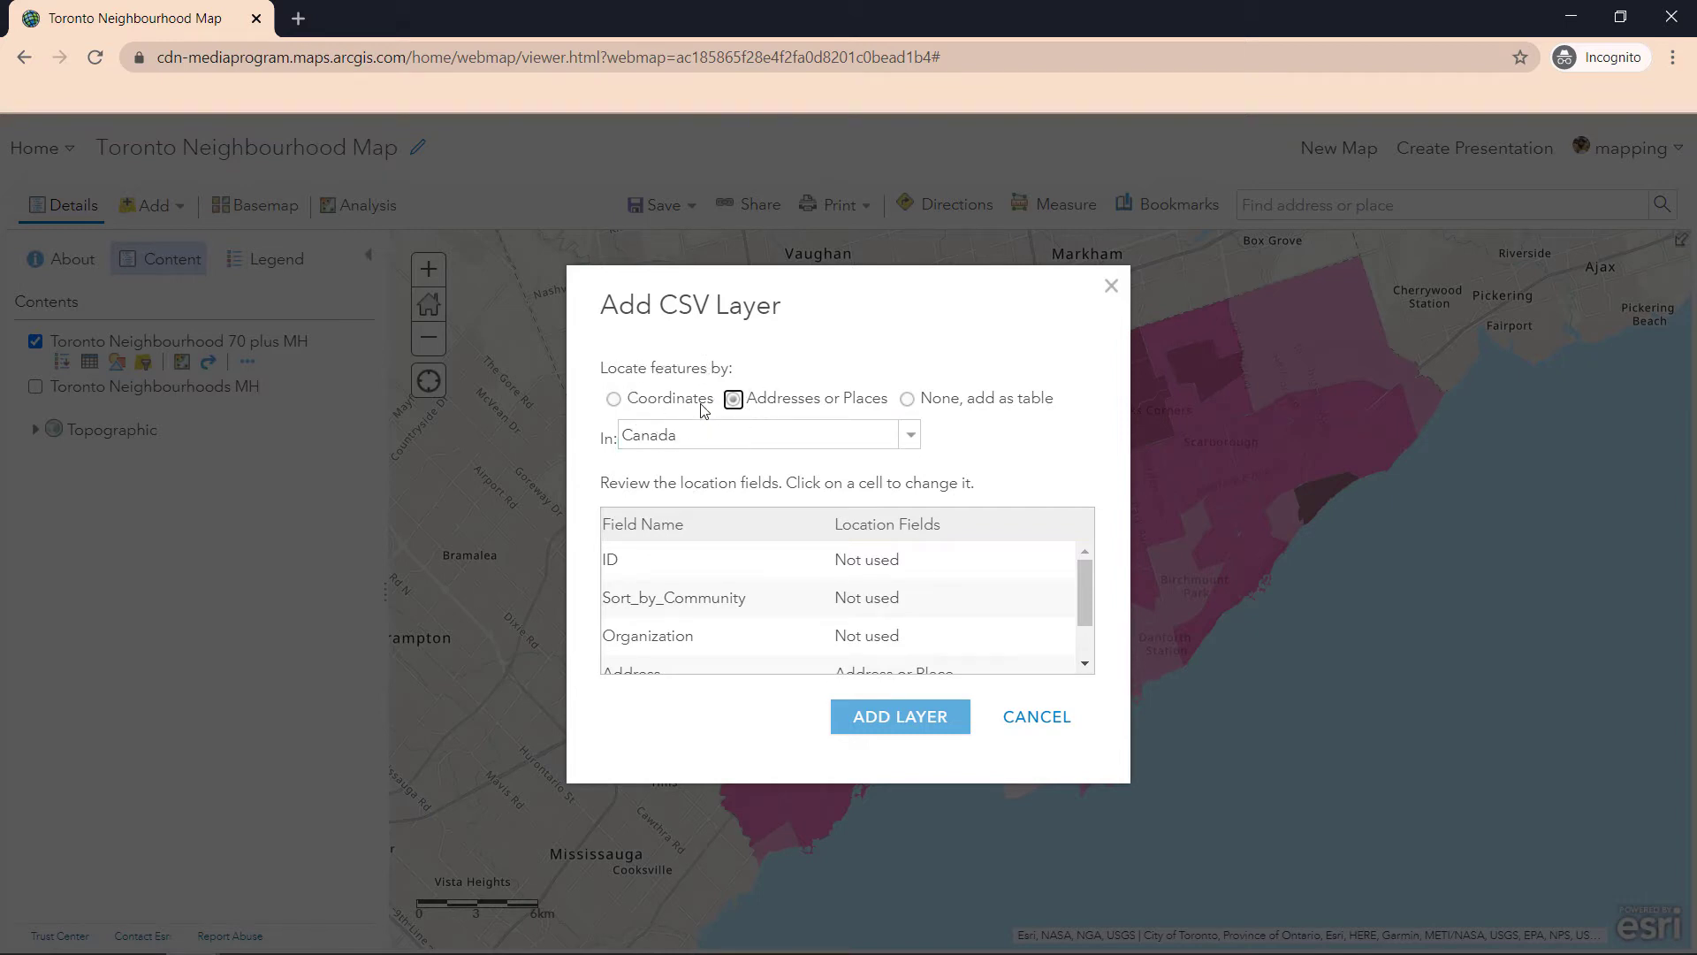
Locate the CSV features by Addresses or Places and review the location setting of each field
click(809, 403)
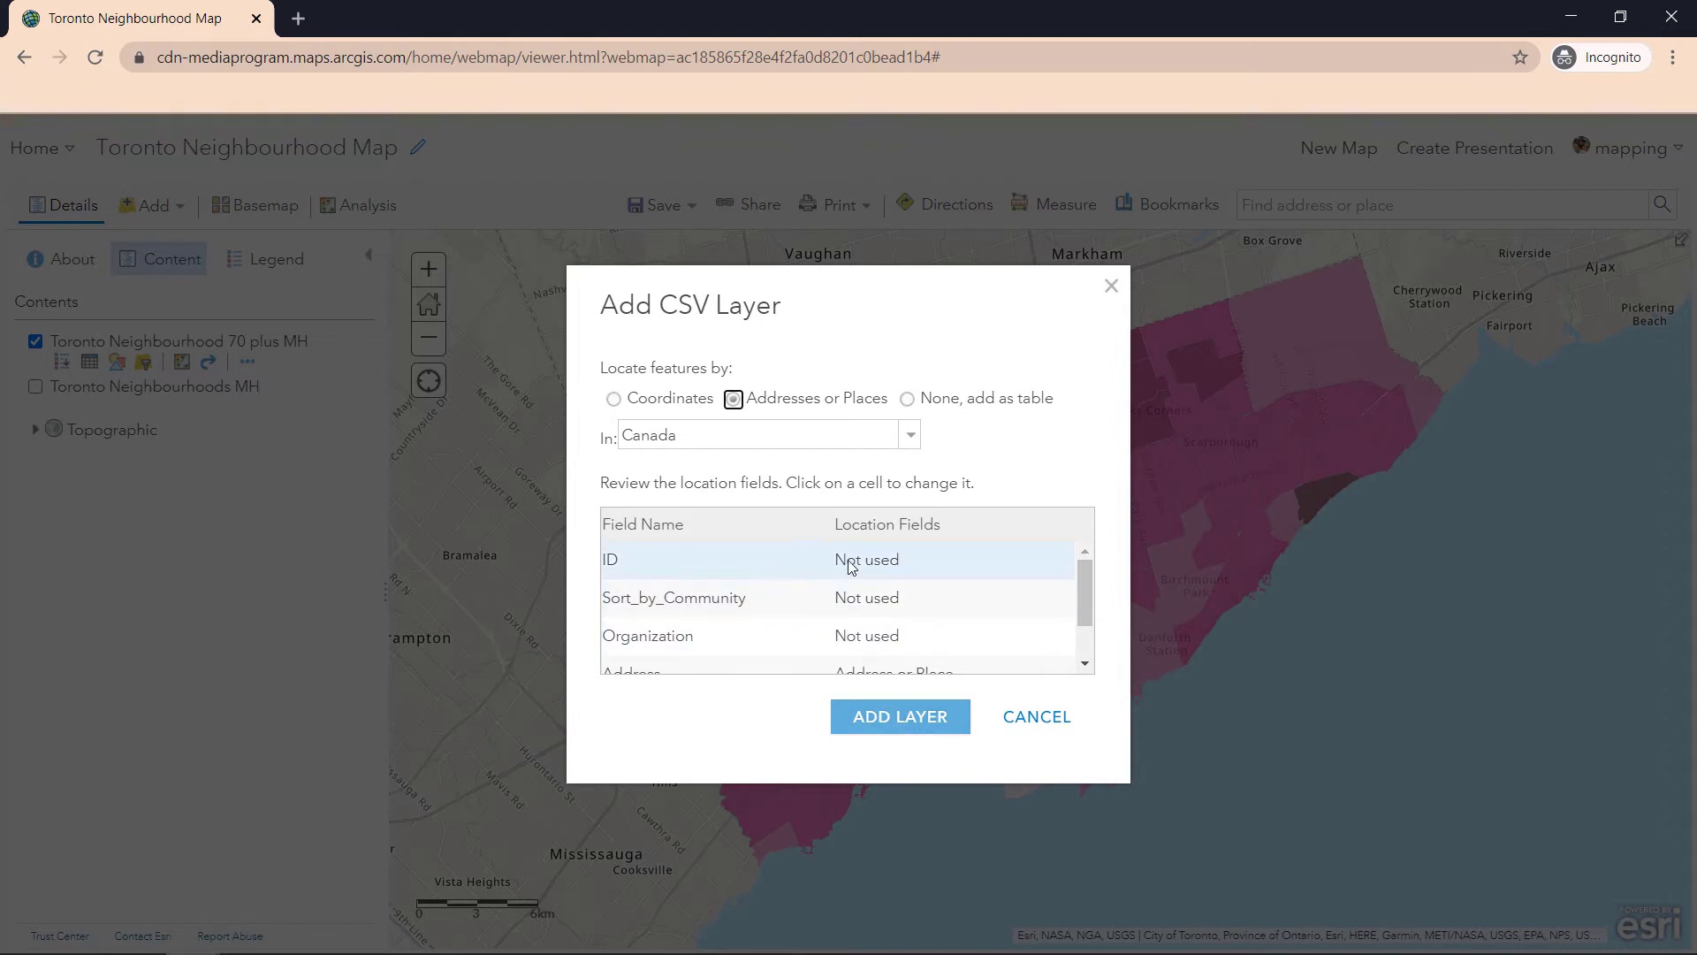
scroll(703, 590, down, 1)
scroll(697, 591, down, 1)
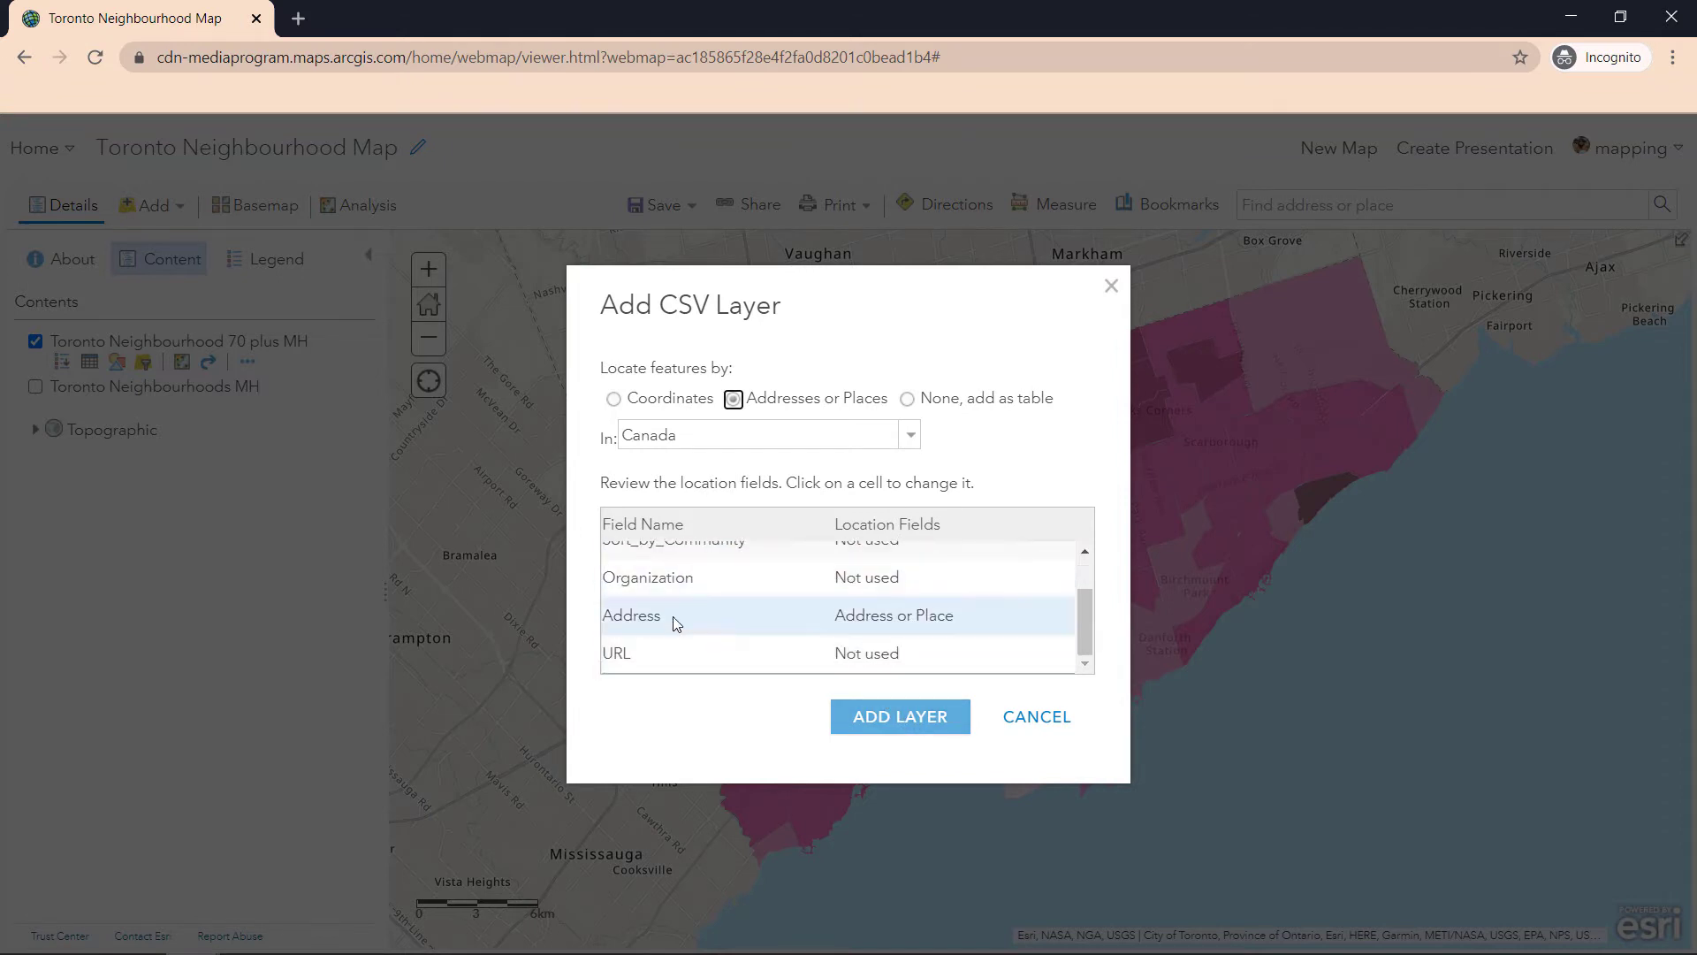
scroll(683, 651, up, 2)
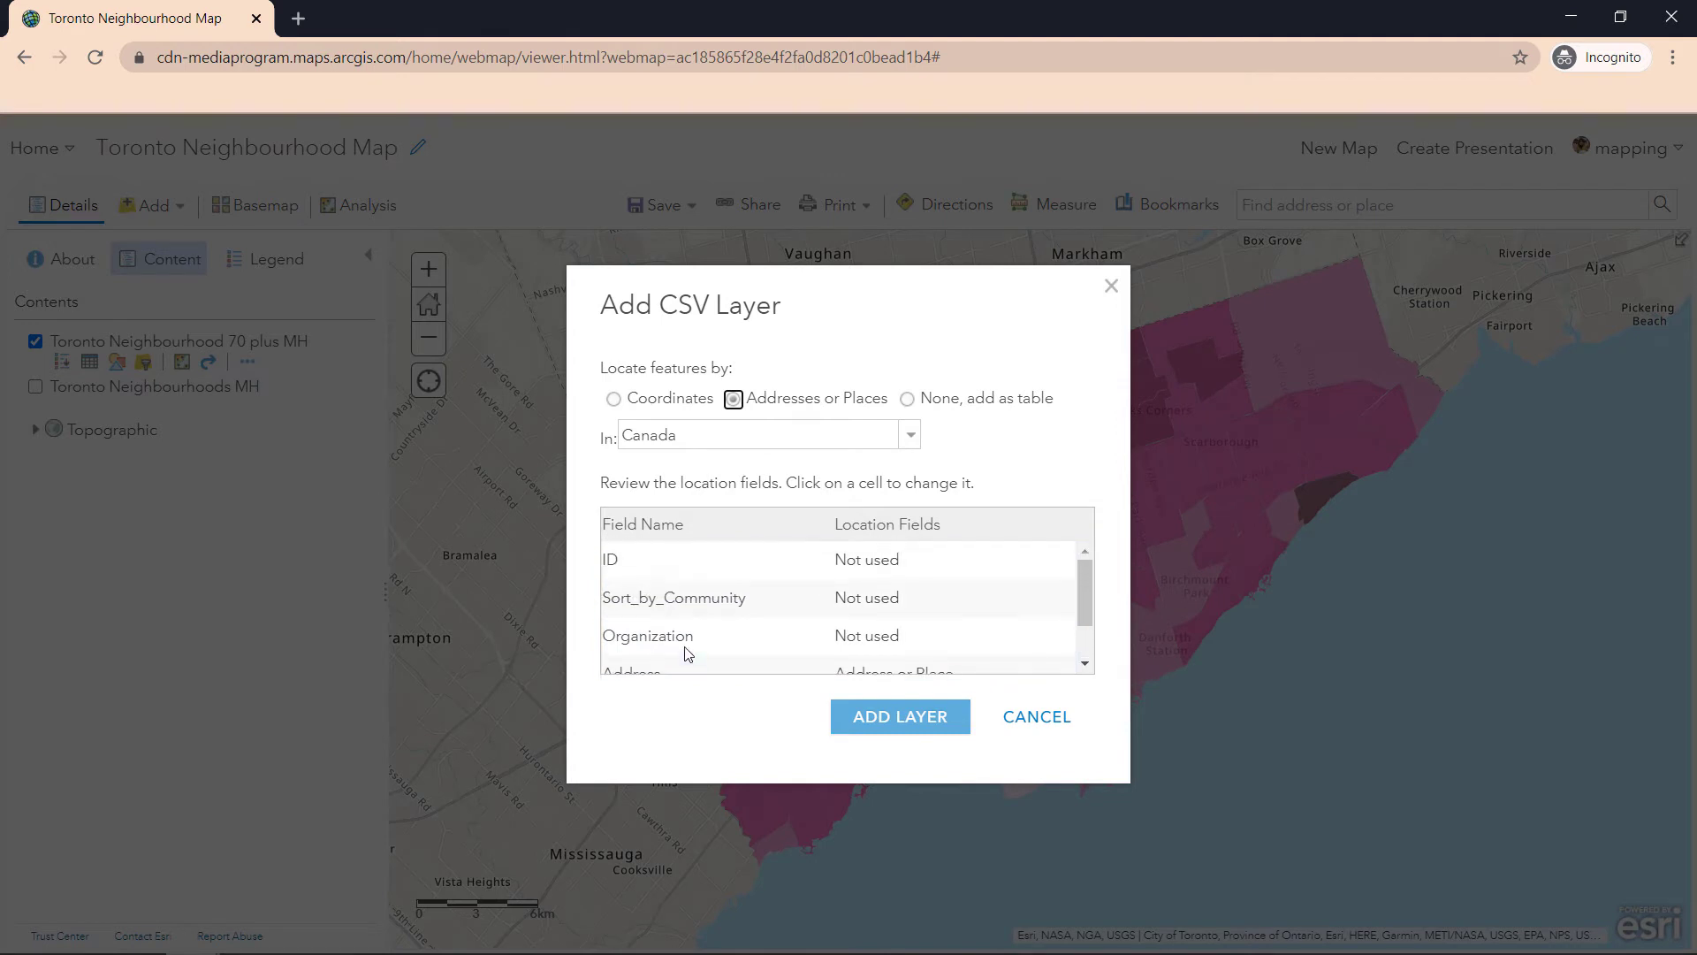
scroll(879, 616, down, 2)
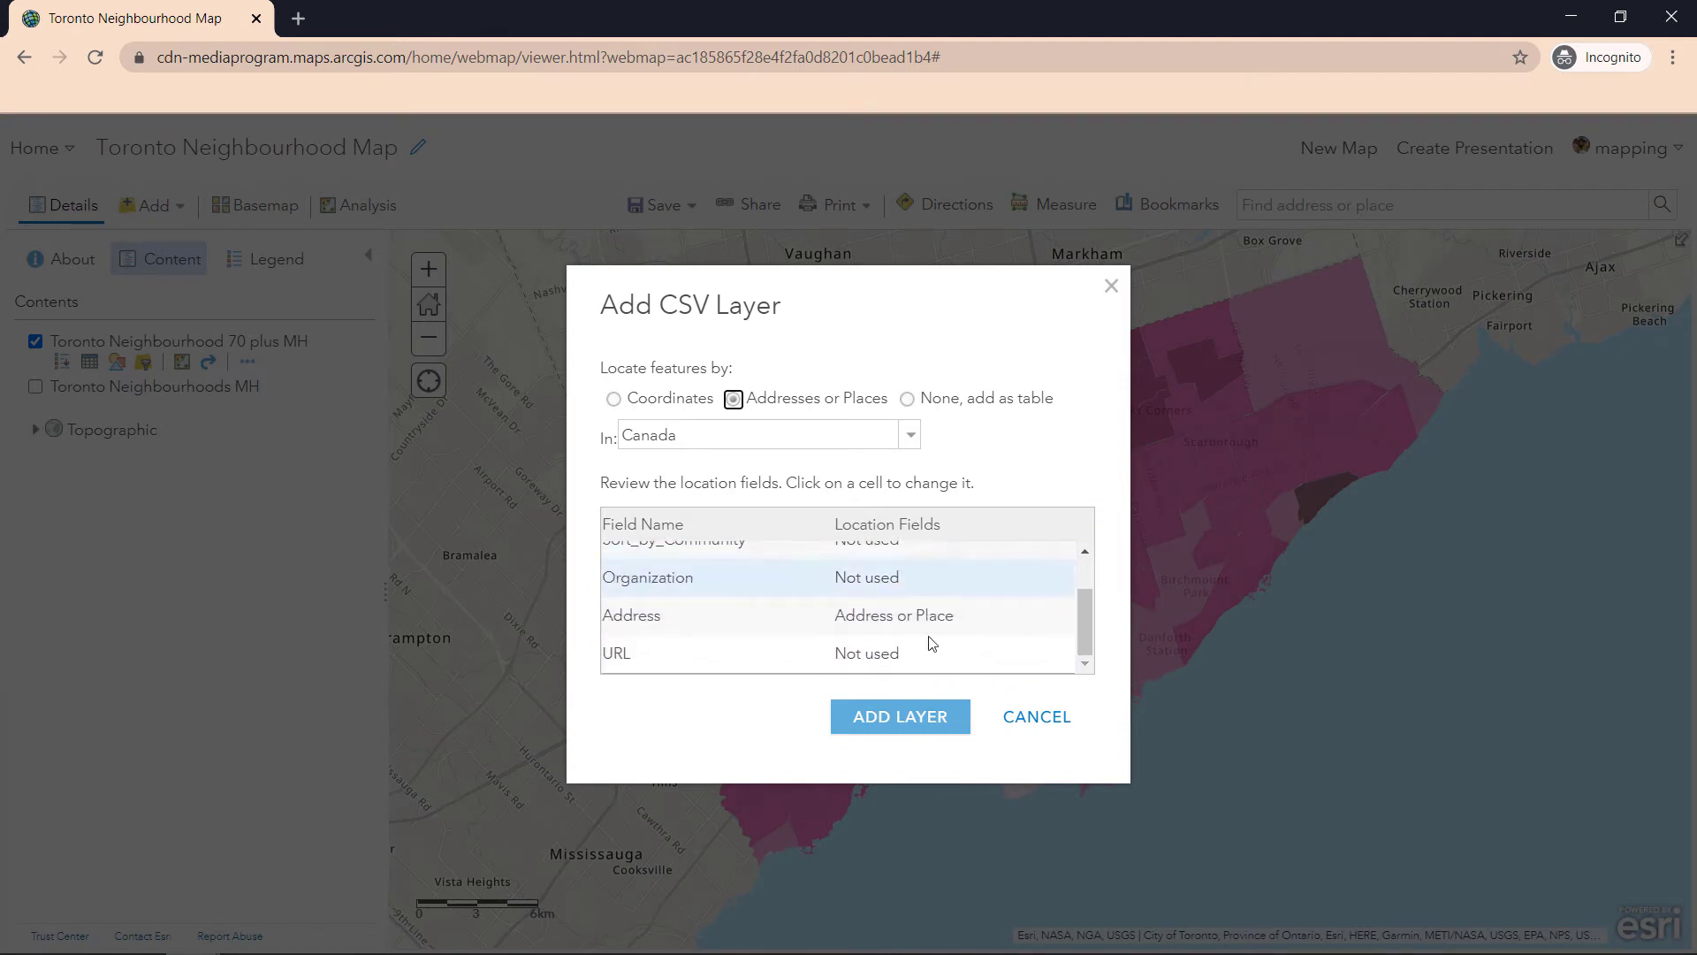
scroll(887, 635, up, 2)
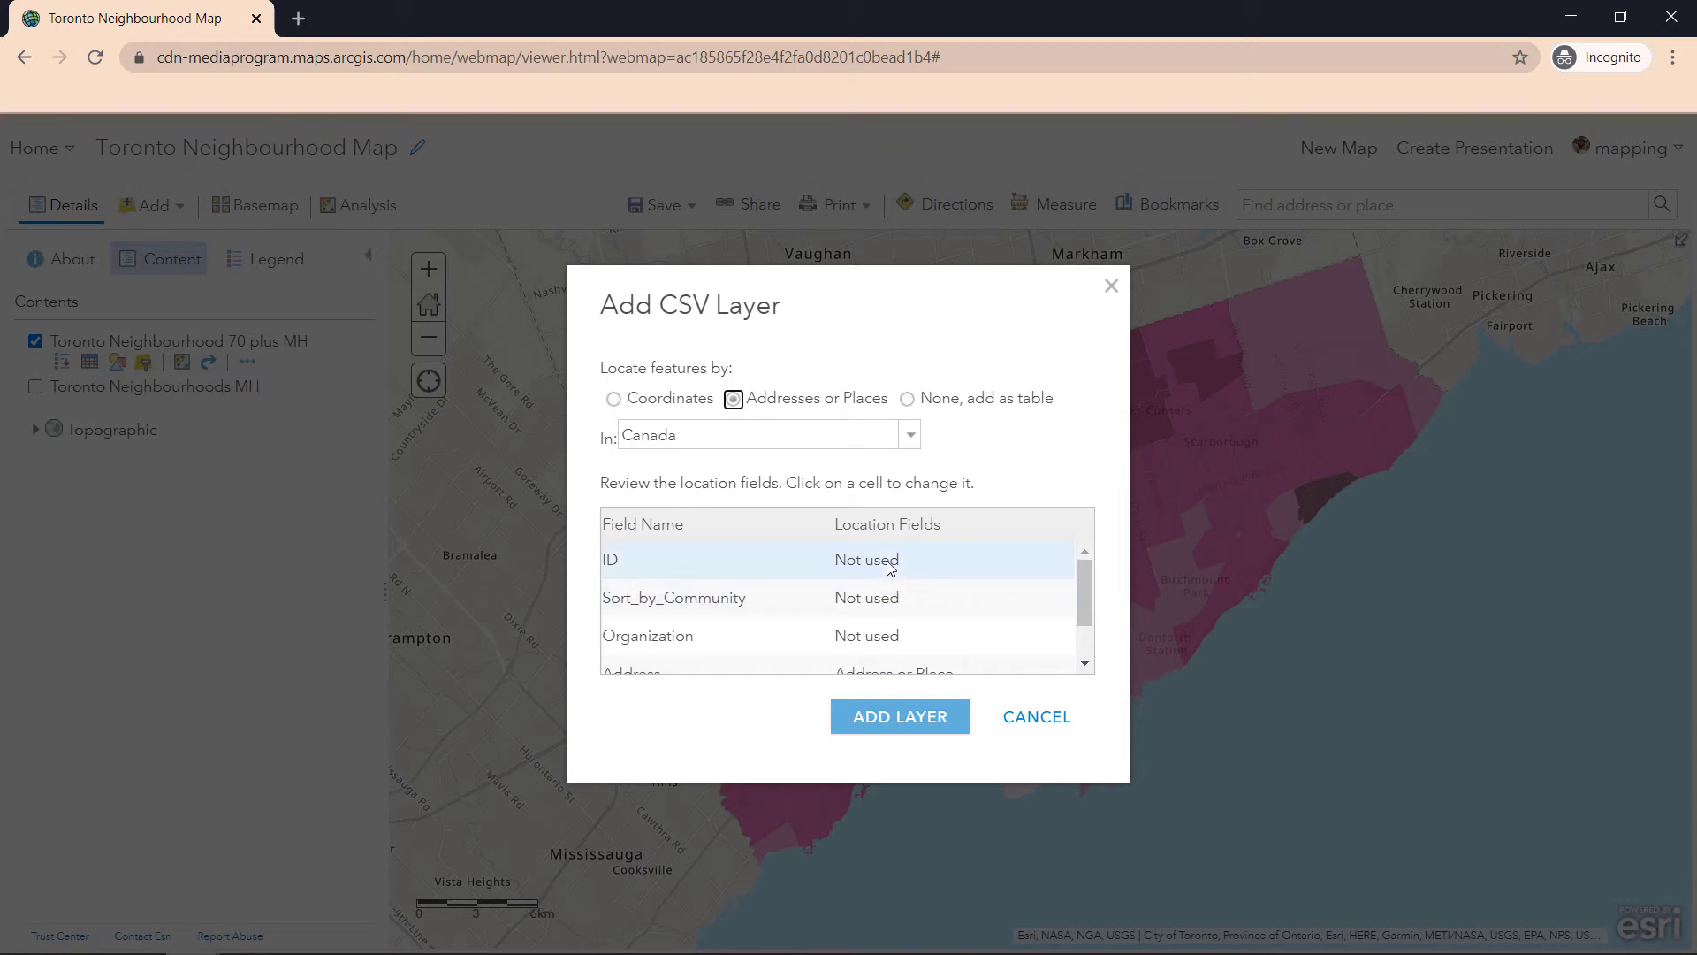
Leave the ID field as Not used and set the location field of Sort_by_Community to City
click(888, 564)
click(891, 565)
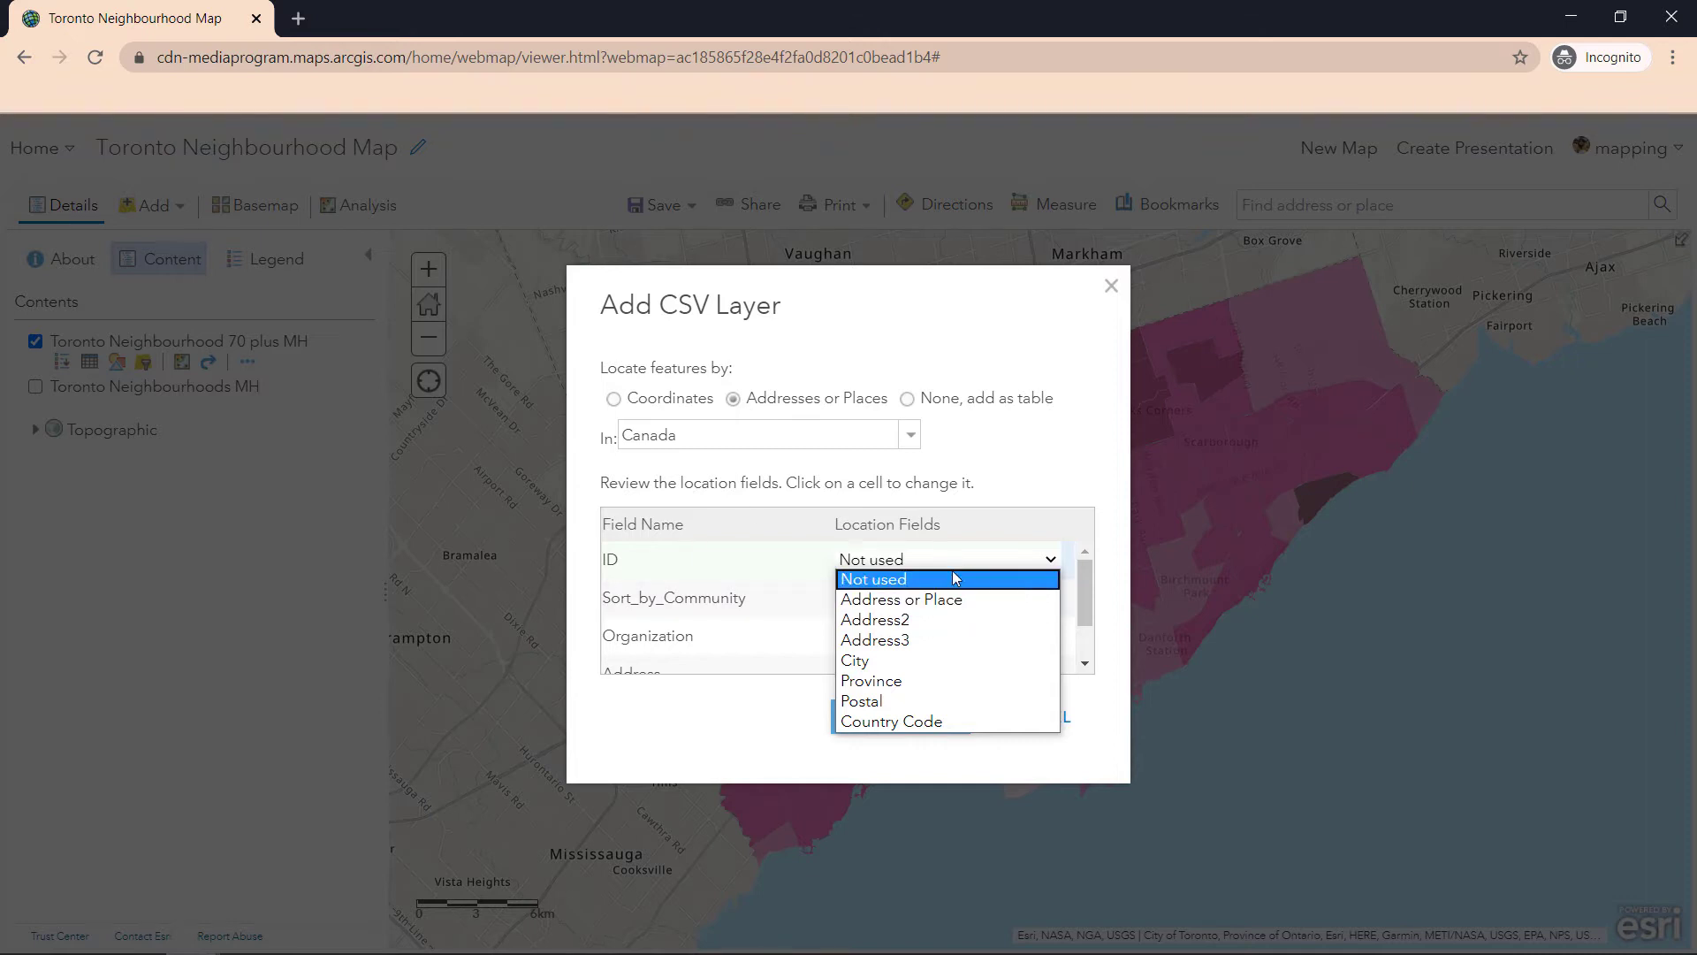
click(1023, 503)
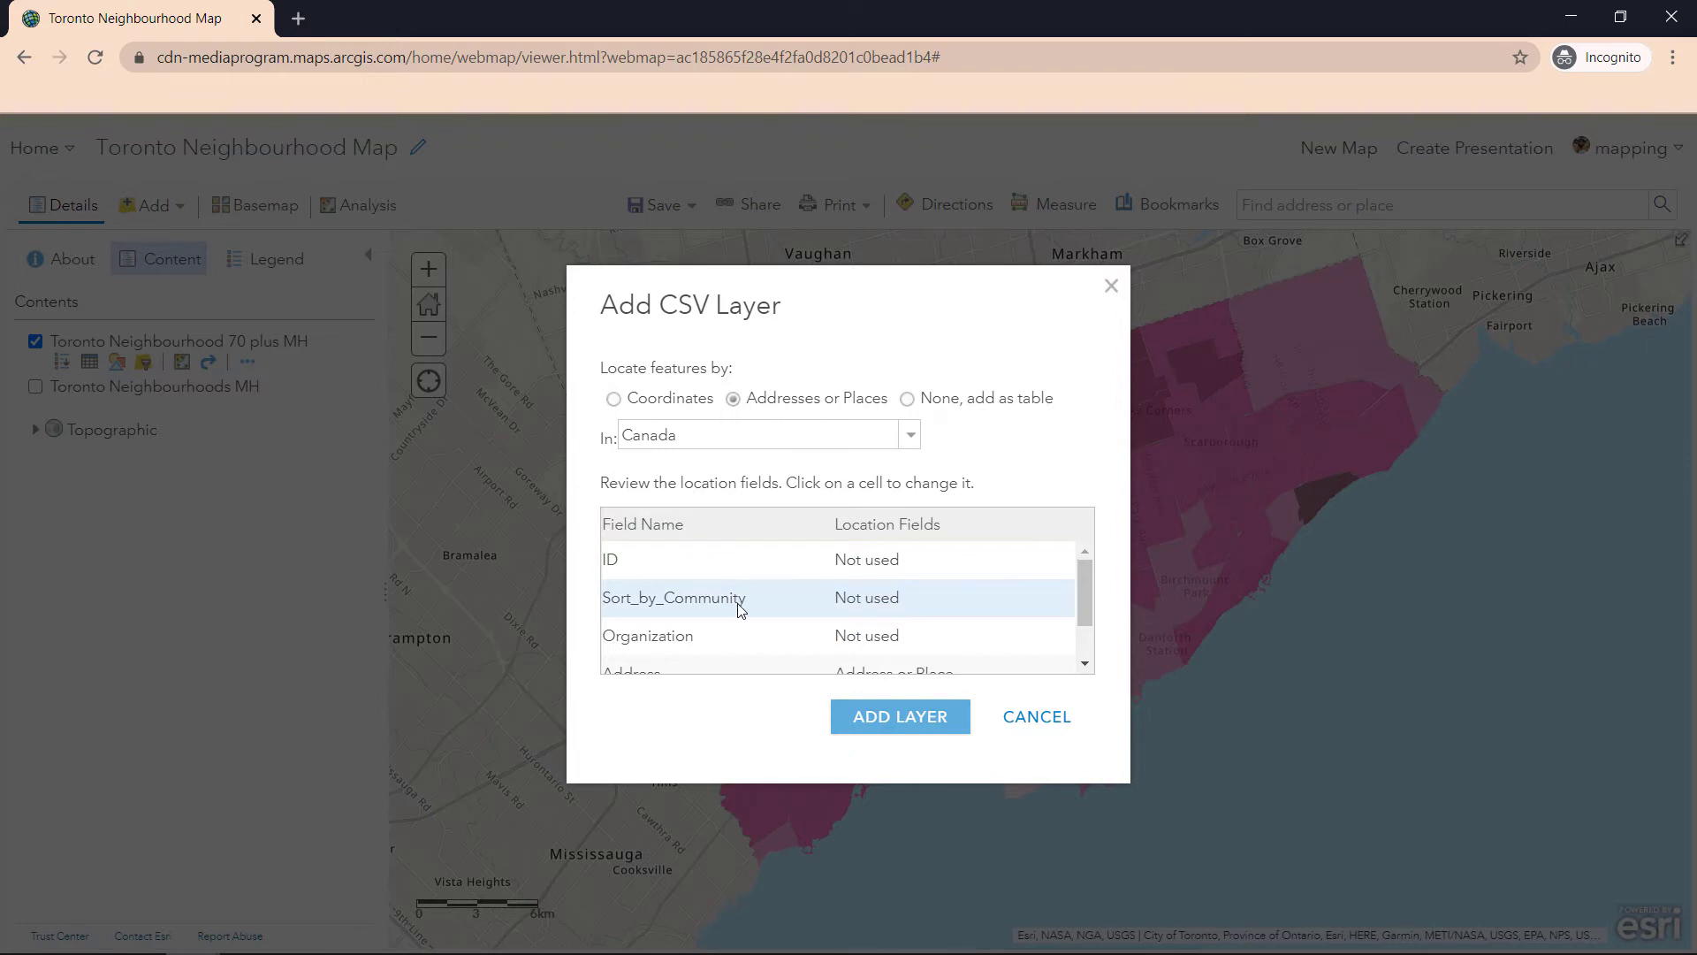
click(935, 600)
click(1050, 599)
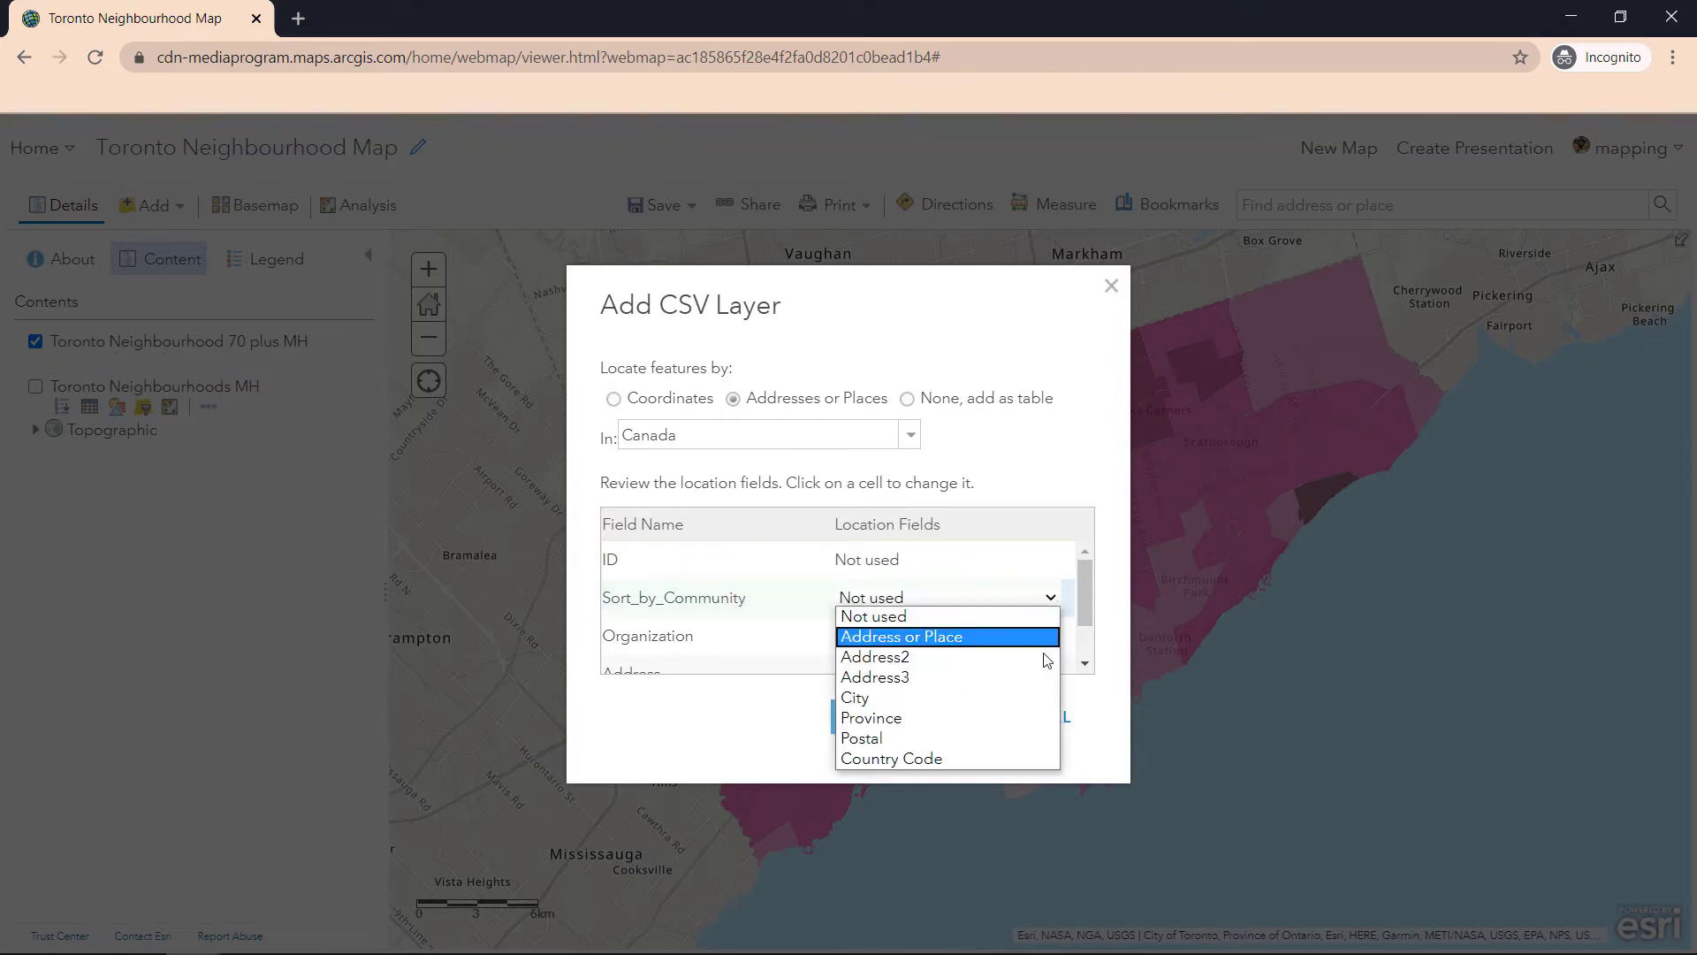
click(1029, 698)
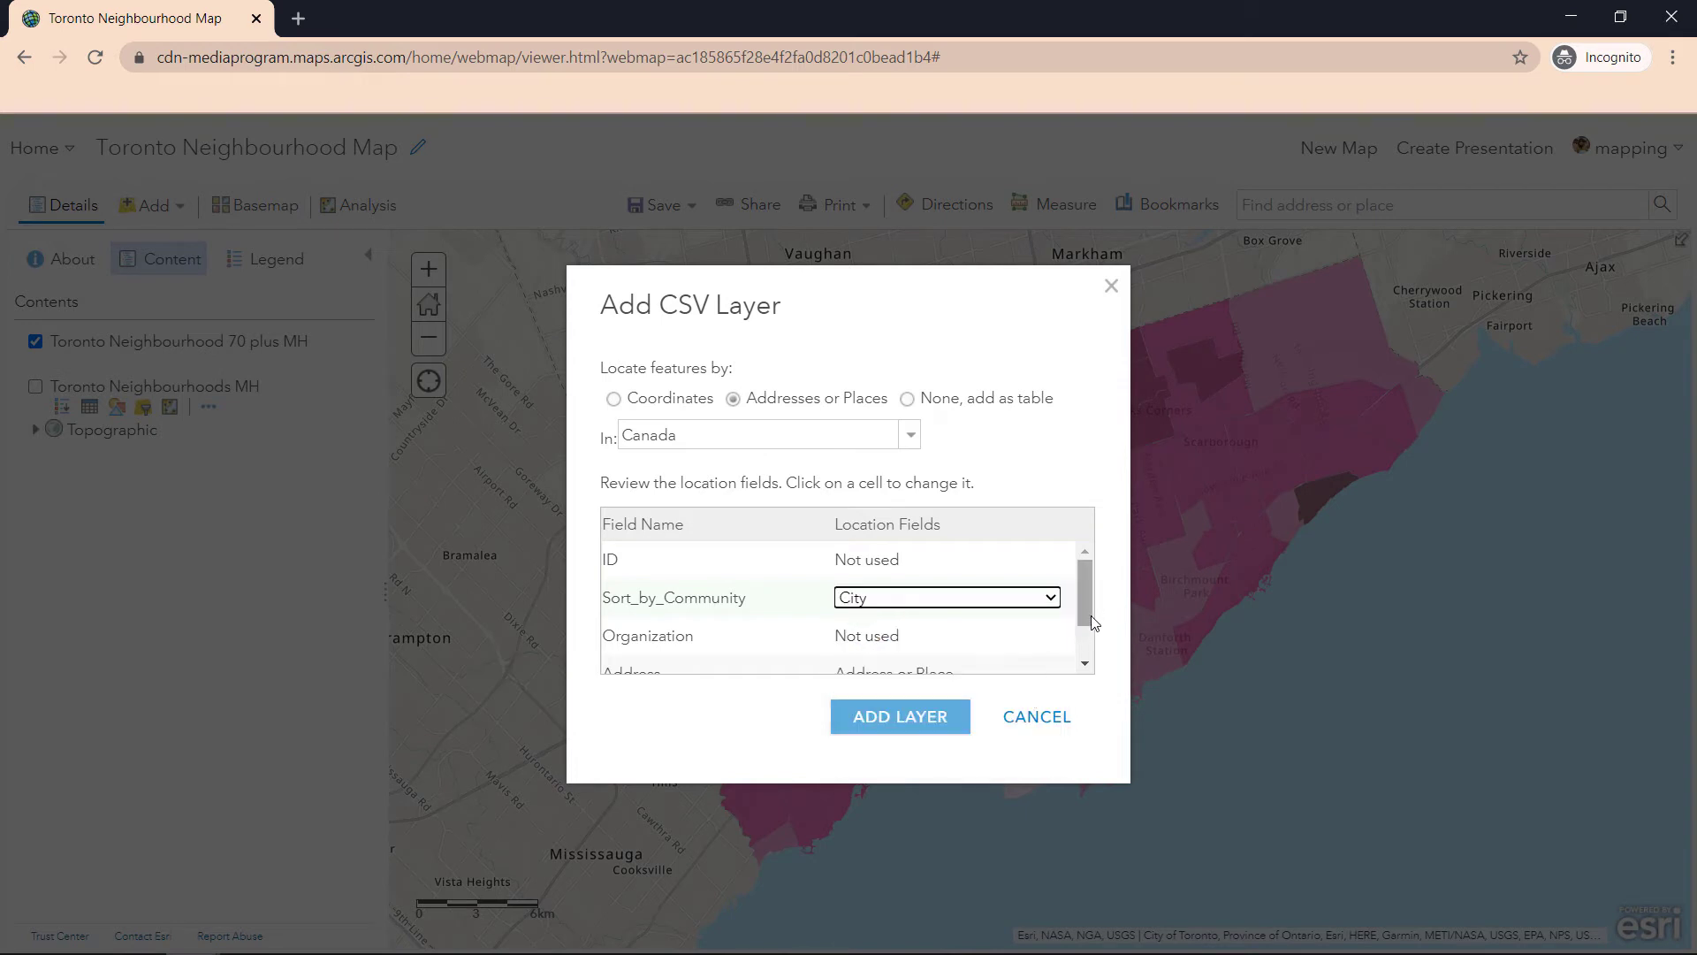
Keep the Address field as Address or Place and add the CSV layer to the map
scroll(1093, 636, down, 2)
click(652, 611)
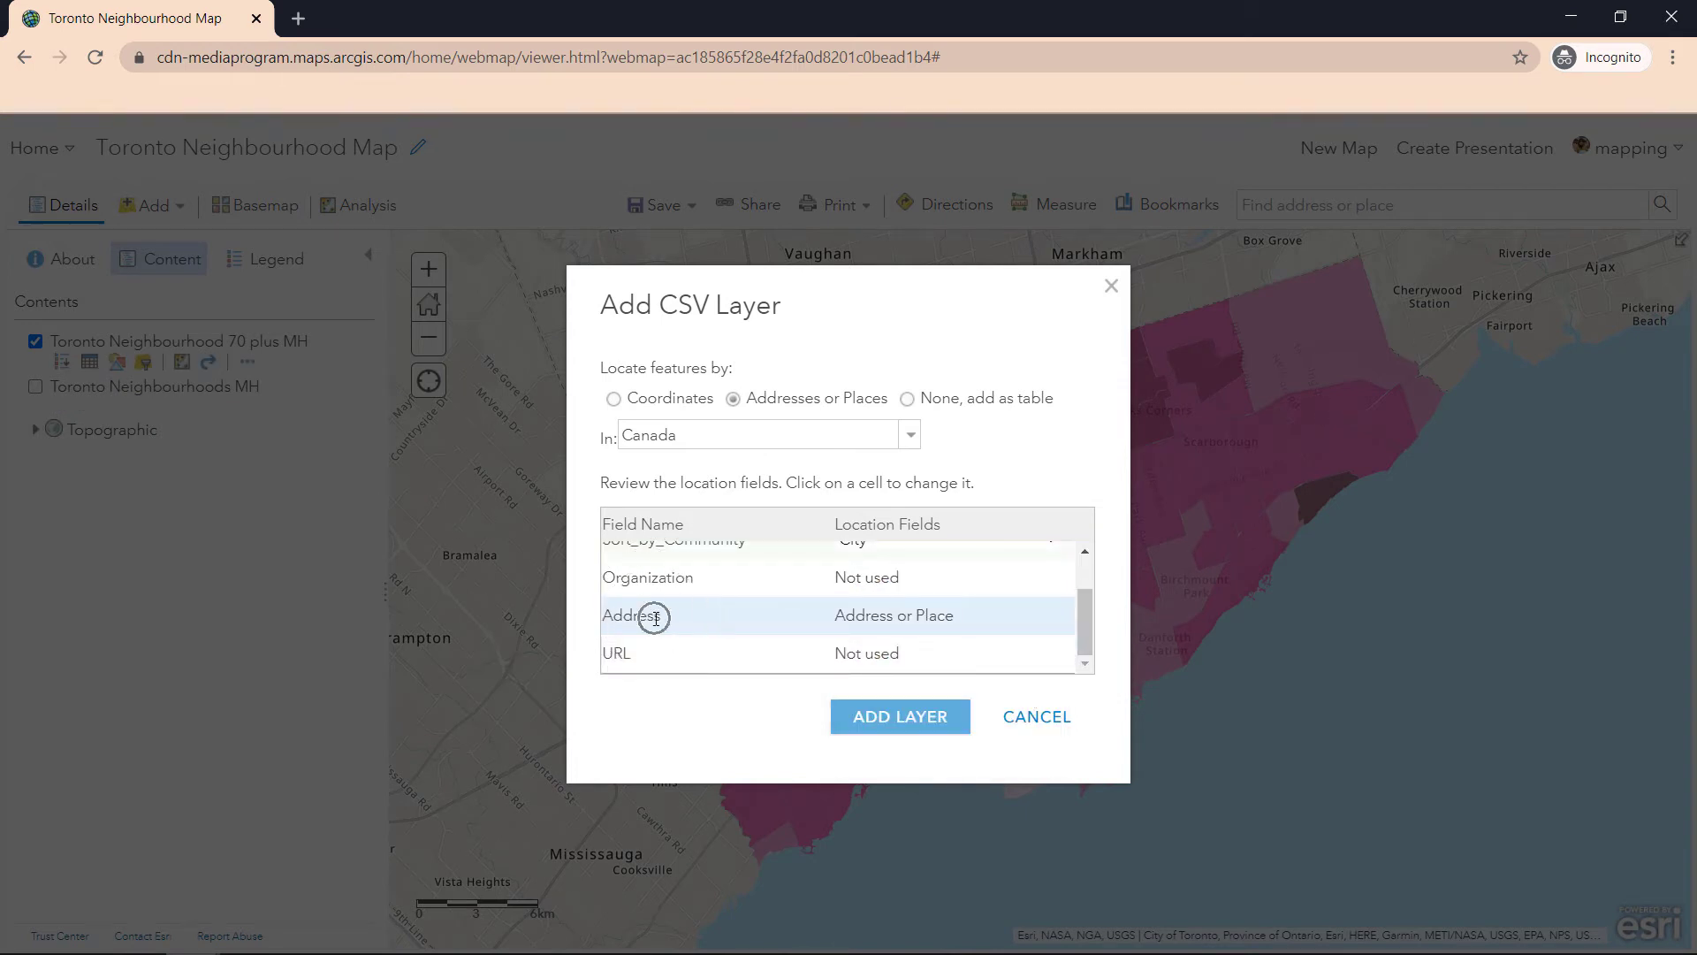
click(878, 618)
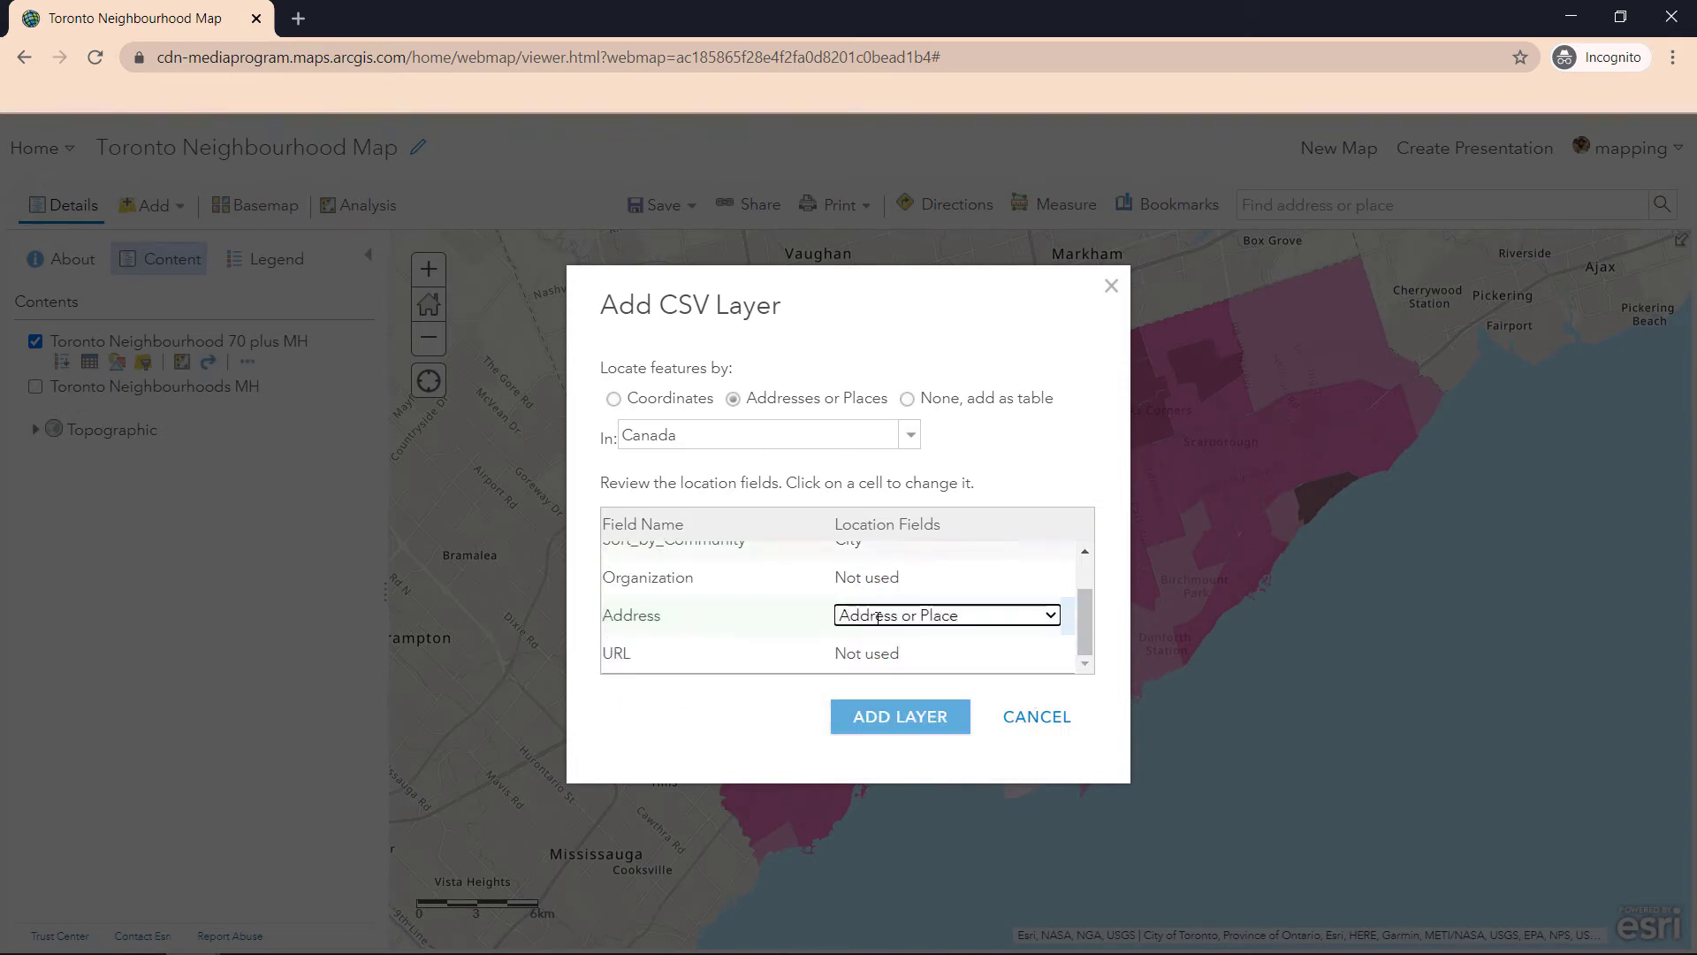
click(877, 617)
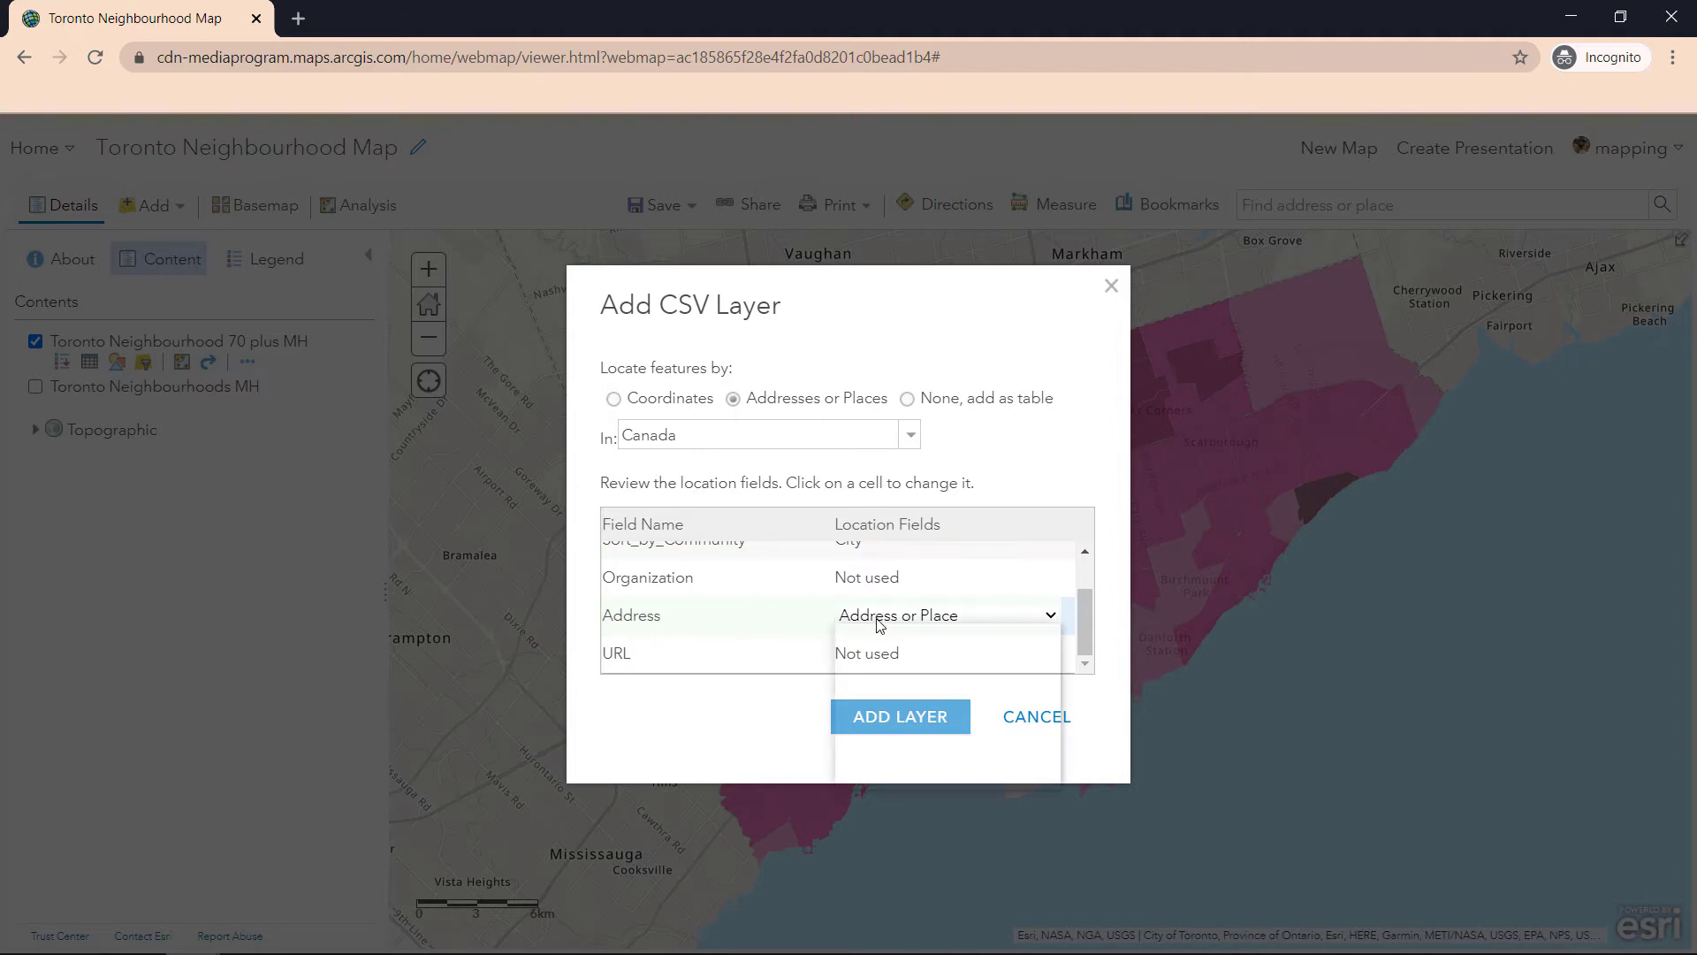
click(772, 708)
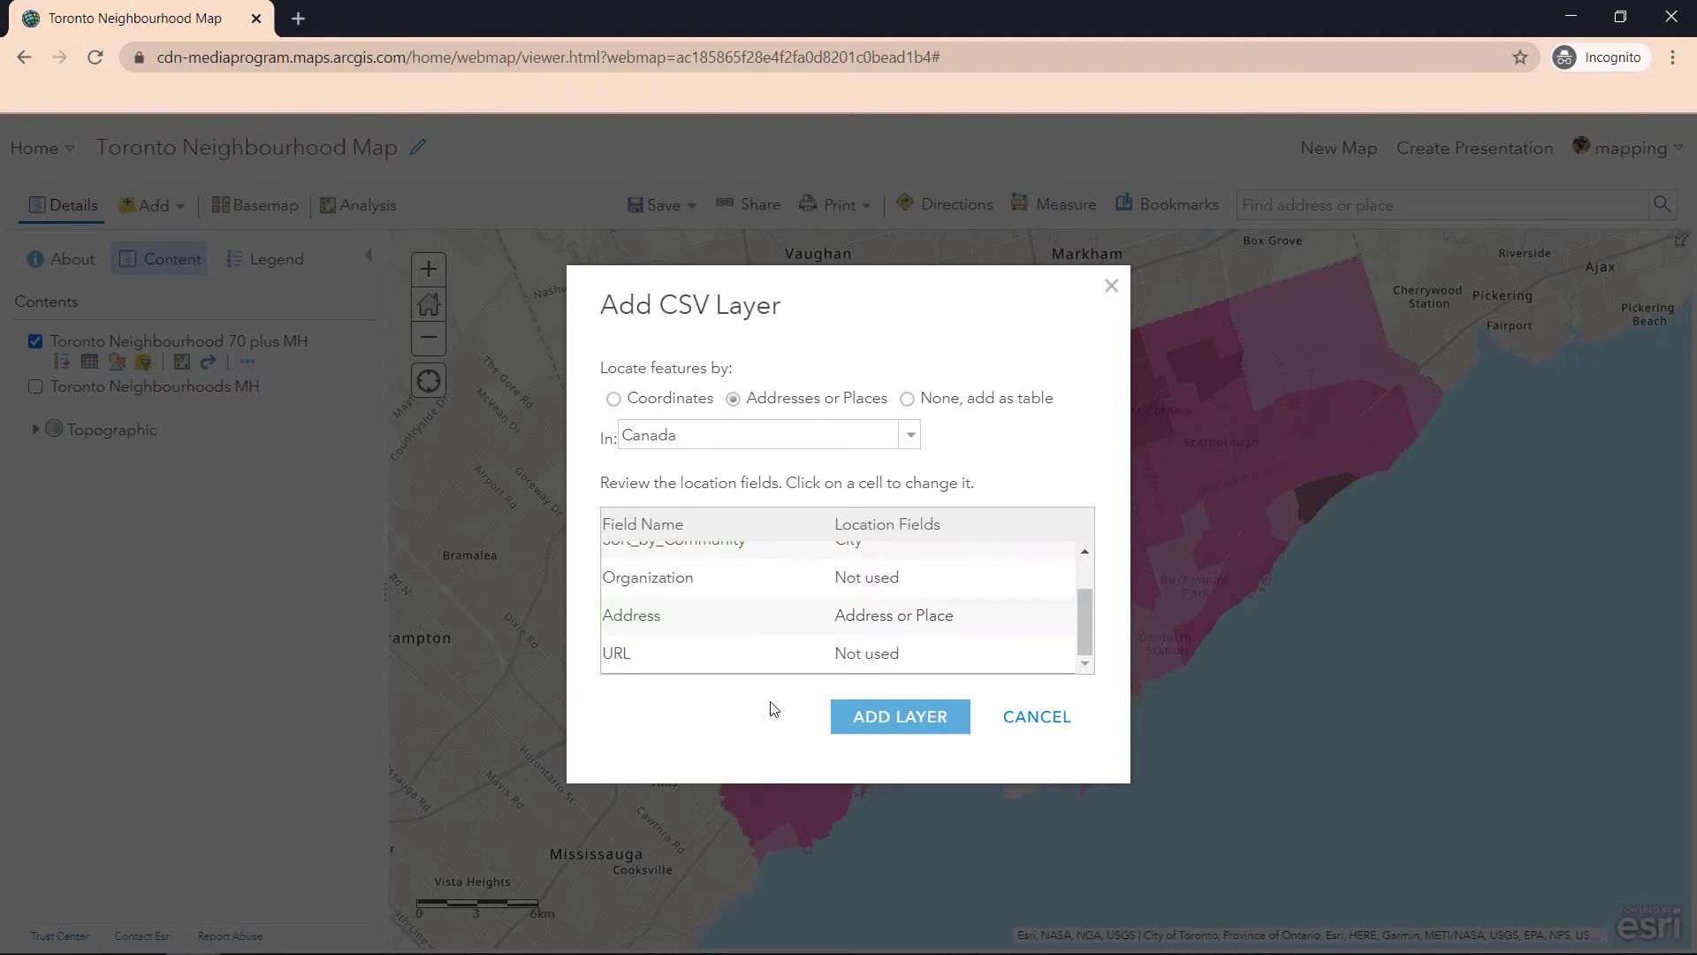
click(944, 720)
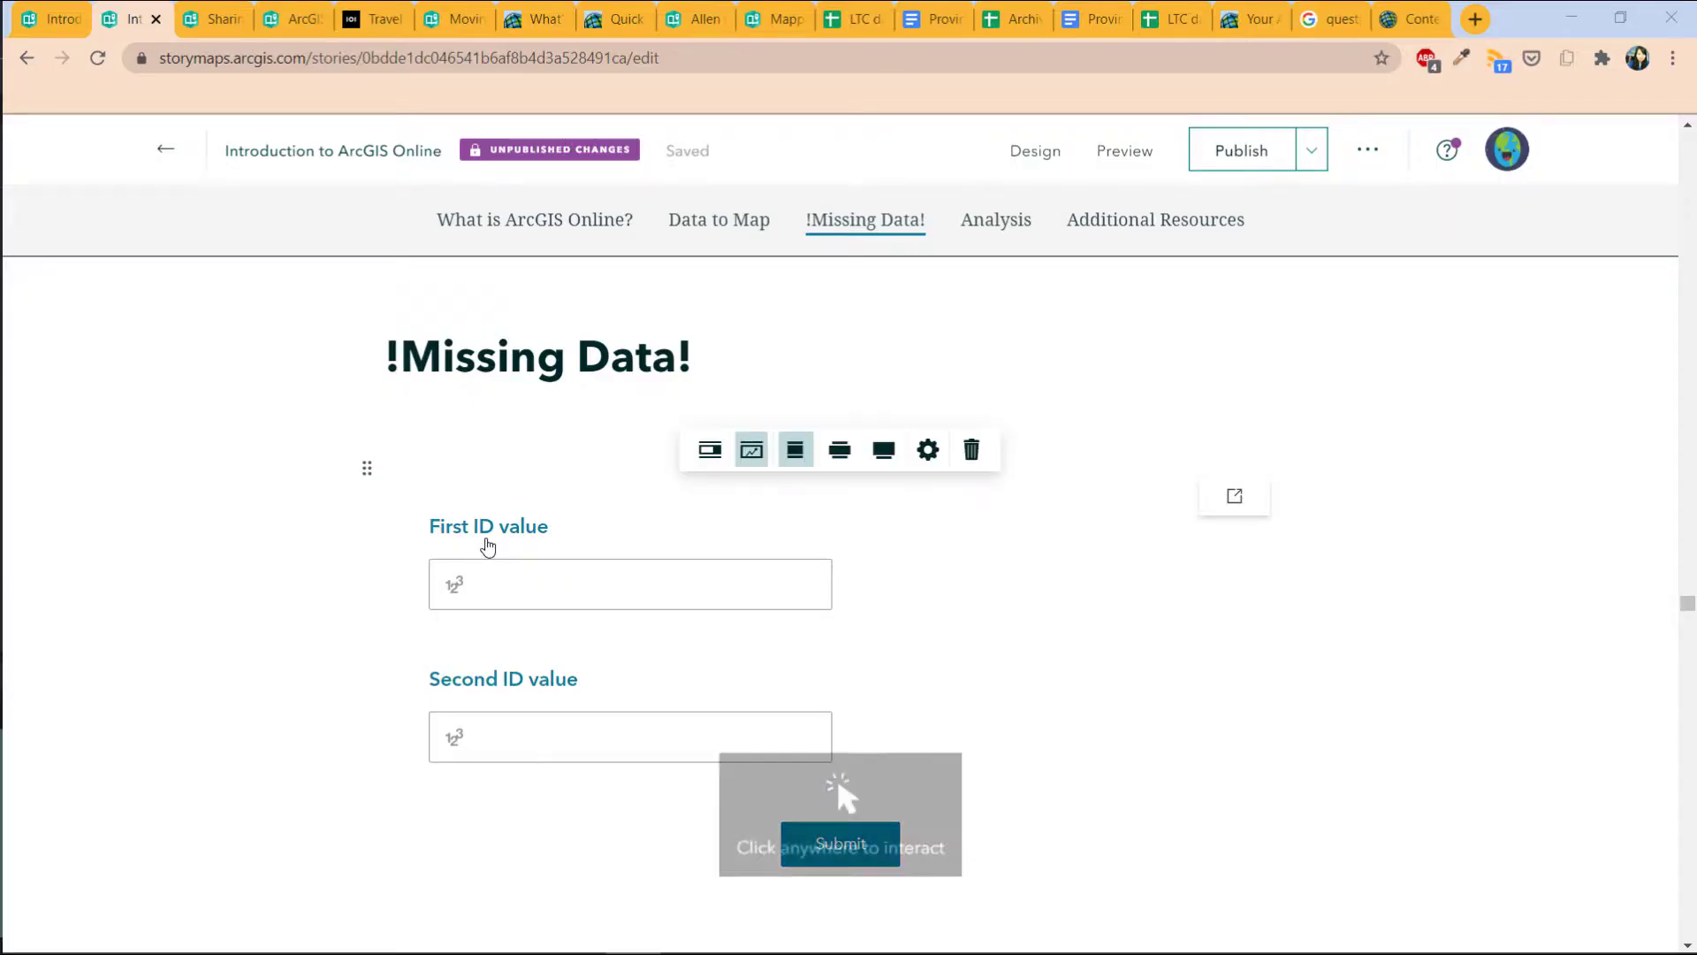
Examine the ID value form and the content below it in the !Missing Data! section of the Introduction to ArcGIS Online story
click(557, 570)
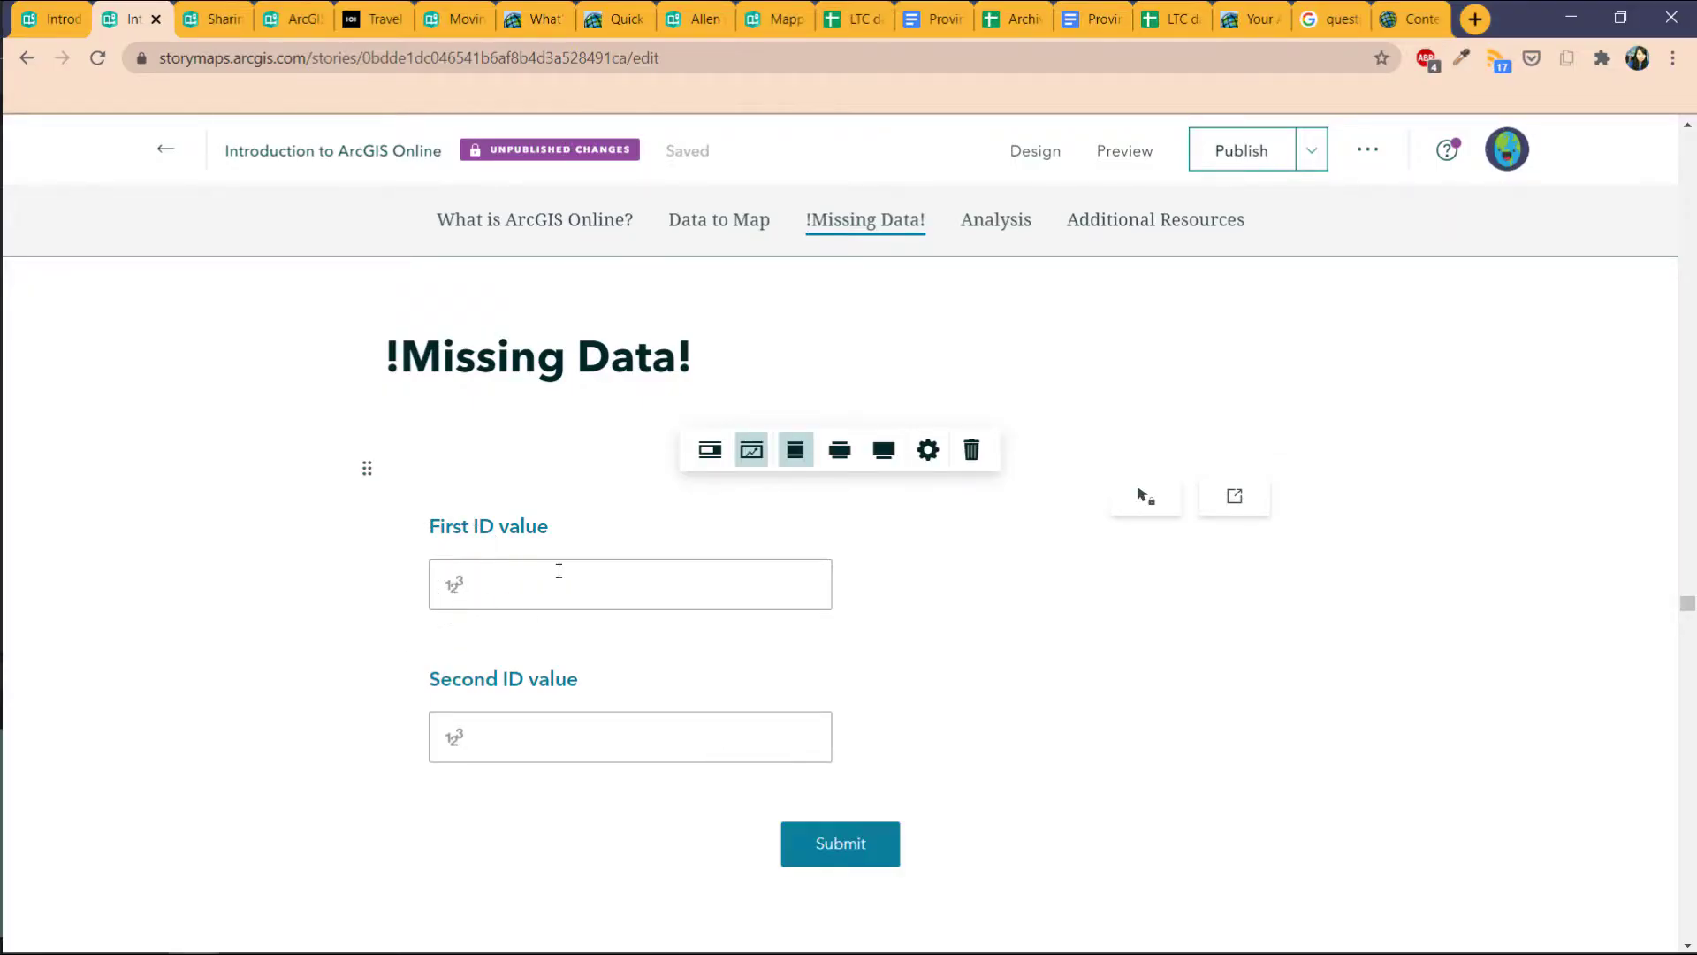
click(559, 571)
key(ctrl)
key(ctrl)
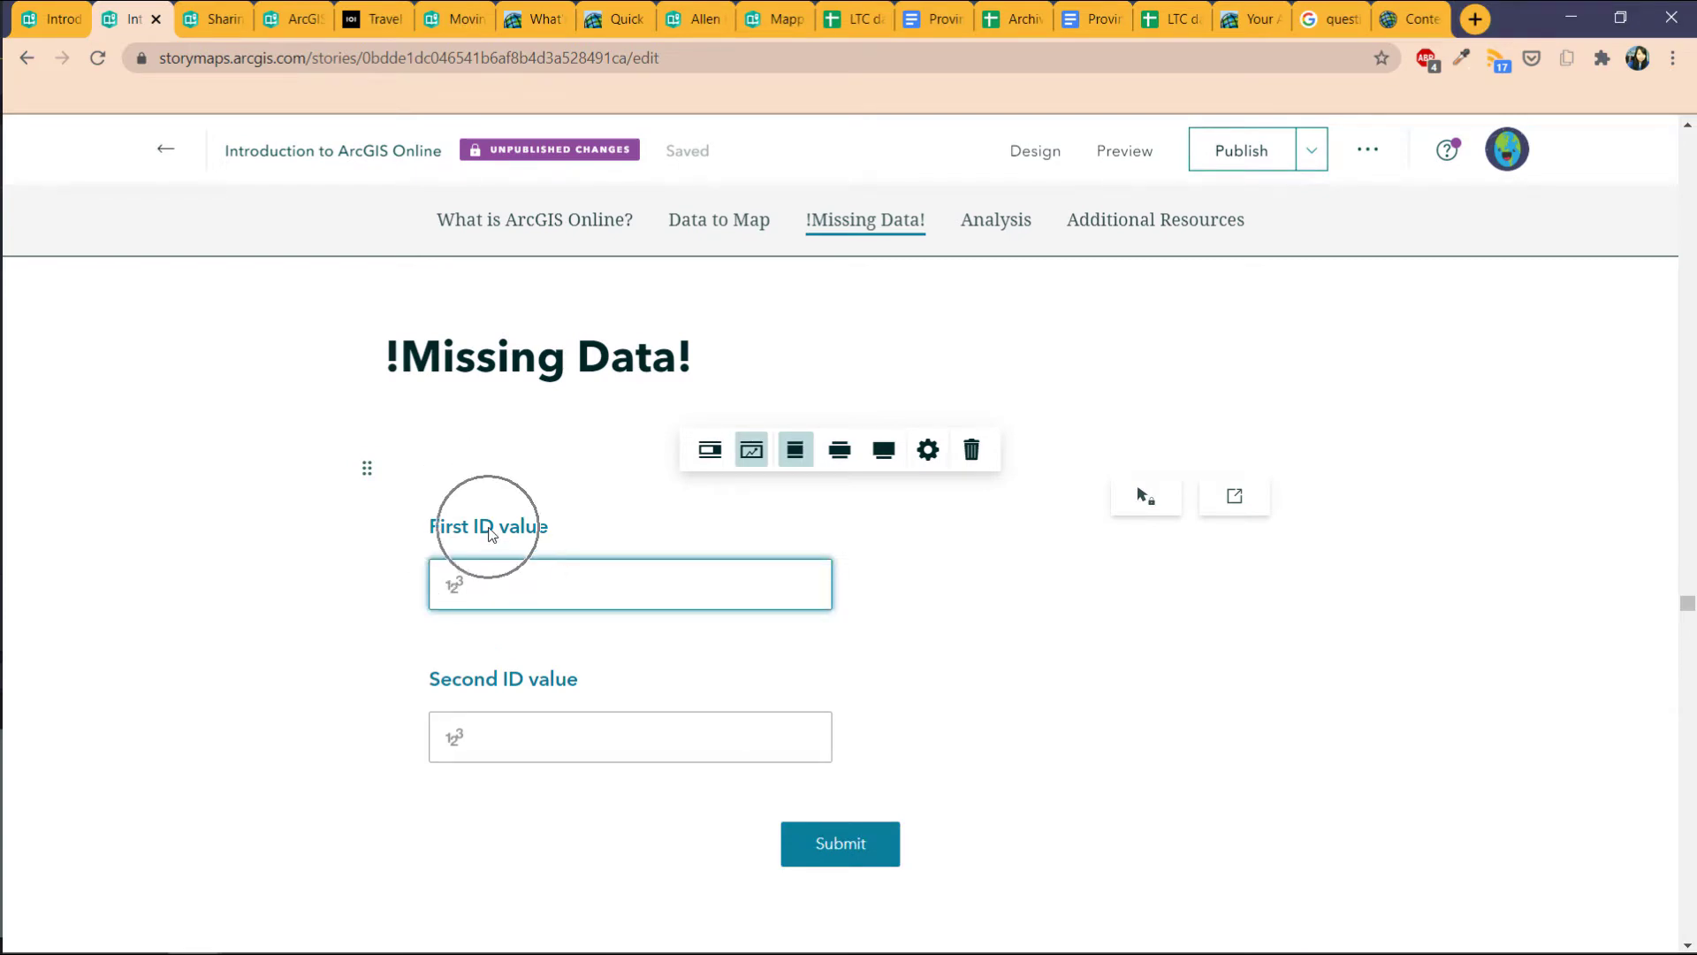
scroll(1608, 706, down, 5)
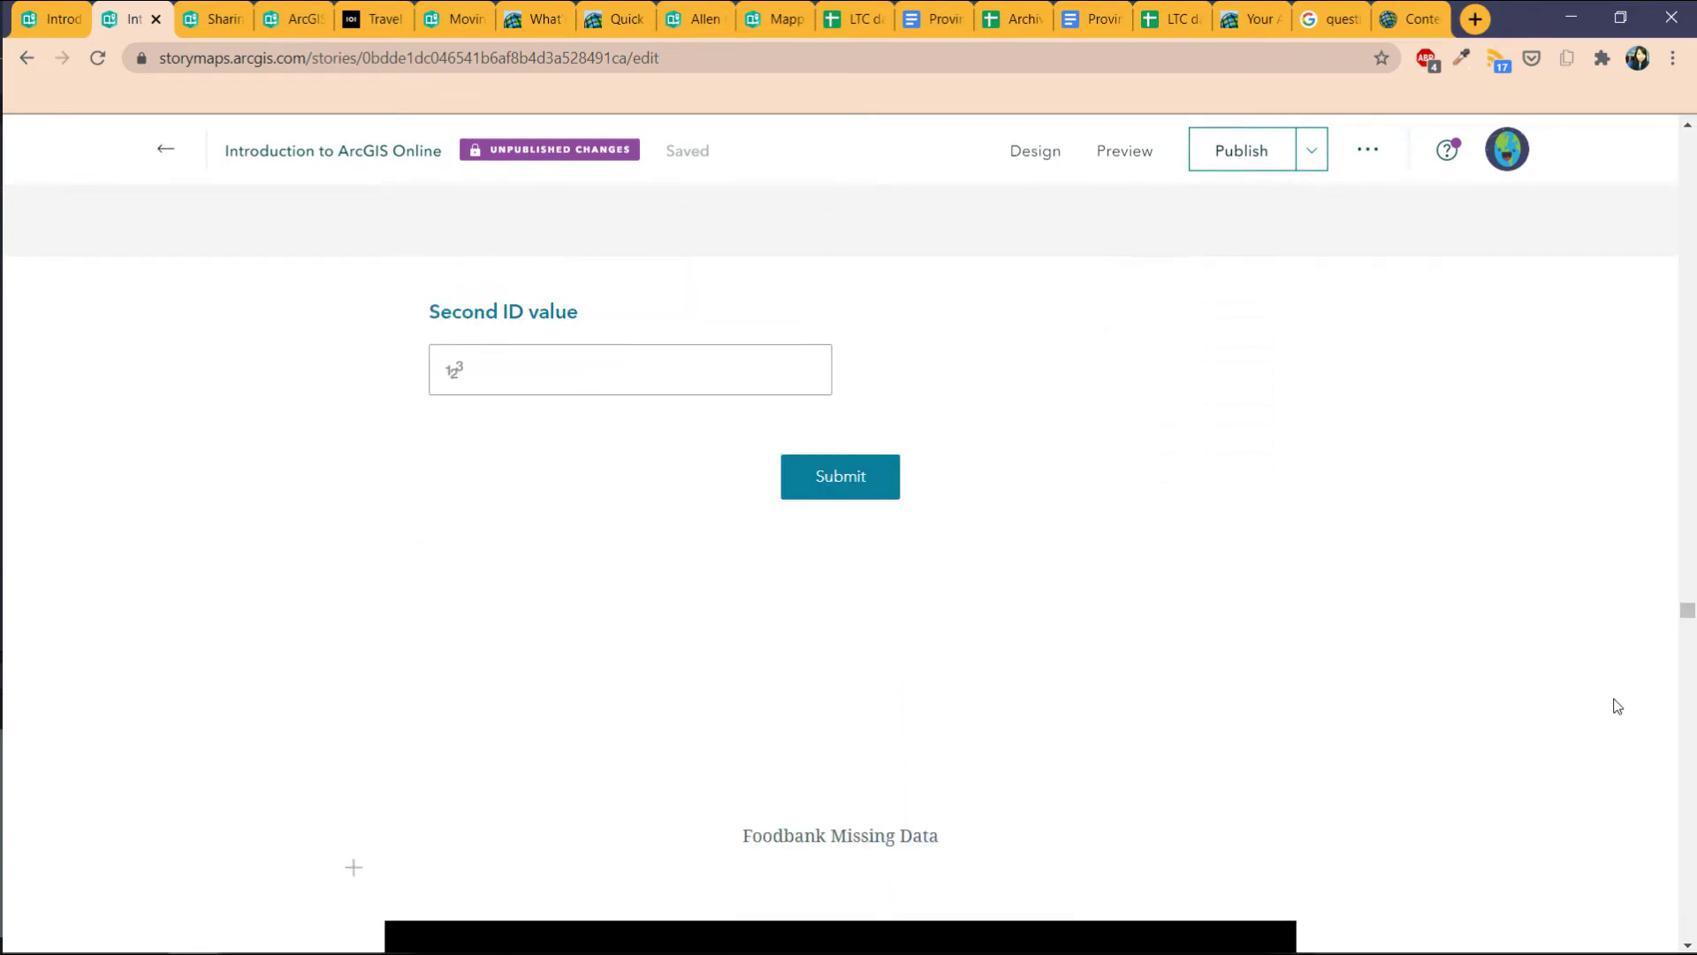
scroll(1615, 707, down, 7)
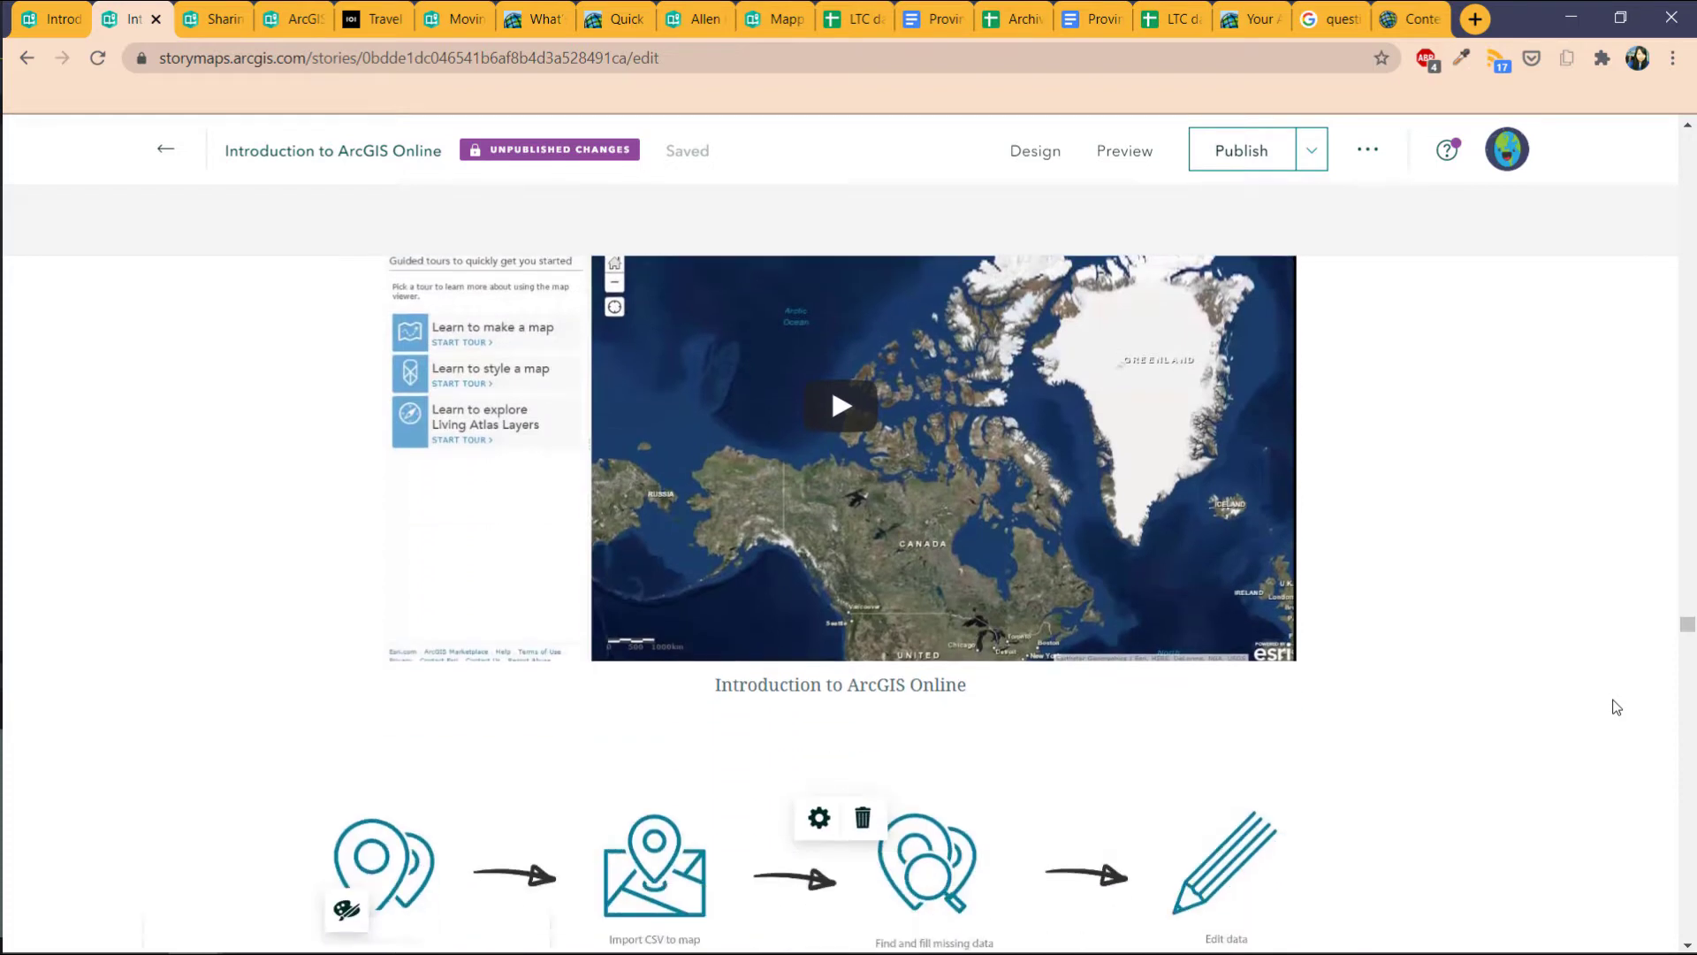
scroll(1615, 707, up, 1)
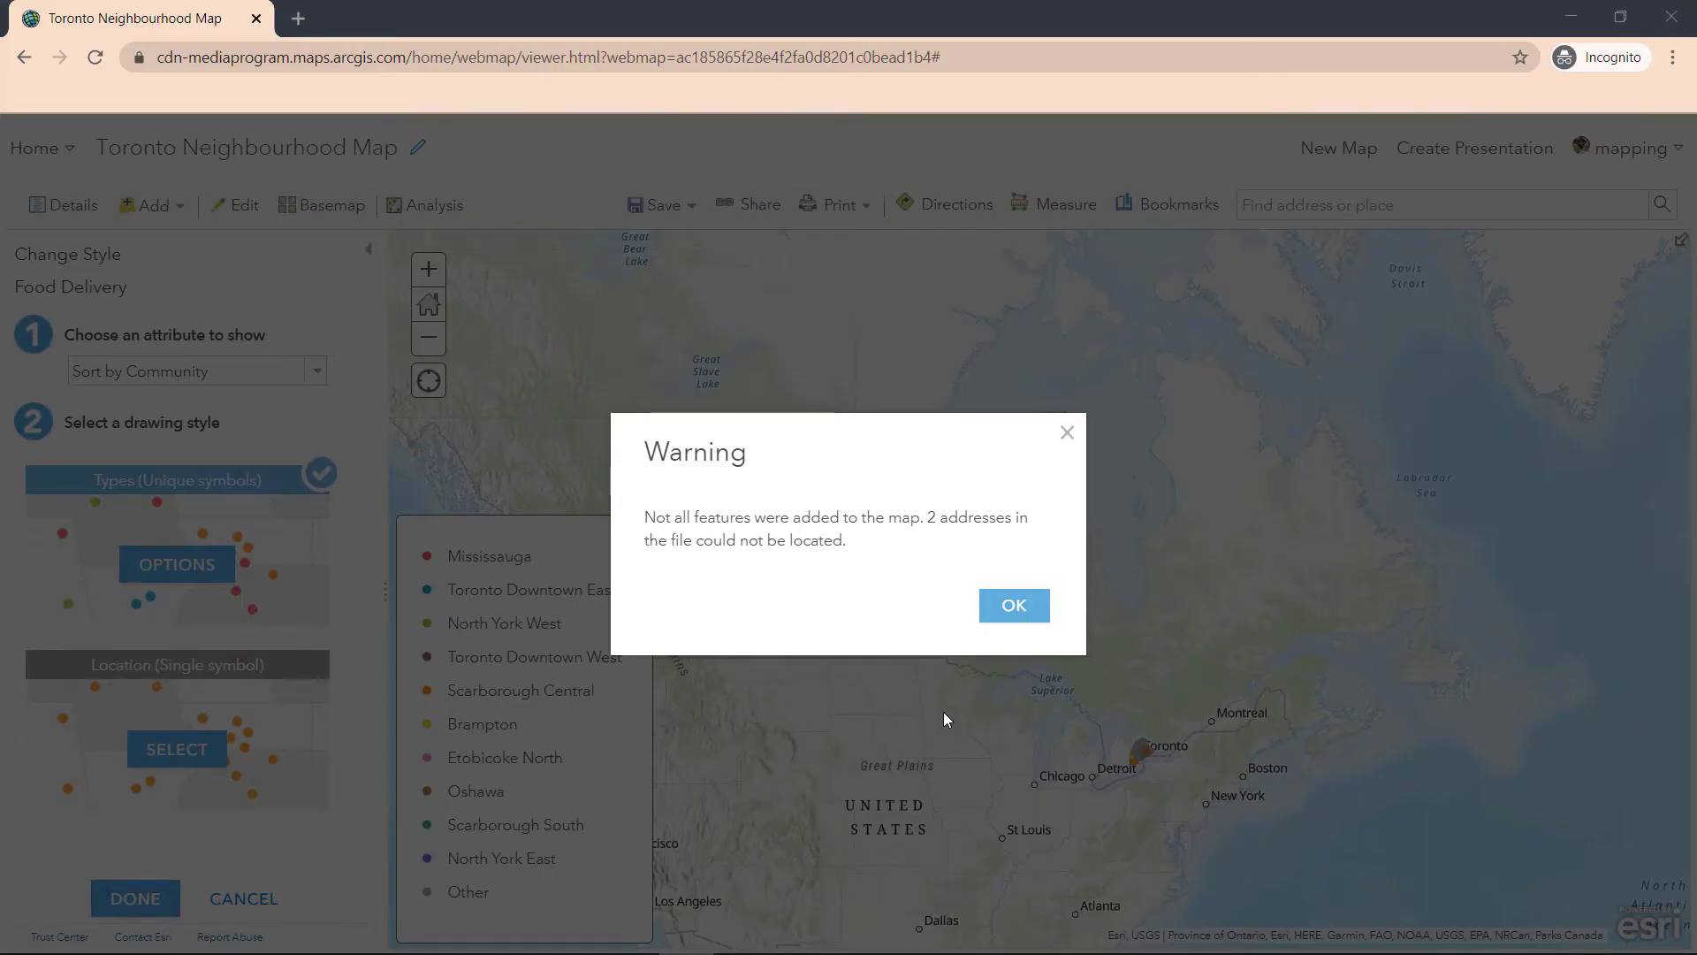
Dismiss the warning, leave the Food Delivery style settings without applying them, and zoom the map to that layer
click(1009, 608)
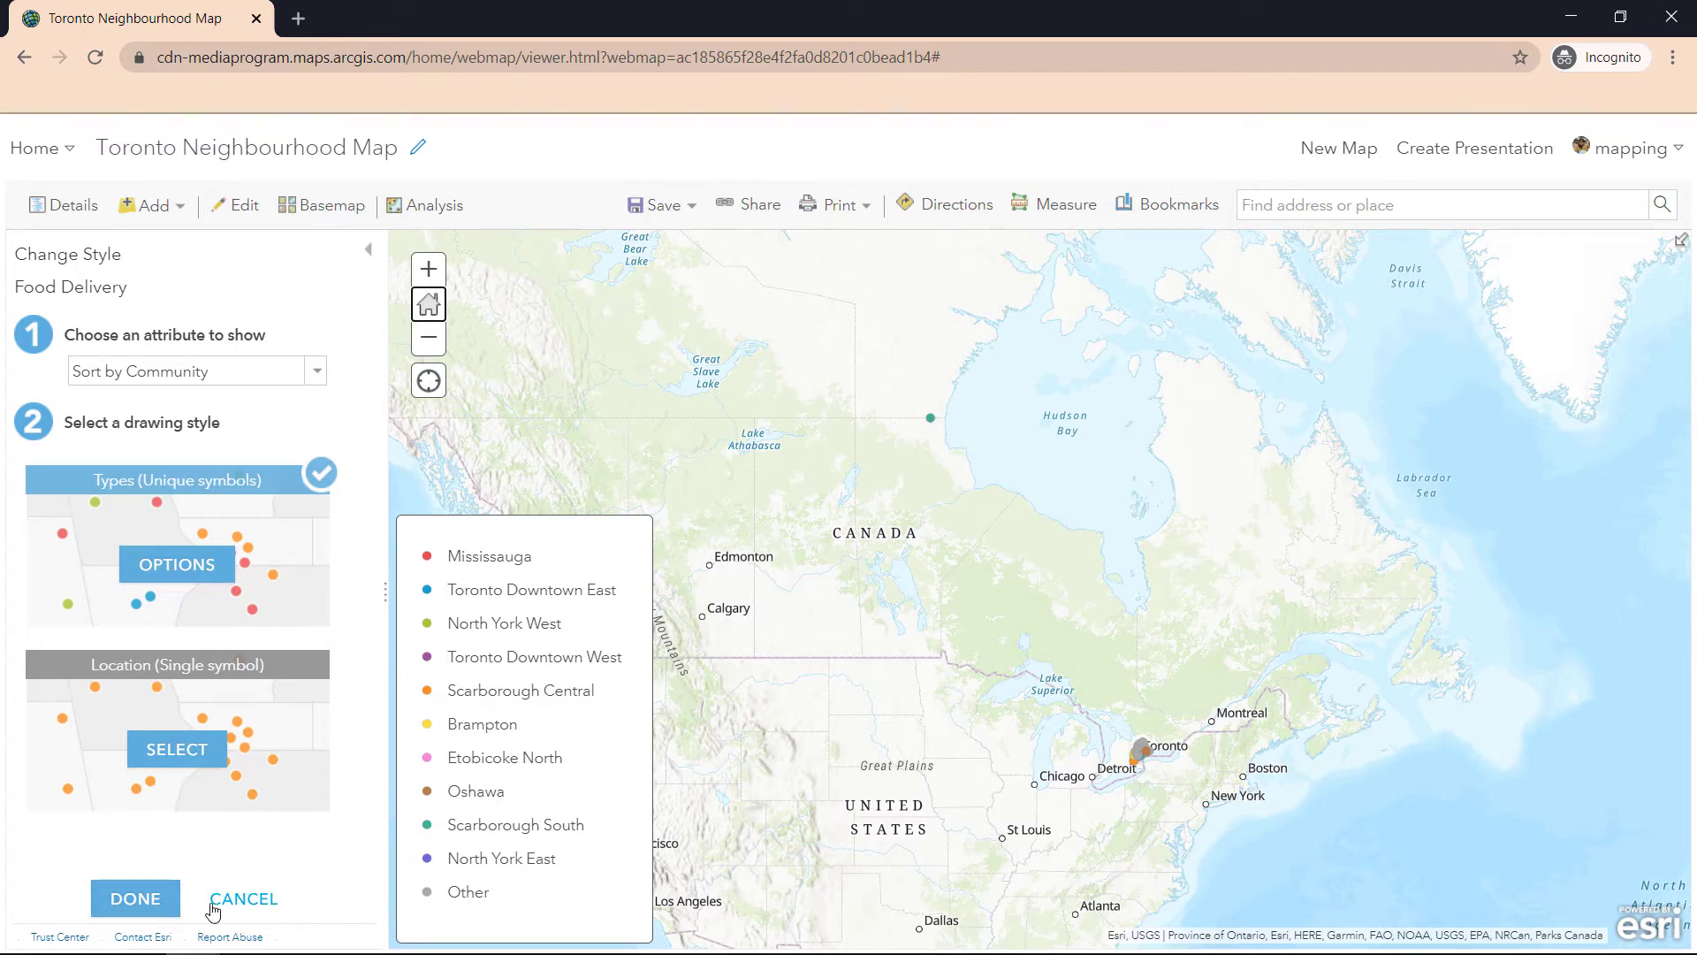
click(240, 899)
mouse_move(168, 363)
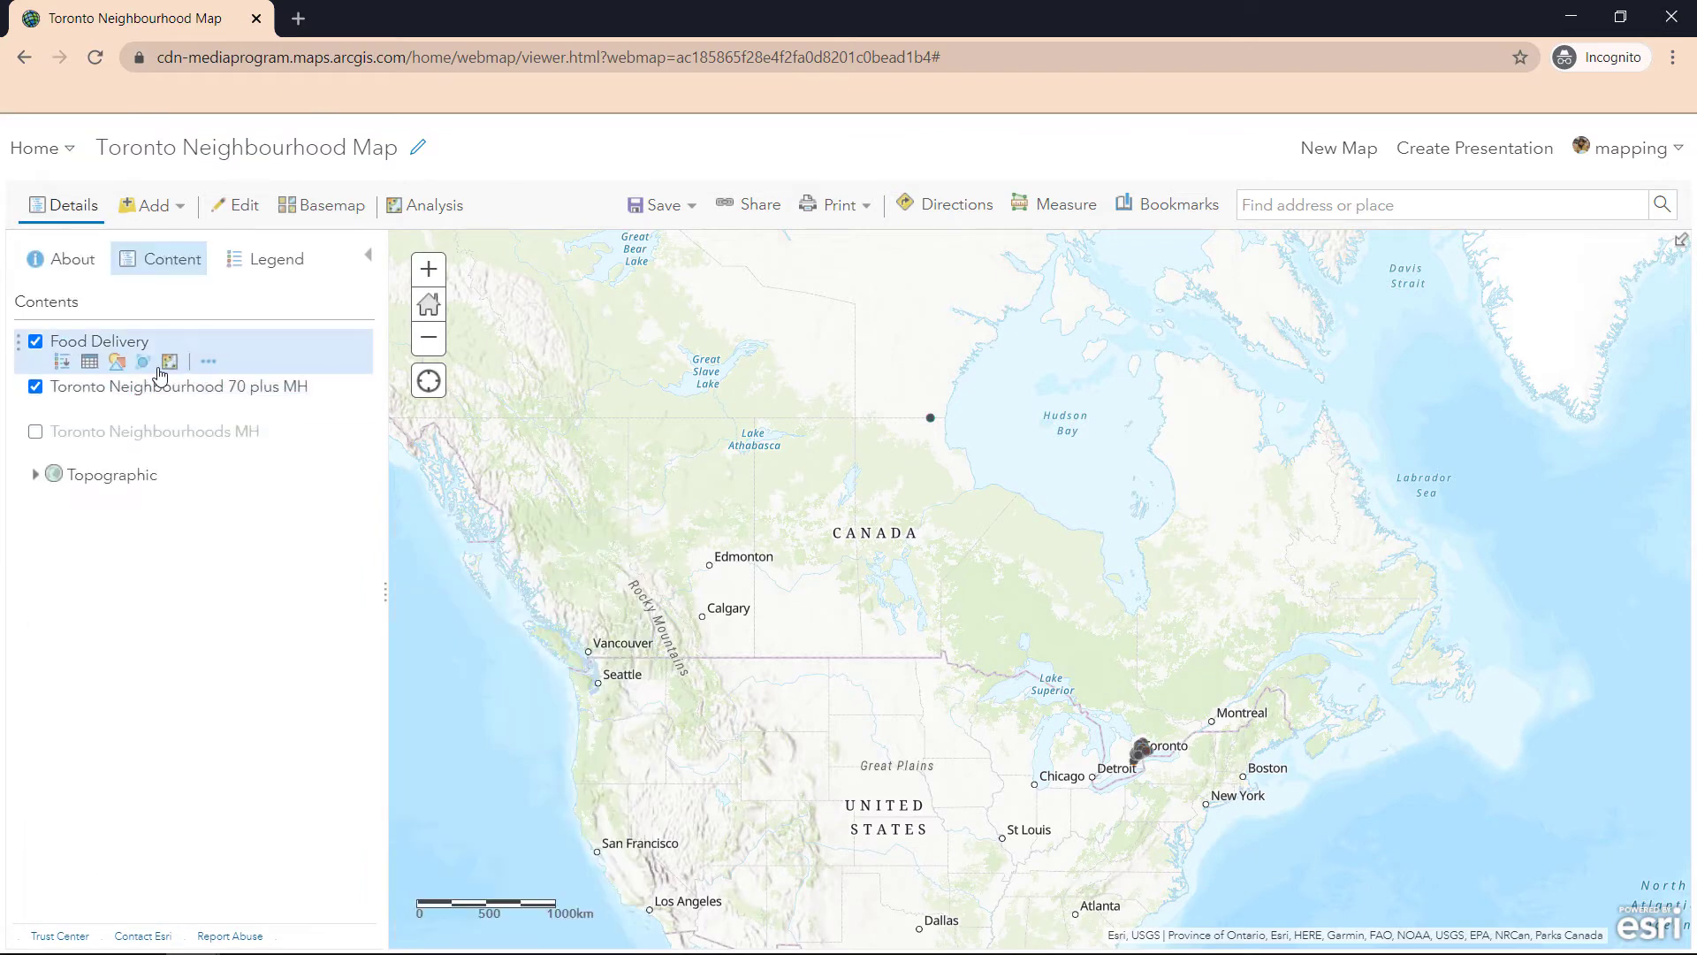
click(209, 361)
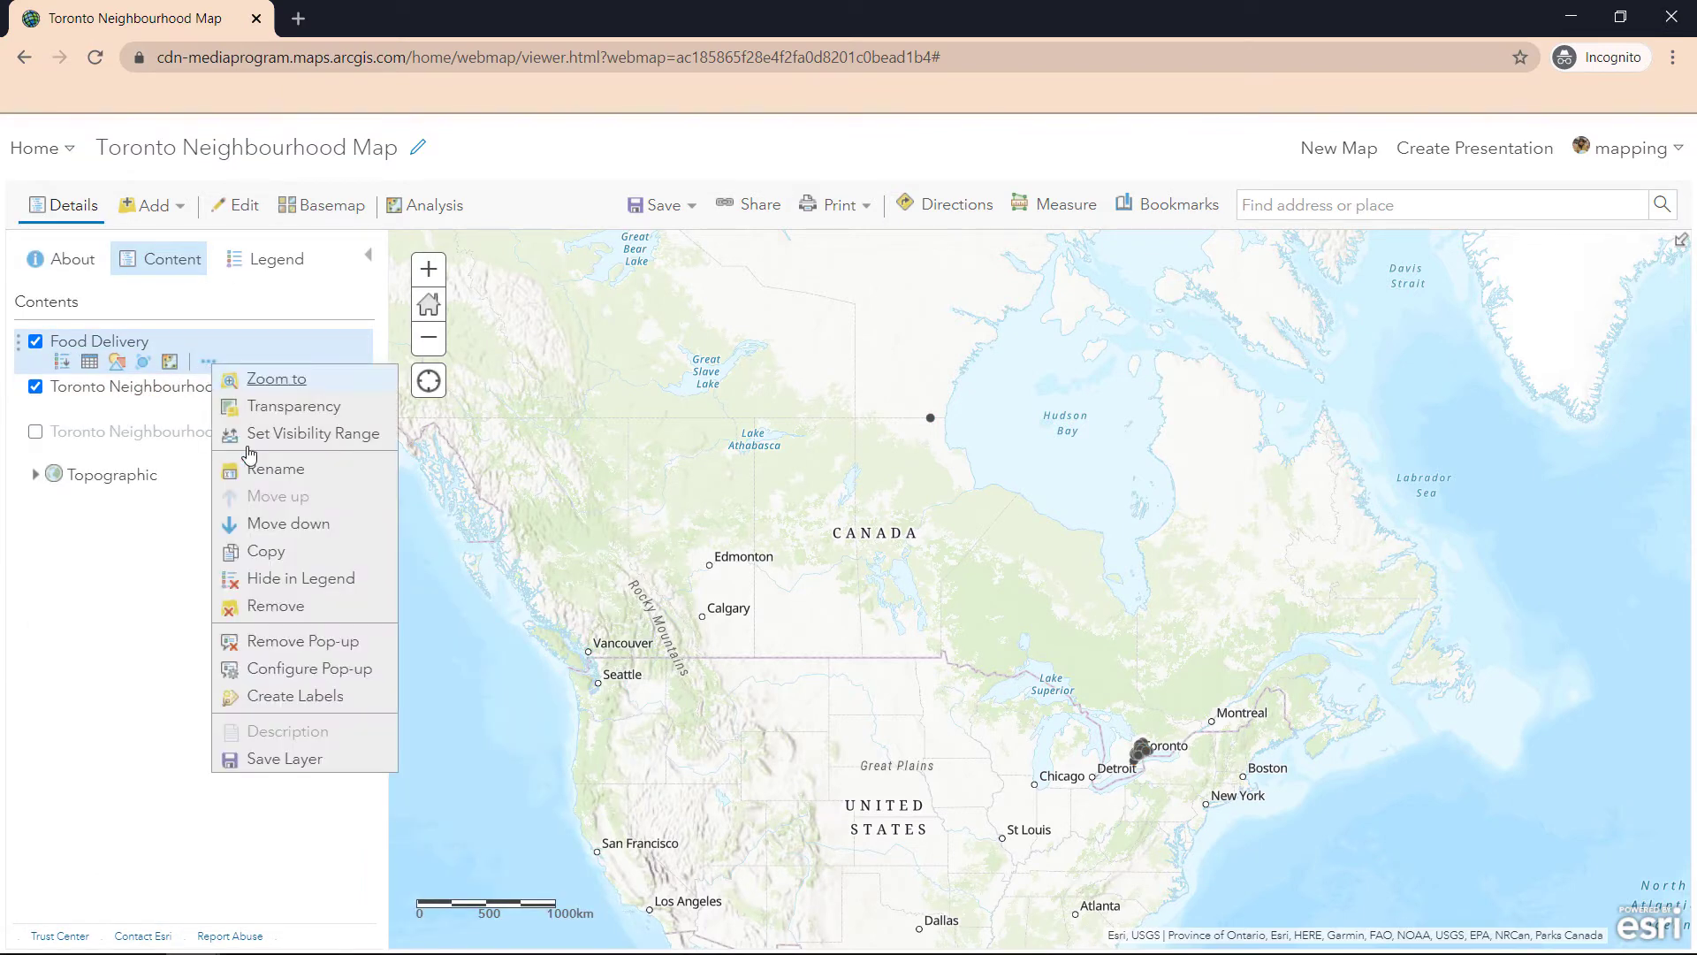
click(321, 388)
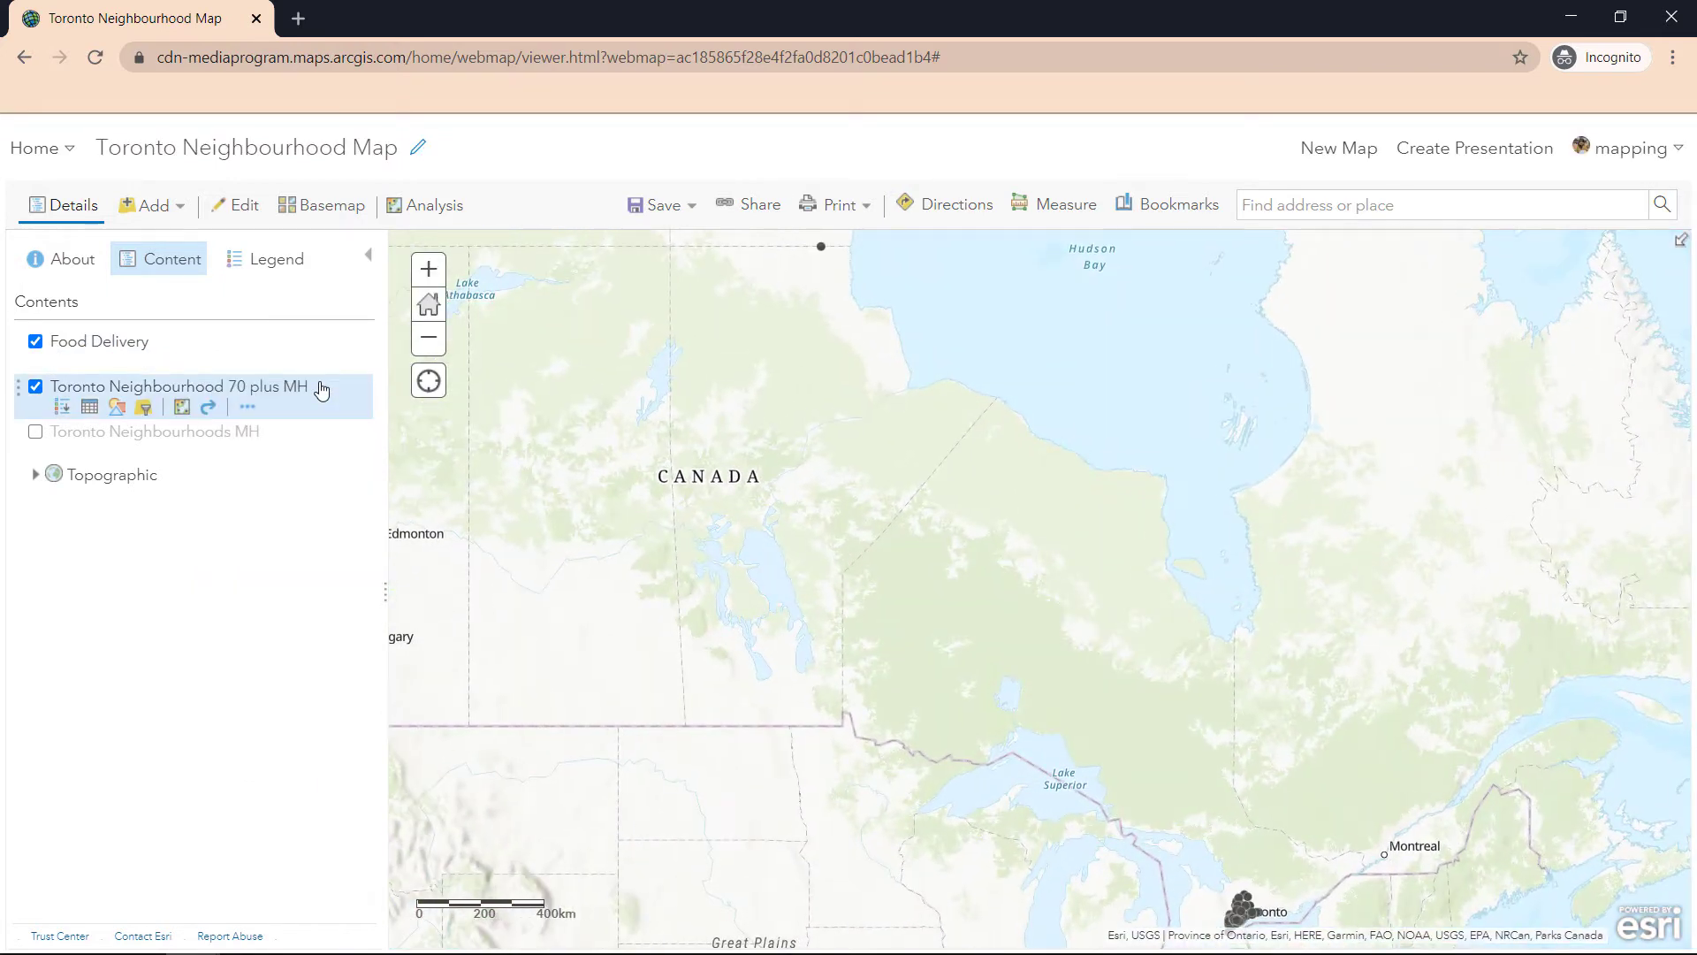
Open the pop-up of the isolated far-north Food Delivery point and search the web for its organization, Scarborough Food Security Initiative
click(821, 249)
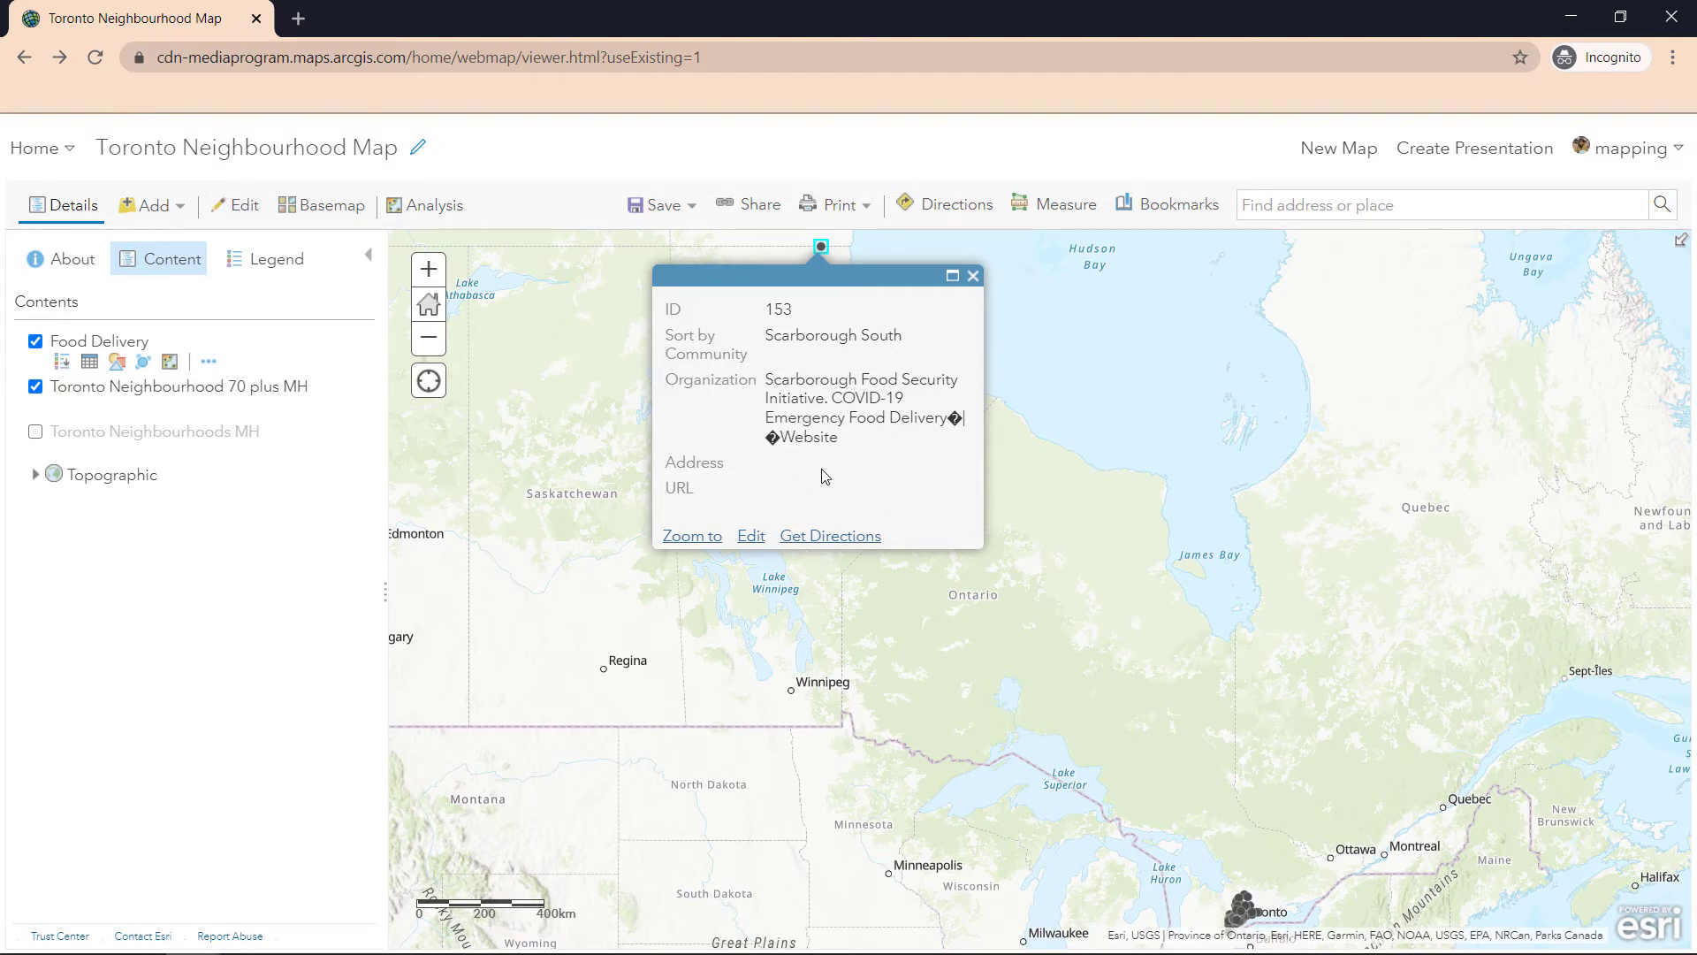
drag(769, 380, 824, 397)
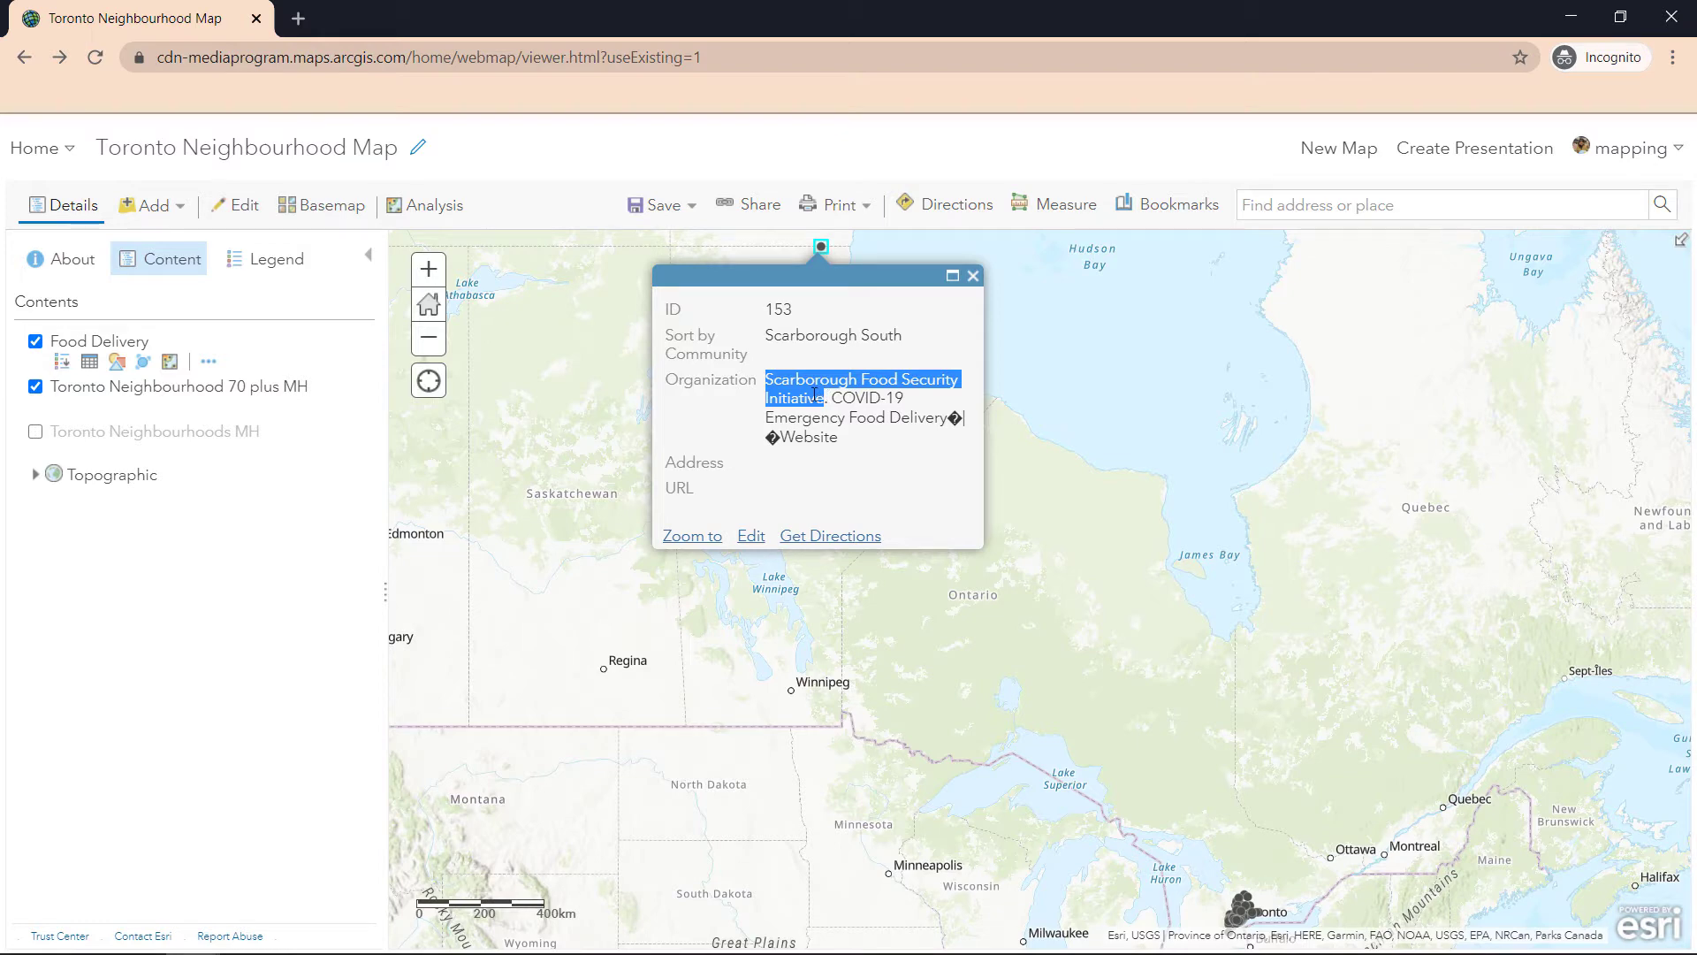
right_click(814, 395)
click(862, 446)
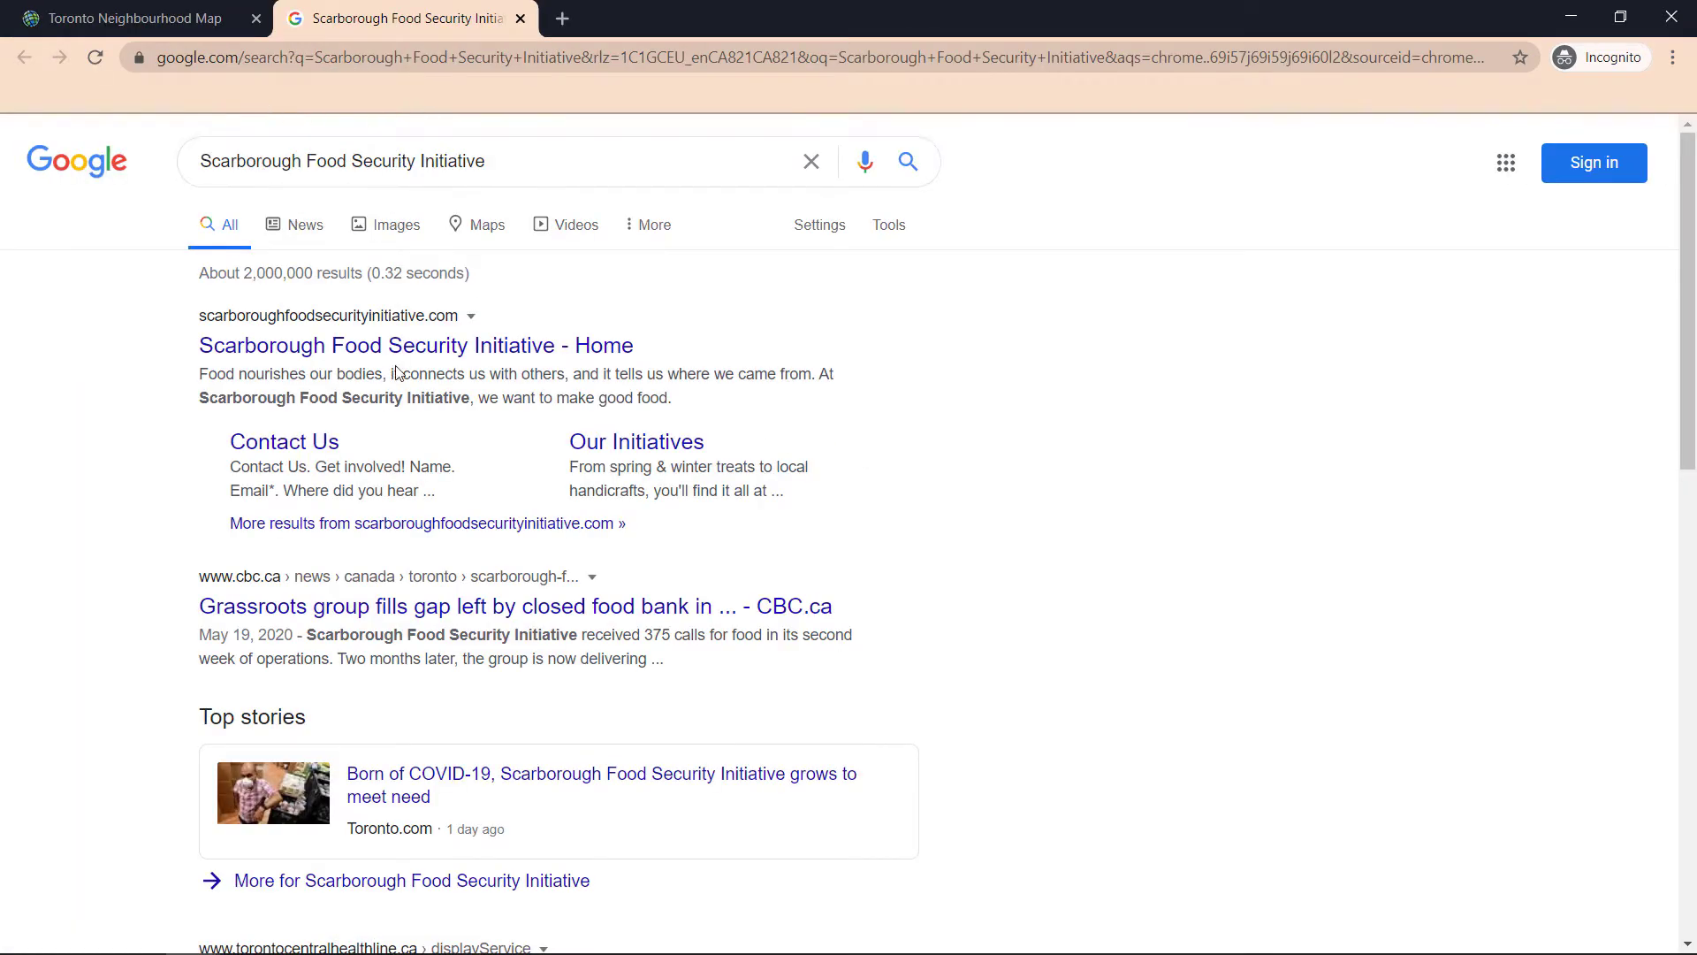
Open the Scarborough Food Security Initiative website and read its Oakridge Food Bank page down to the About Our Community section
click(403, 353)
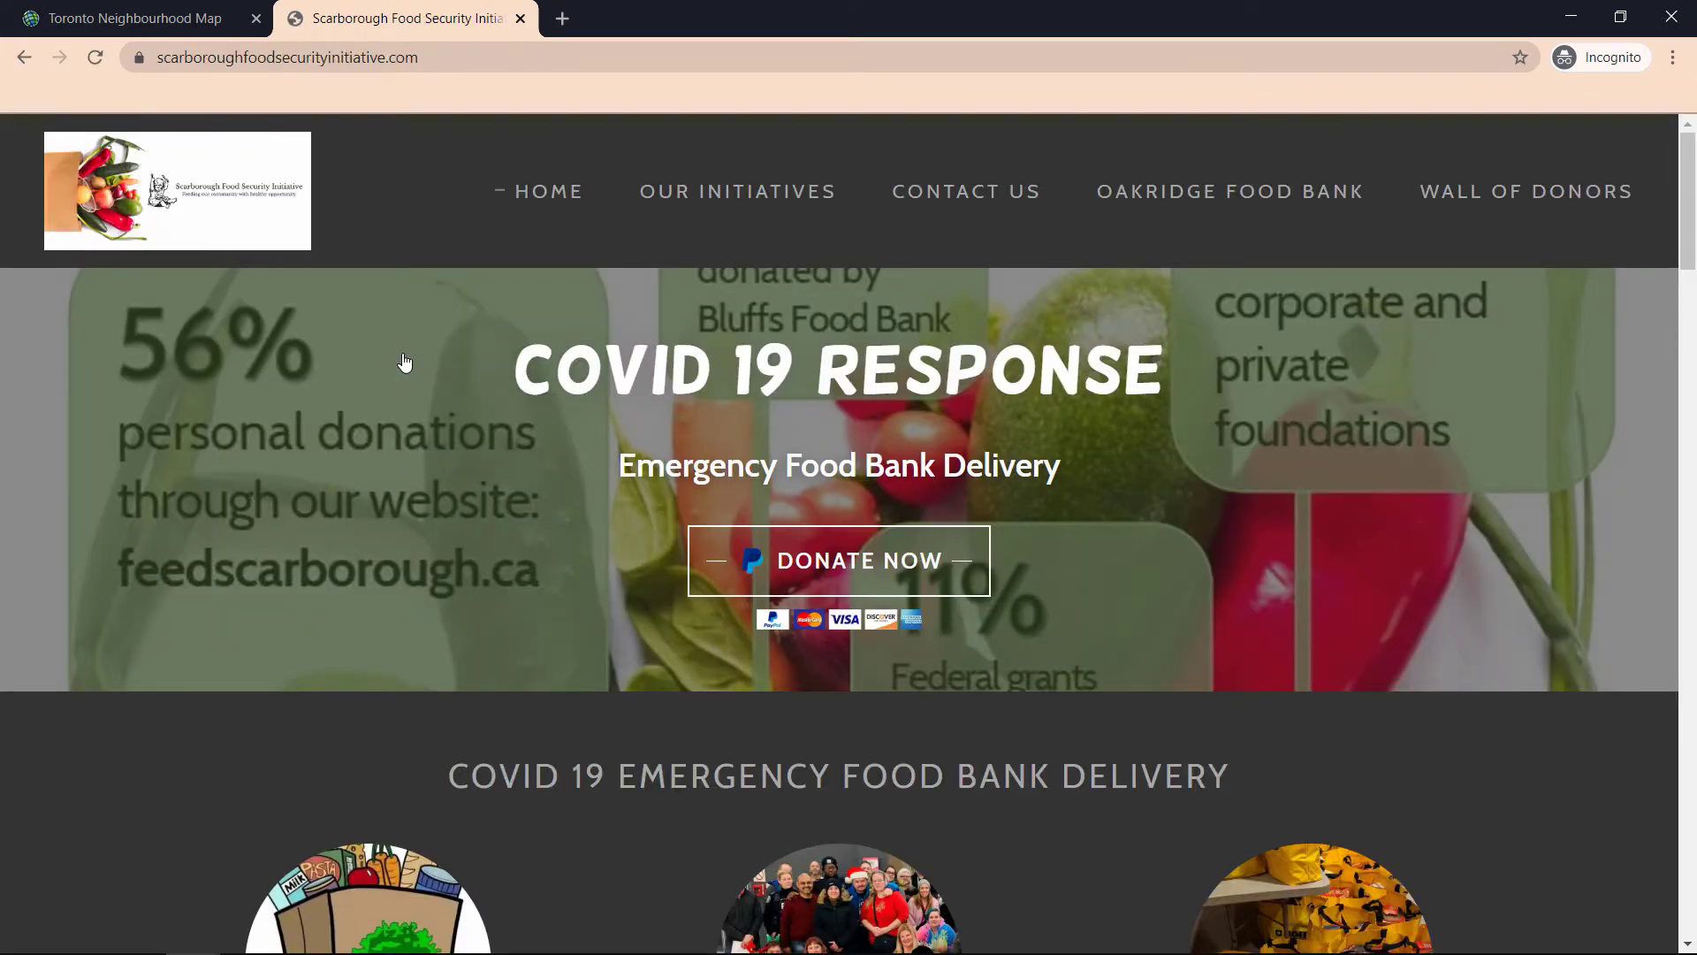
click(1209, 205)
scroll(1151, 644, down, 4)
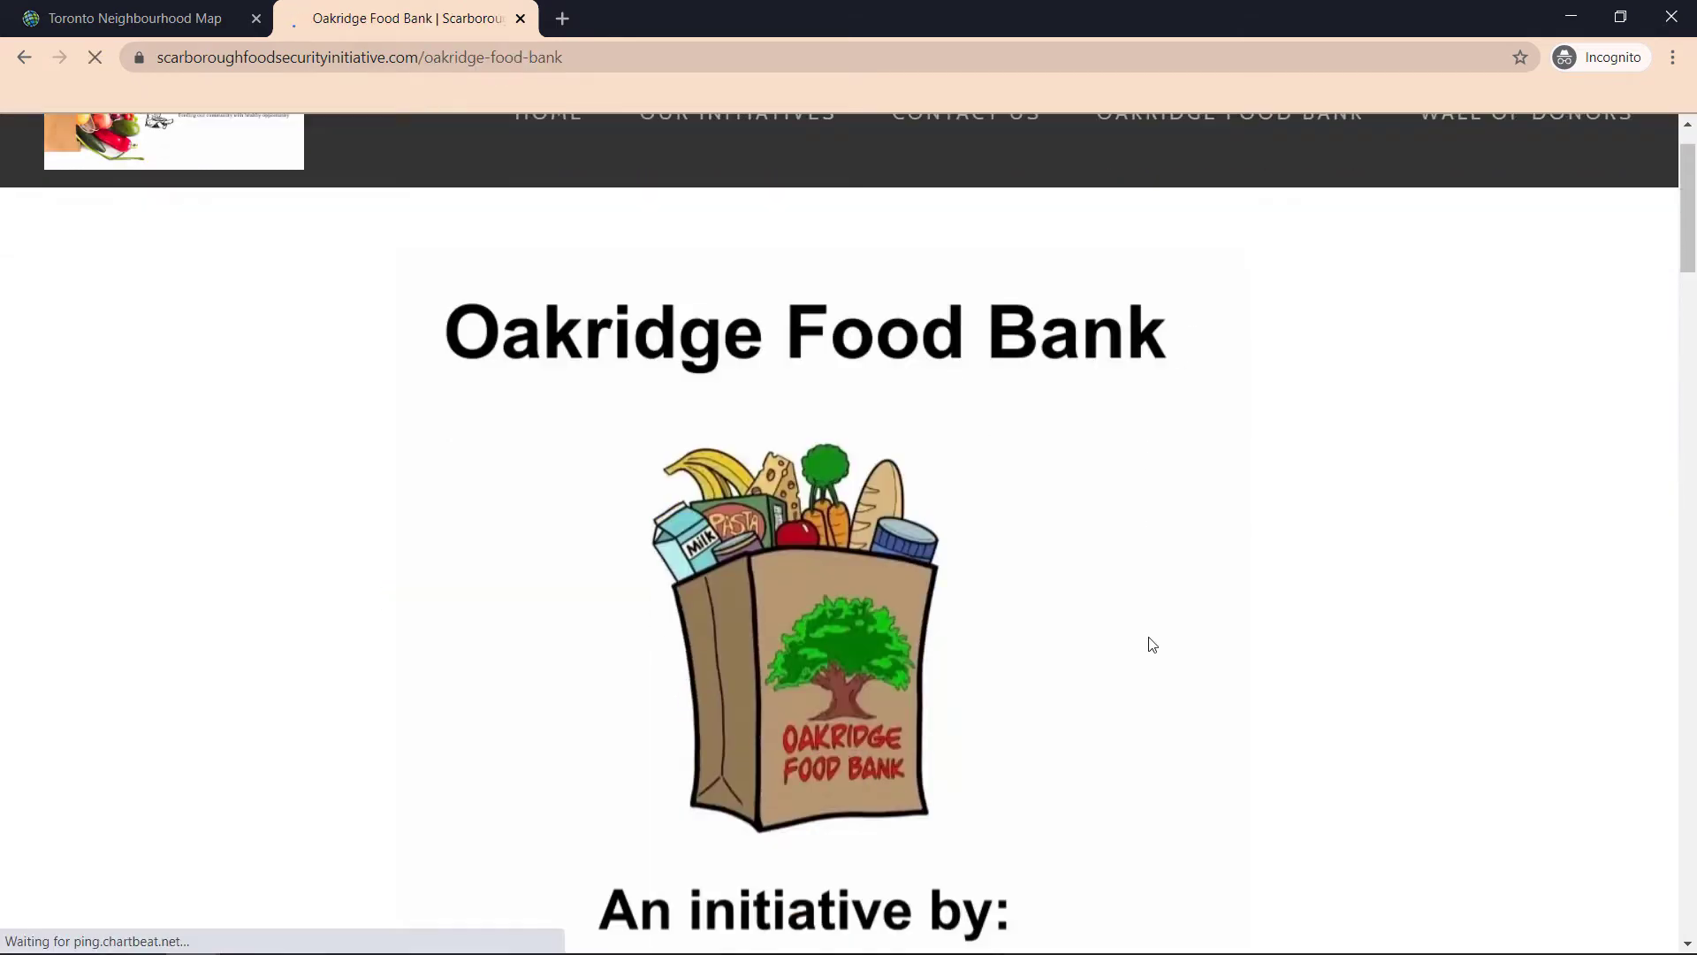
scroll(1155, 644, down, 2)
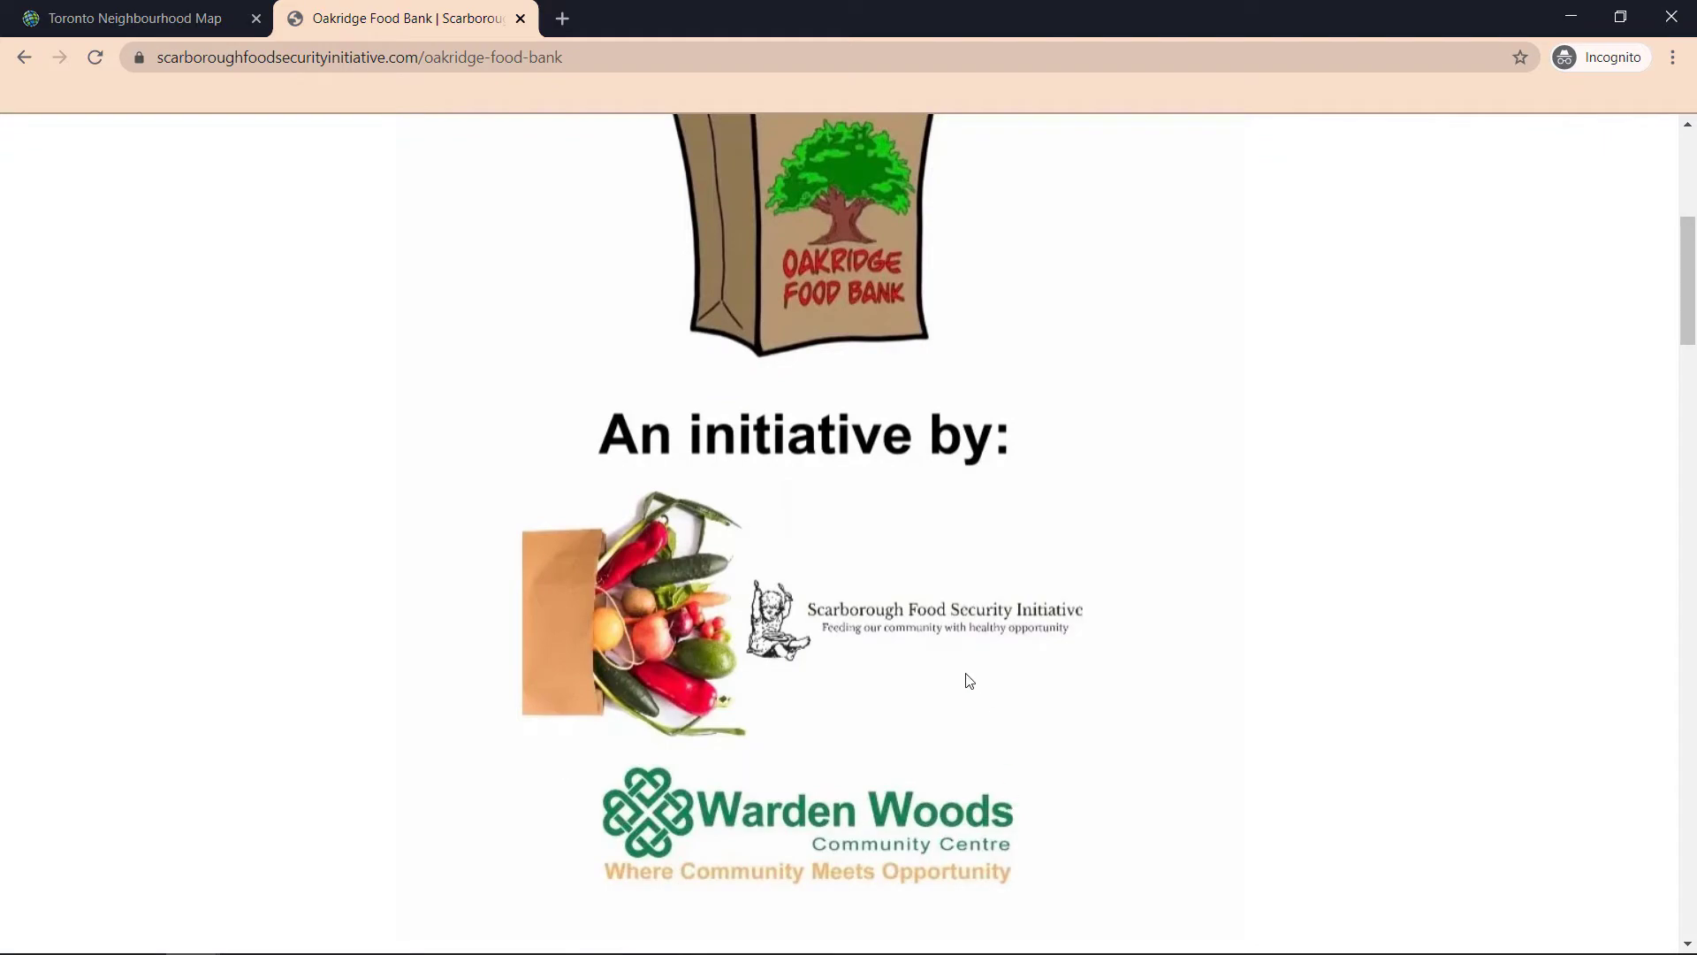
scroll(1015, 686, down, 9)
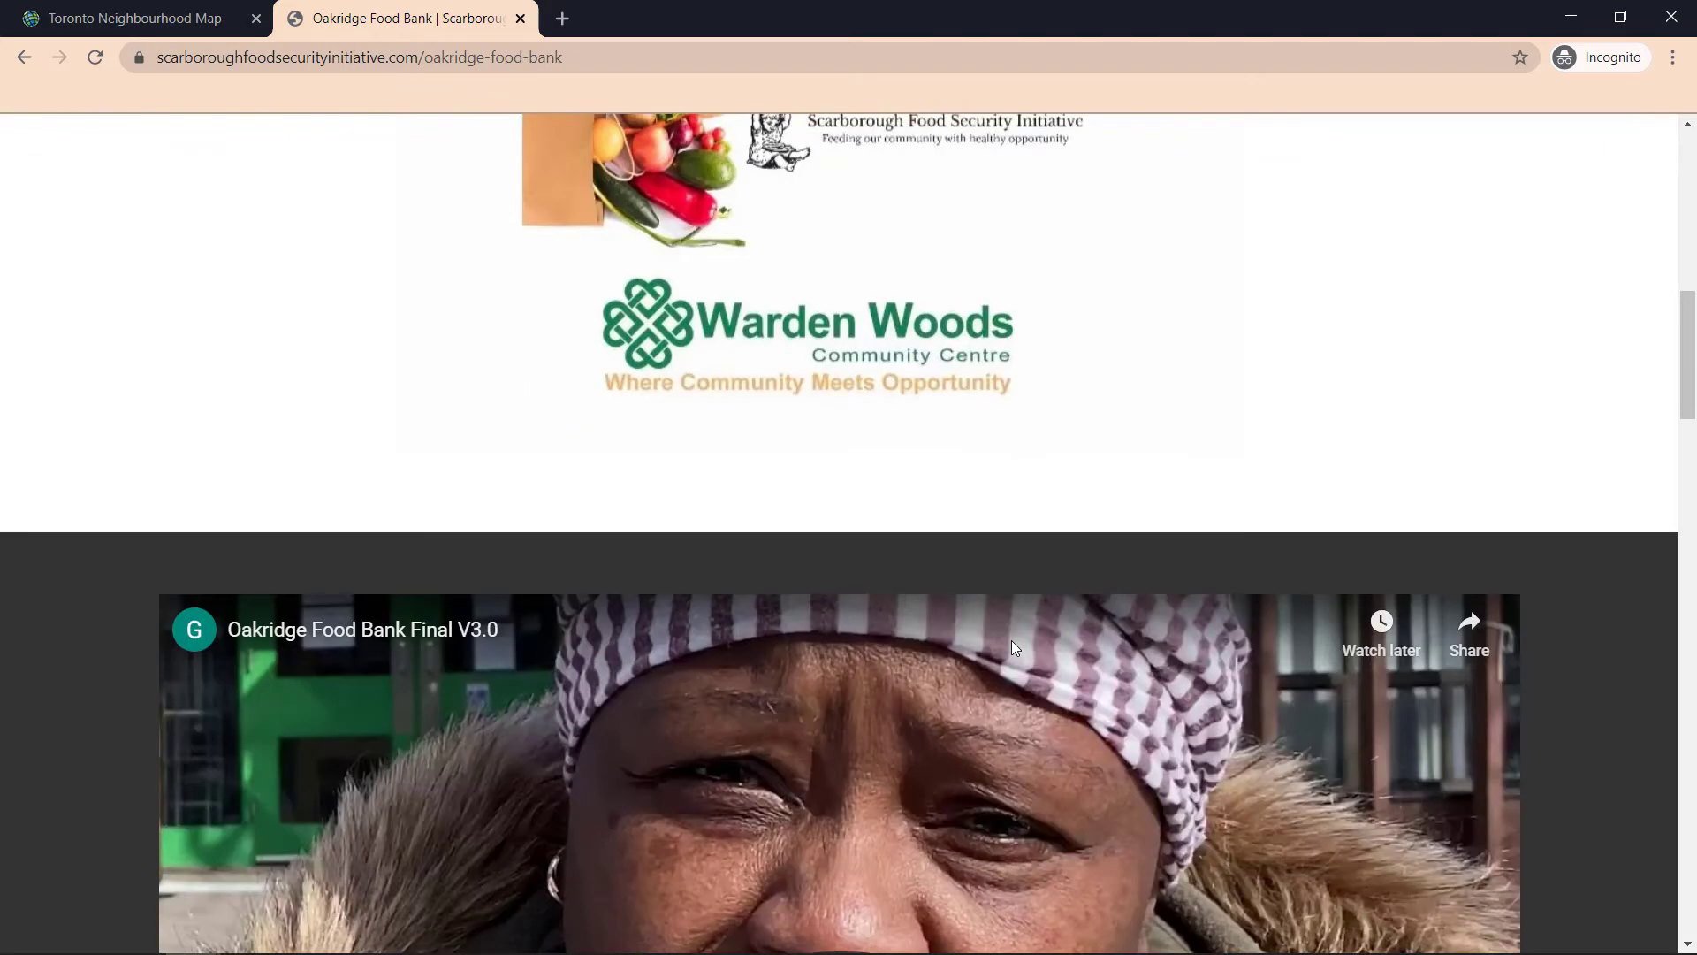
scroll(1015, 658, down, 17)
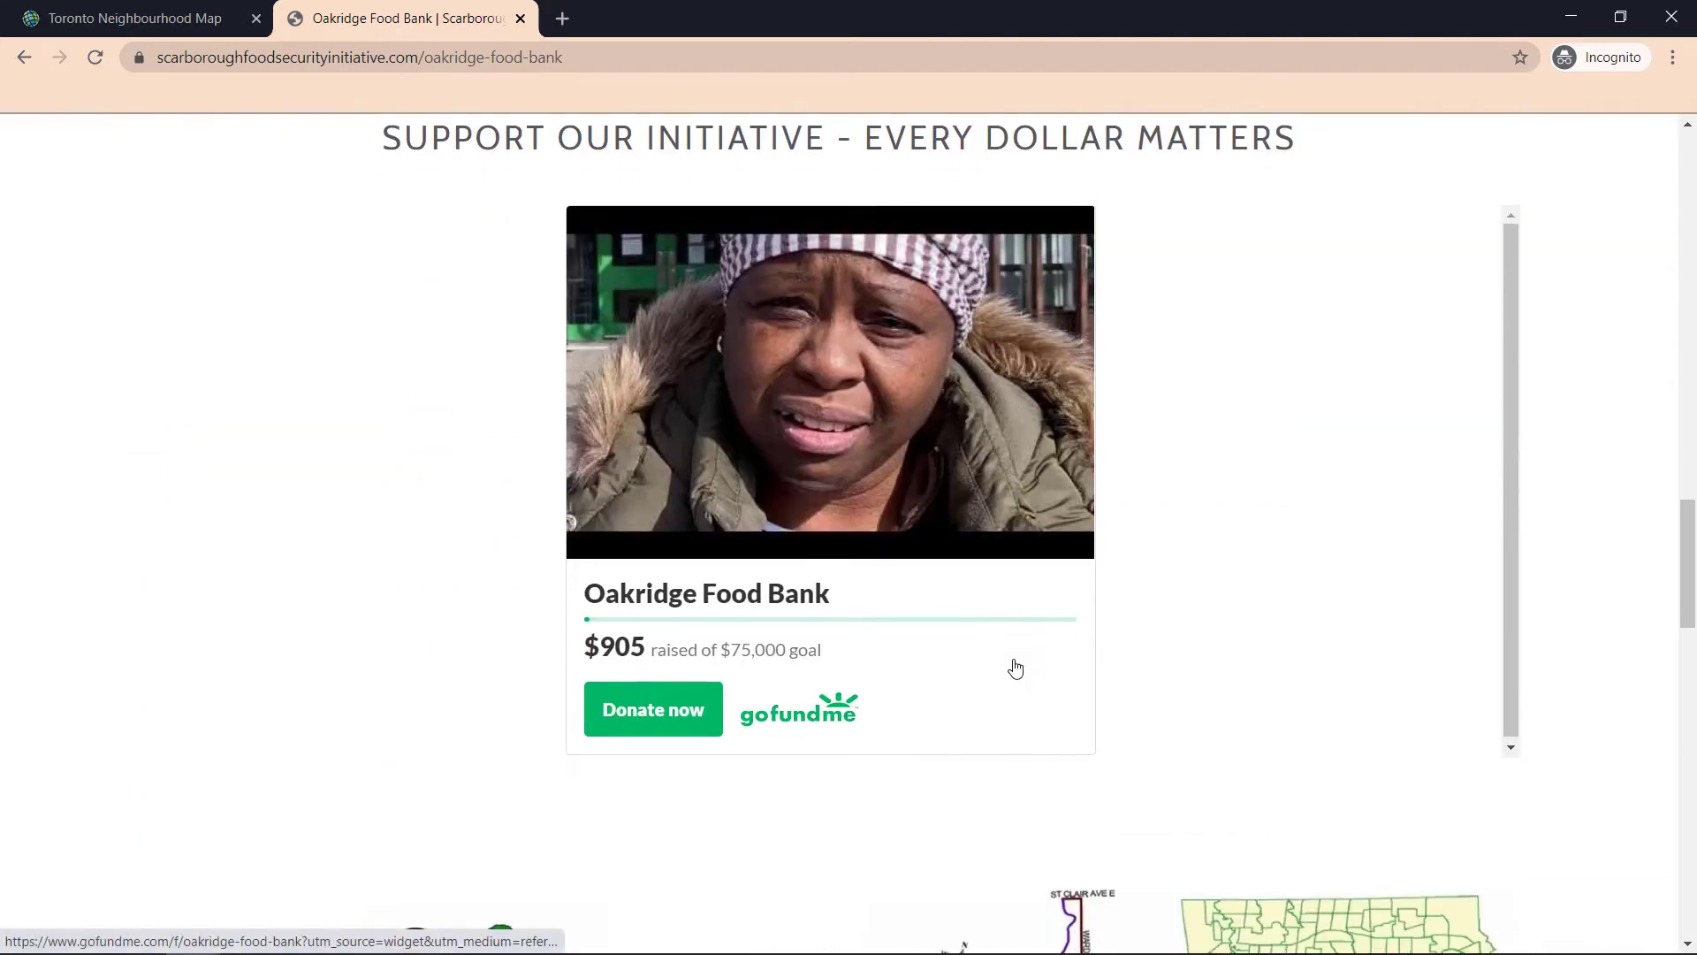
scroll(1016, 669, down, 2)
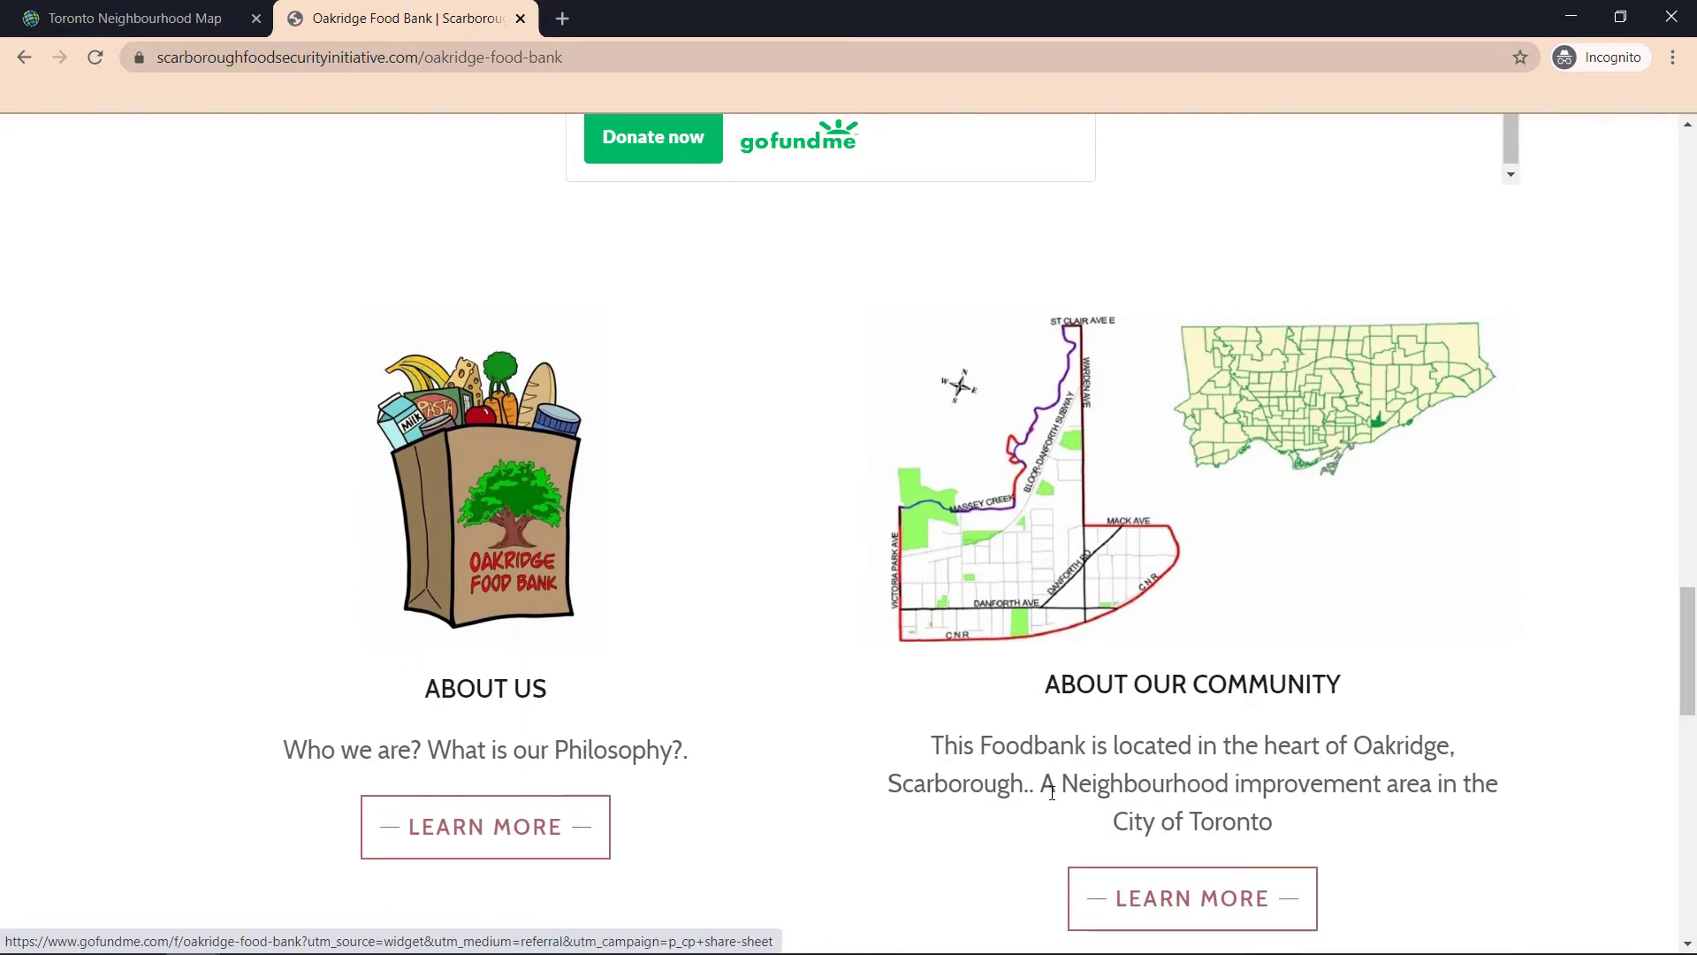
Return to the Toronto Neighbourhood Map, open the far-north point for editing and move it down beside Toronto
click(175, 19)
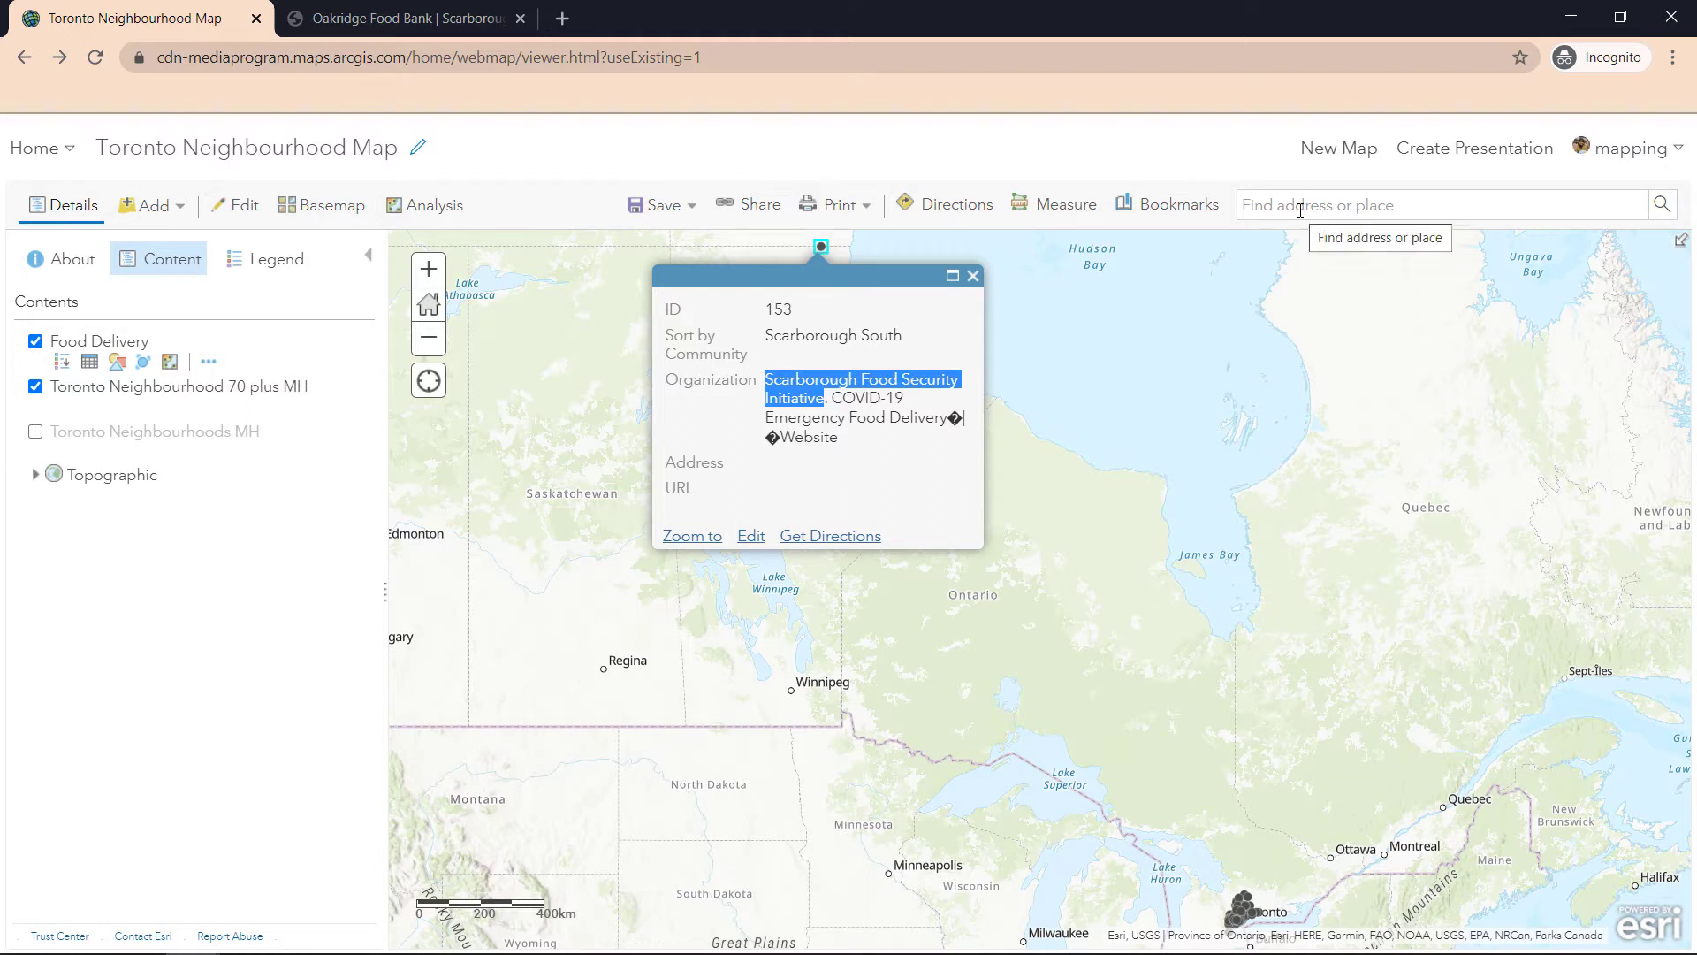
click(751, 536)
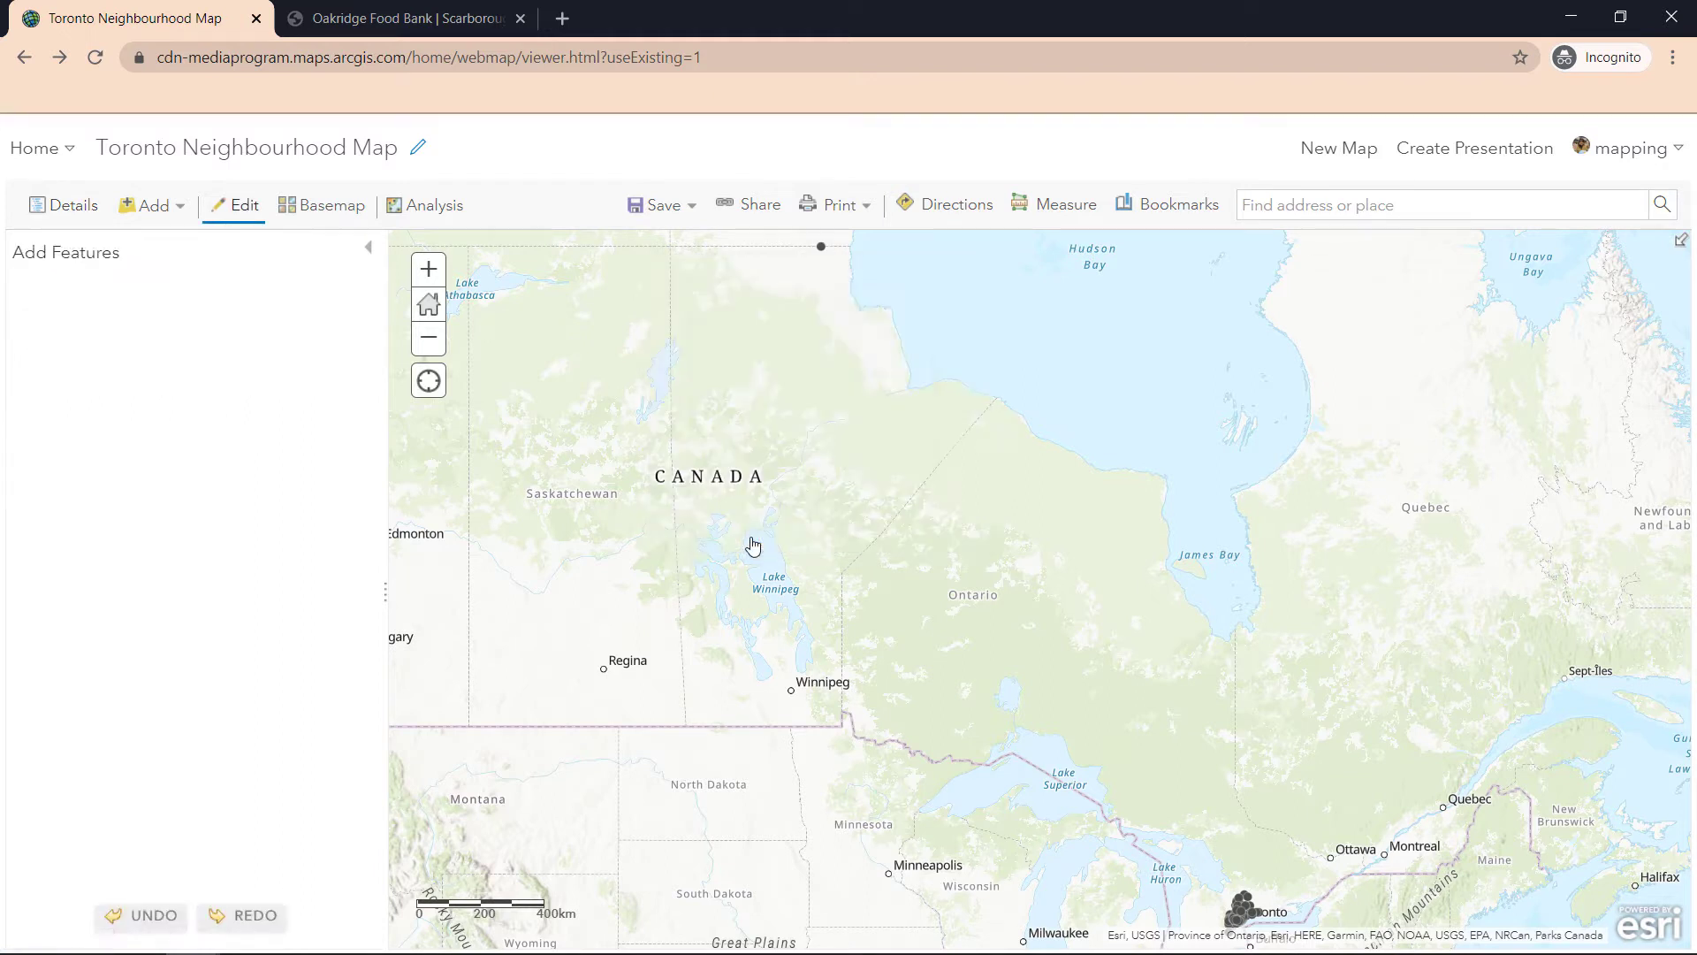
key(alt+Tab)
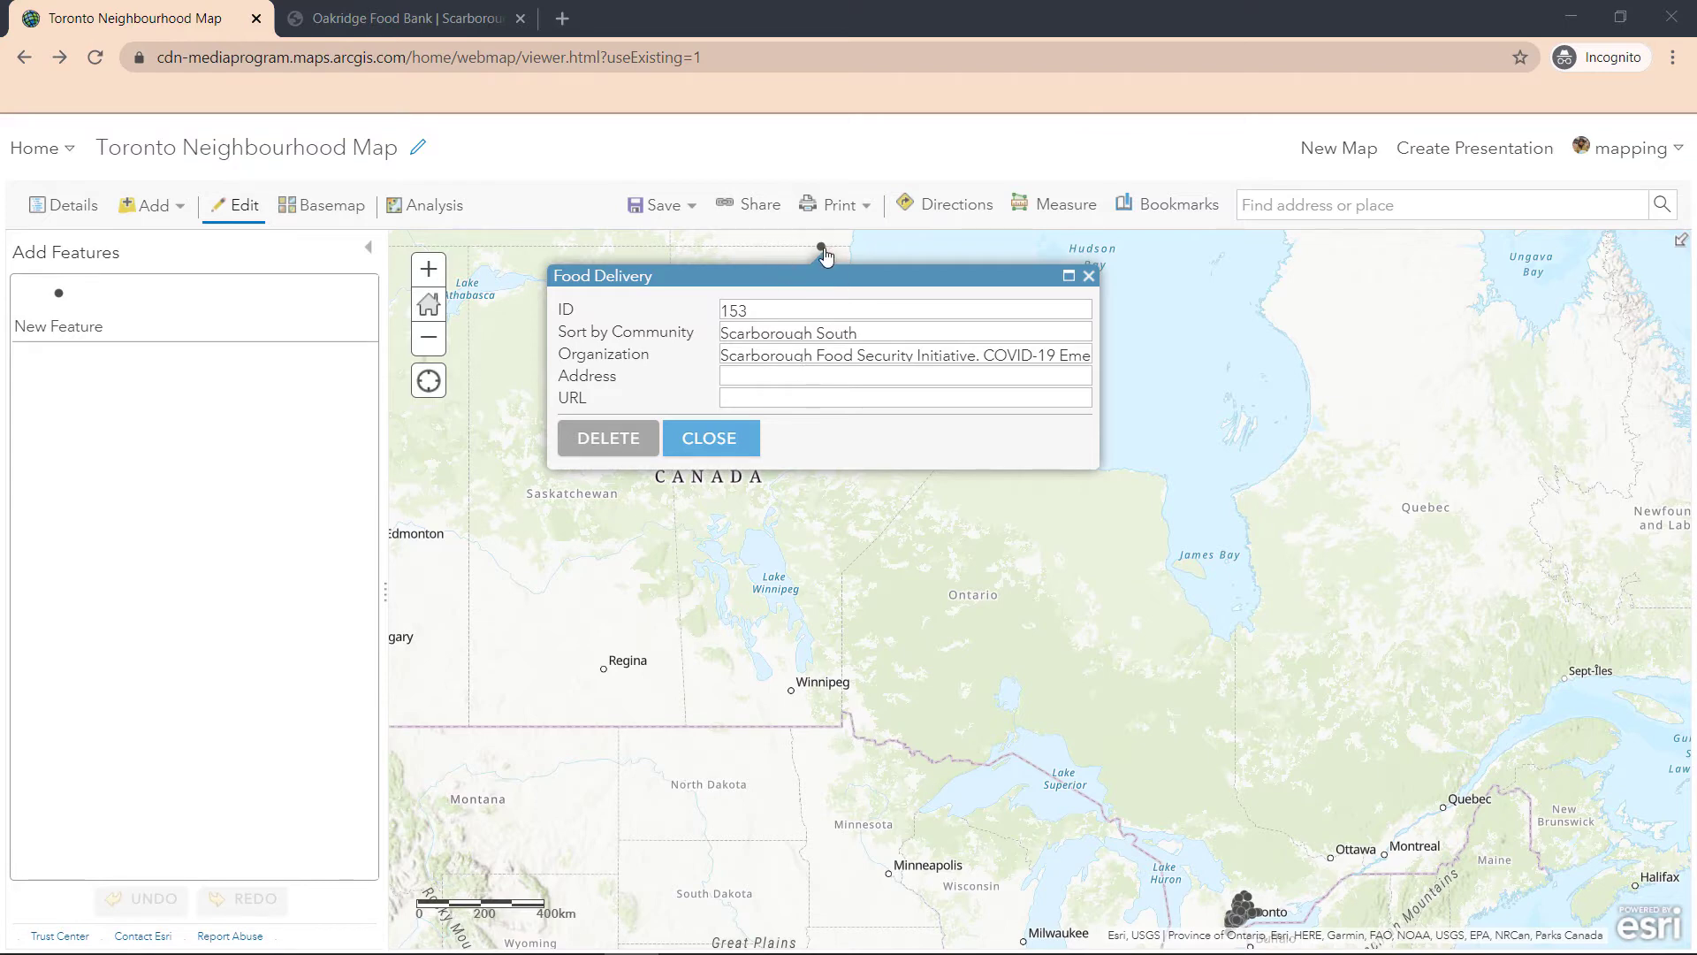
drag(821, 248, 1282, 898)
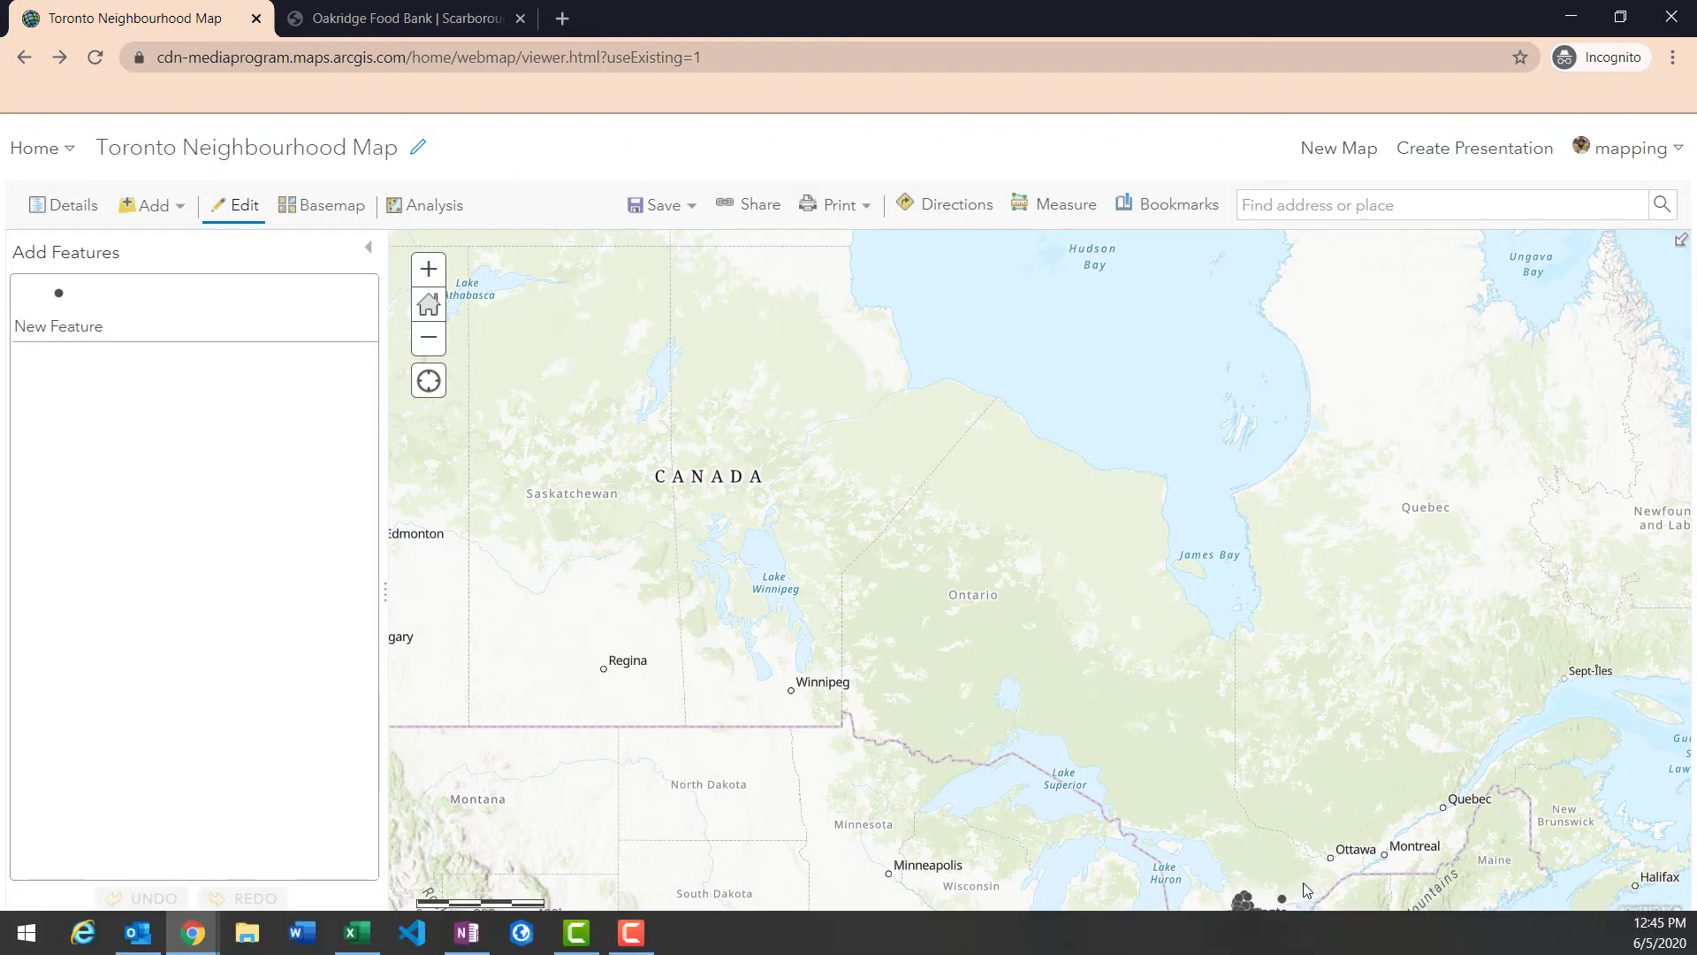
Examine the relocated point against the Toronto neighbourhoods and recheck the food bank's community on the Oakridge Food Bank page
drag(1304, 774, 893, 323)
scroll(841, 458, up, 1)
scroll(849, 408, up, 2)
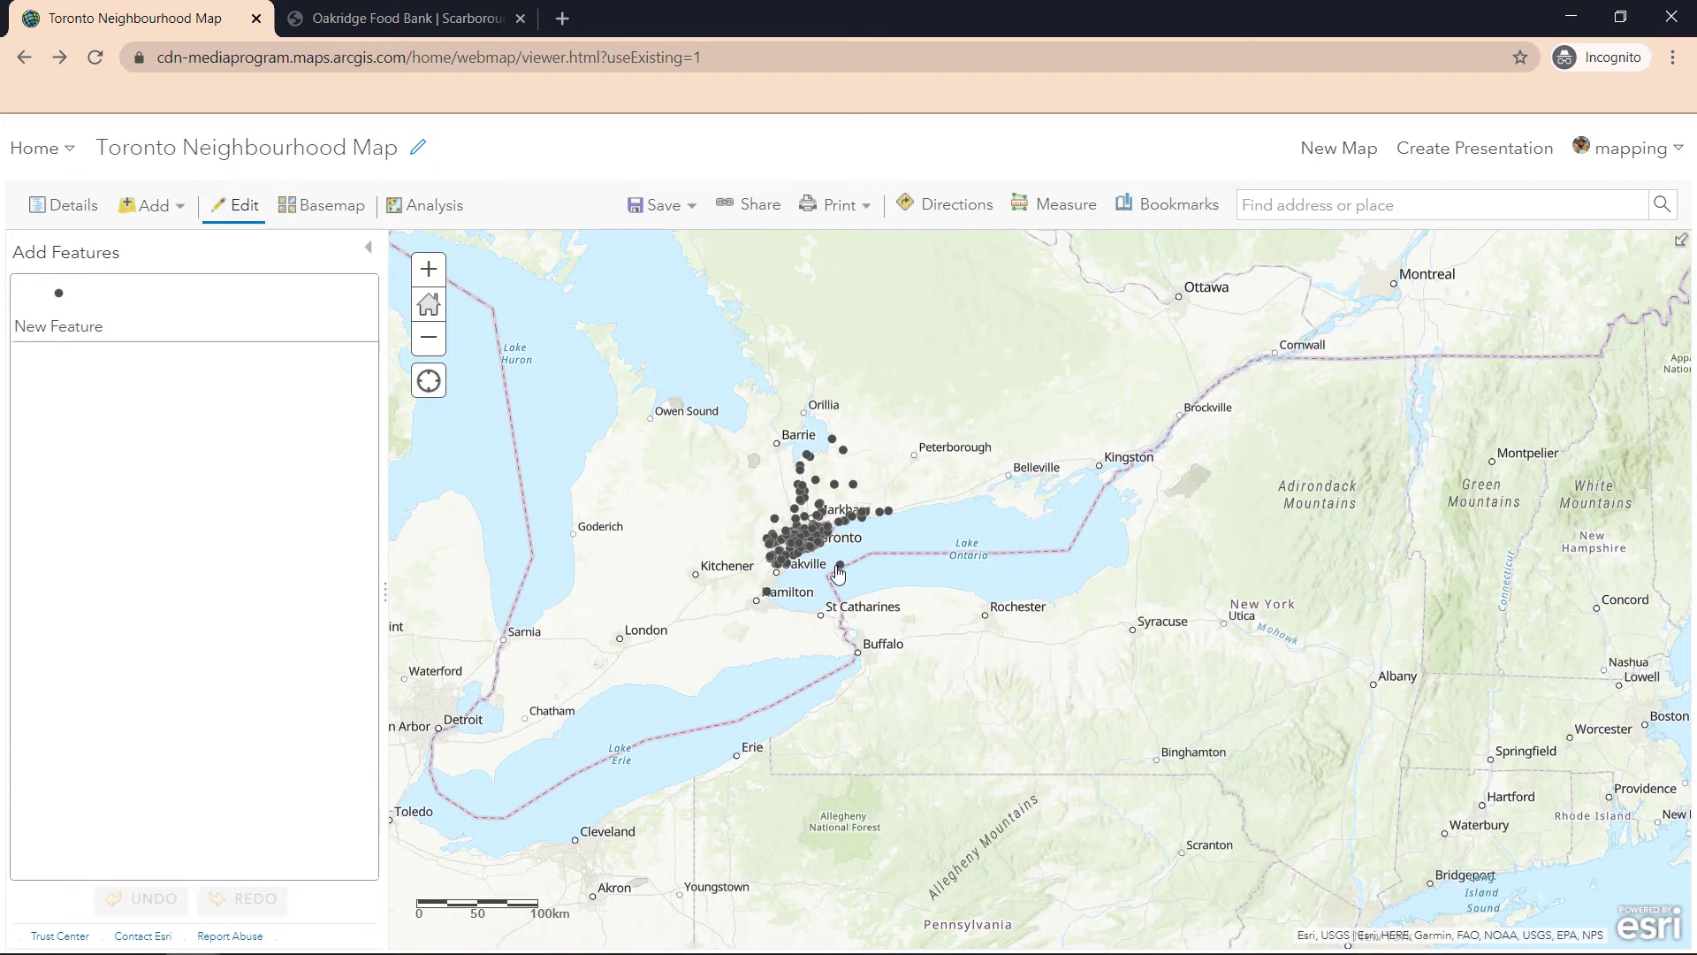
scroll(852, 592, up, 2)
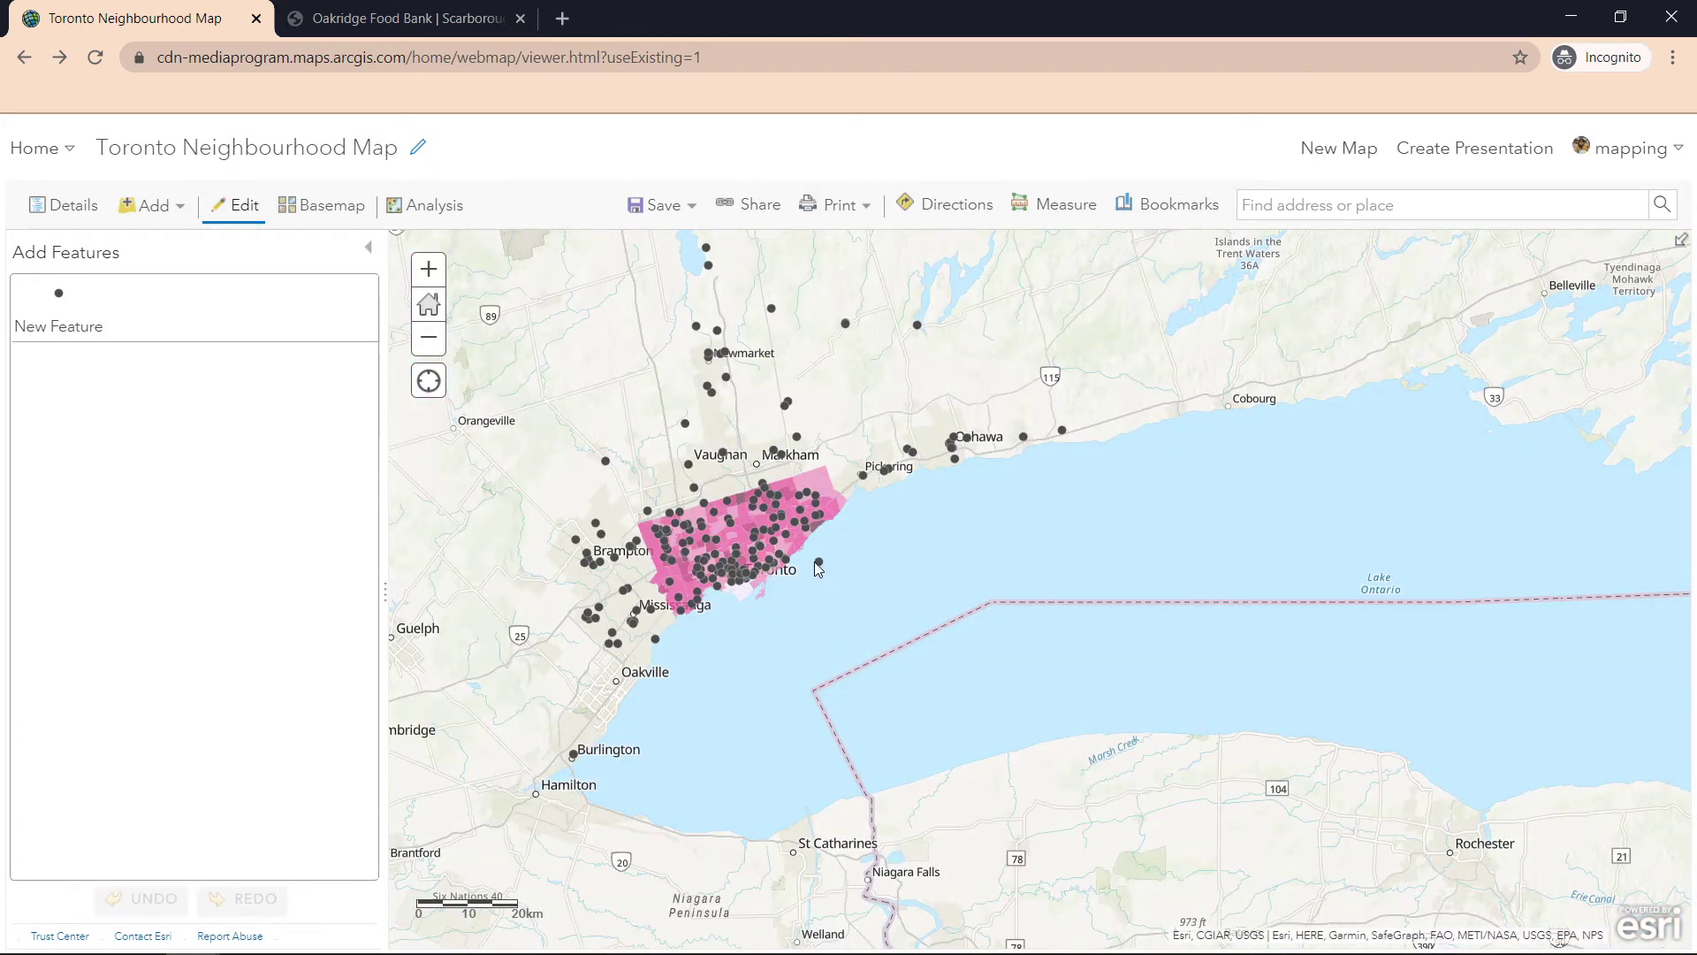
scroll(813, 576, up, 1)
drag(766, 554, 878, 533)
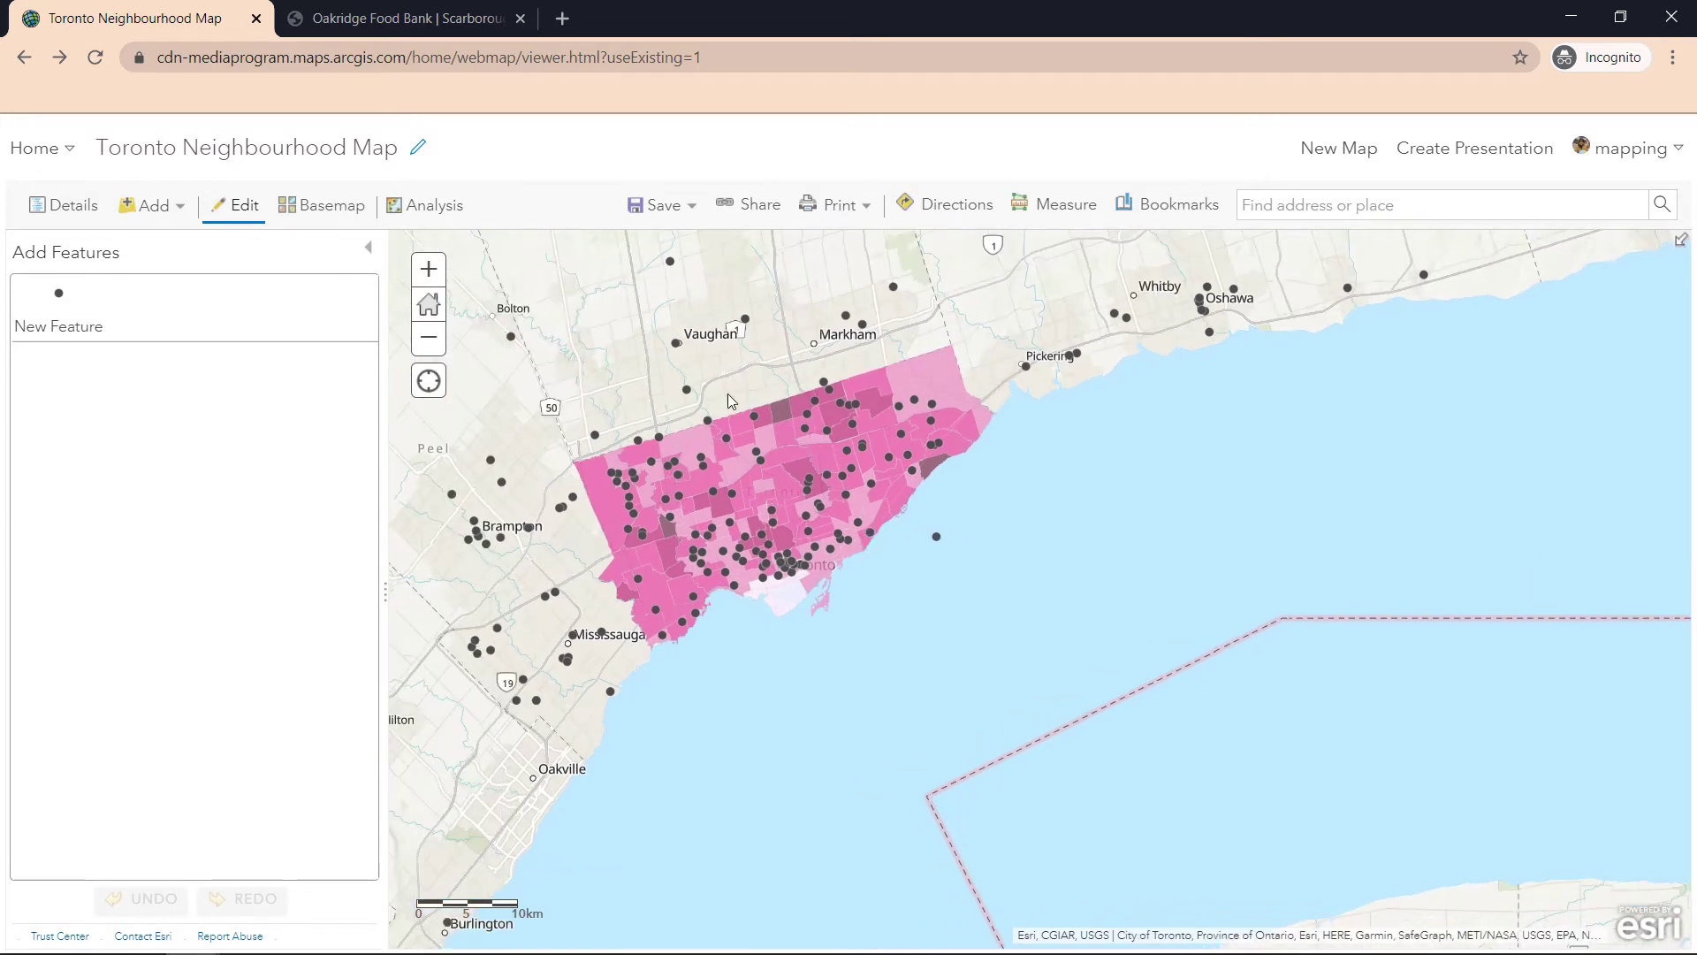
click(405, 19)
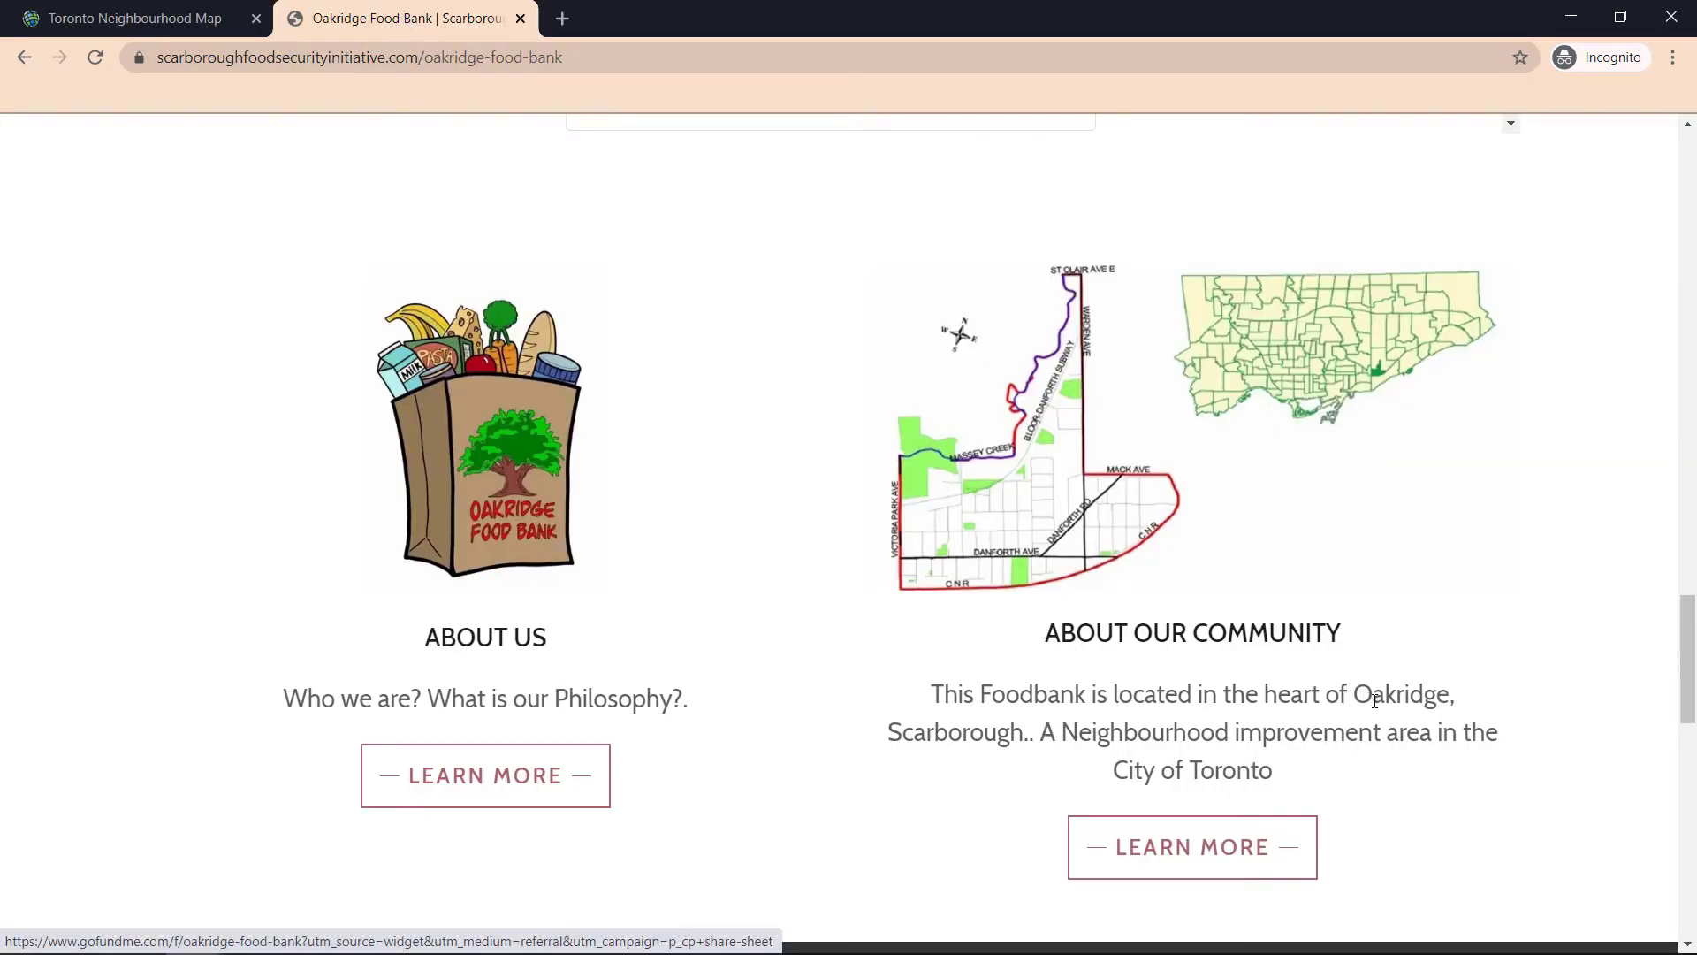
click(62, 11)
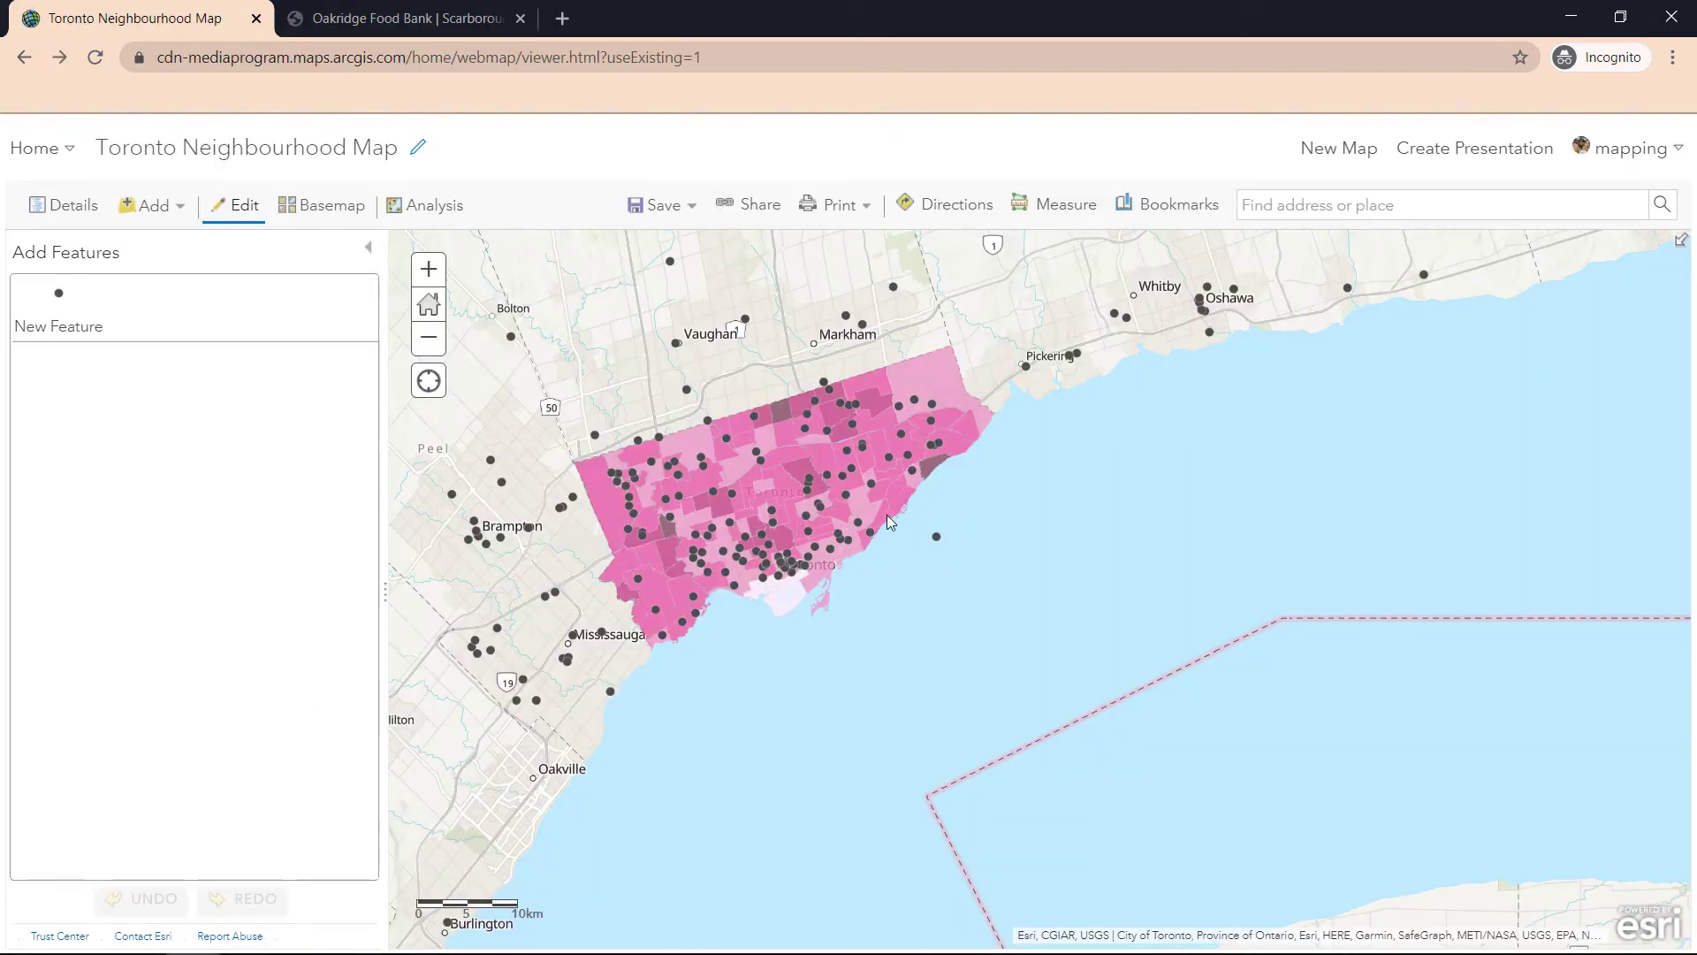
Search the map for Oakridge, Scarborough, Toronto, Ontario, CAN
scroll(887, 515, up, 1)
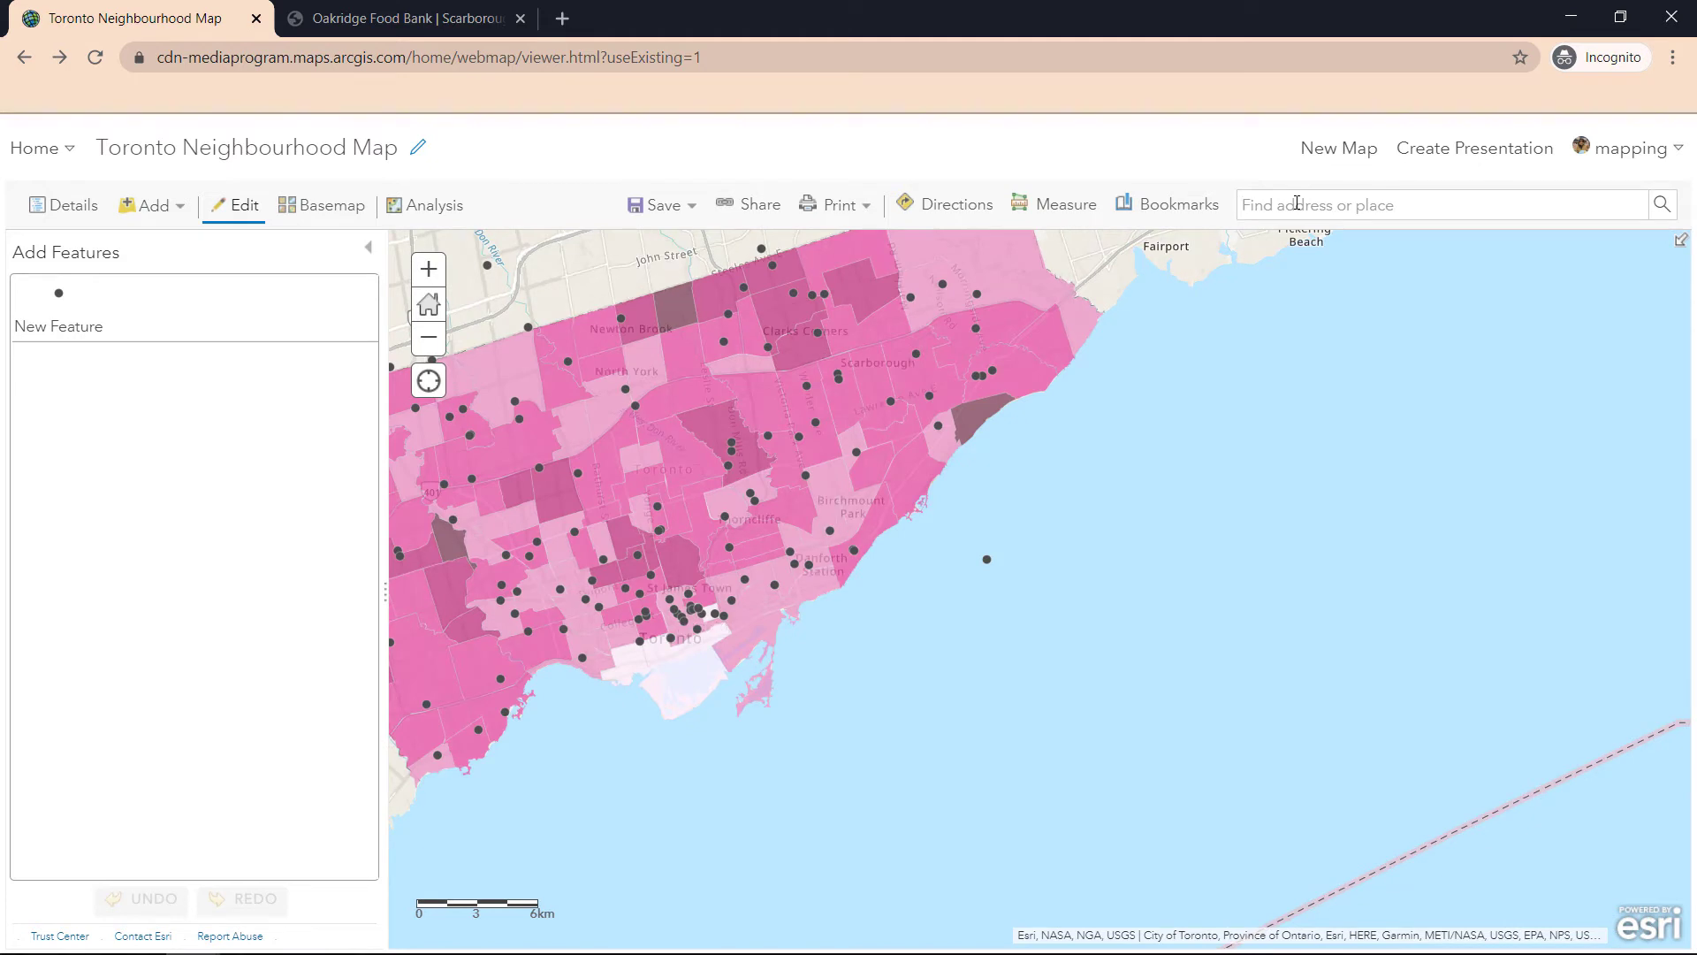
click(1296, 203)
text(oakri)
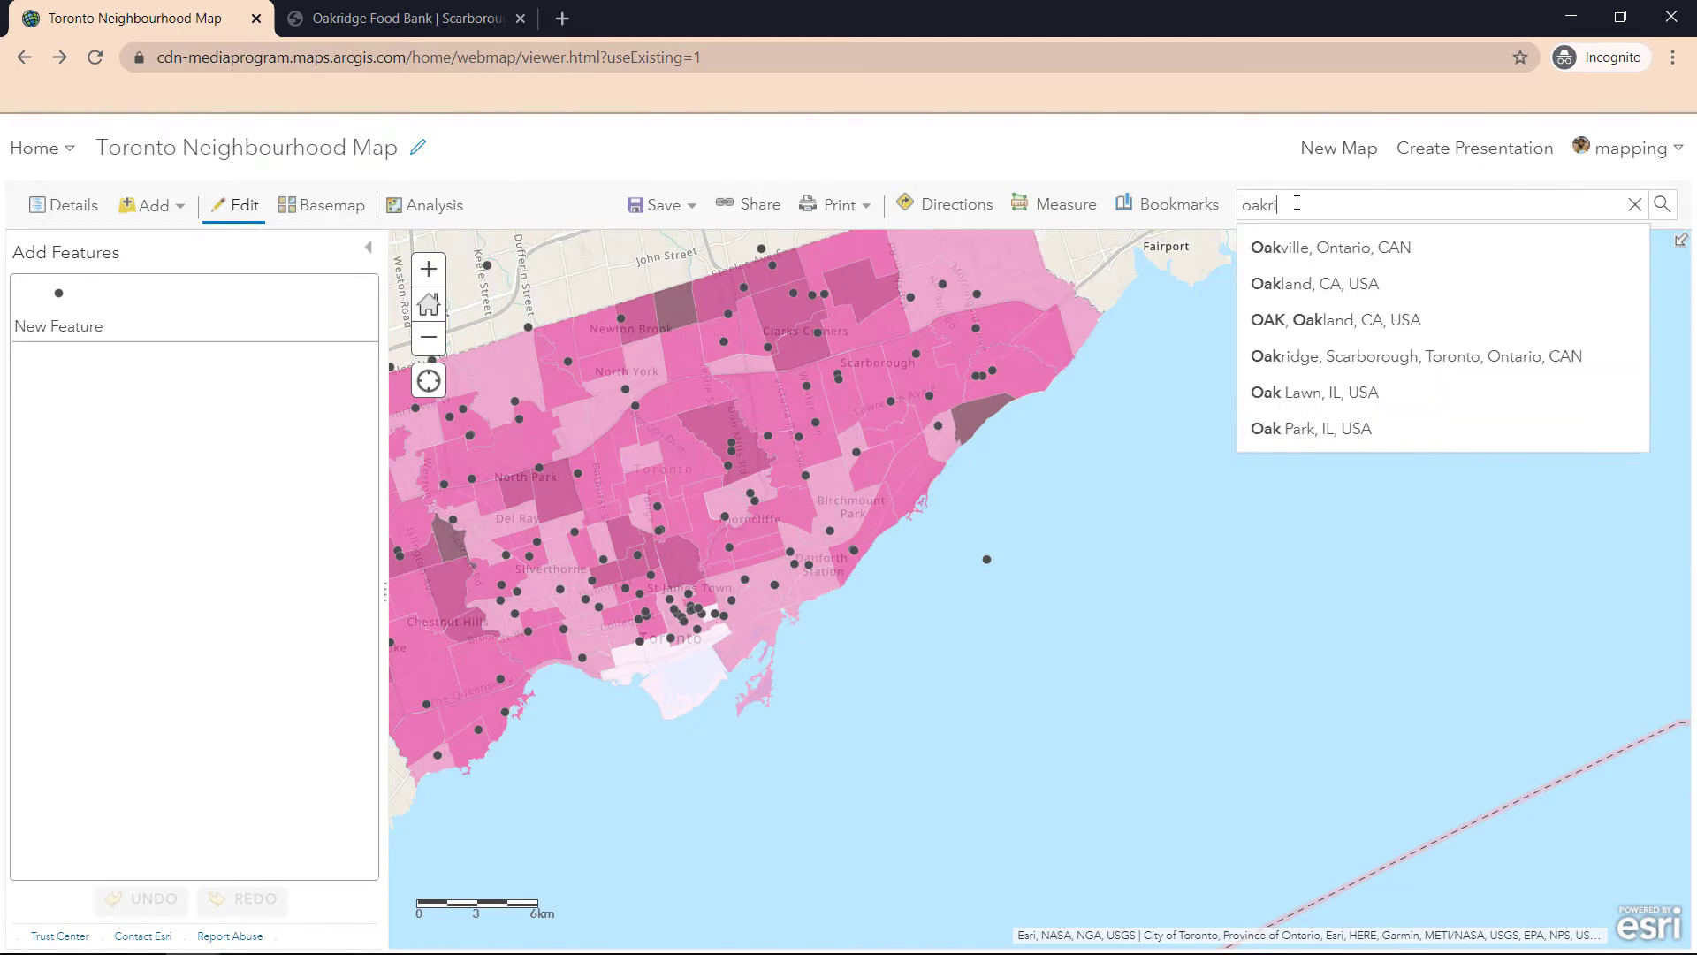
text(dge, ac)
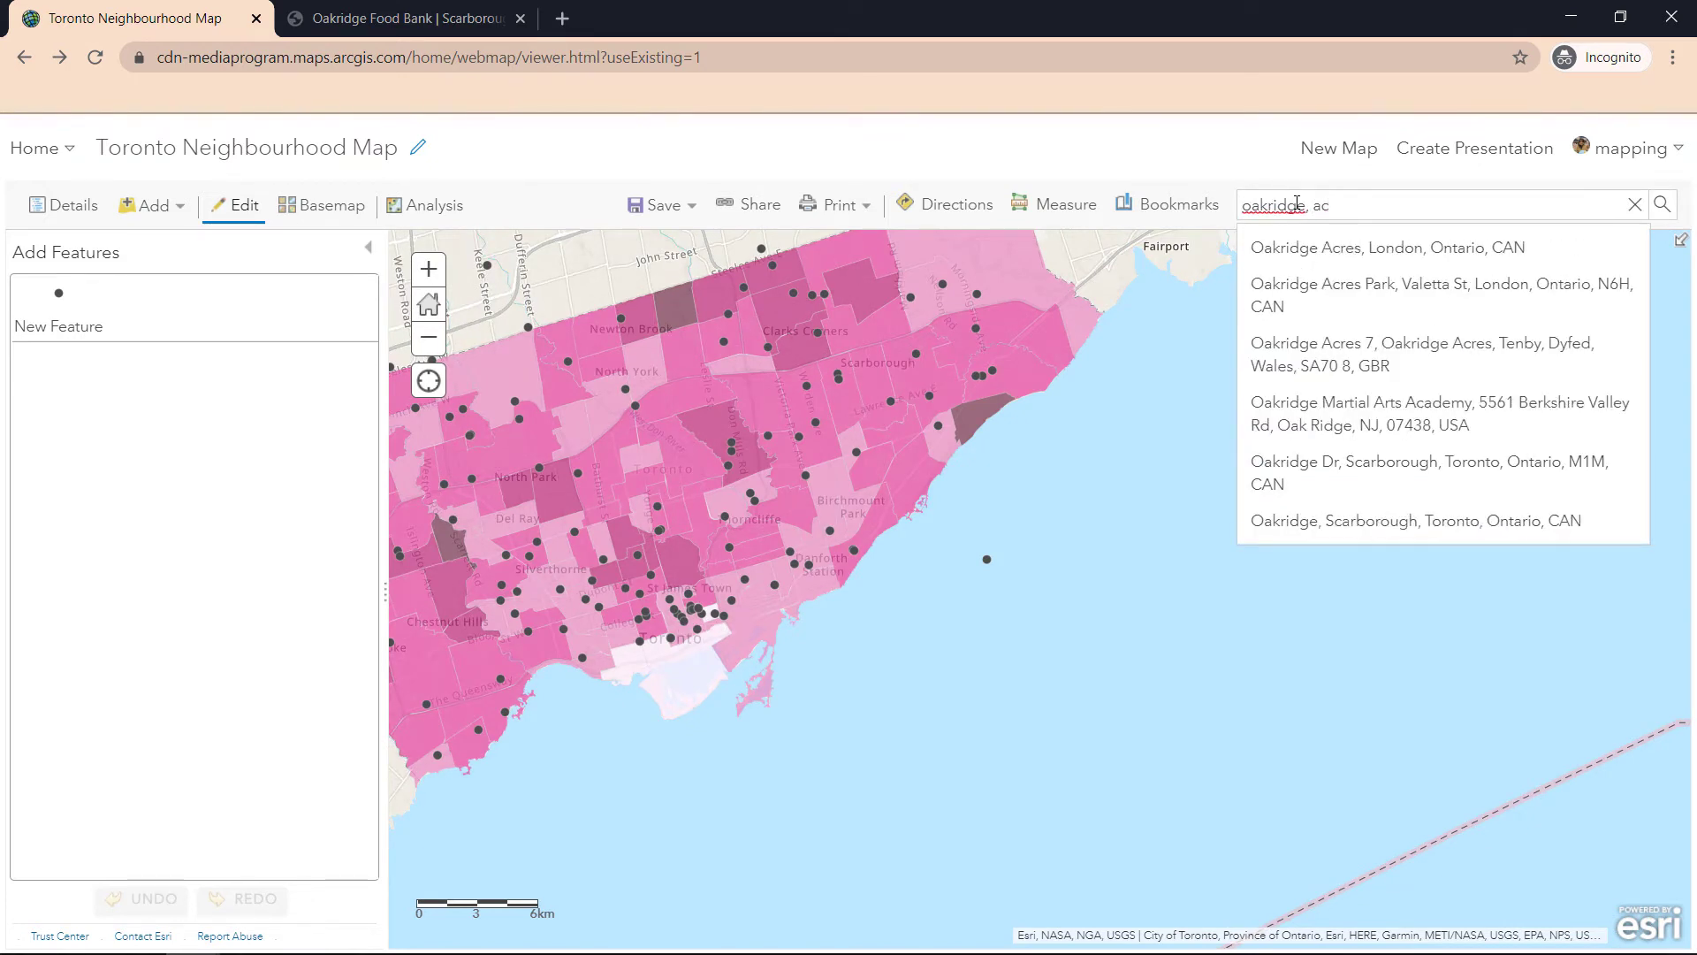
key(Return)
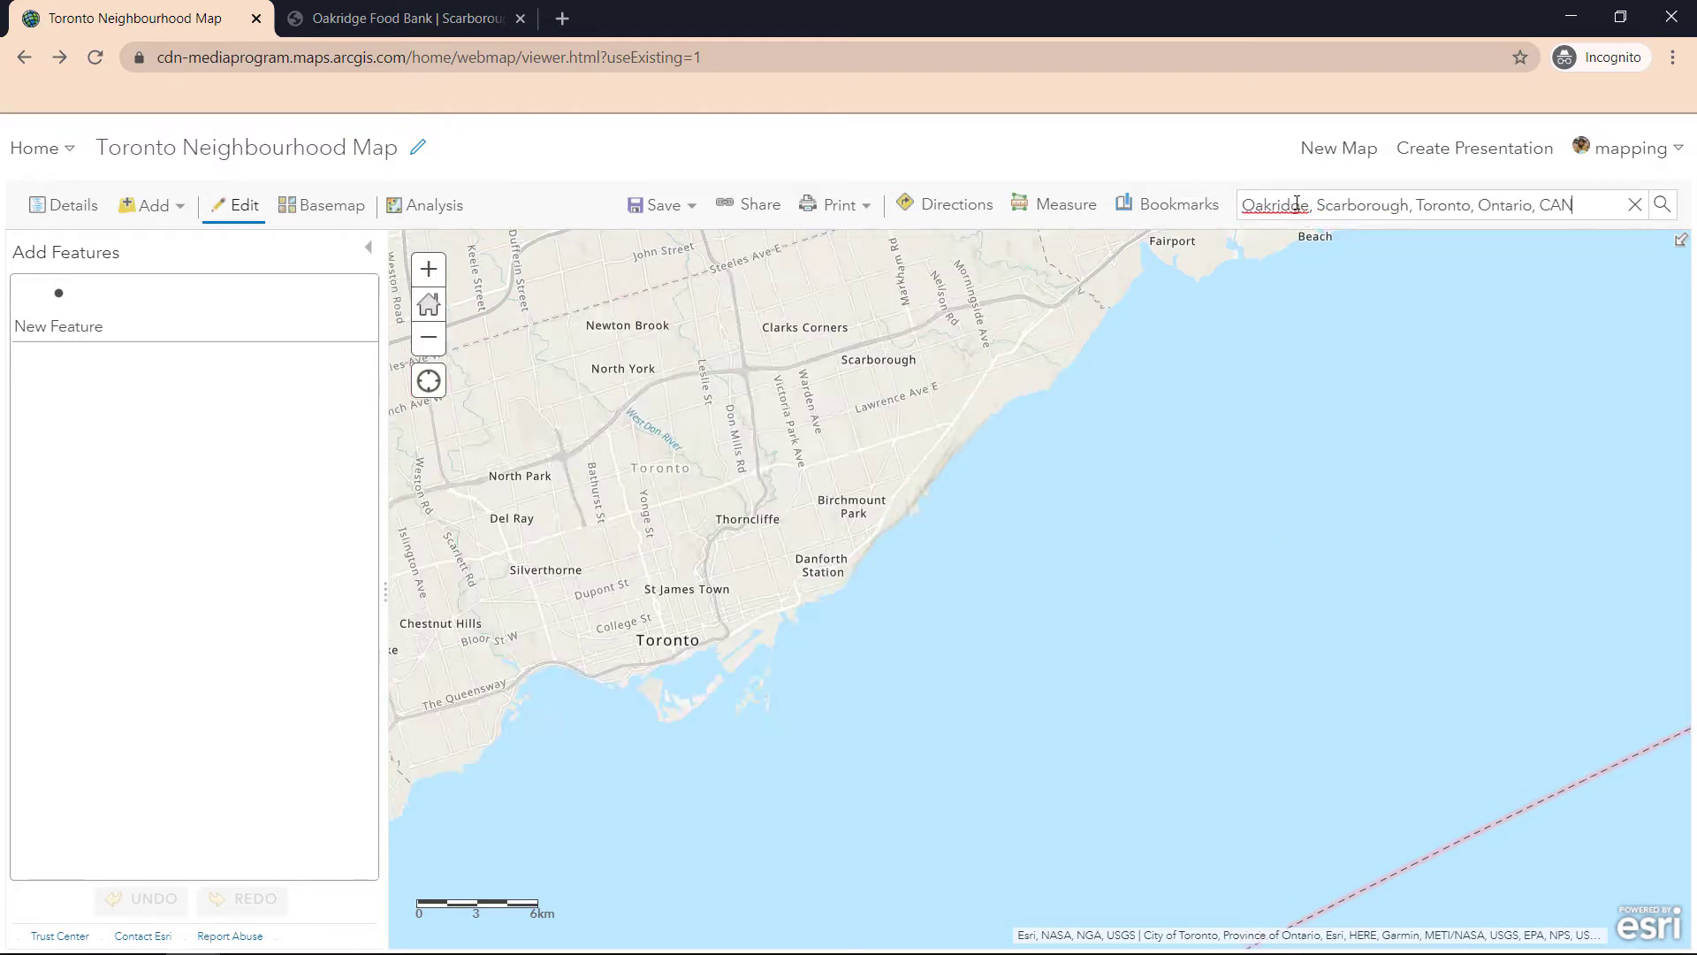
scroll(900, 497, down, 2)
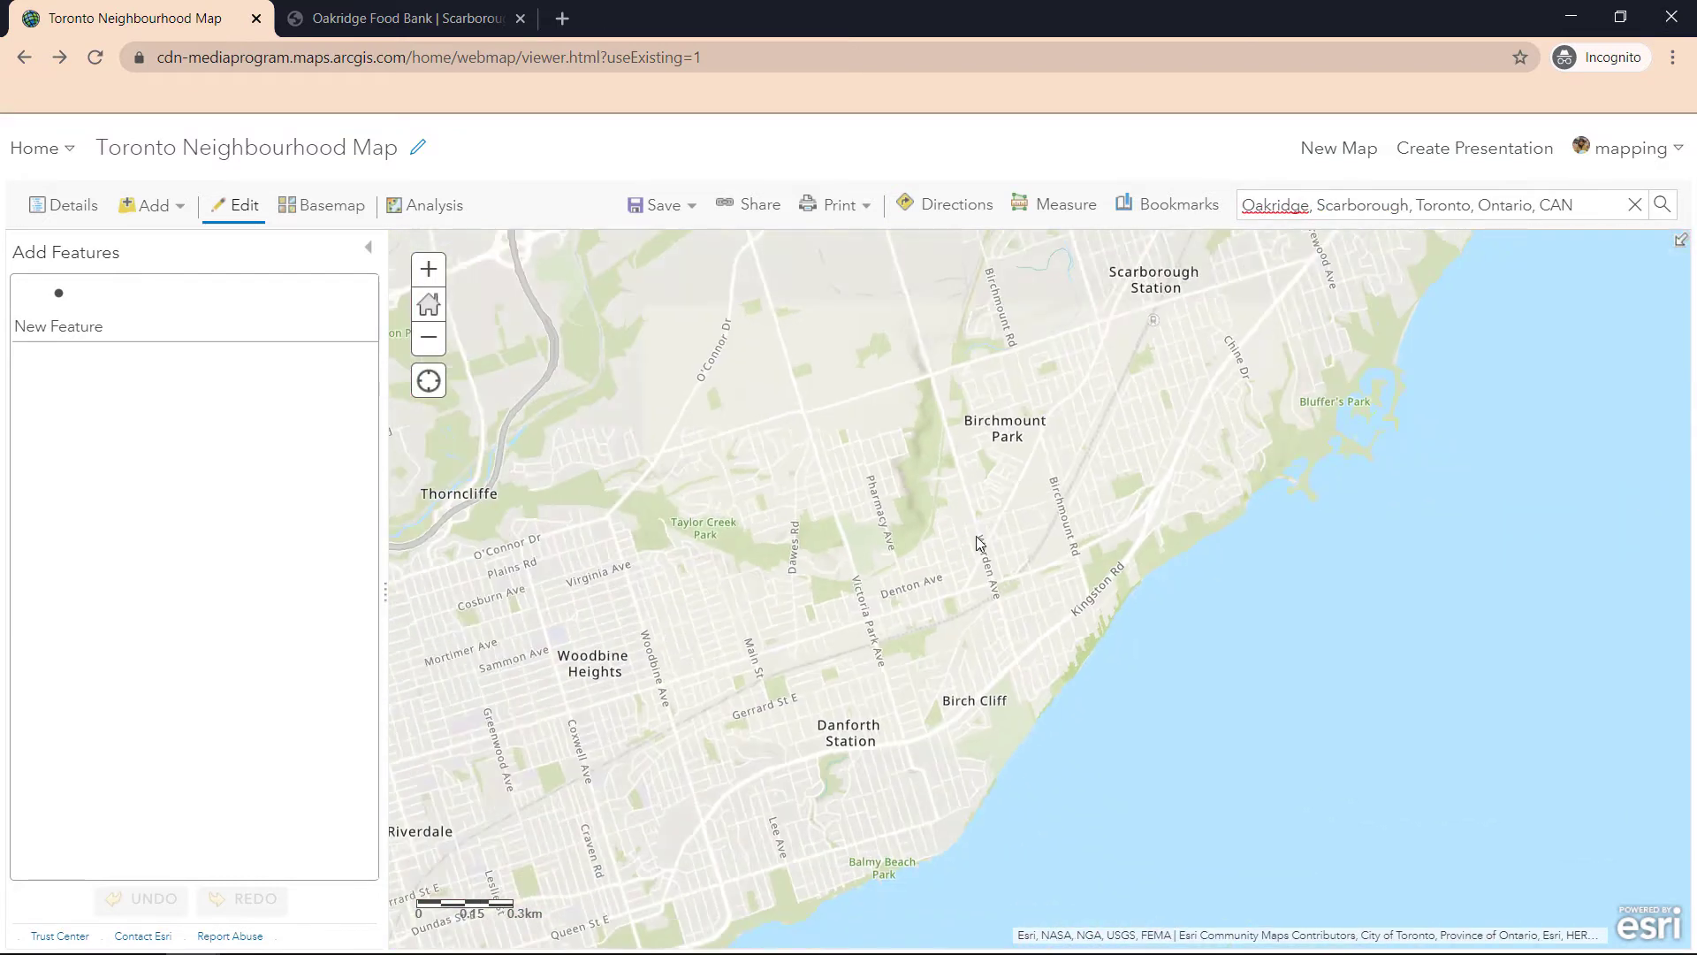
scroll(1300, 635, down, 3)
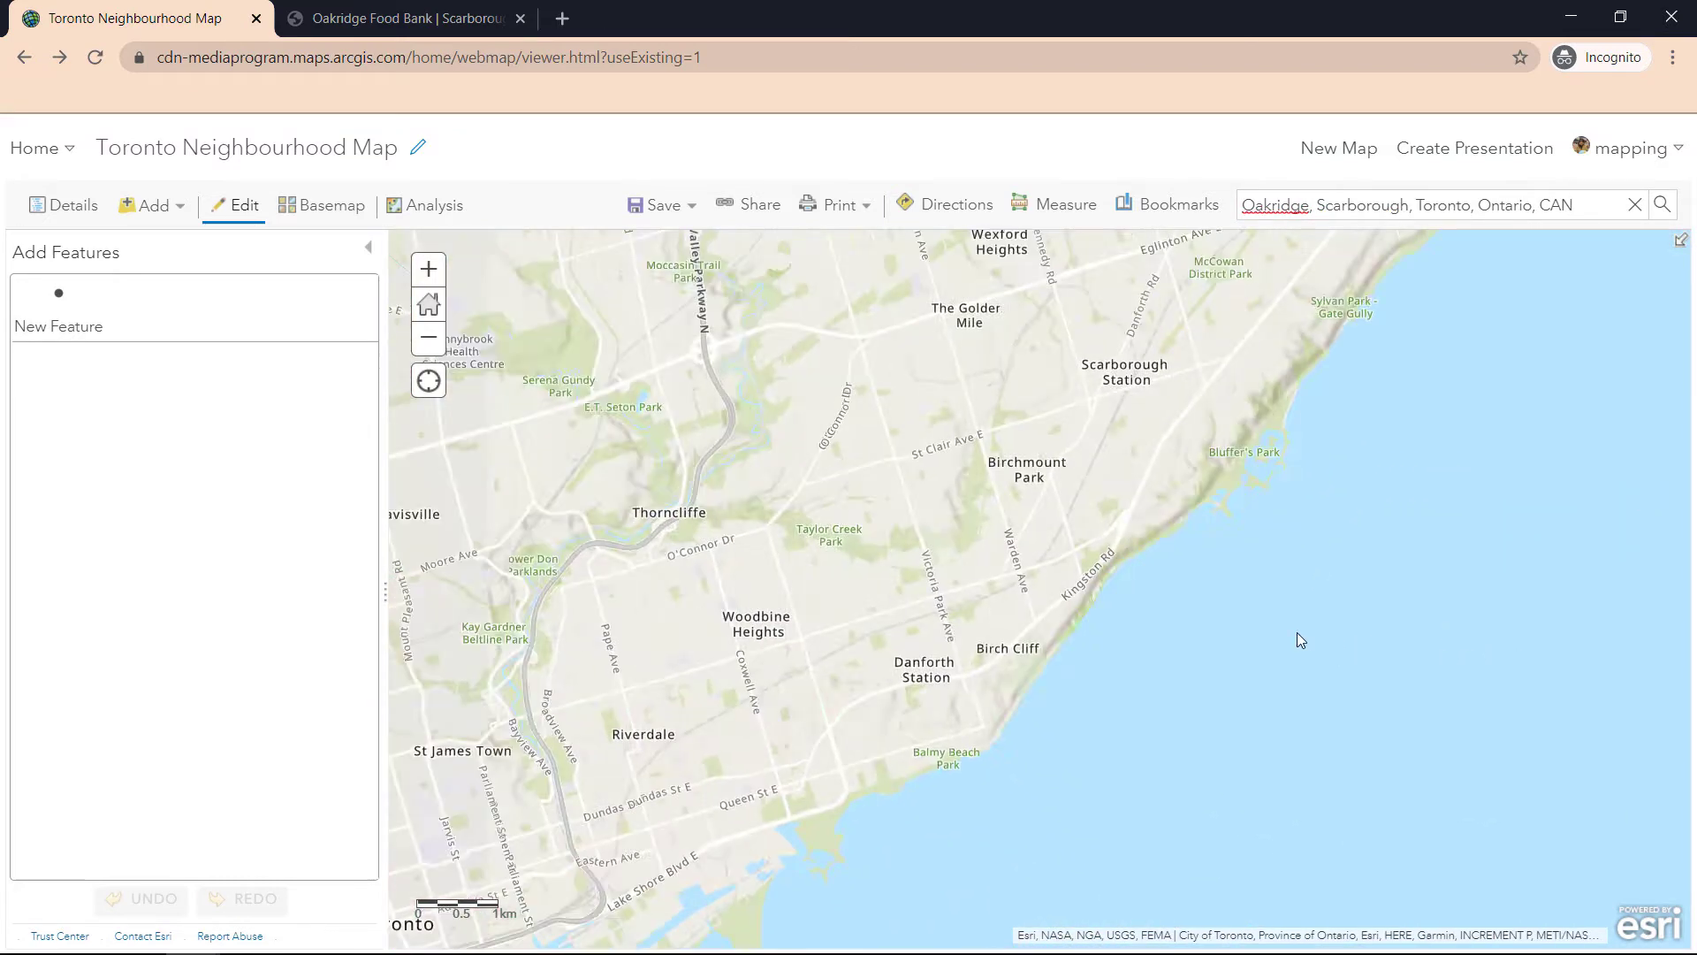
Move the stray point from Lake Ontario into the Oakridge neighbourhood, just south of Birchmount Park
scroll(1415, 654, up, 1)
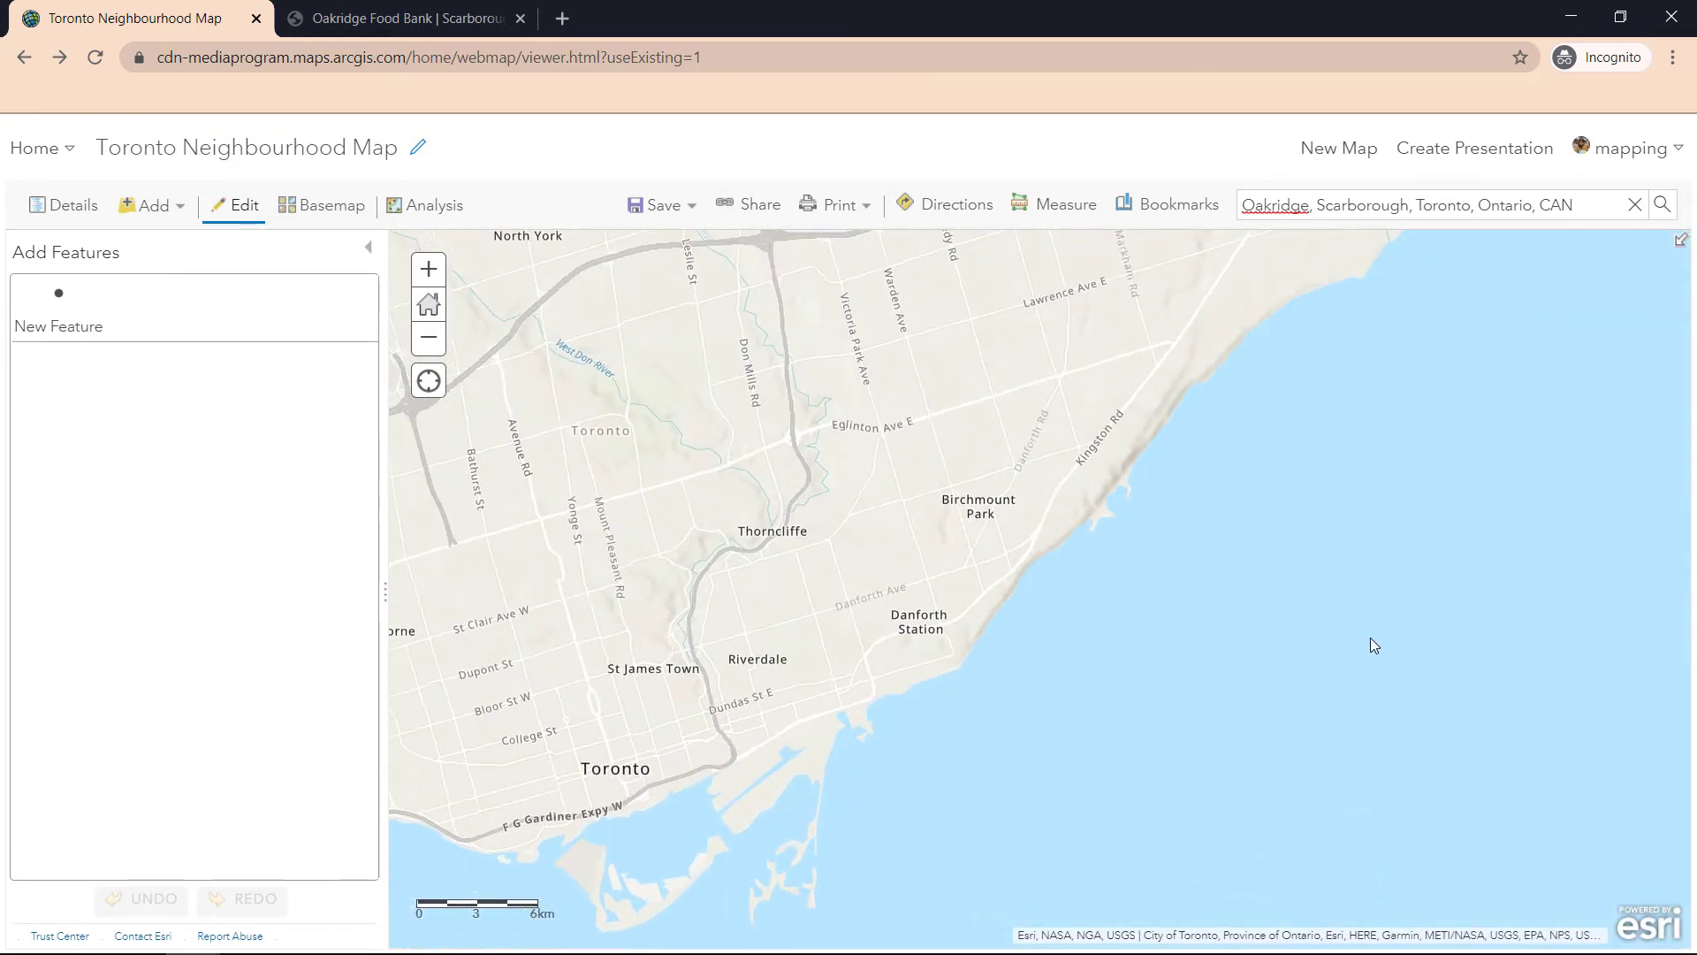
drag(1252, 622, 969, 544)
click(1240, 617)
scroll(958, 545, up, 2)
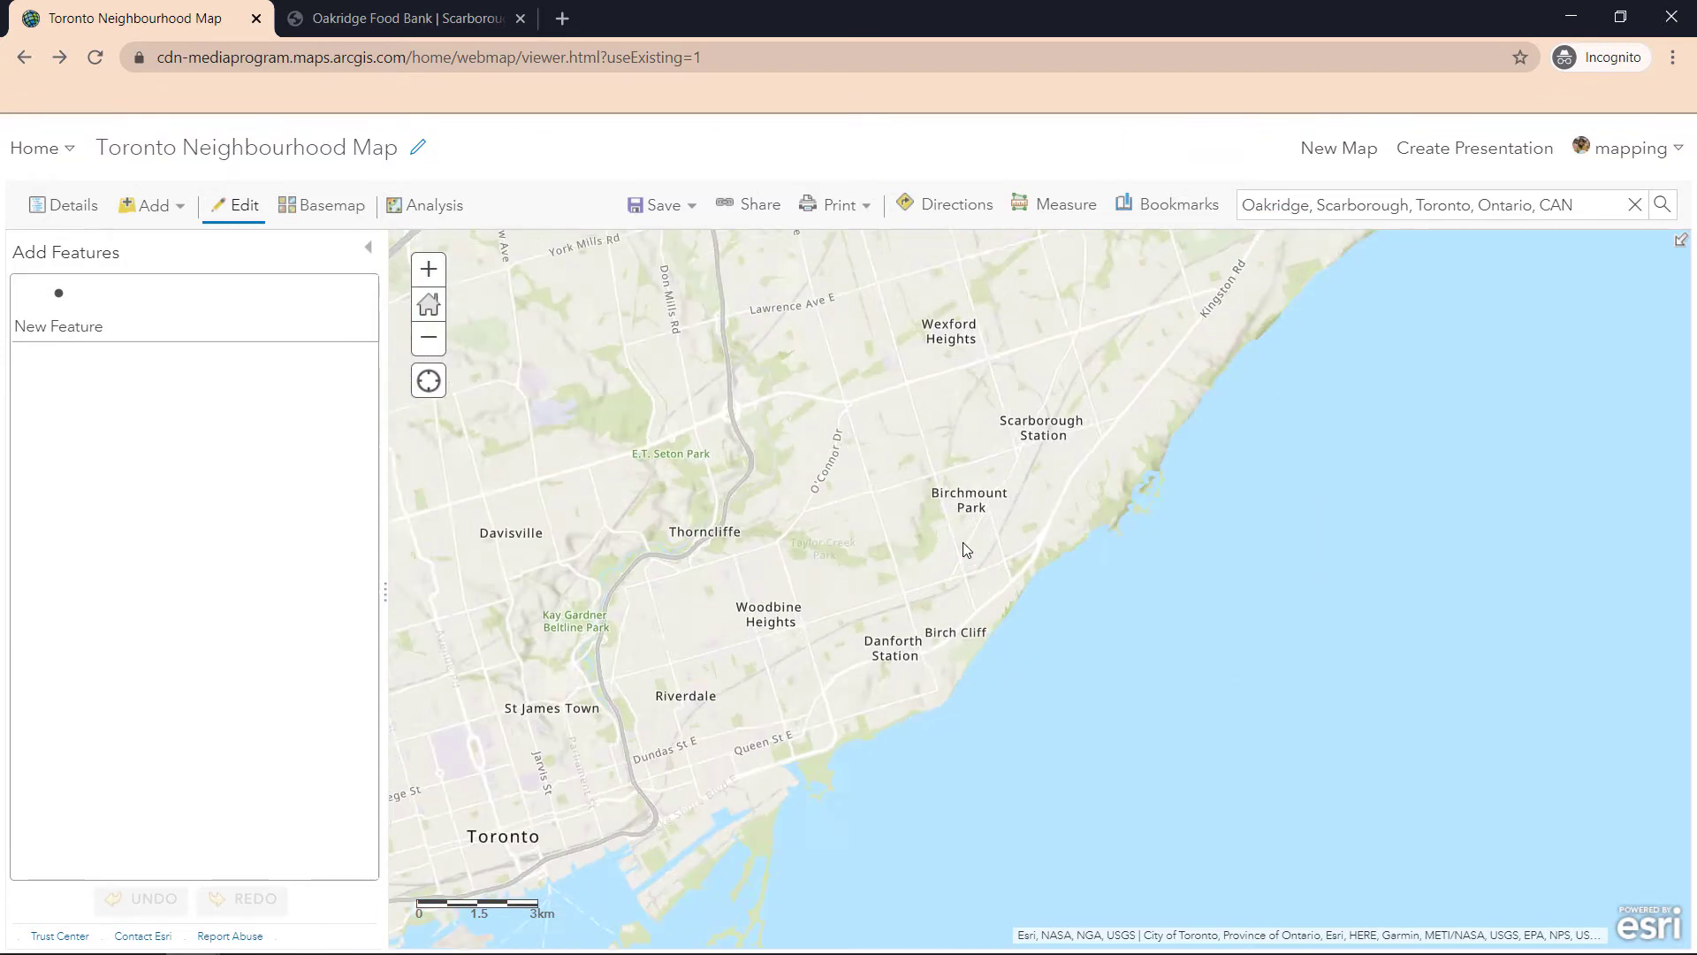
scroll(937, 543, up, 3)
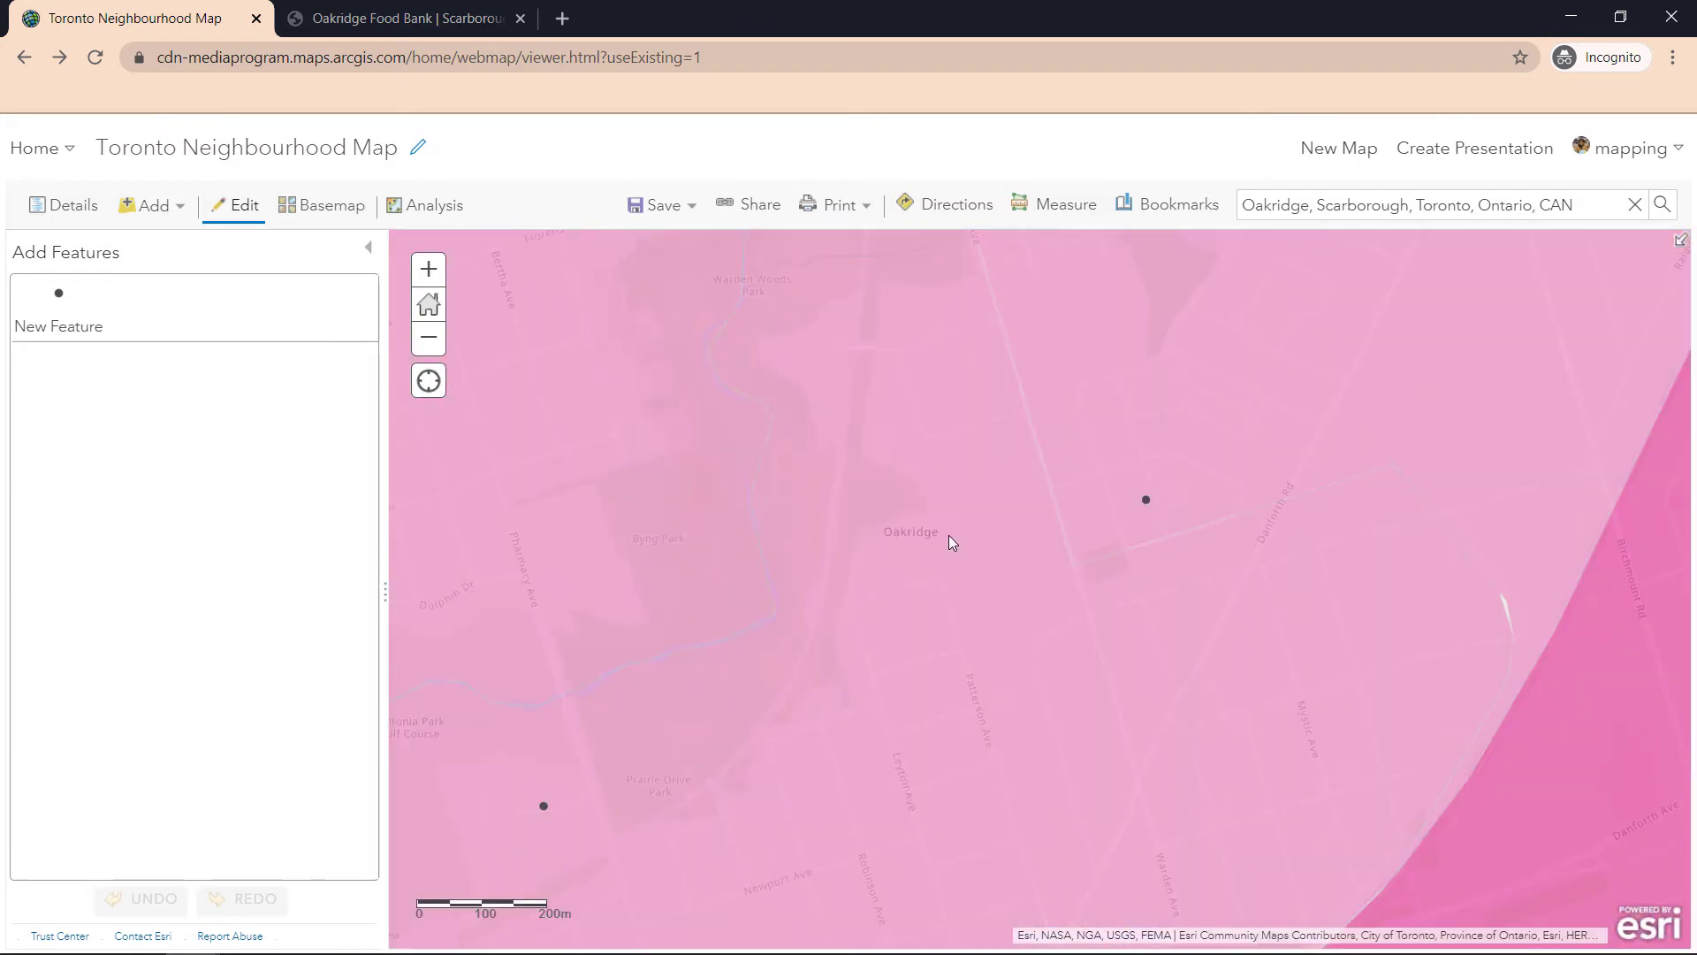
scroll(948, 534, down, 1)
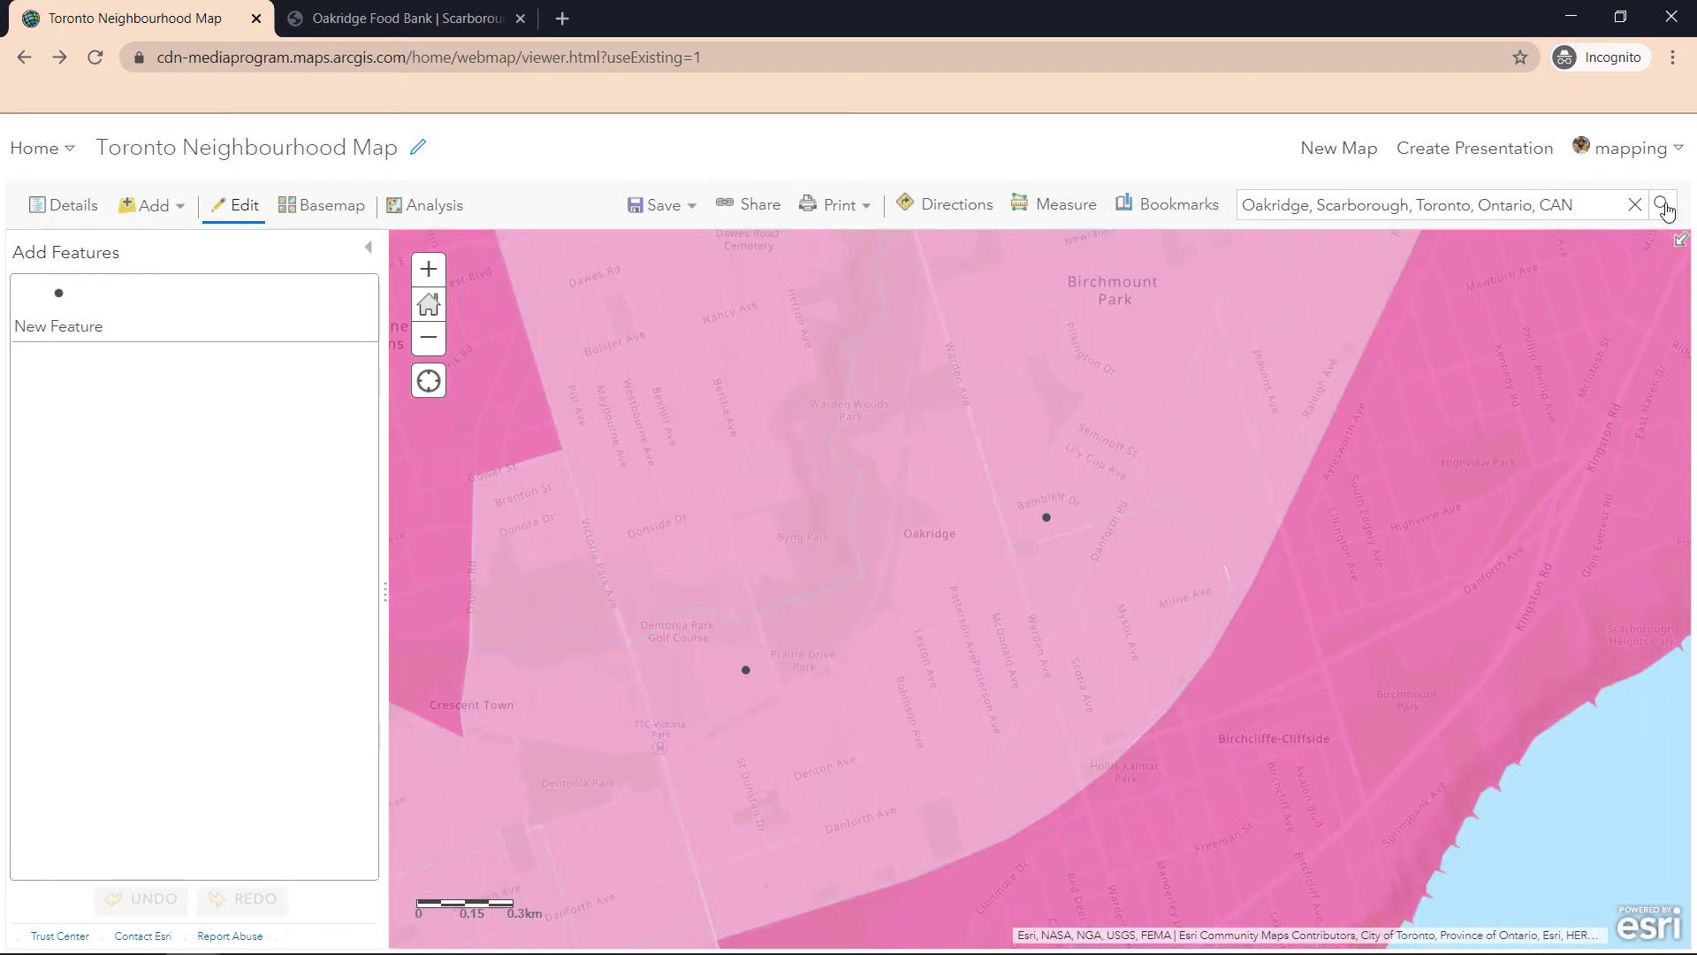
Locate Oakridge, Scarborough on the map again, move the nearby relocated point onto the Oakridge label and save the map
click(1663, 207)
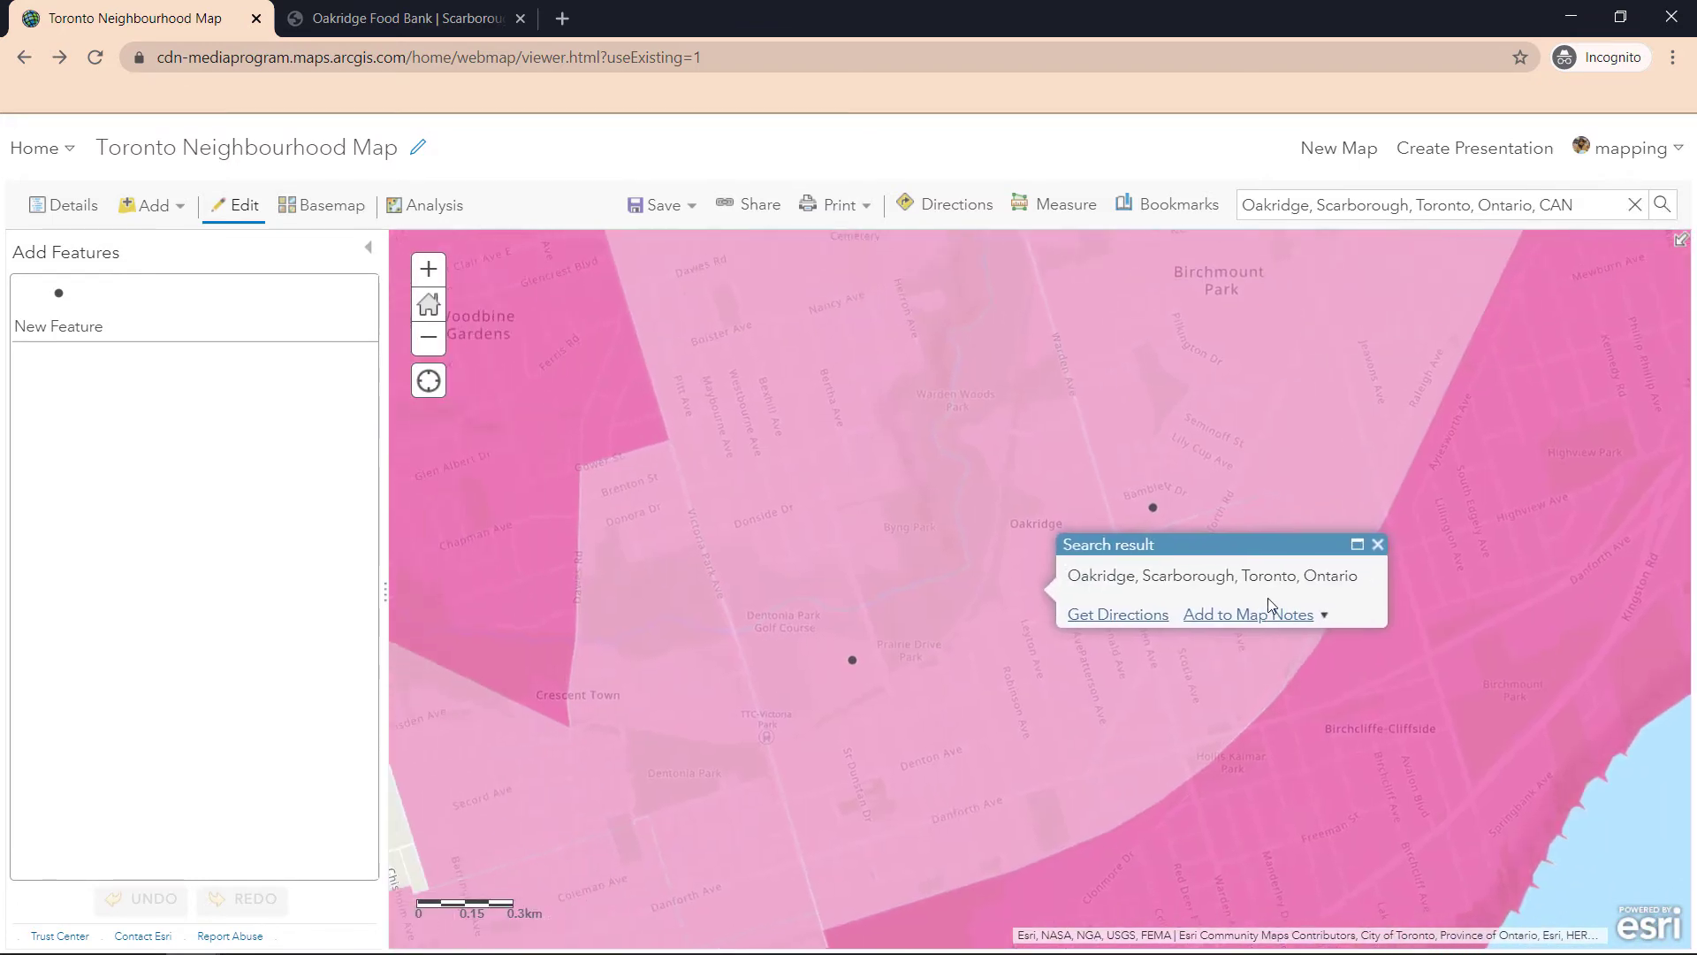
drag(1154, 507, 1024, 520)
click(1141, 515)
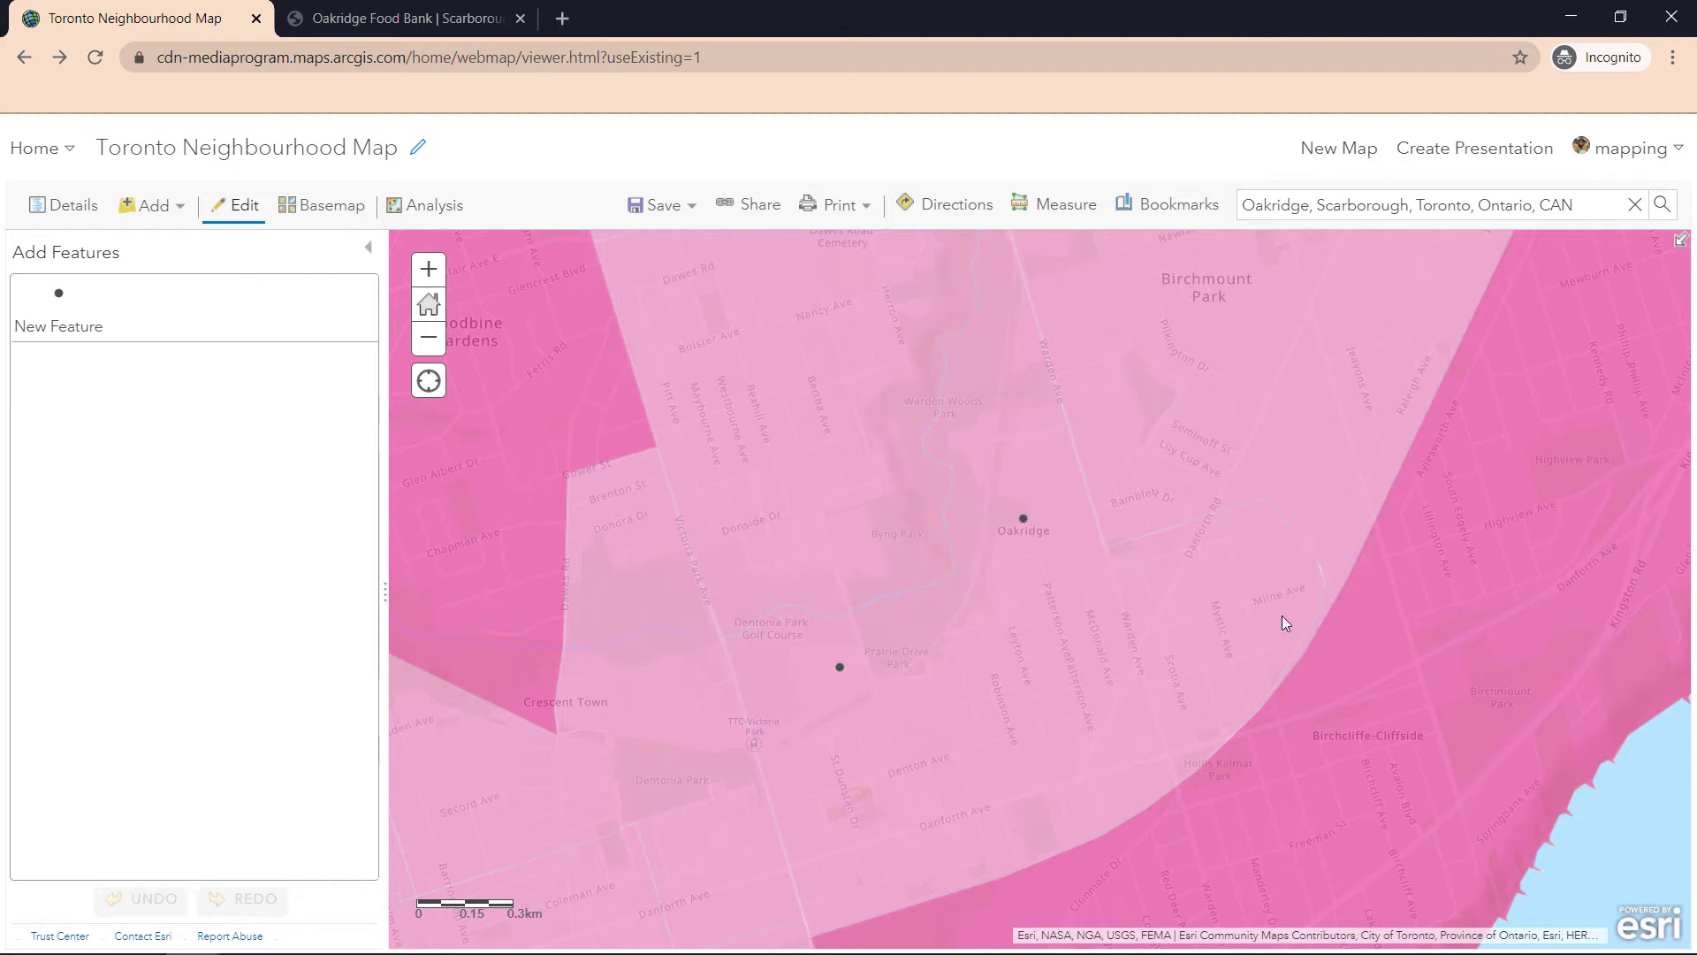
click(670, 218)
click(649, 241)
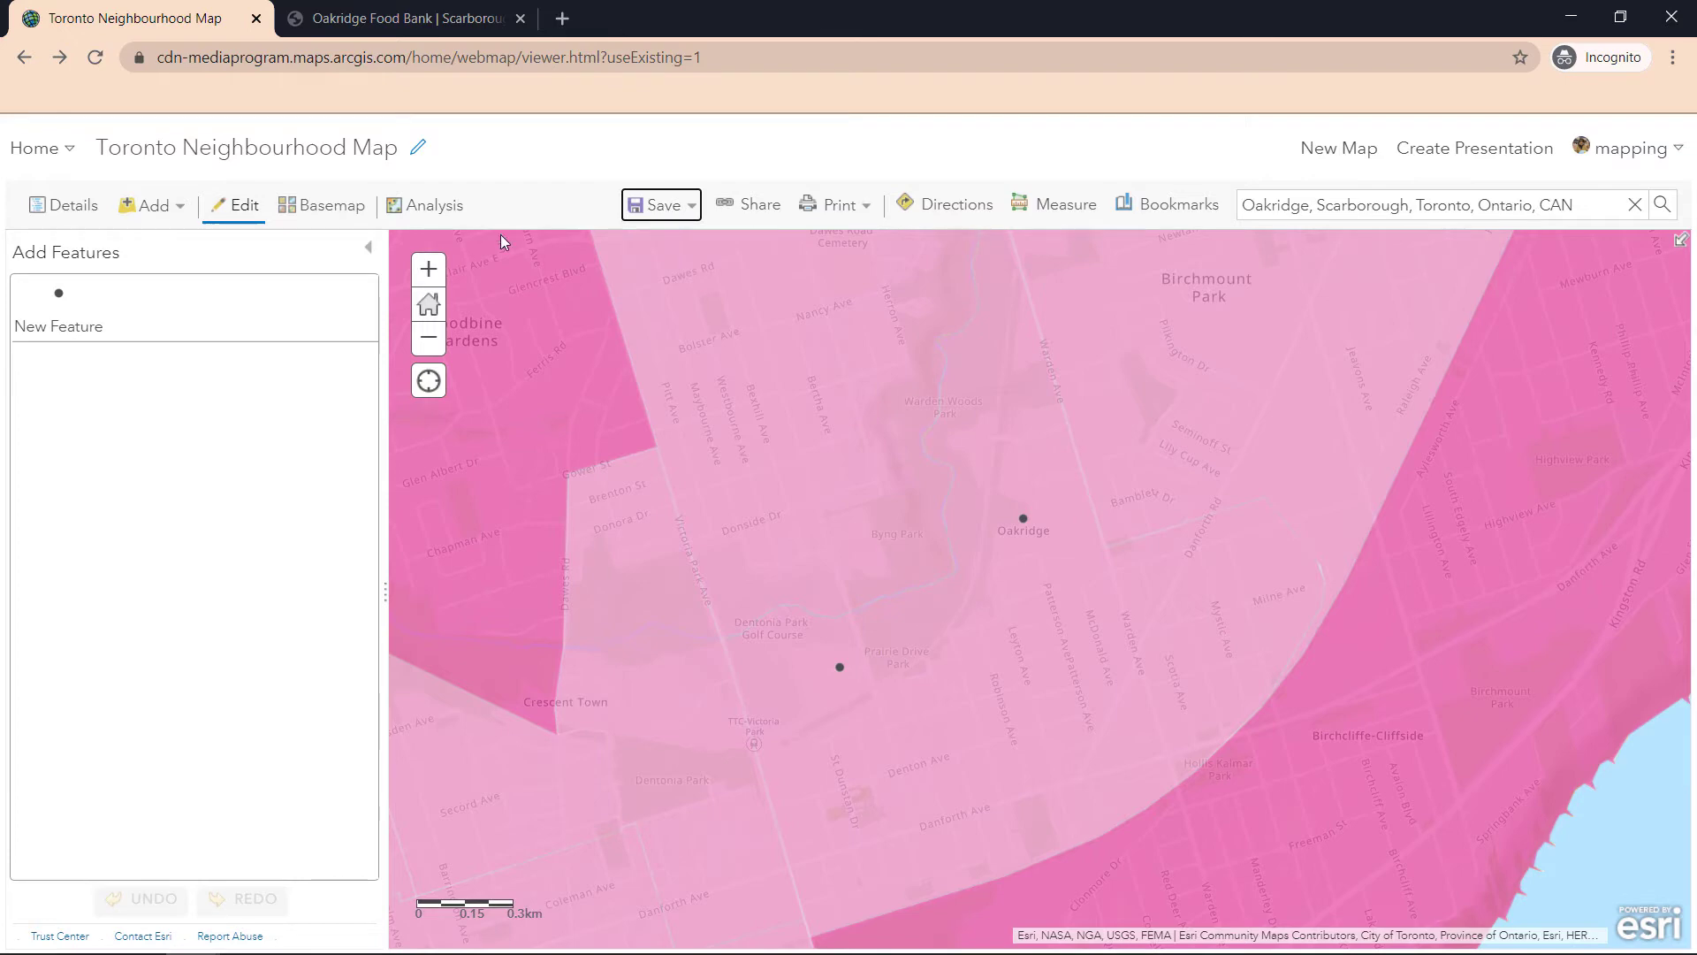
Return the map to its default extent, save it again and zoom to the Food Delivery layer
click(429, 304)
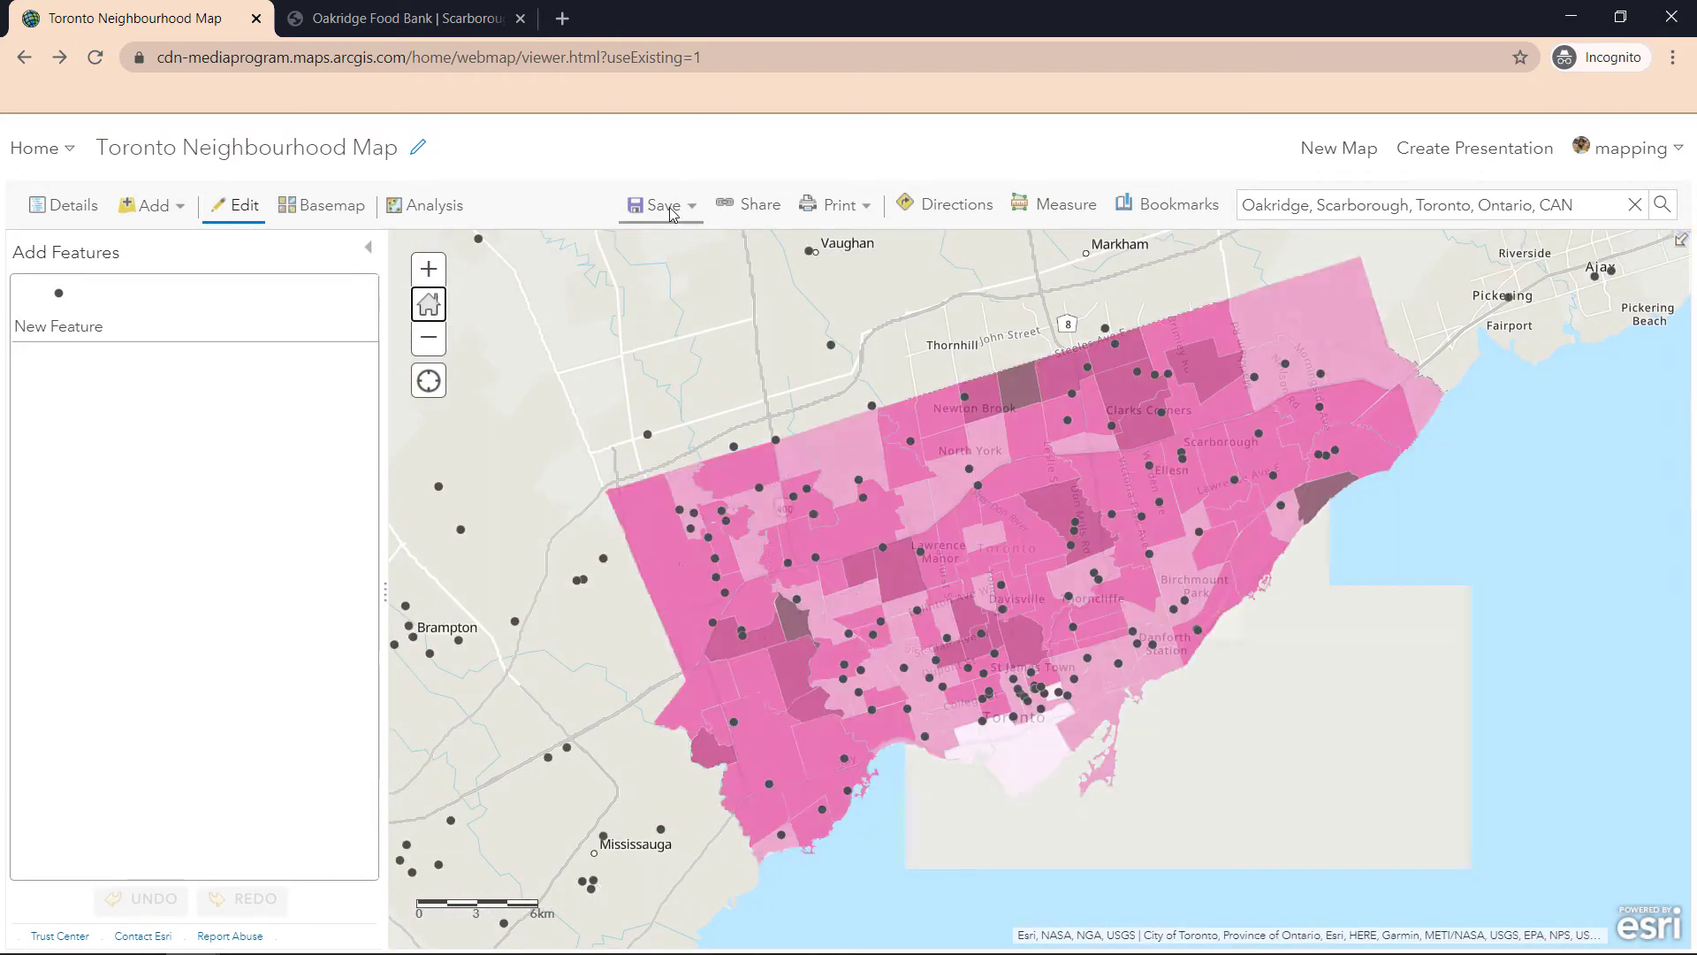
click(670, 208)
click(663, 239)
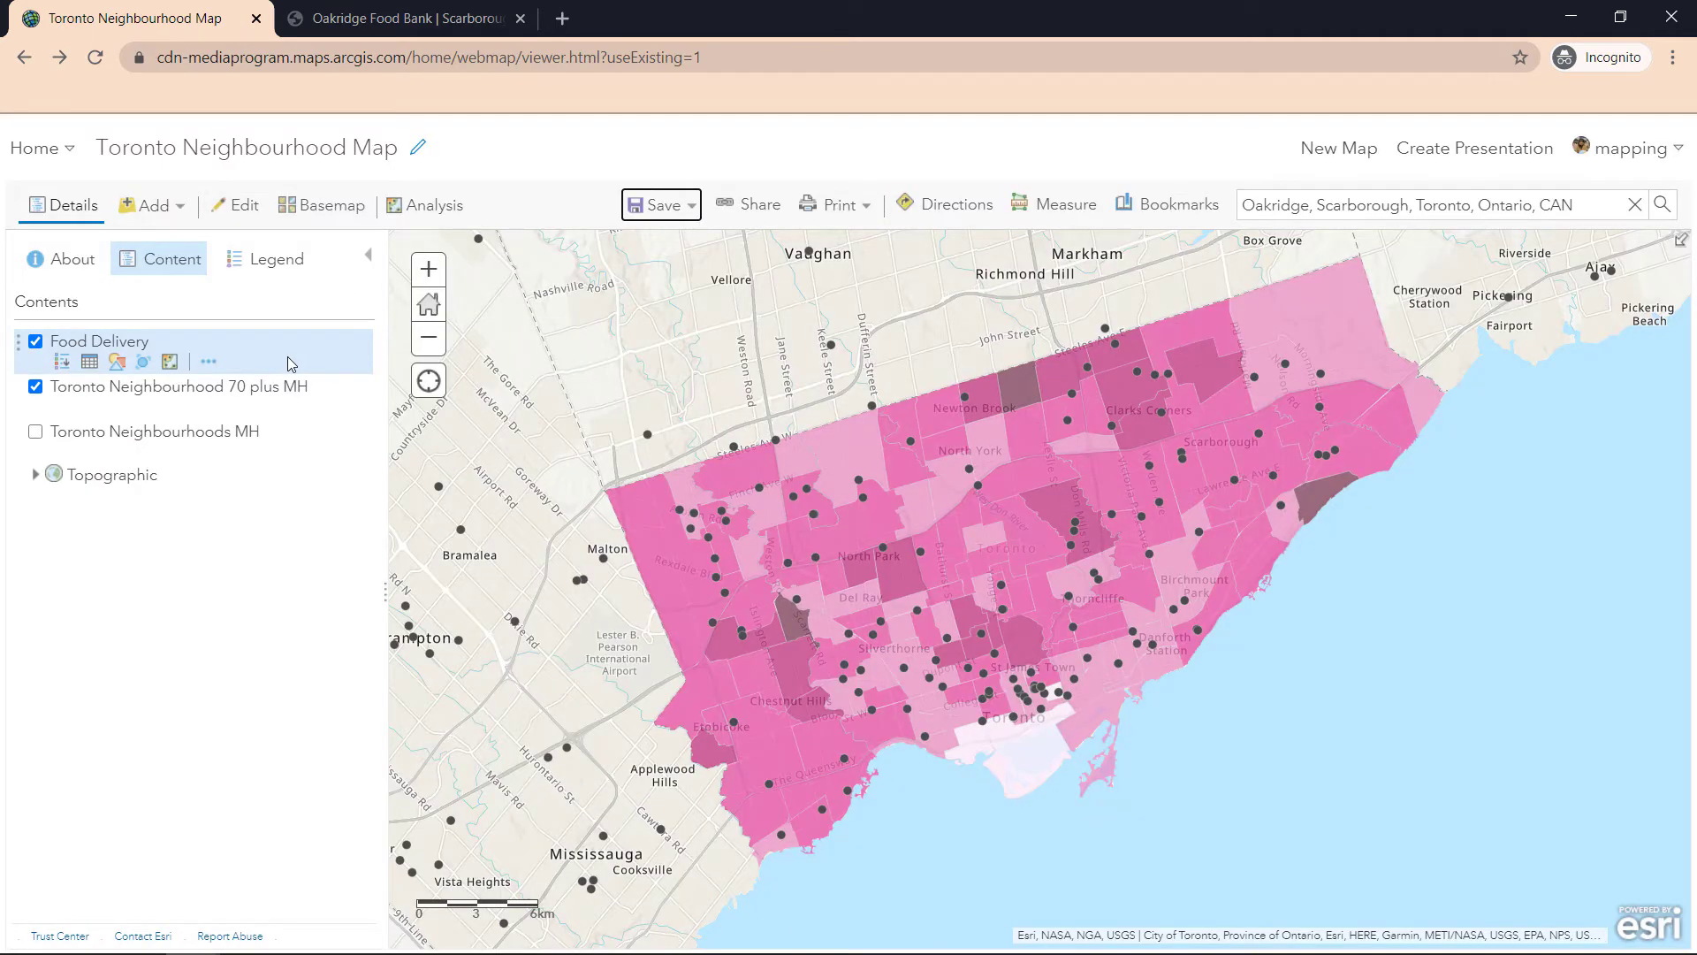
click(209, 360)
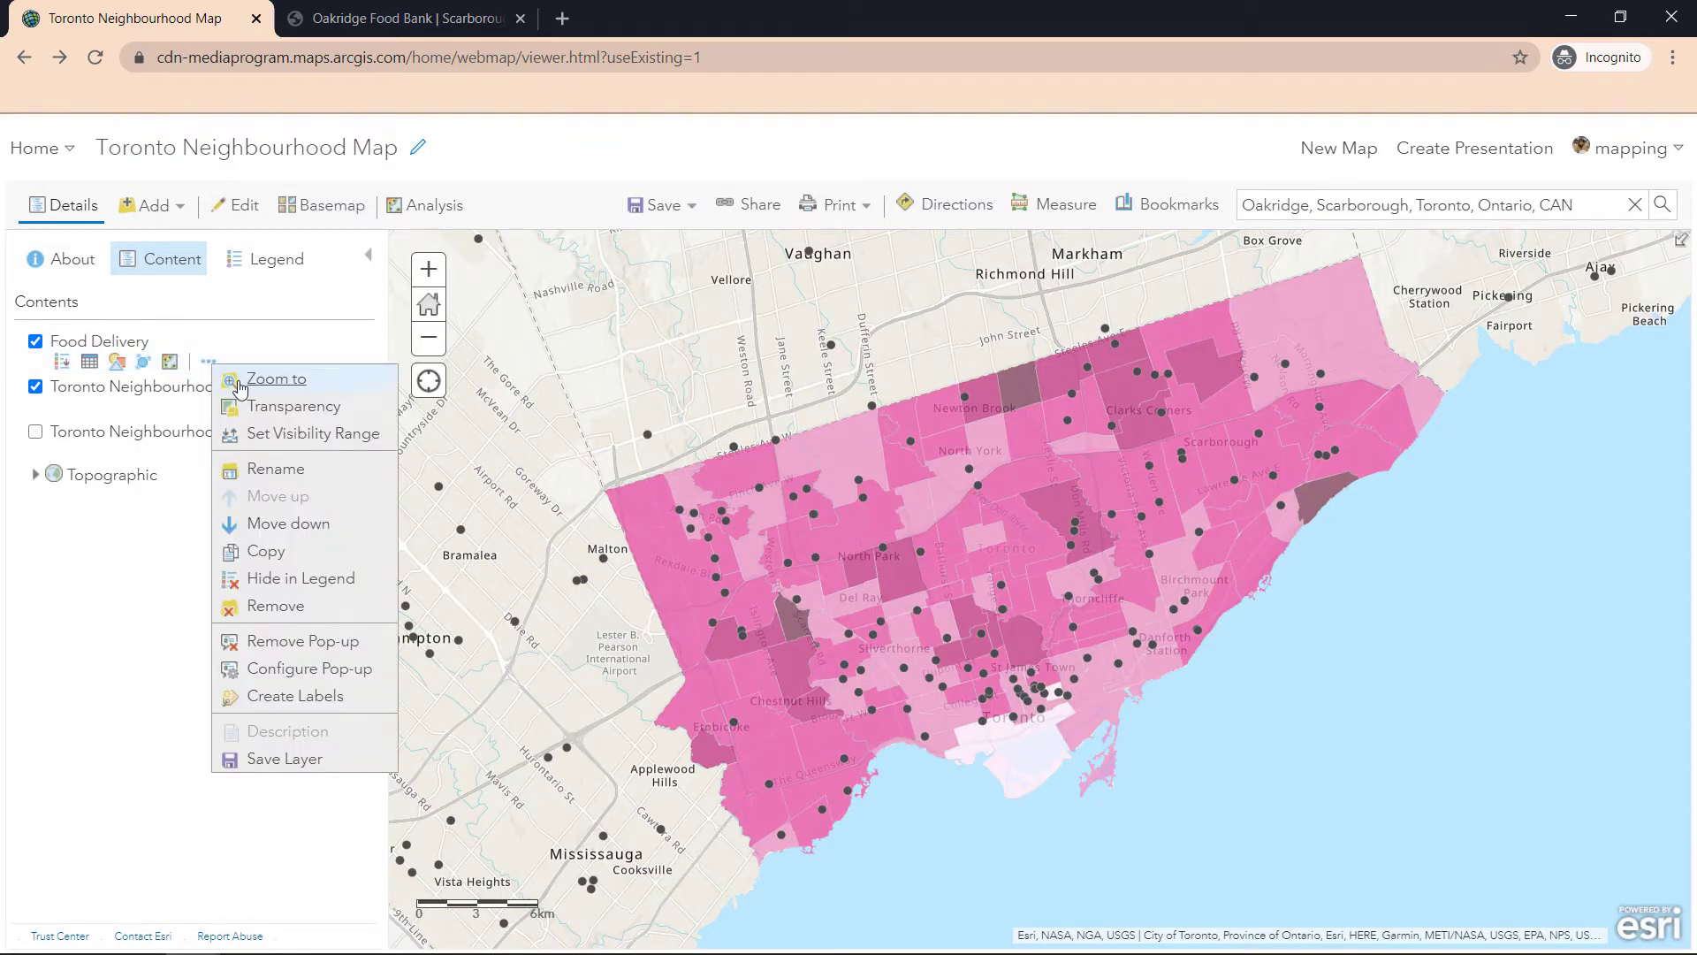
click(241, 383)
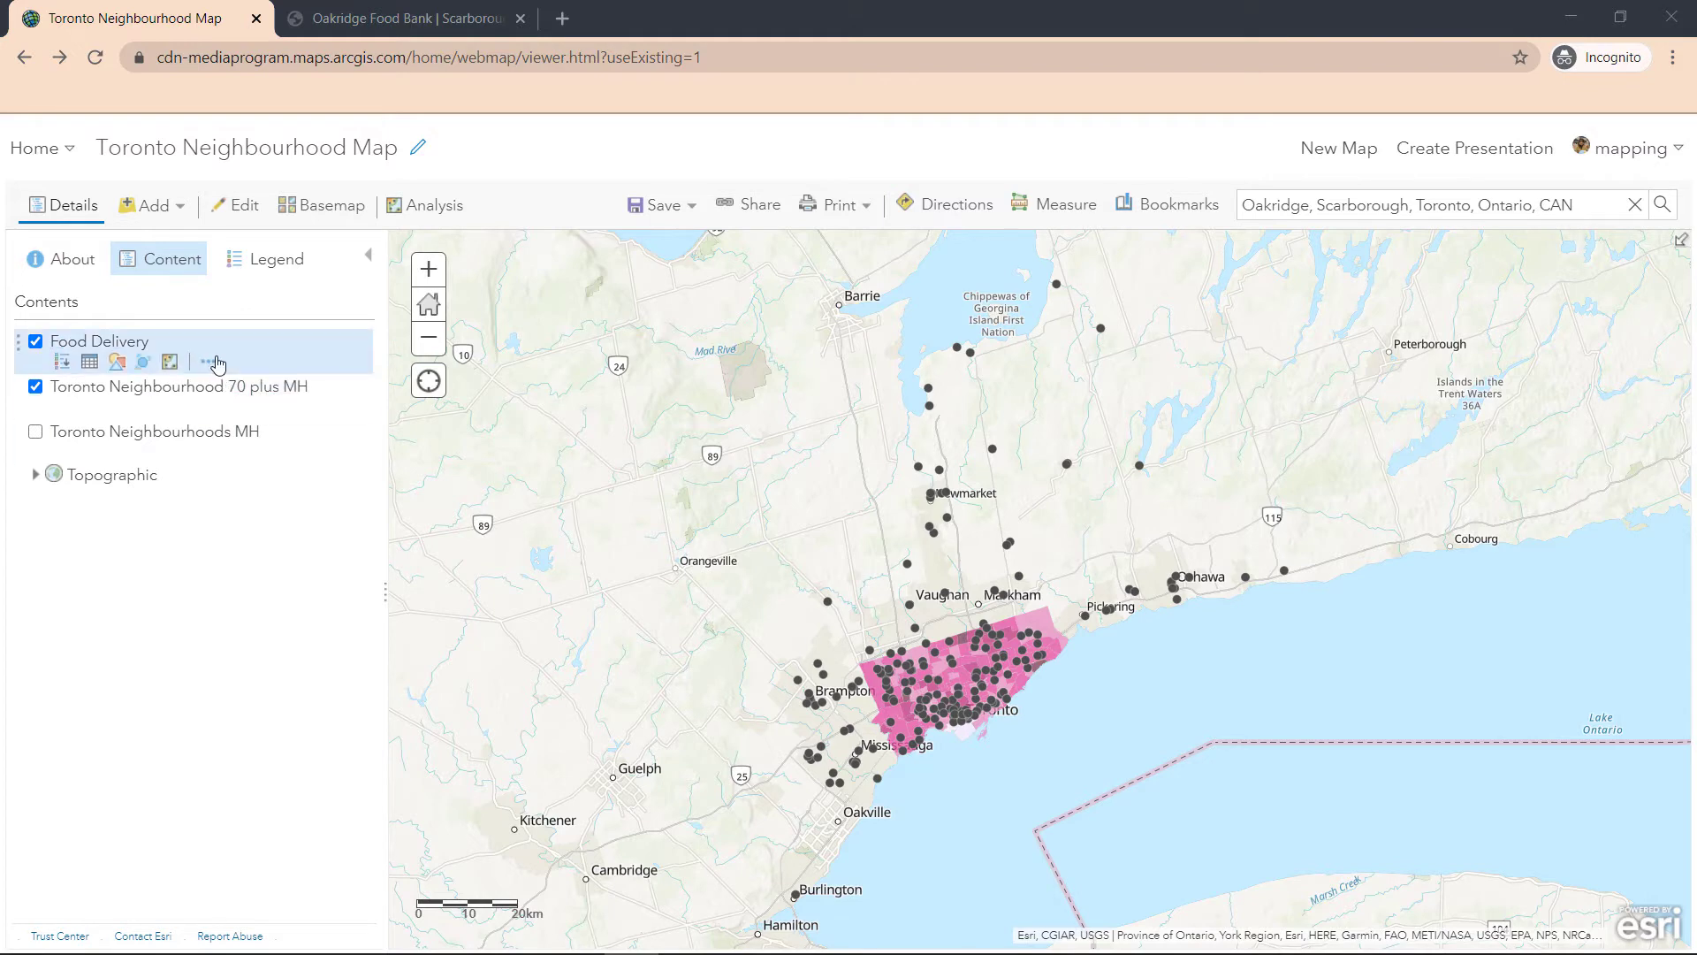
Start saving the Food Delivery layer as a new item and title it "Food banks MH"
click(210, 362)
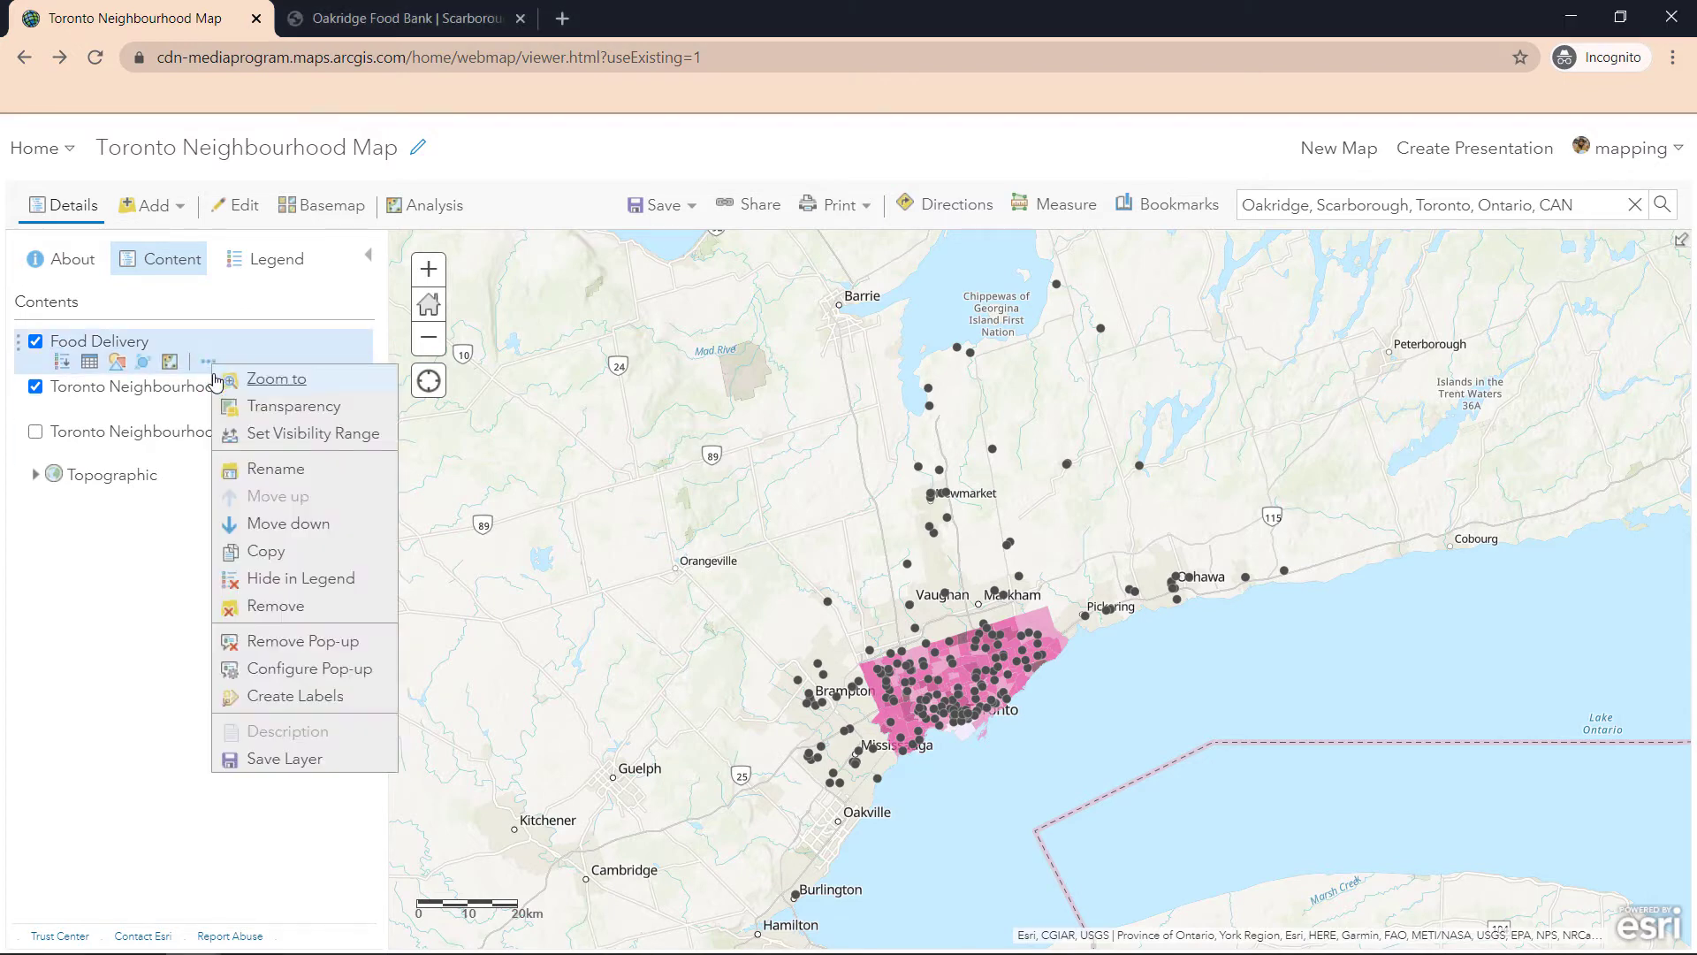
click(254, 758)
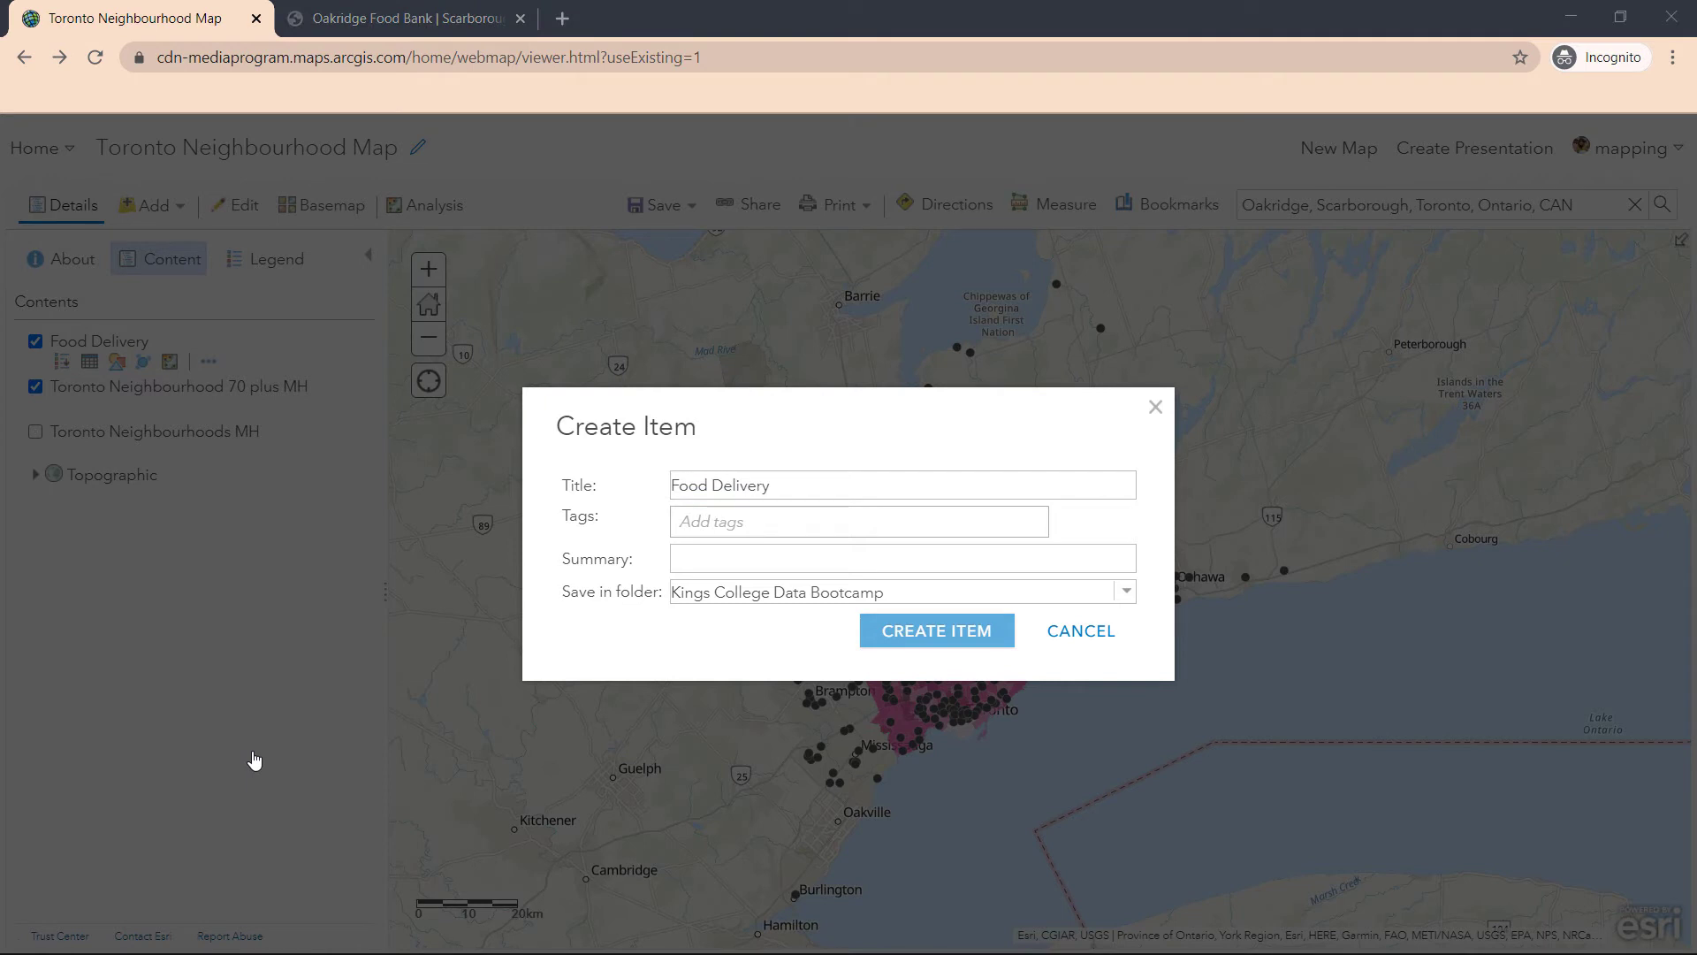
key(alt+Tab)
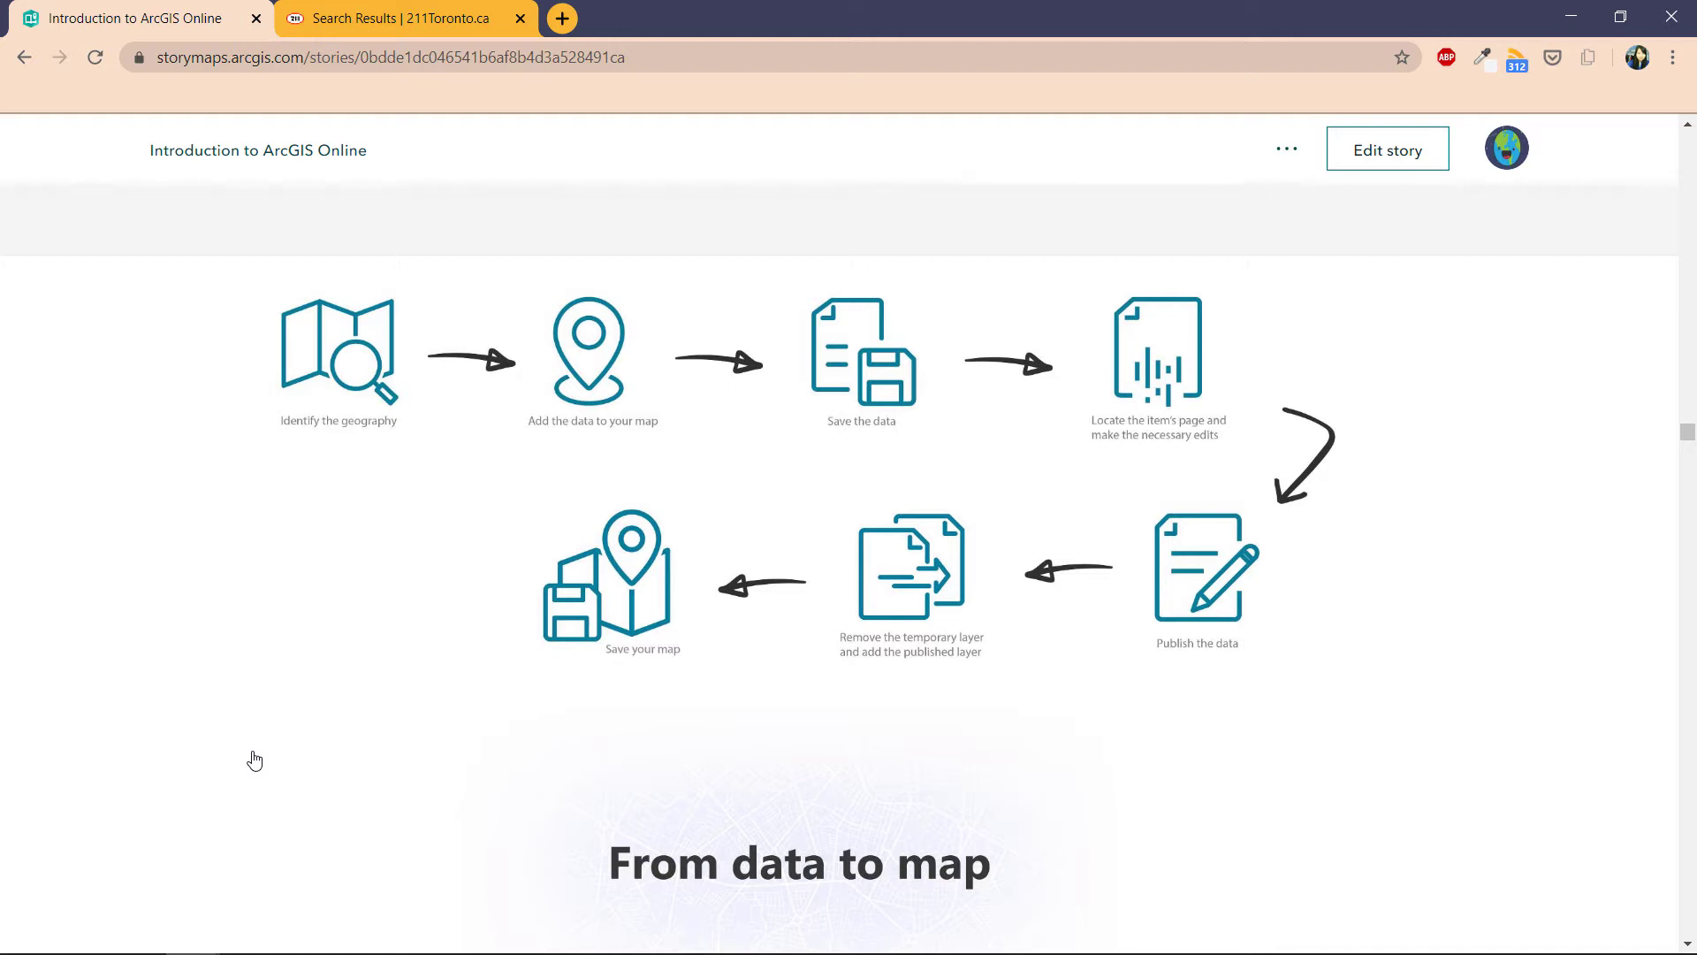
key(alt+Tab)
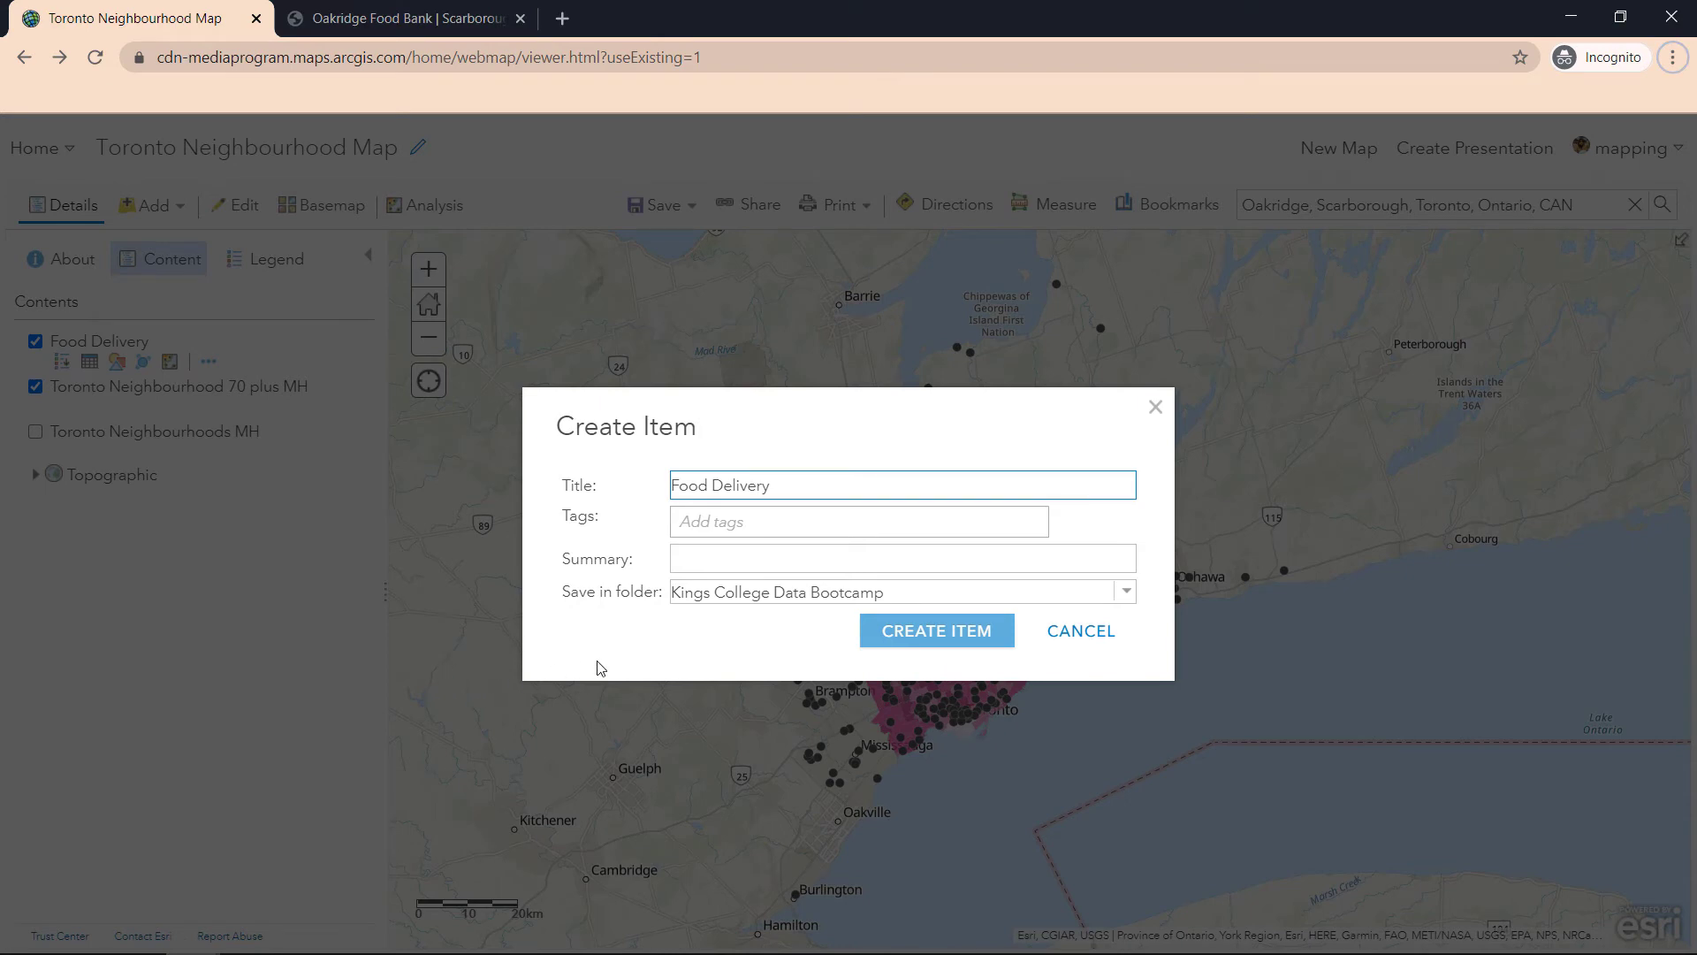
drag(826, 487, 575, 518)
click(862, 487)
text(MH)
double_click(769, 486)
text(banks)
Tag the new item with foodbanks, covid19 and toronto
click(791, 522)
text(foodbanks)
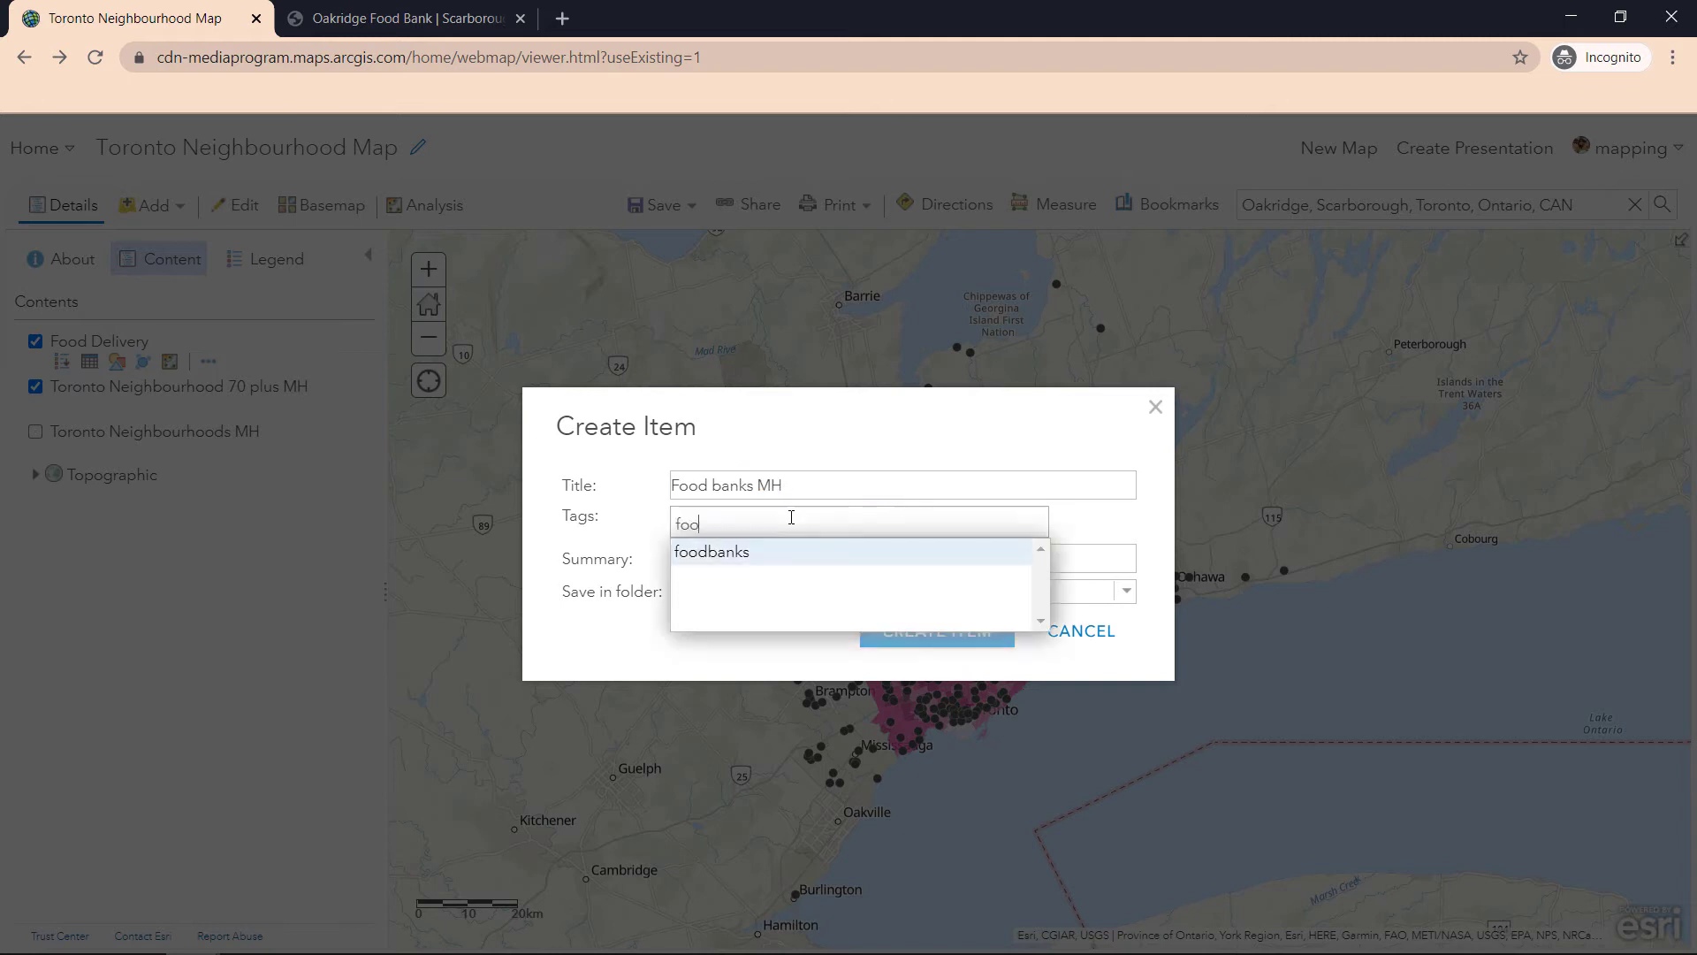
key(Return)
text(covid19)
key(Return)
text(toronto)
key(Return)
Enter the summary "This layer contains the food banks making deliveries to seniors during covid 19" and create the item
click(761, 587)
text(This layer )
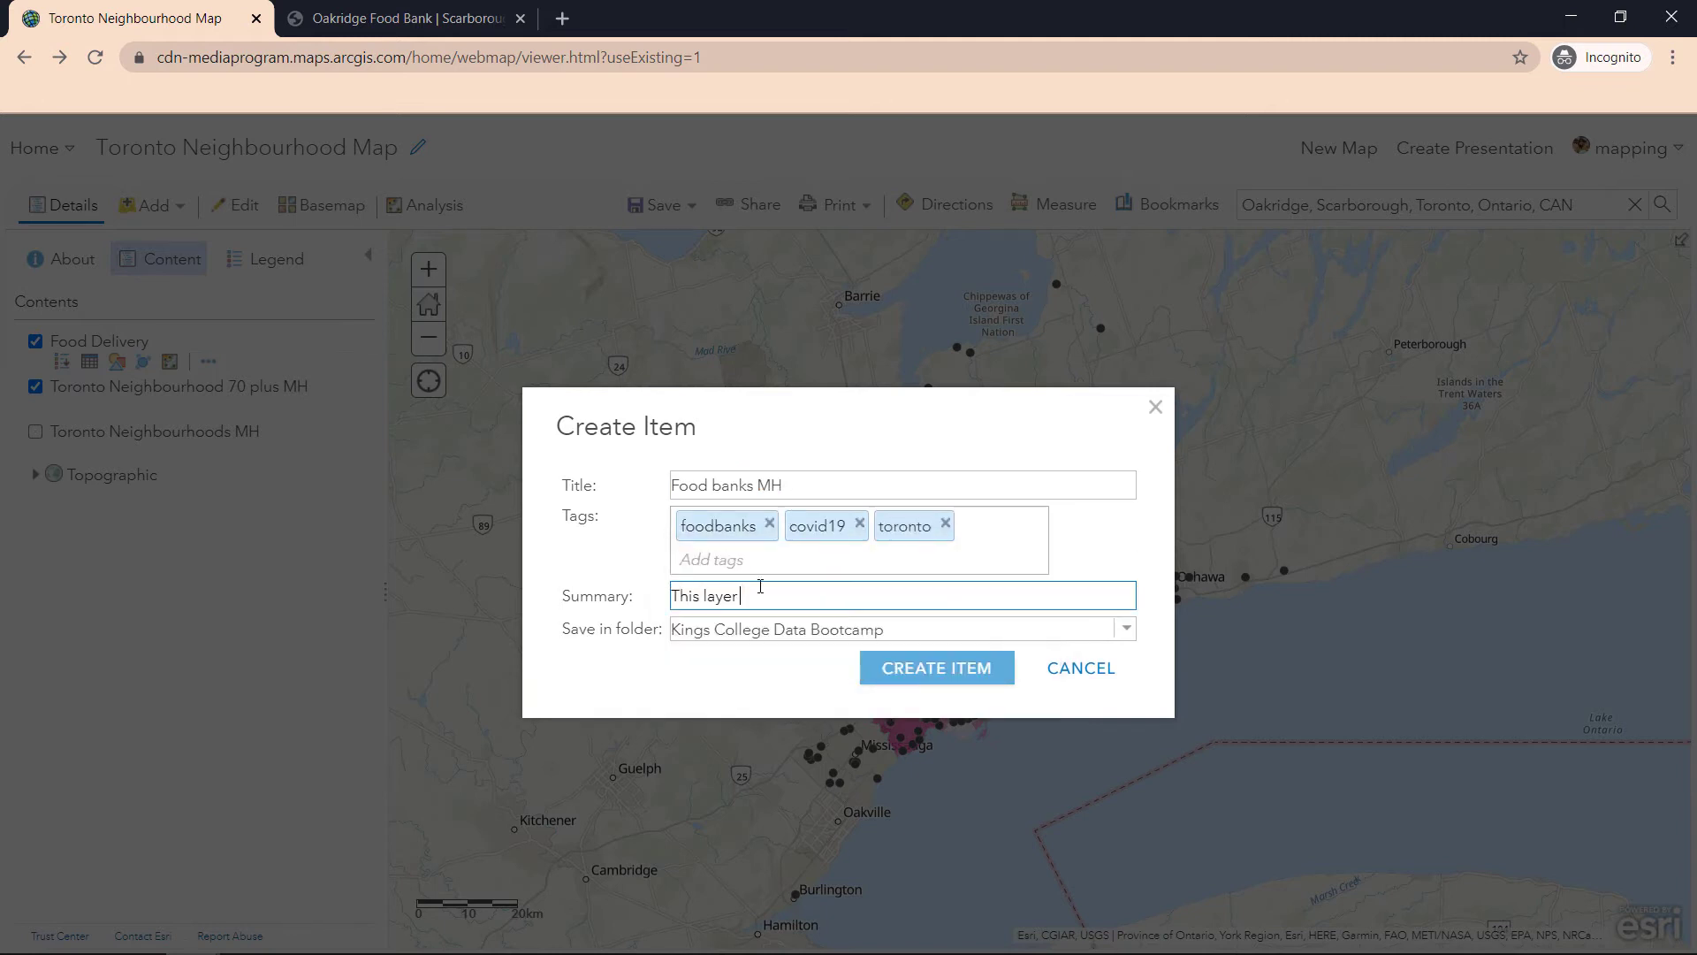
text(contains the food banks making deliveries to senip)
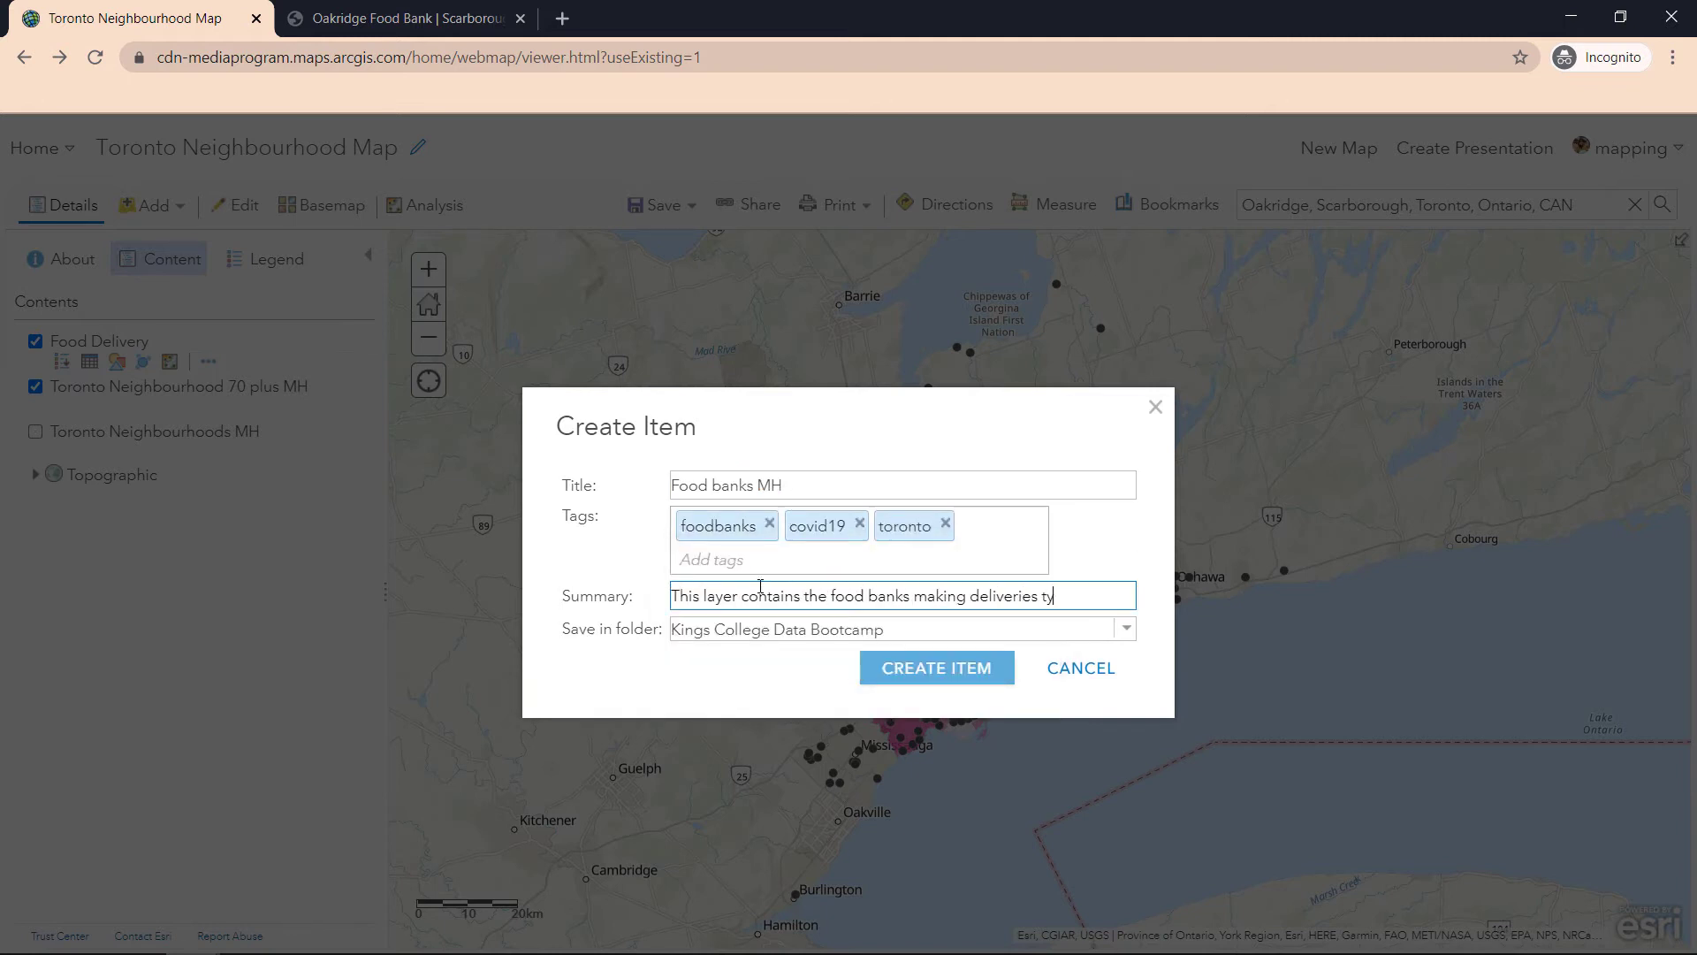
key(BackSpace)
text(ors during covid 19)
click(919, 674)
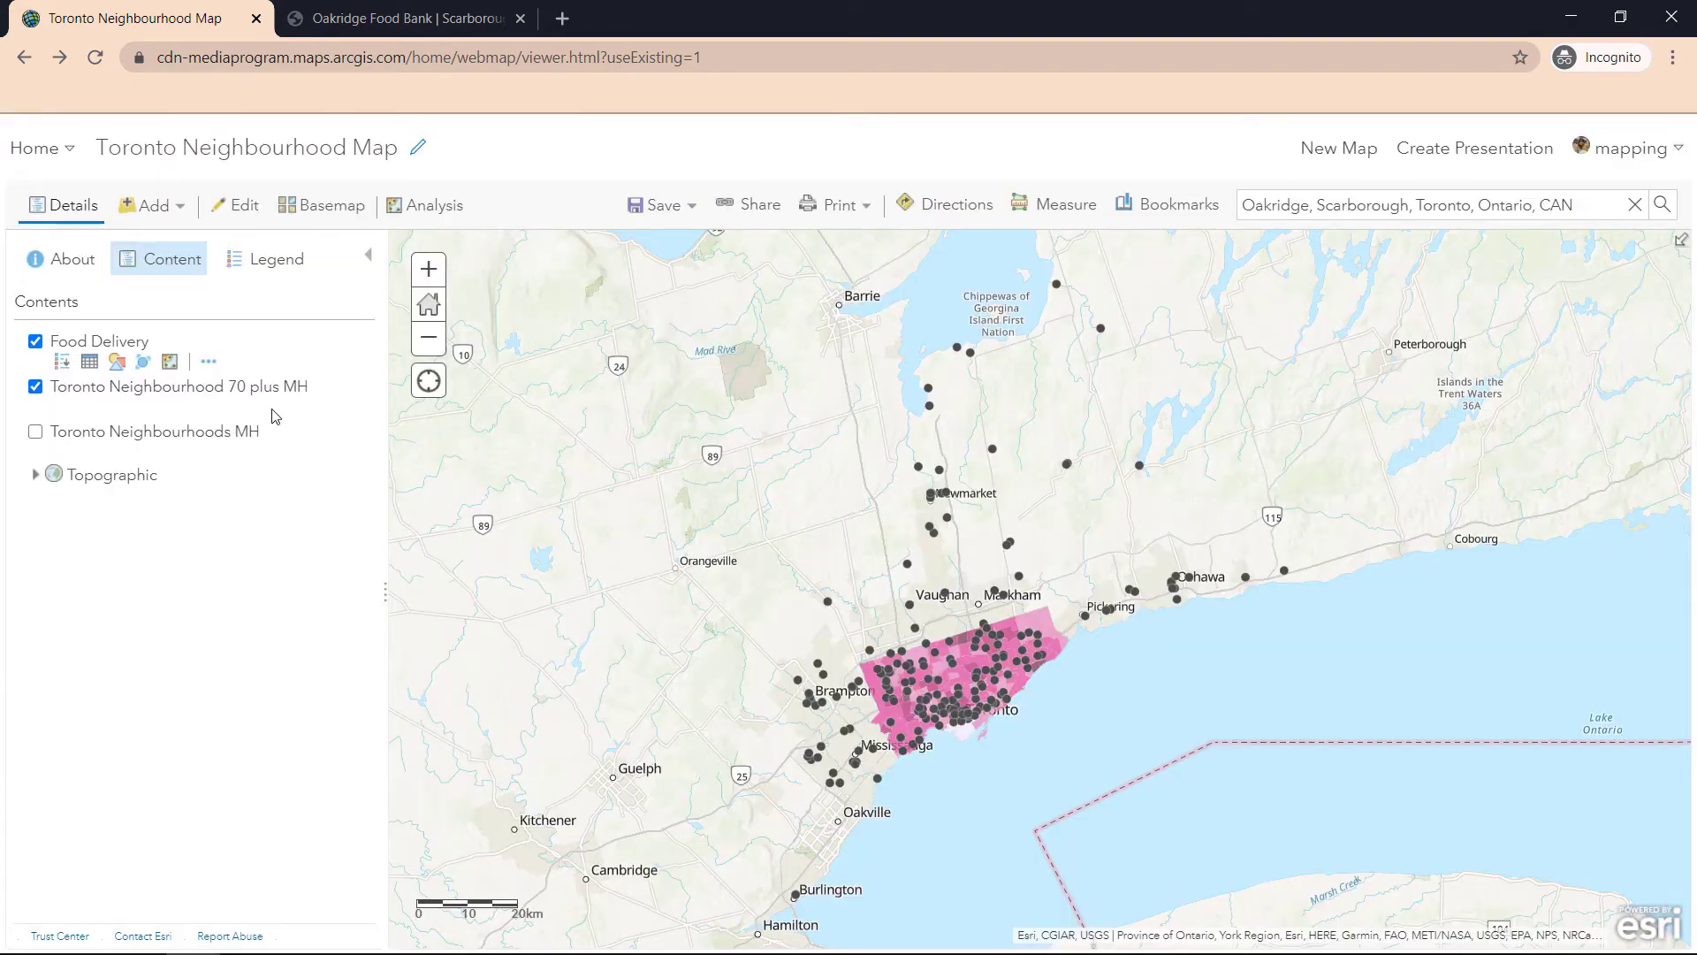
Open the item page of the saved Food Delivery layer and review its data table
click(209, 361)
click(290, 734)
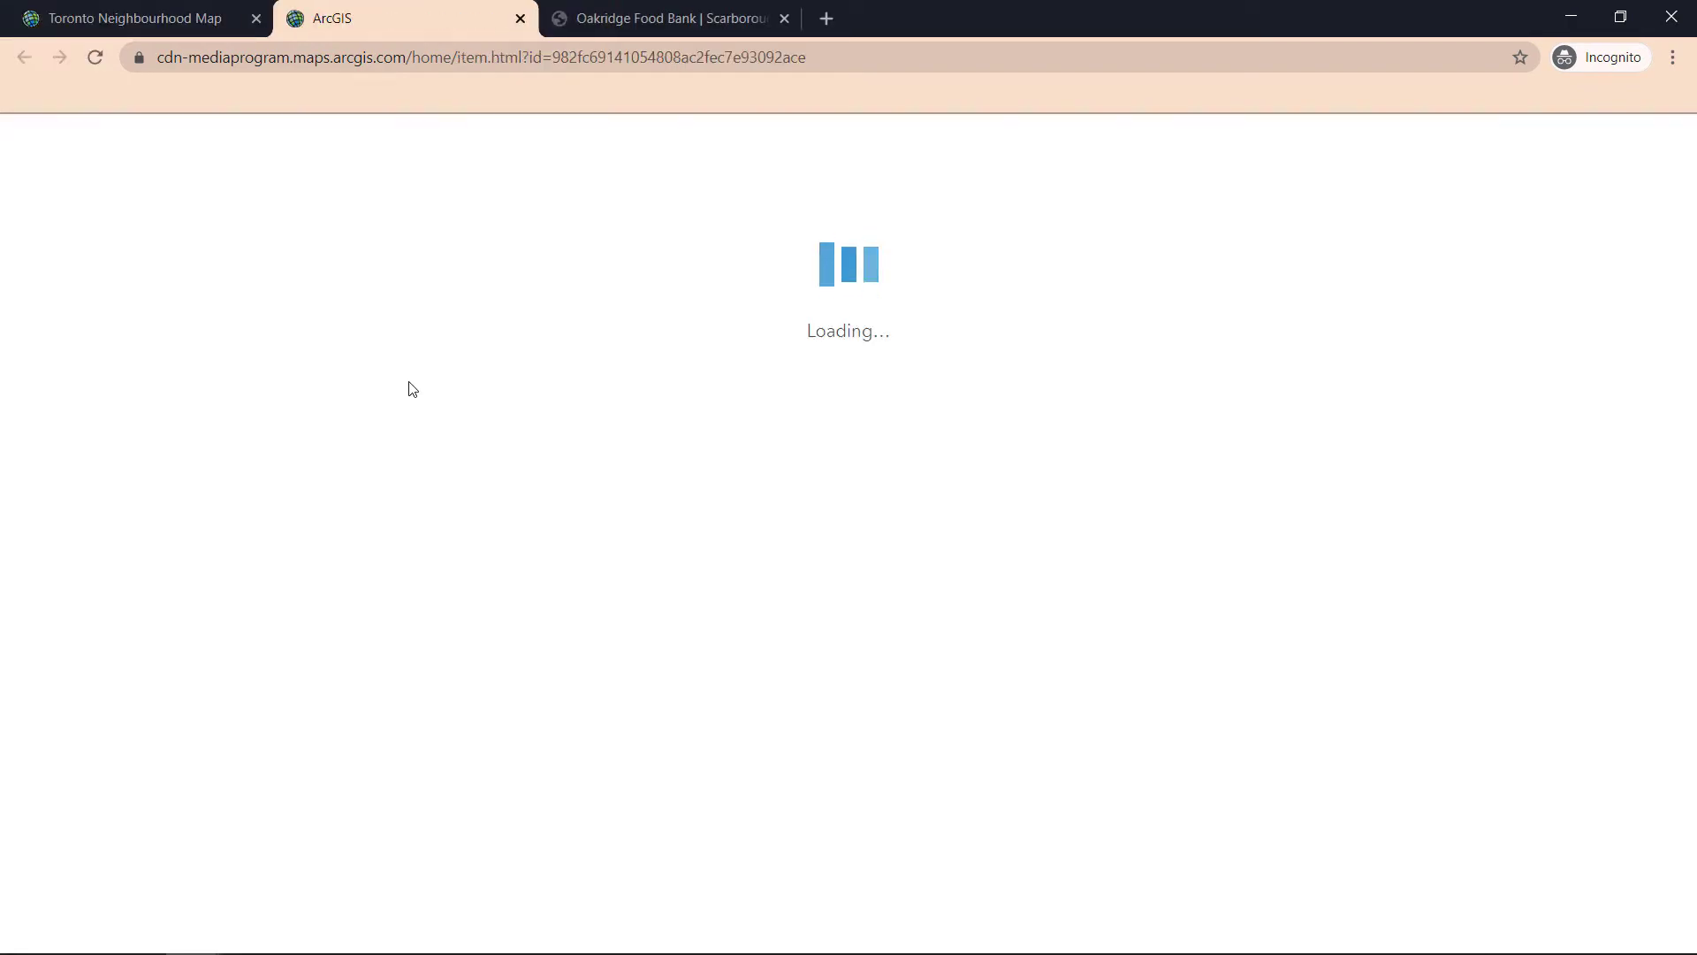
click(1176, 215)
scroll(972, 574, down, 10)
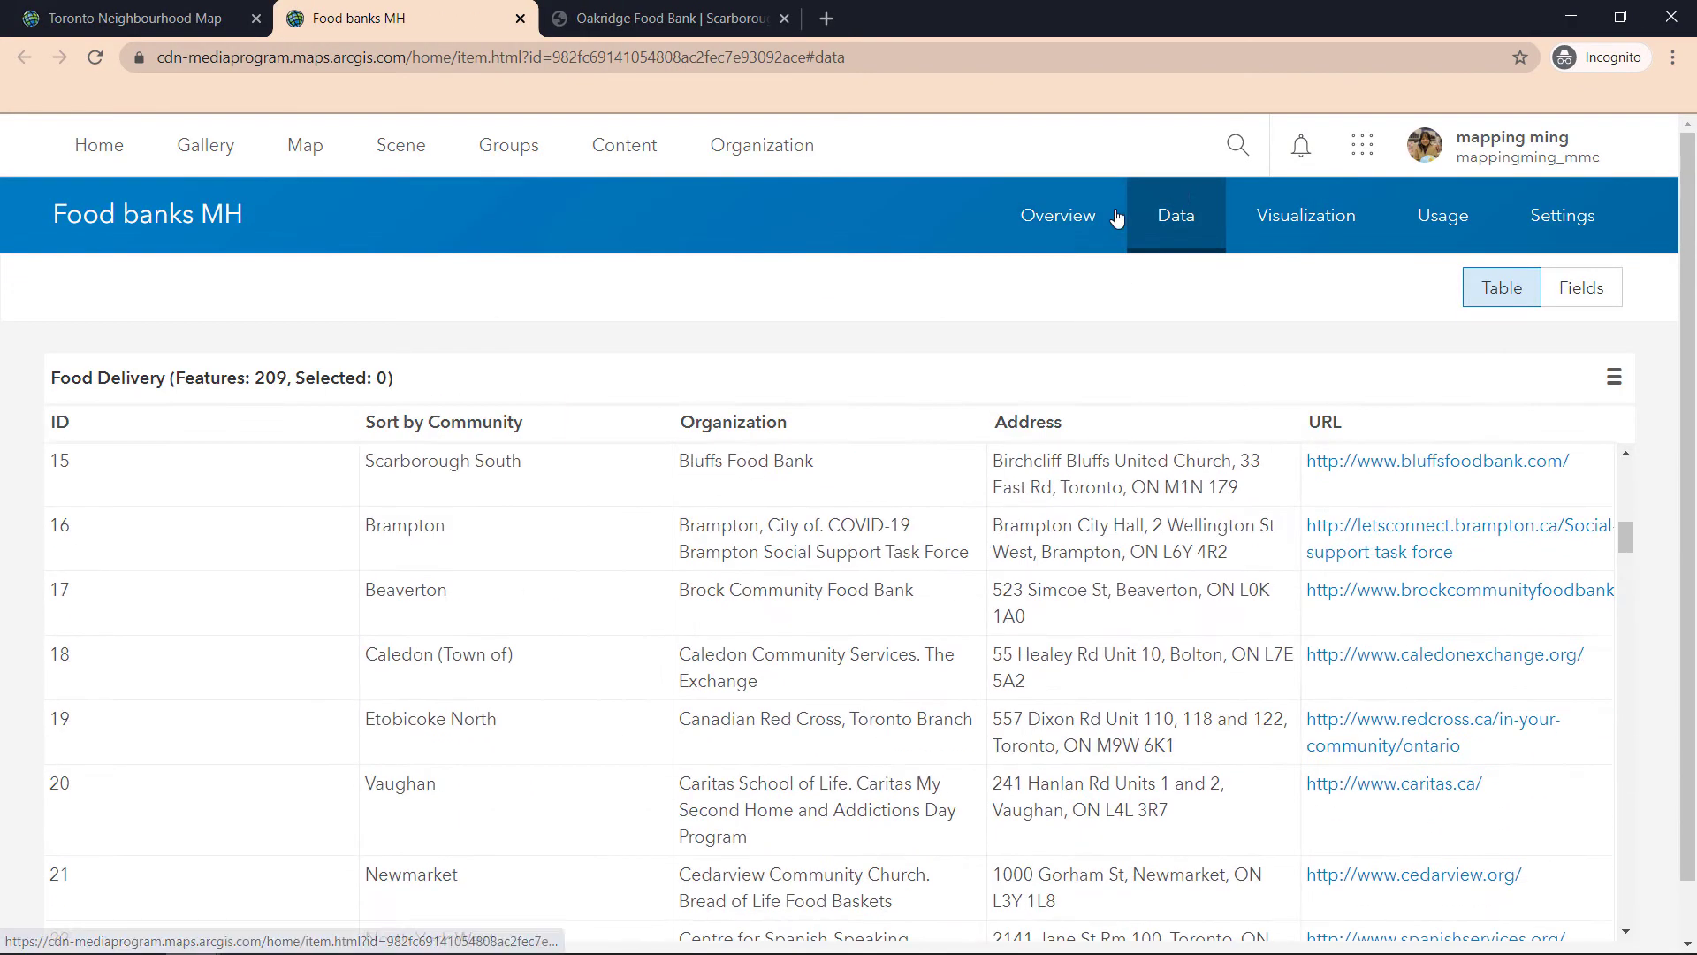
Publish the Food banks MH item as a hosted feature layer from its overview page
click(1118, 219)
click(1522, 415)
click(1043, 730)
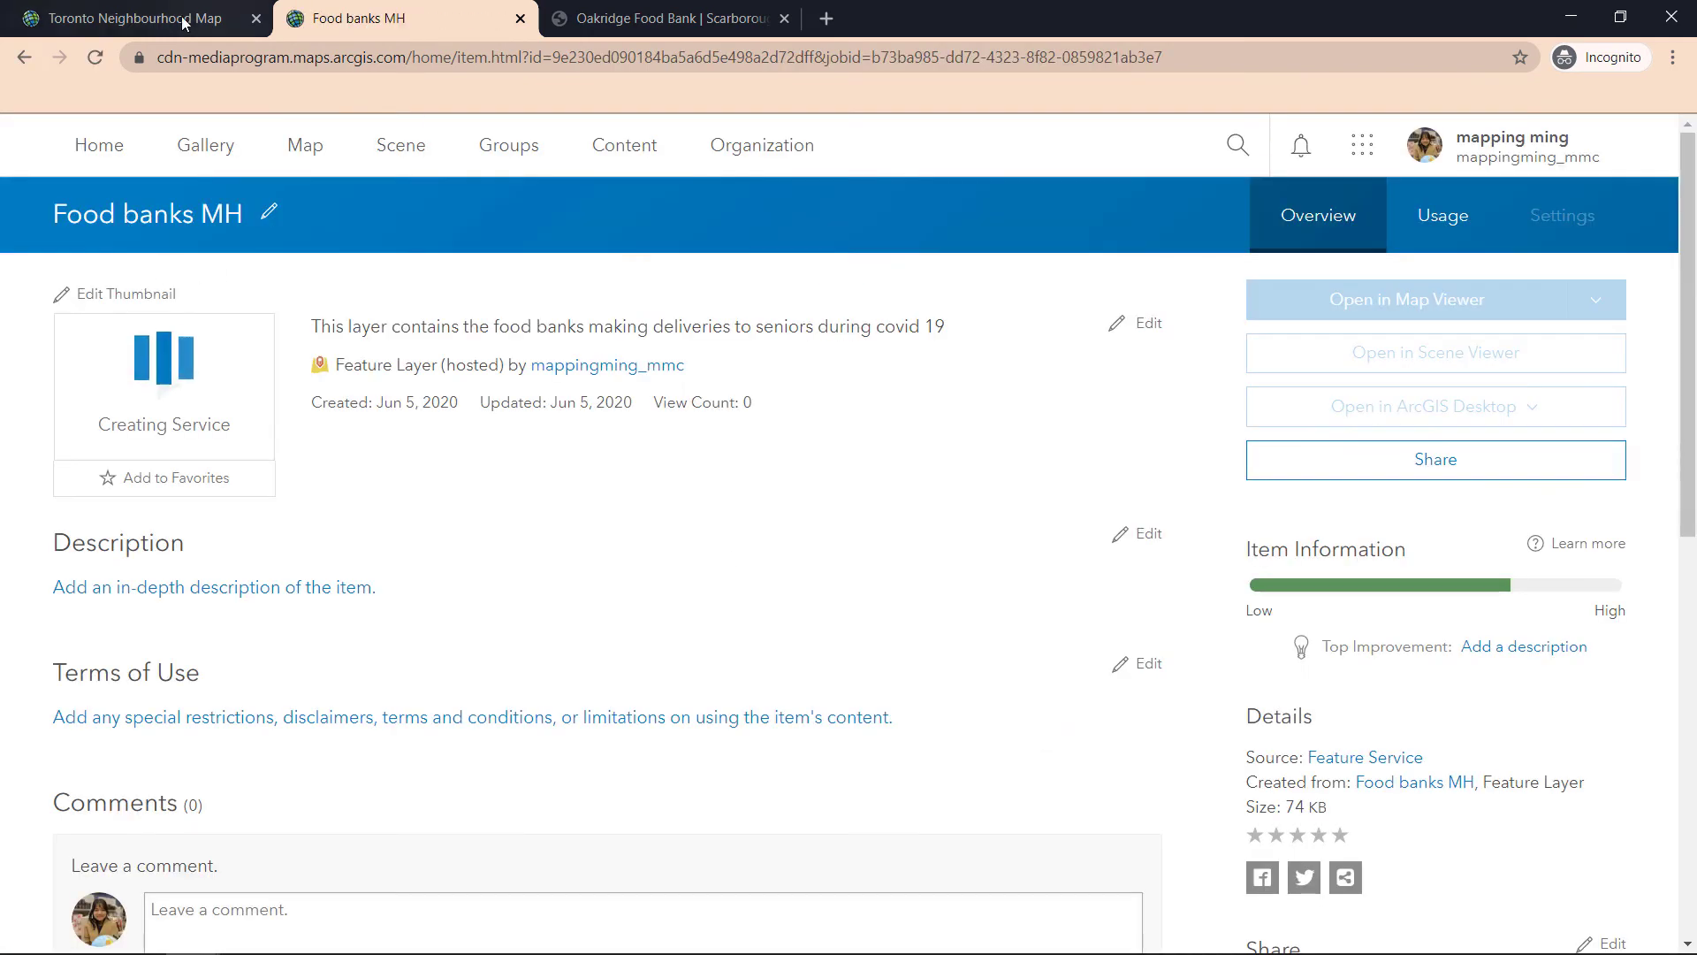
Replace the temporary Food Delivery layer in the Toronto Neighbourhood Map with the published Food banks MH layer from My Content
click(183, 19)
click(197, 363)
click(270, 602)
click(733, 600)
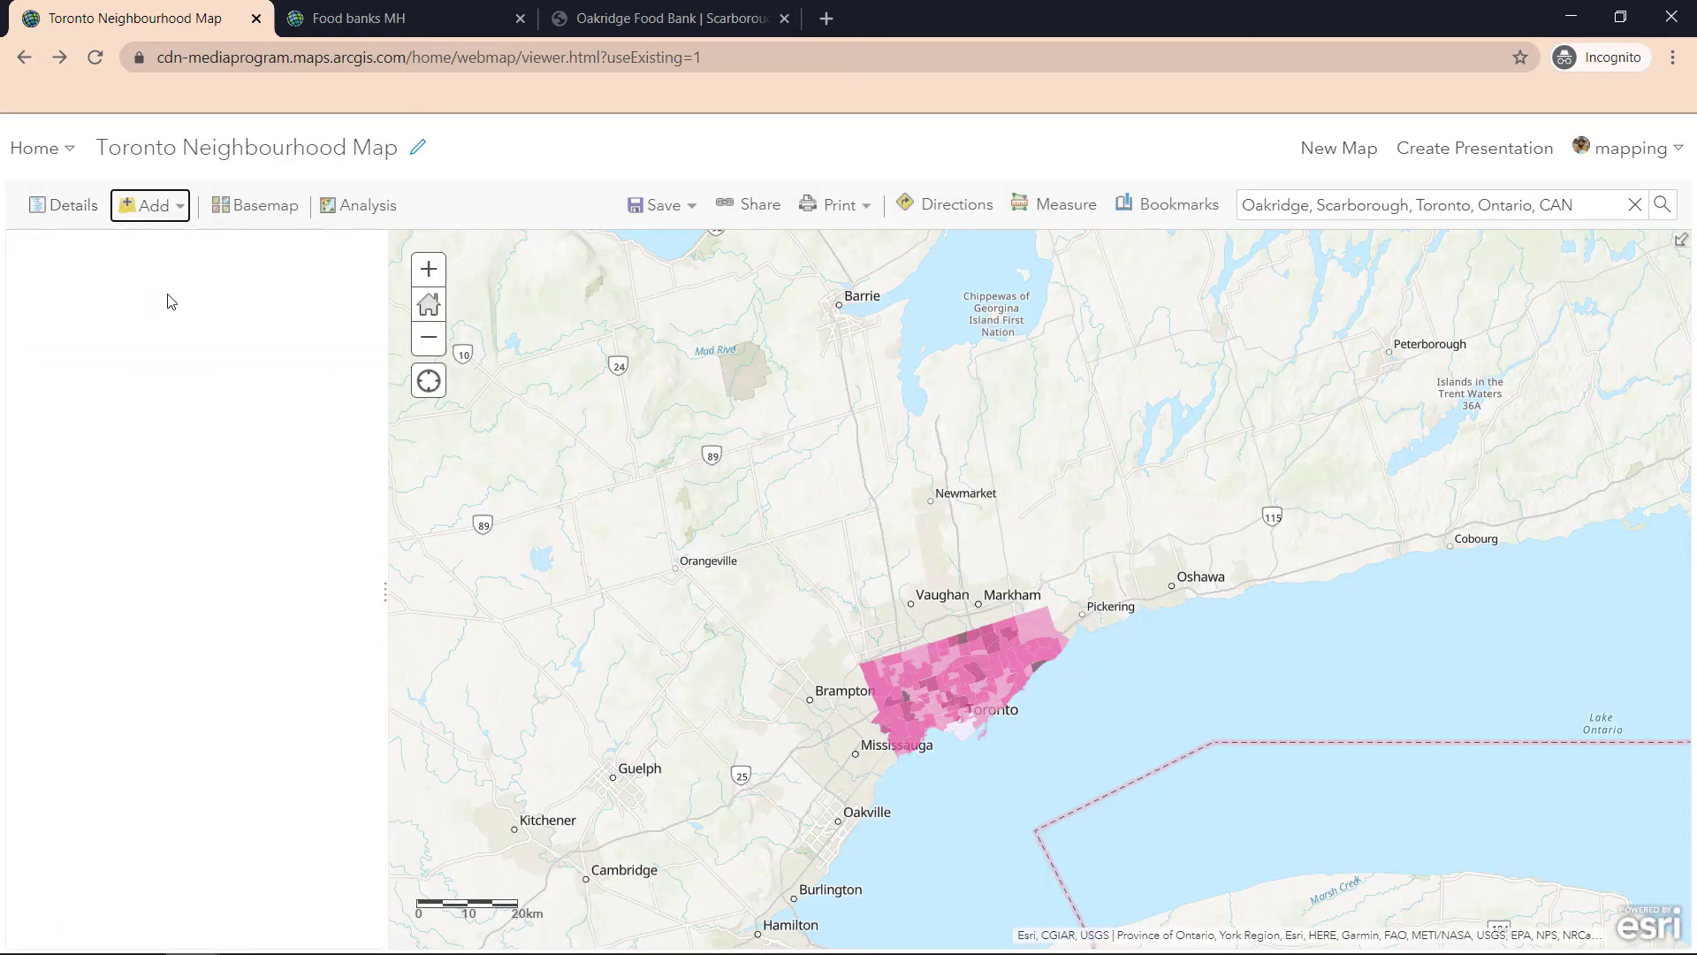
click(338, 501)
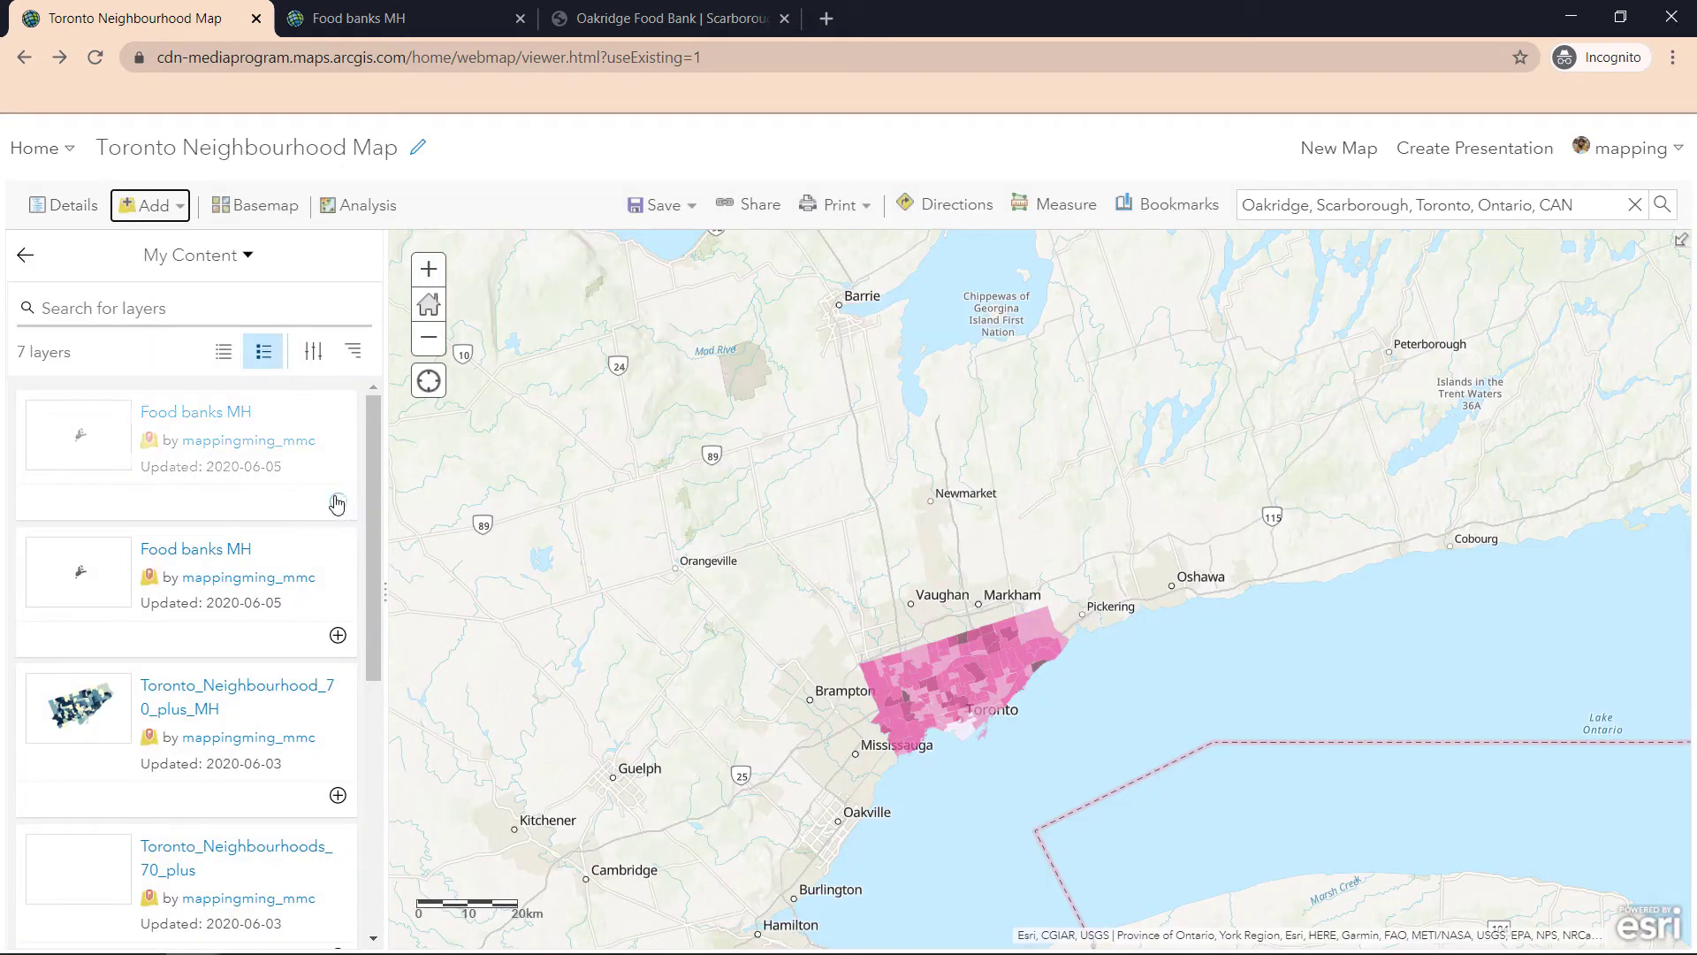
click(25, 256)
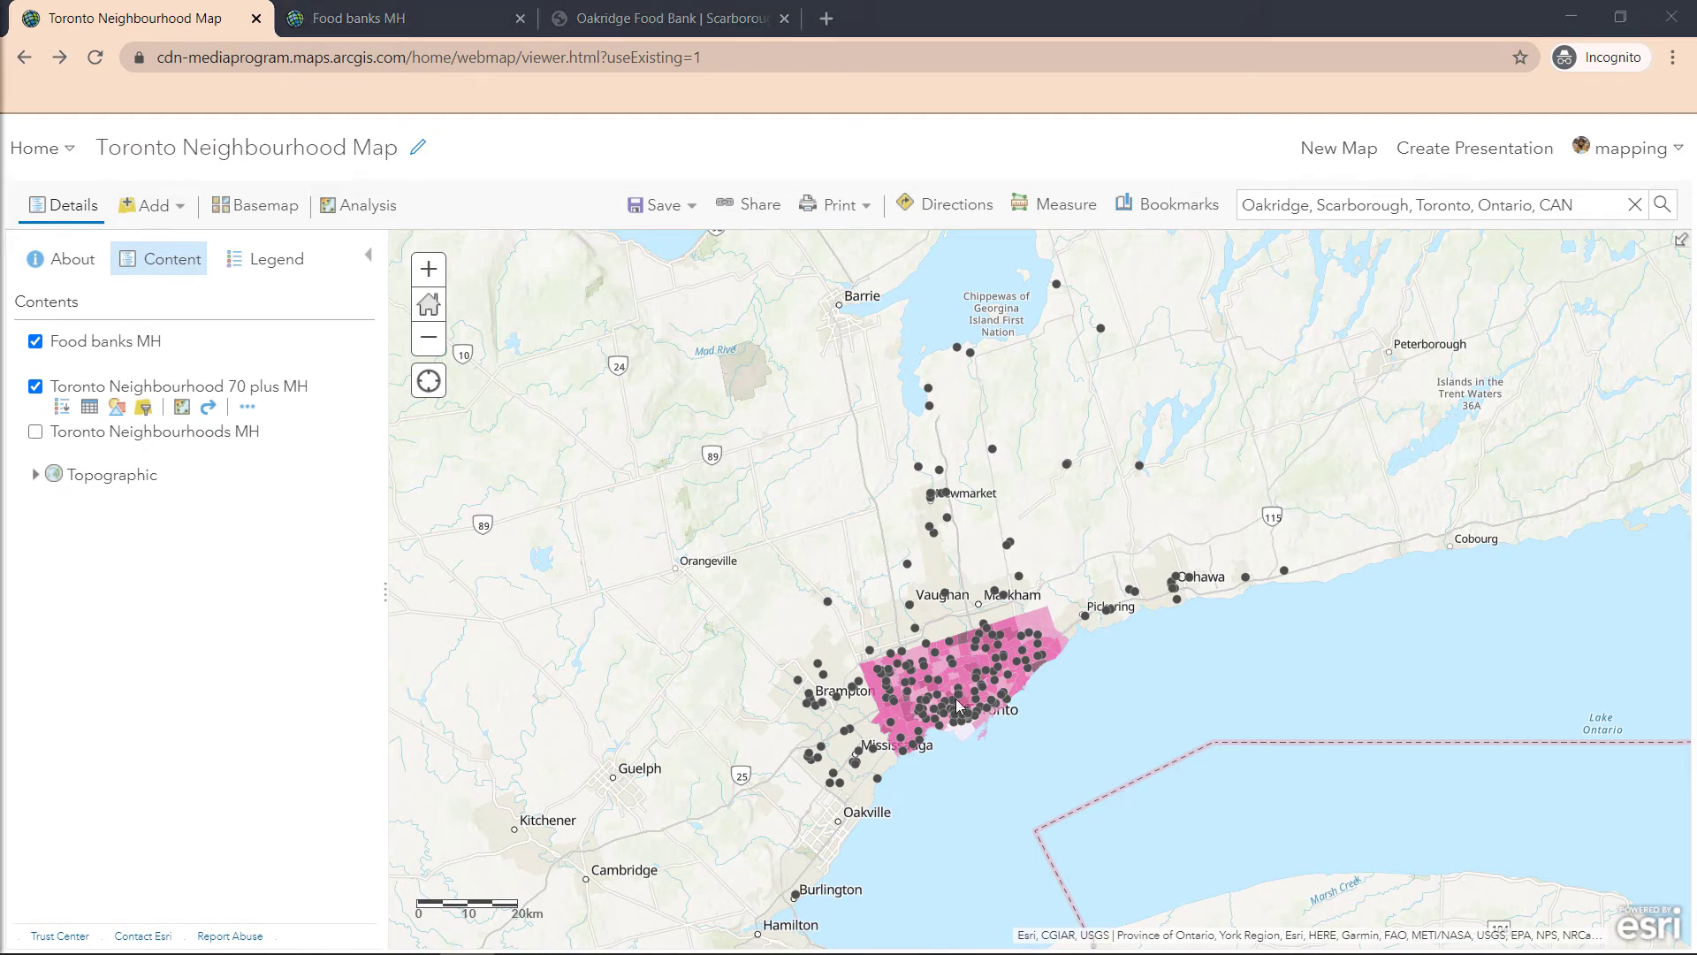
Return the map to its default extent and save it with the Food banks MH layer
click(687, 212)
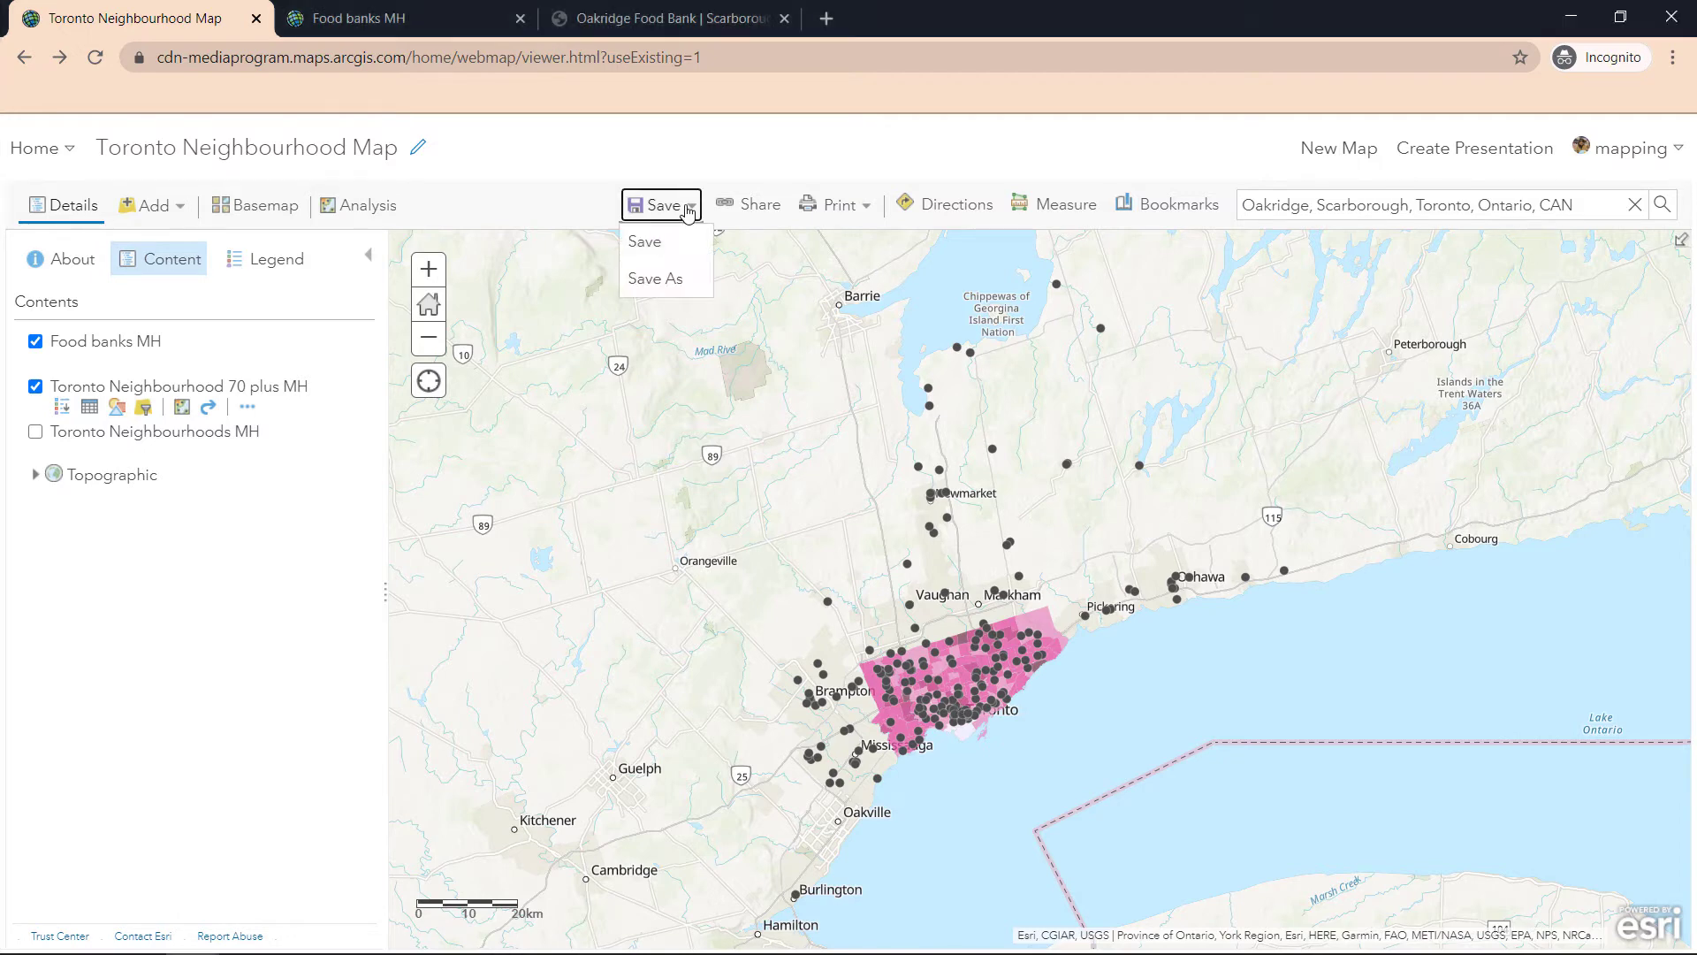
click(425, 308)
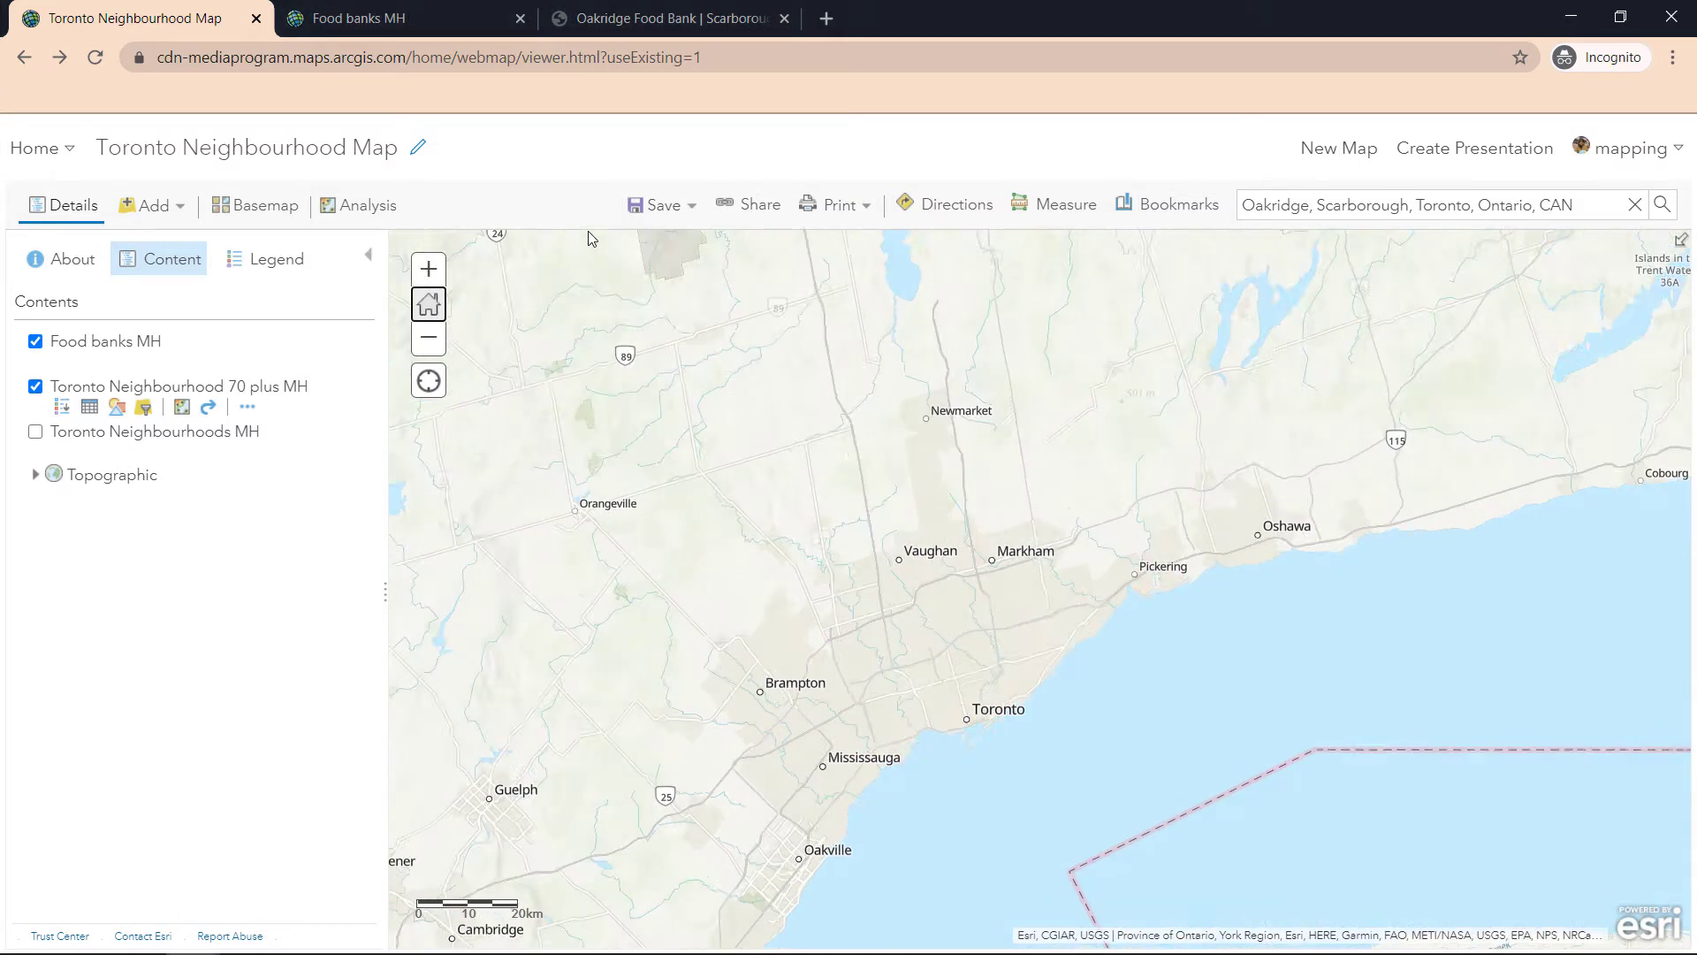
click(671, 247)
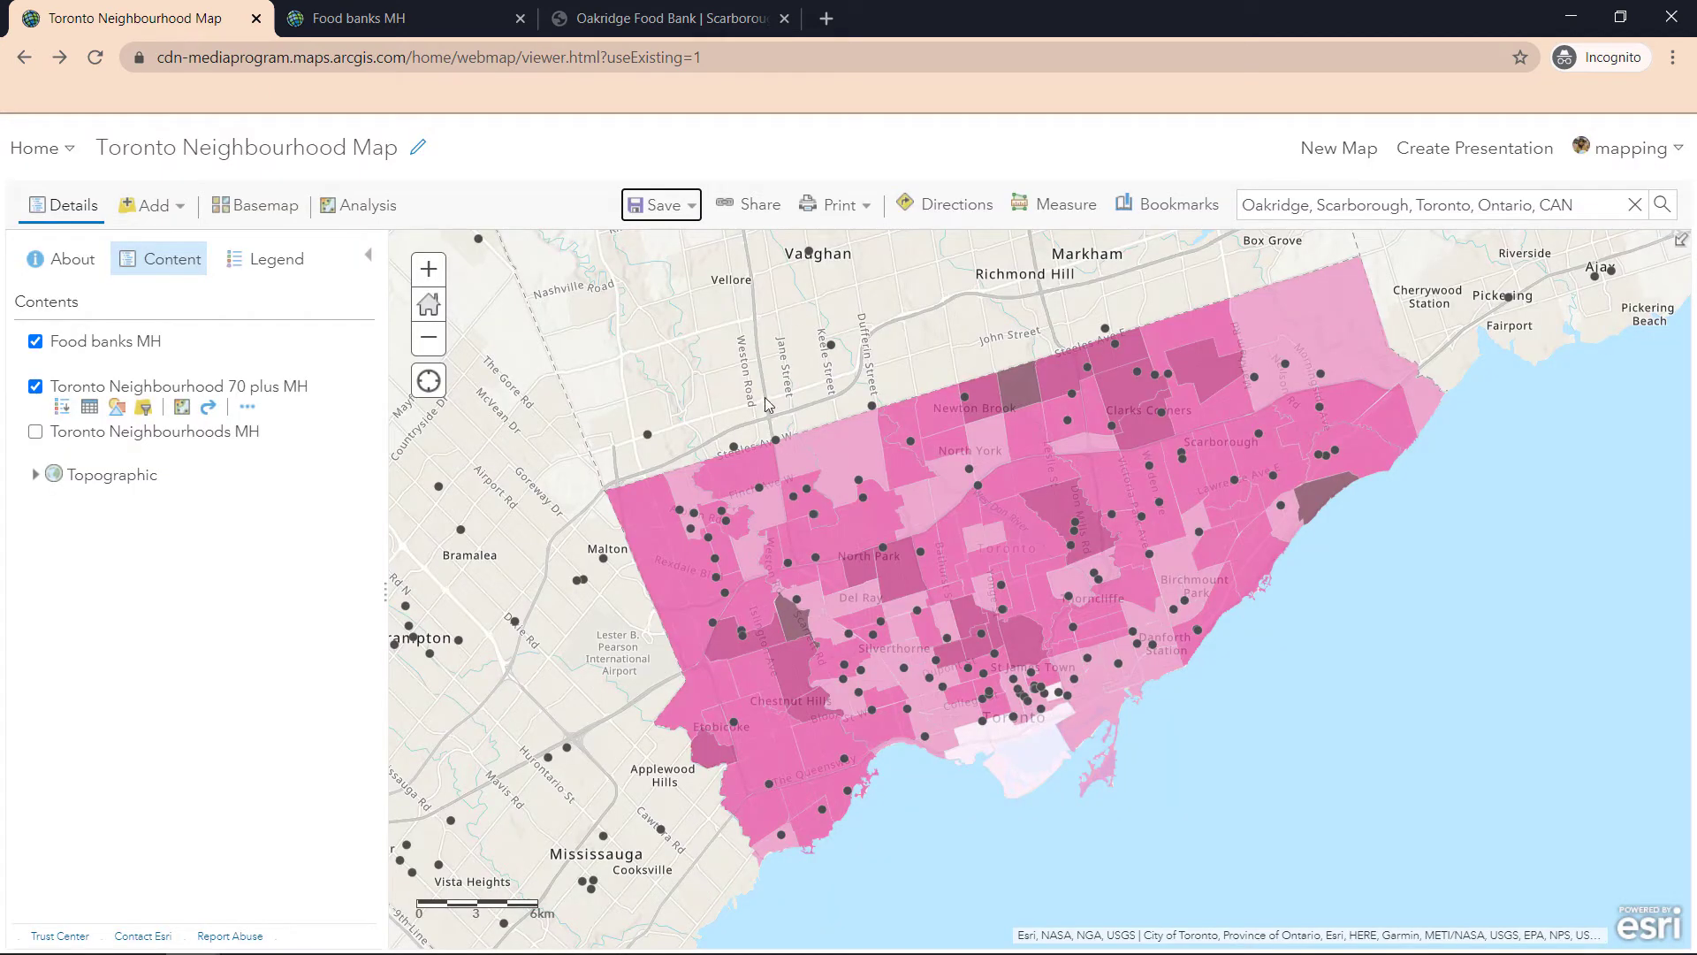
Examine how the food bank points are spread across Toronto and the neighbouring Brampton and Mississauga areas
drag(768, 369, 1098, 326)
drag(1027, 437, 1046, 353)
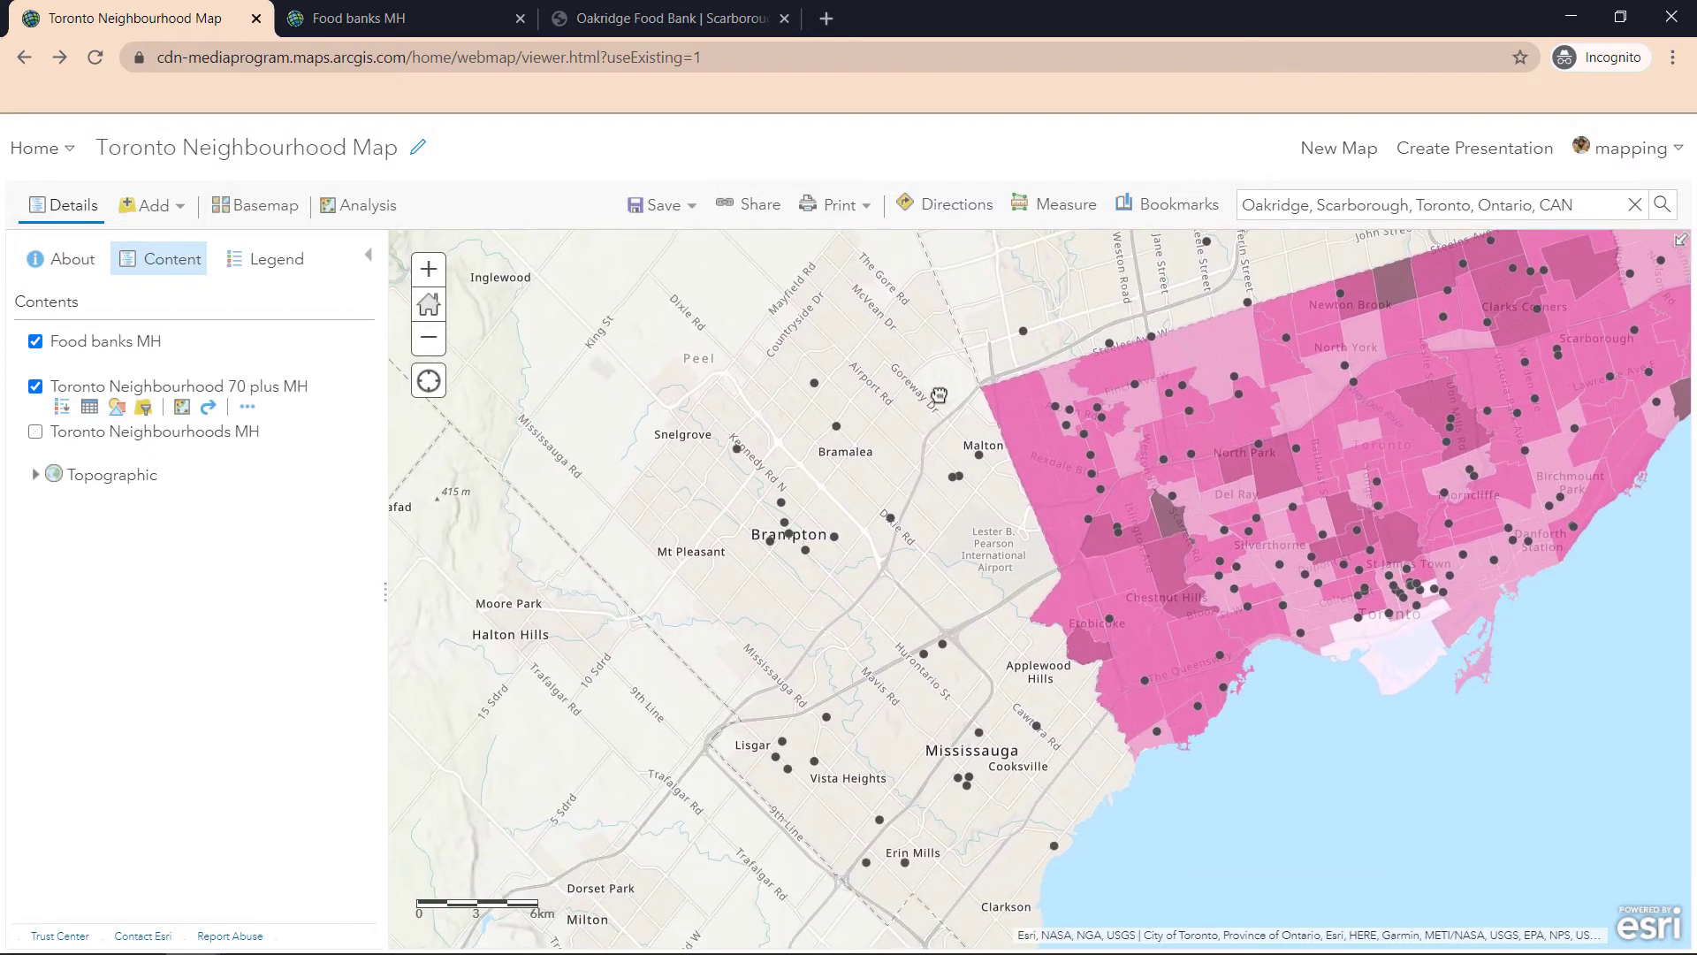
drag(914, 469, 934, 385)
drag(928, 514, 672, 602)
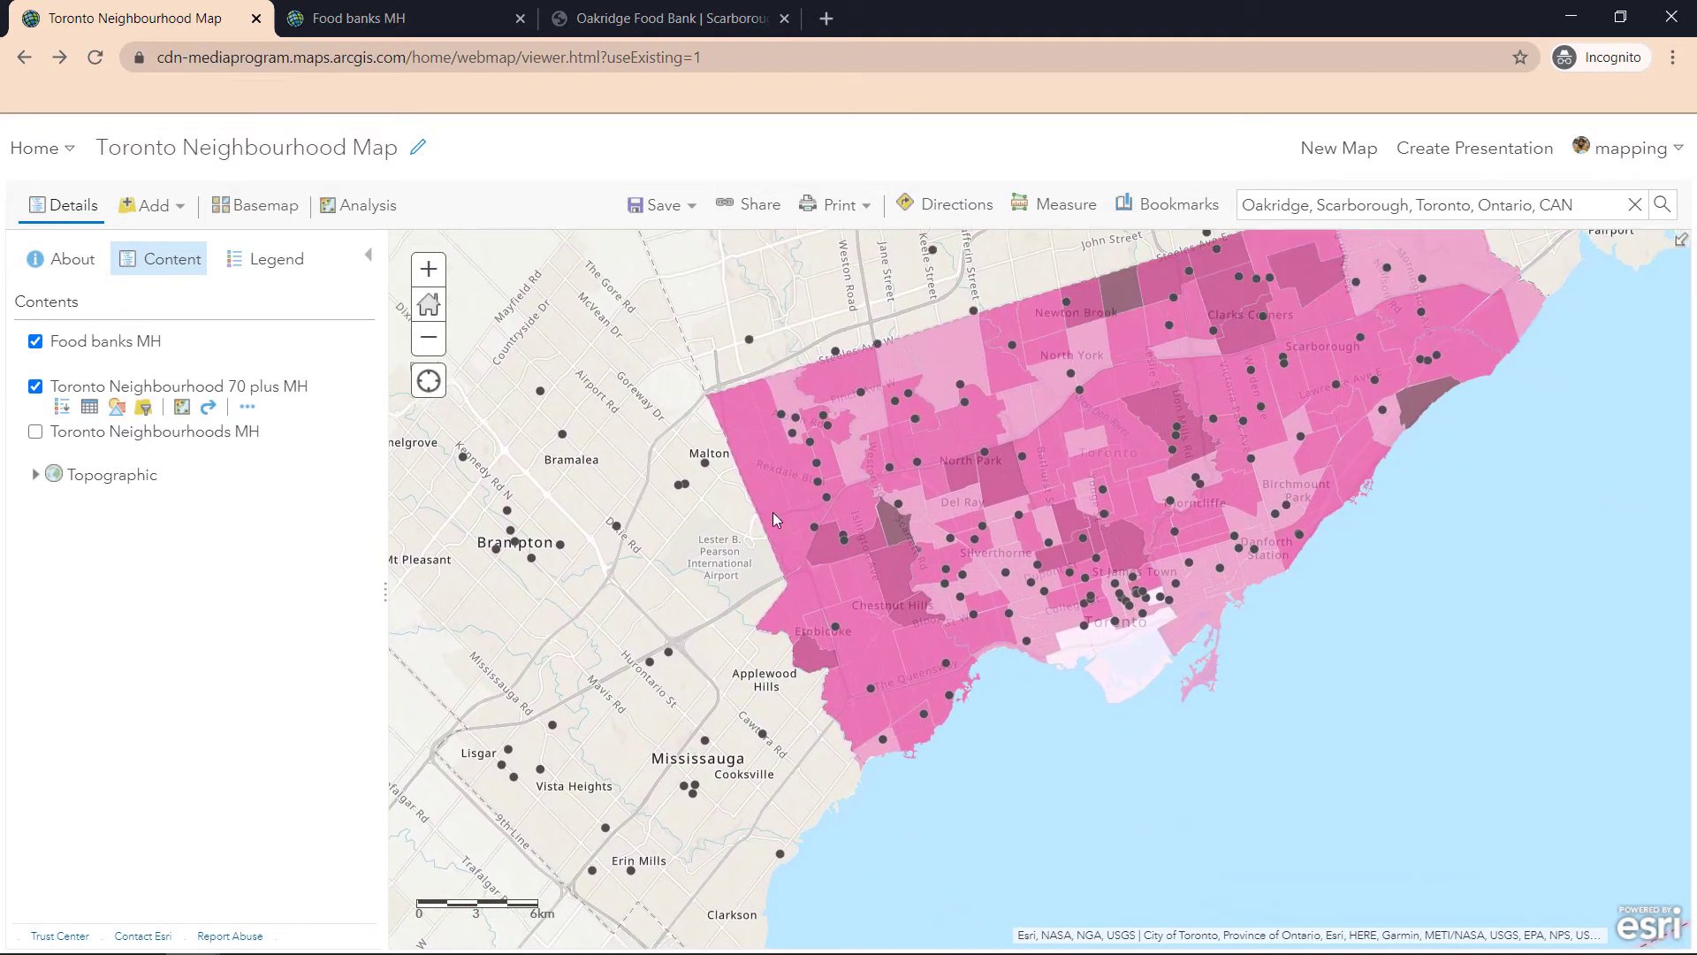
drag(793, 517, 630, 693)
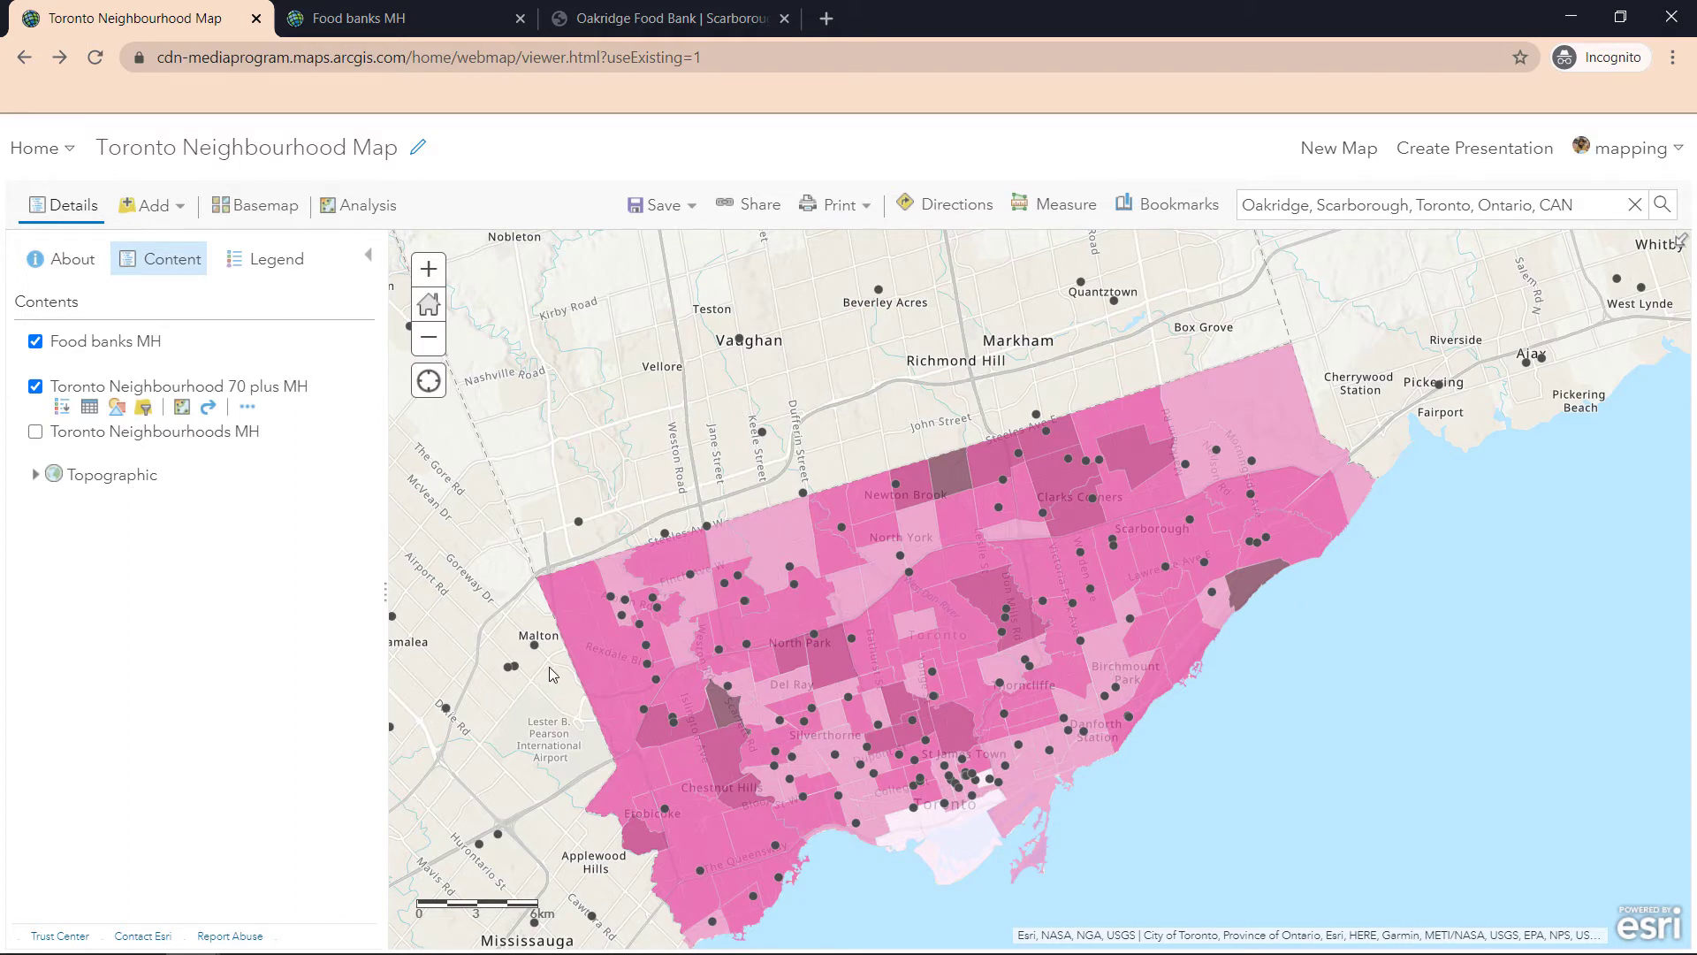
Open the Food banks MH attribute table and review its community, organization and address entries
mouse_move(96, 369)
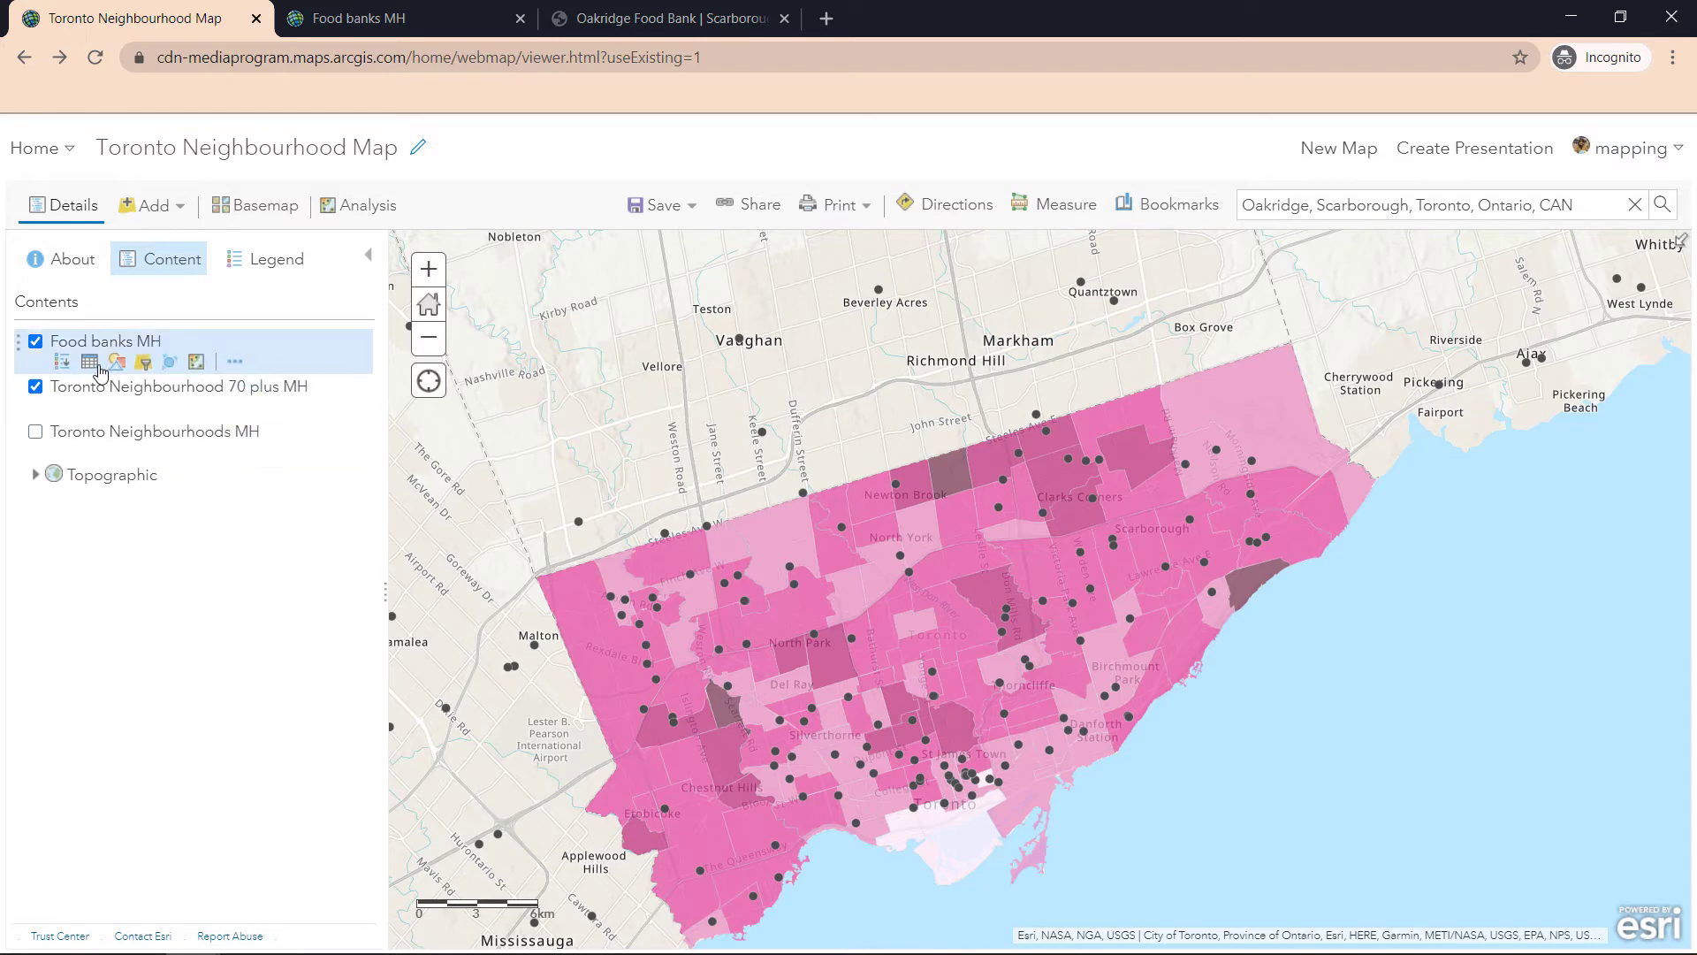
click(94, 364)
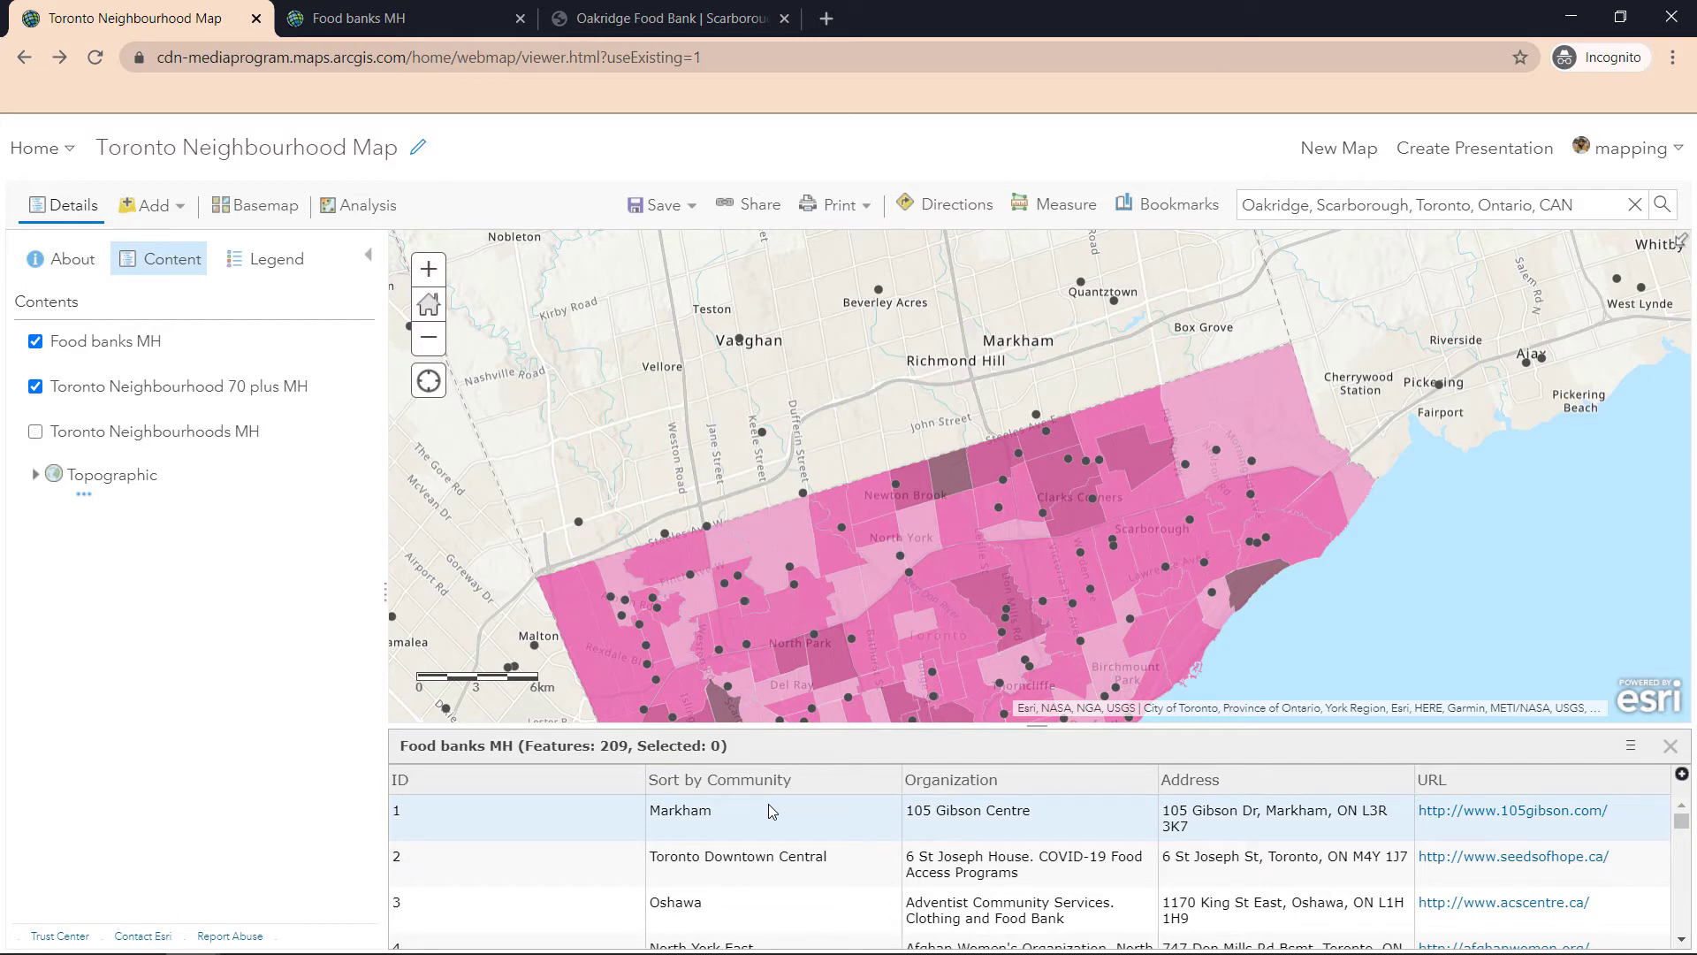
scroll(768, 804, down, 4)
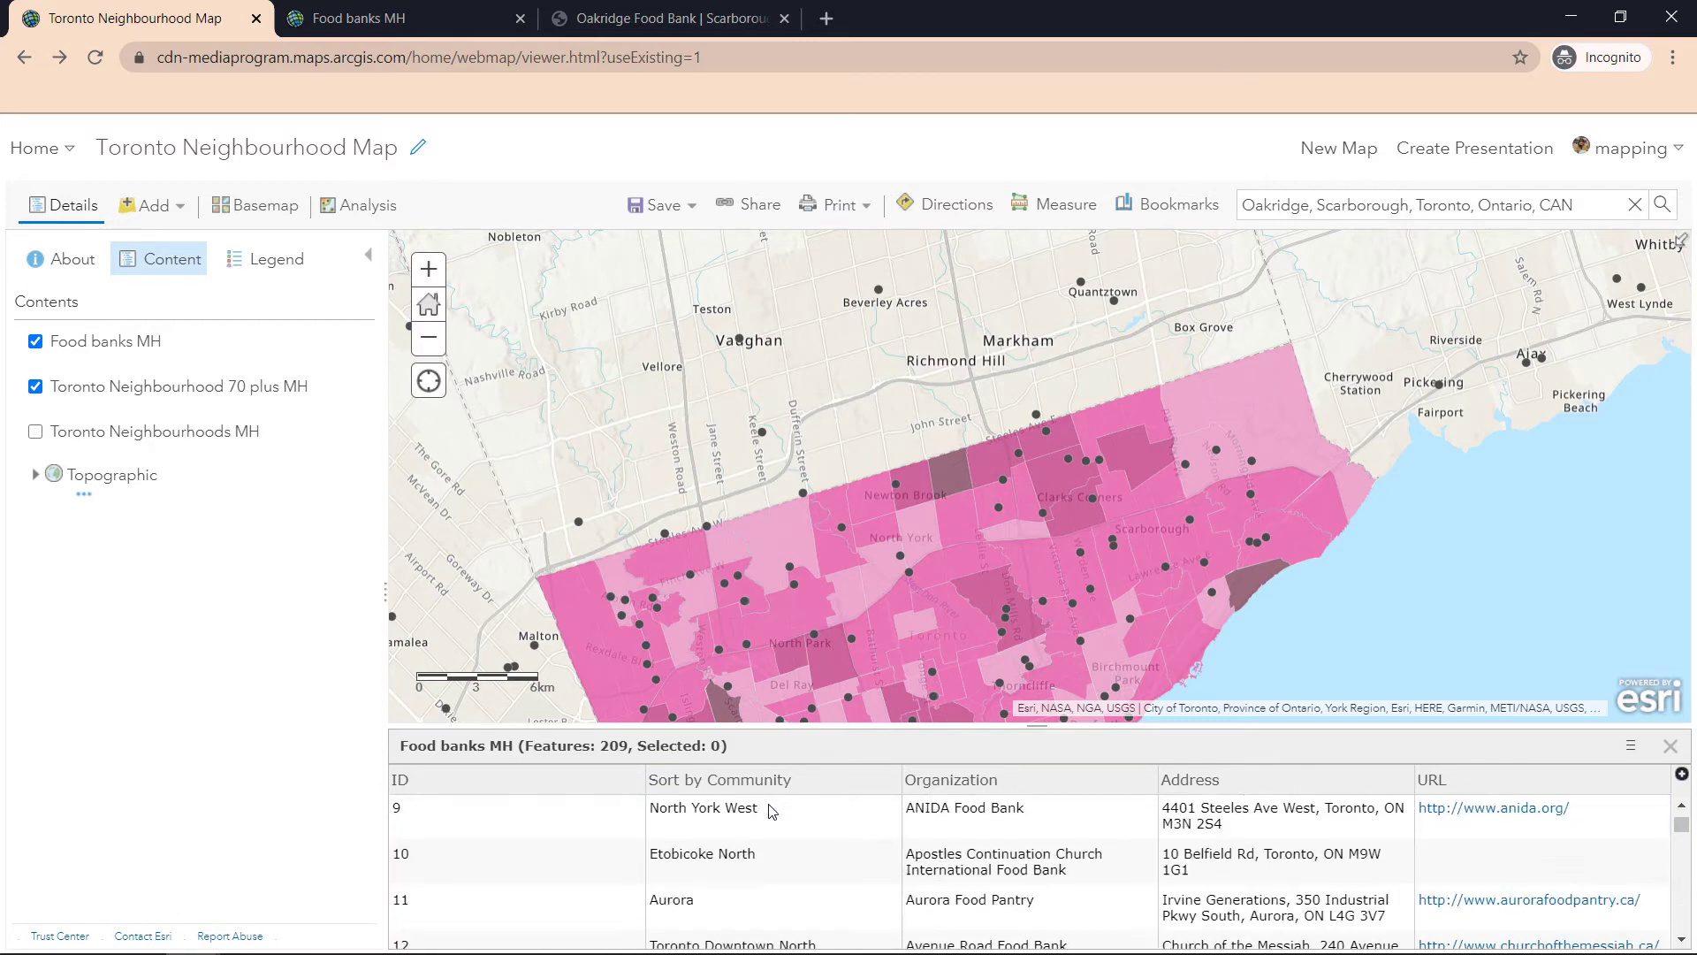
scroll(772, 811, down, 5)
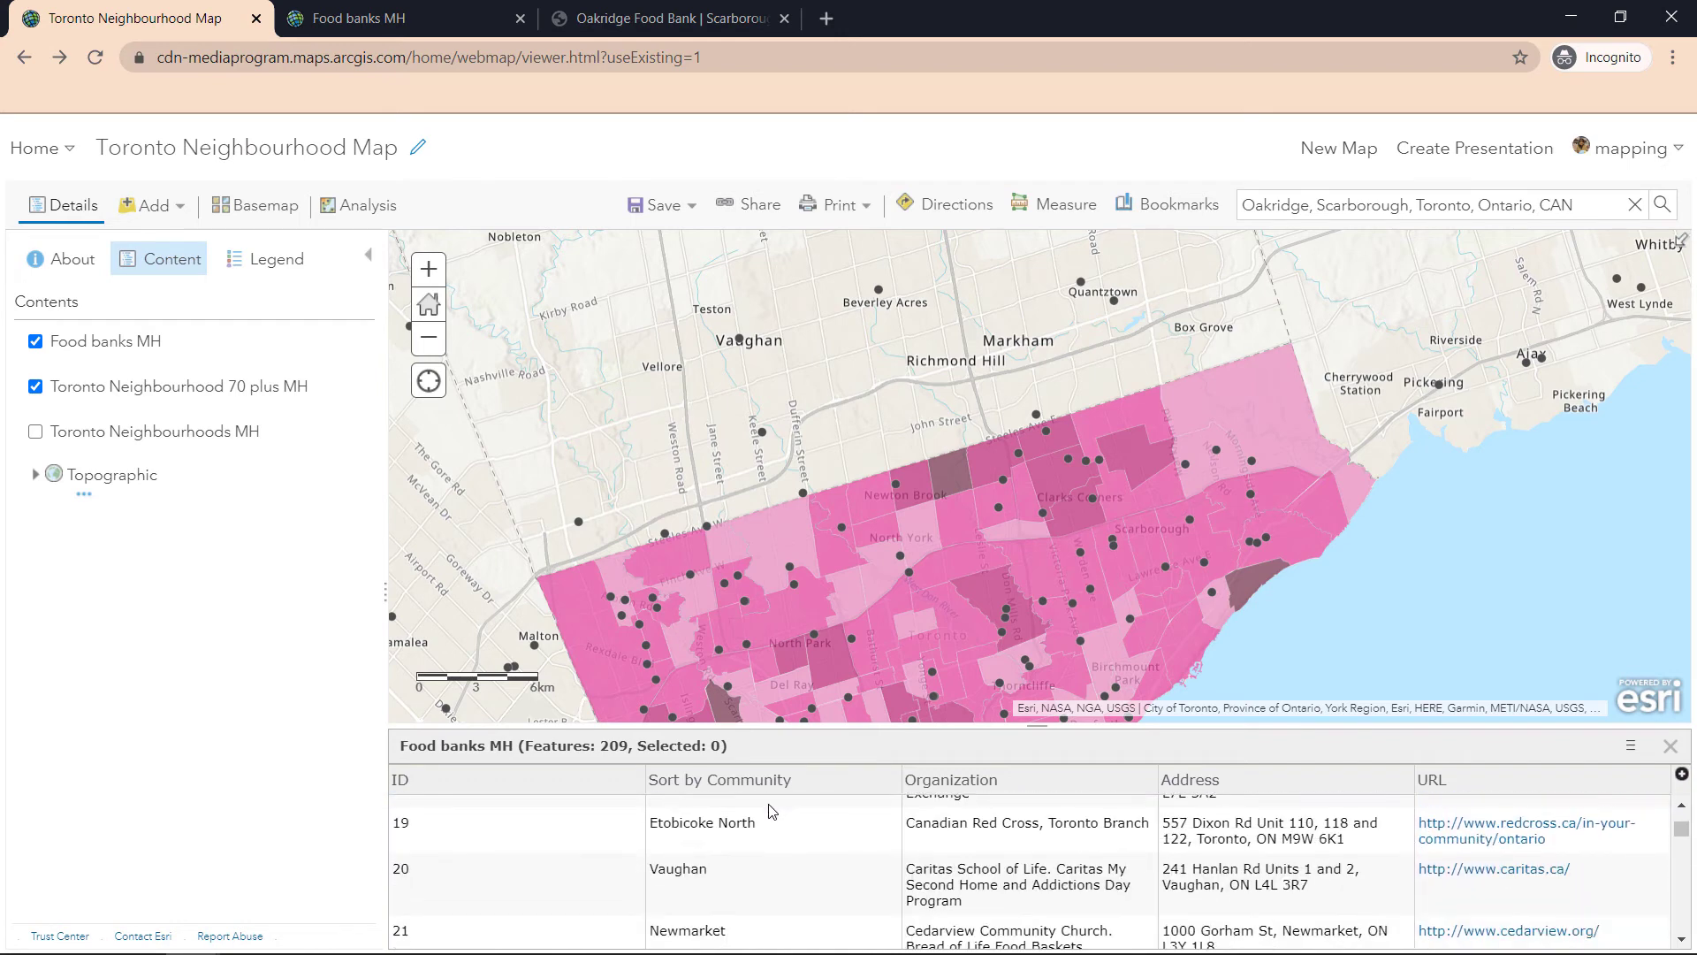
scroll(773, 811, down, 3)
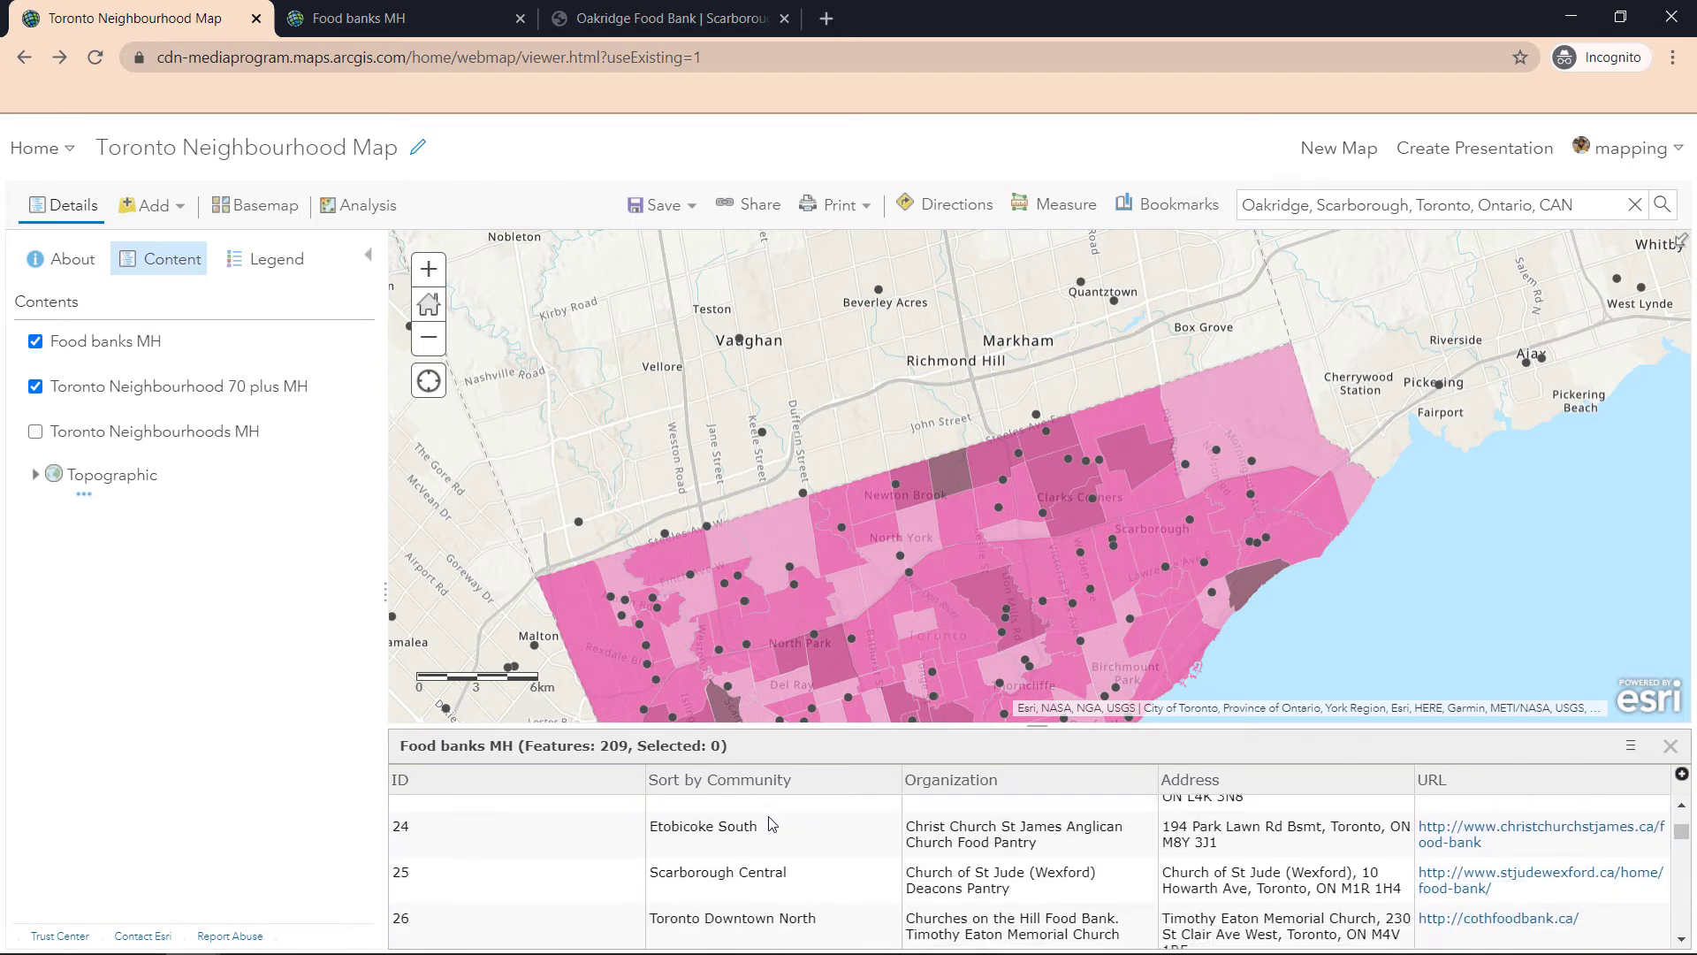
scroll(773, 824, down, 2)
scroll(773, 824, up, 2)
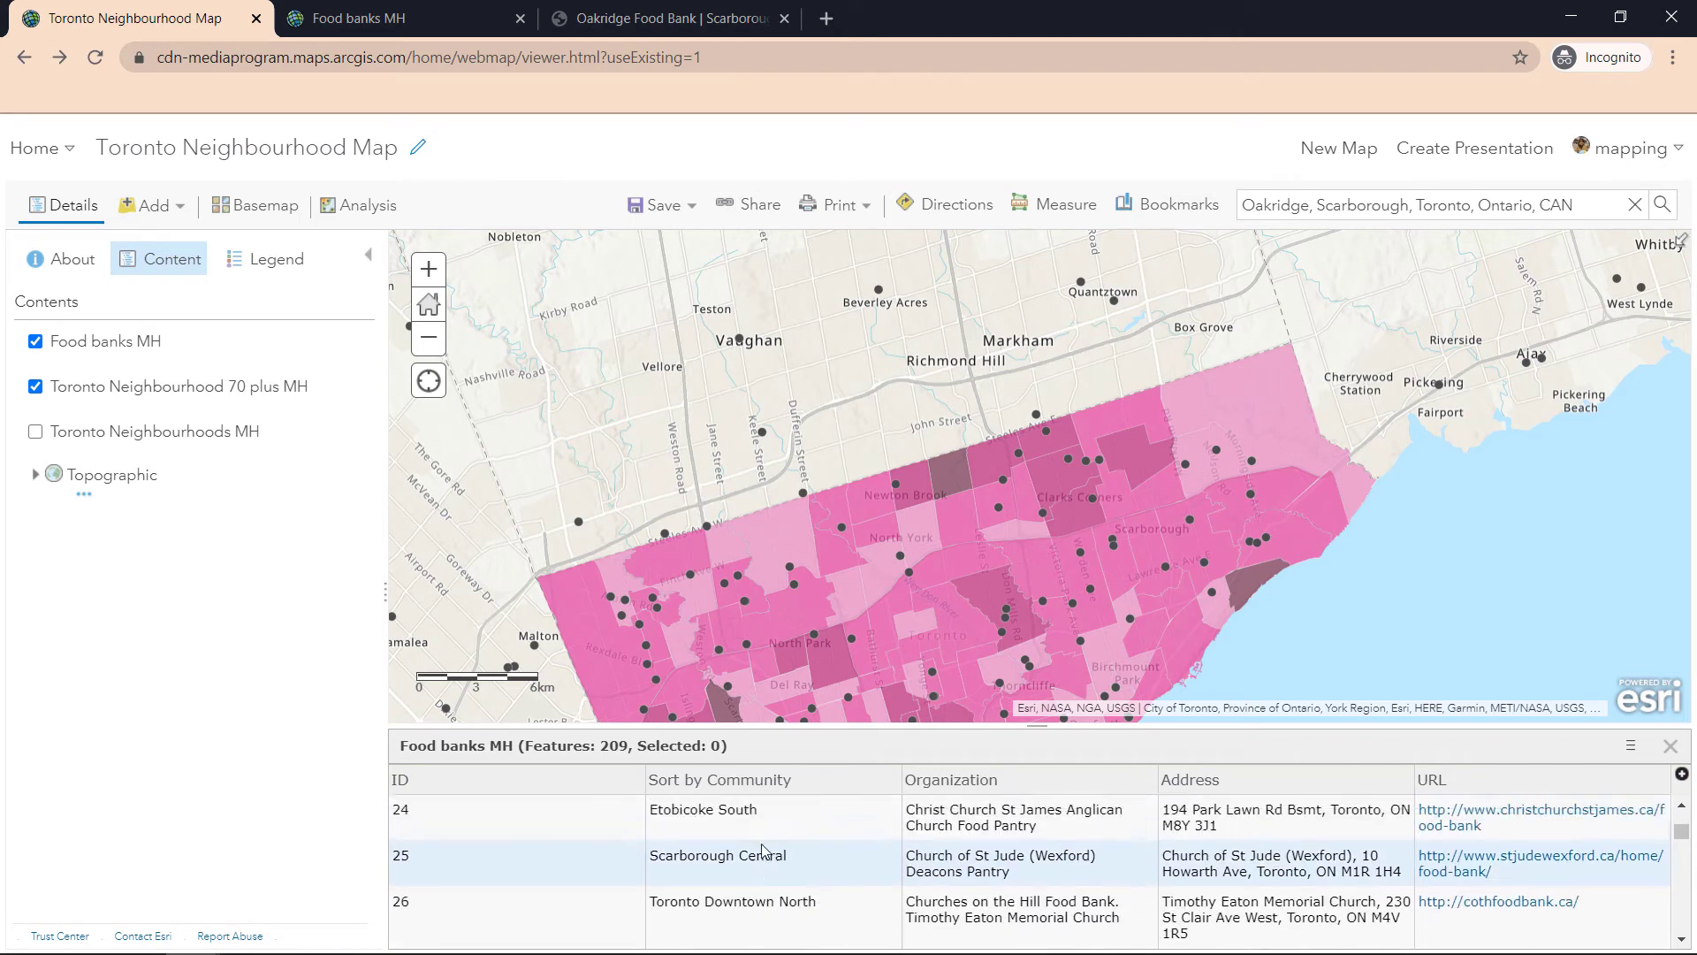
scroll(764, 849, up, 1)
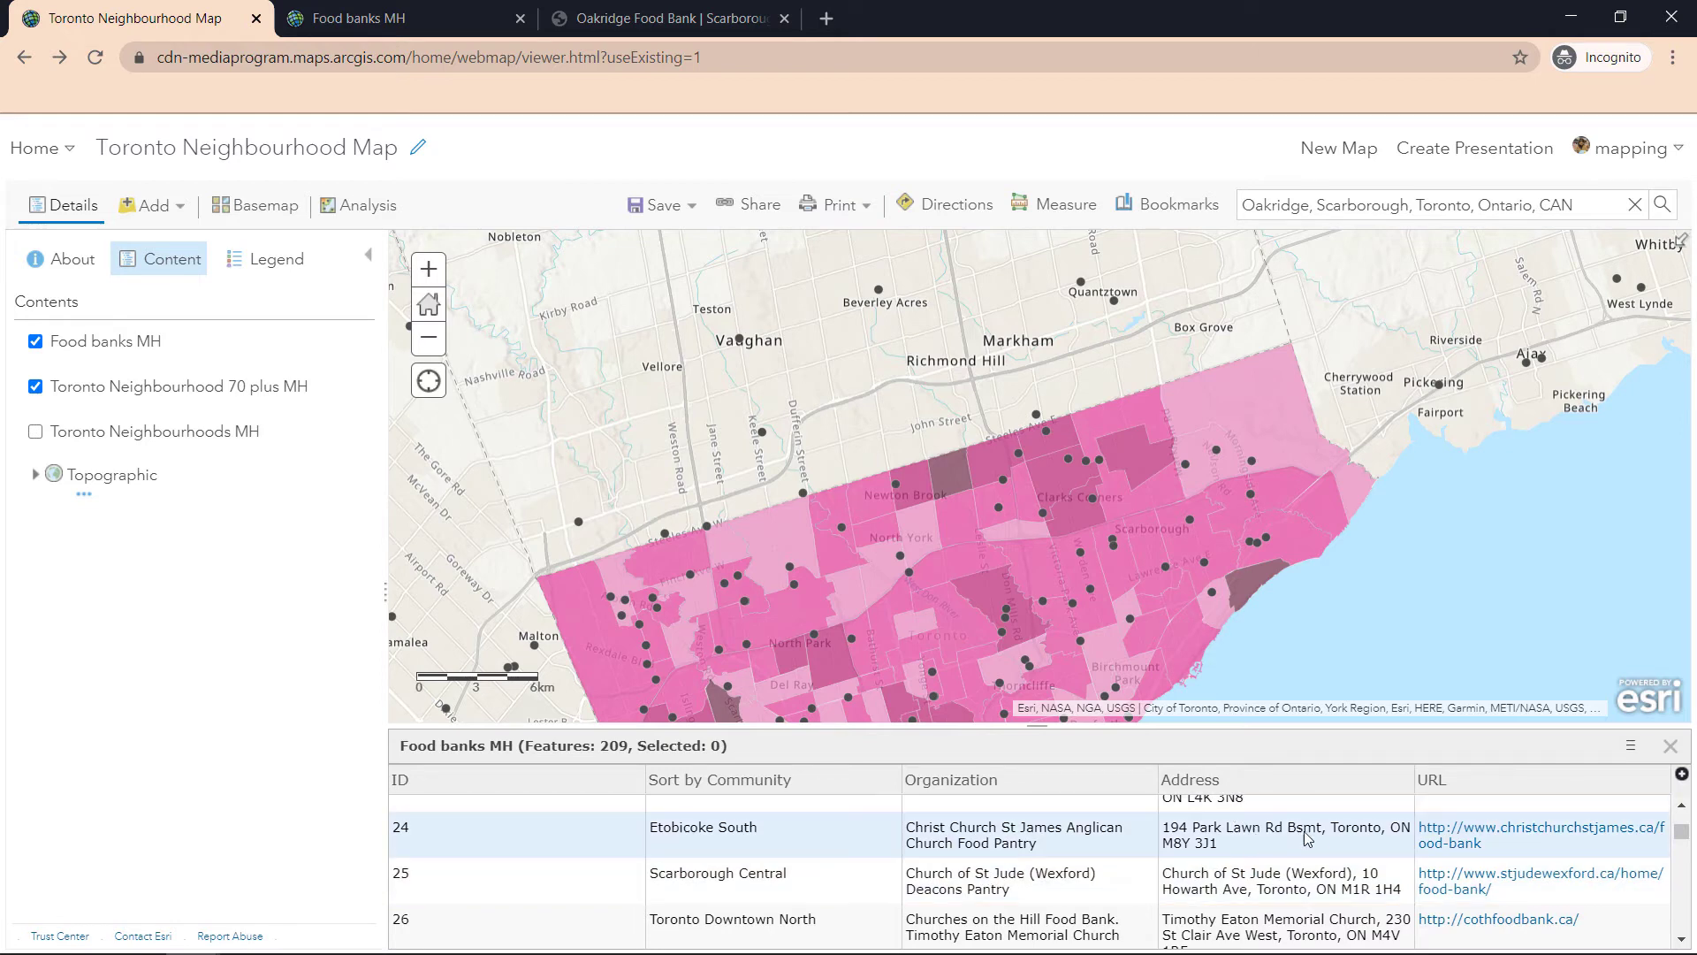
scroll(1340, 847, down, 5)
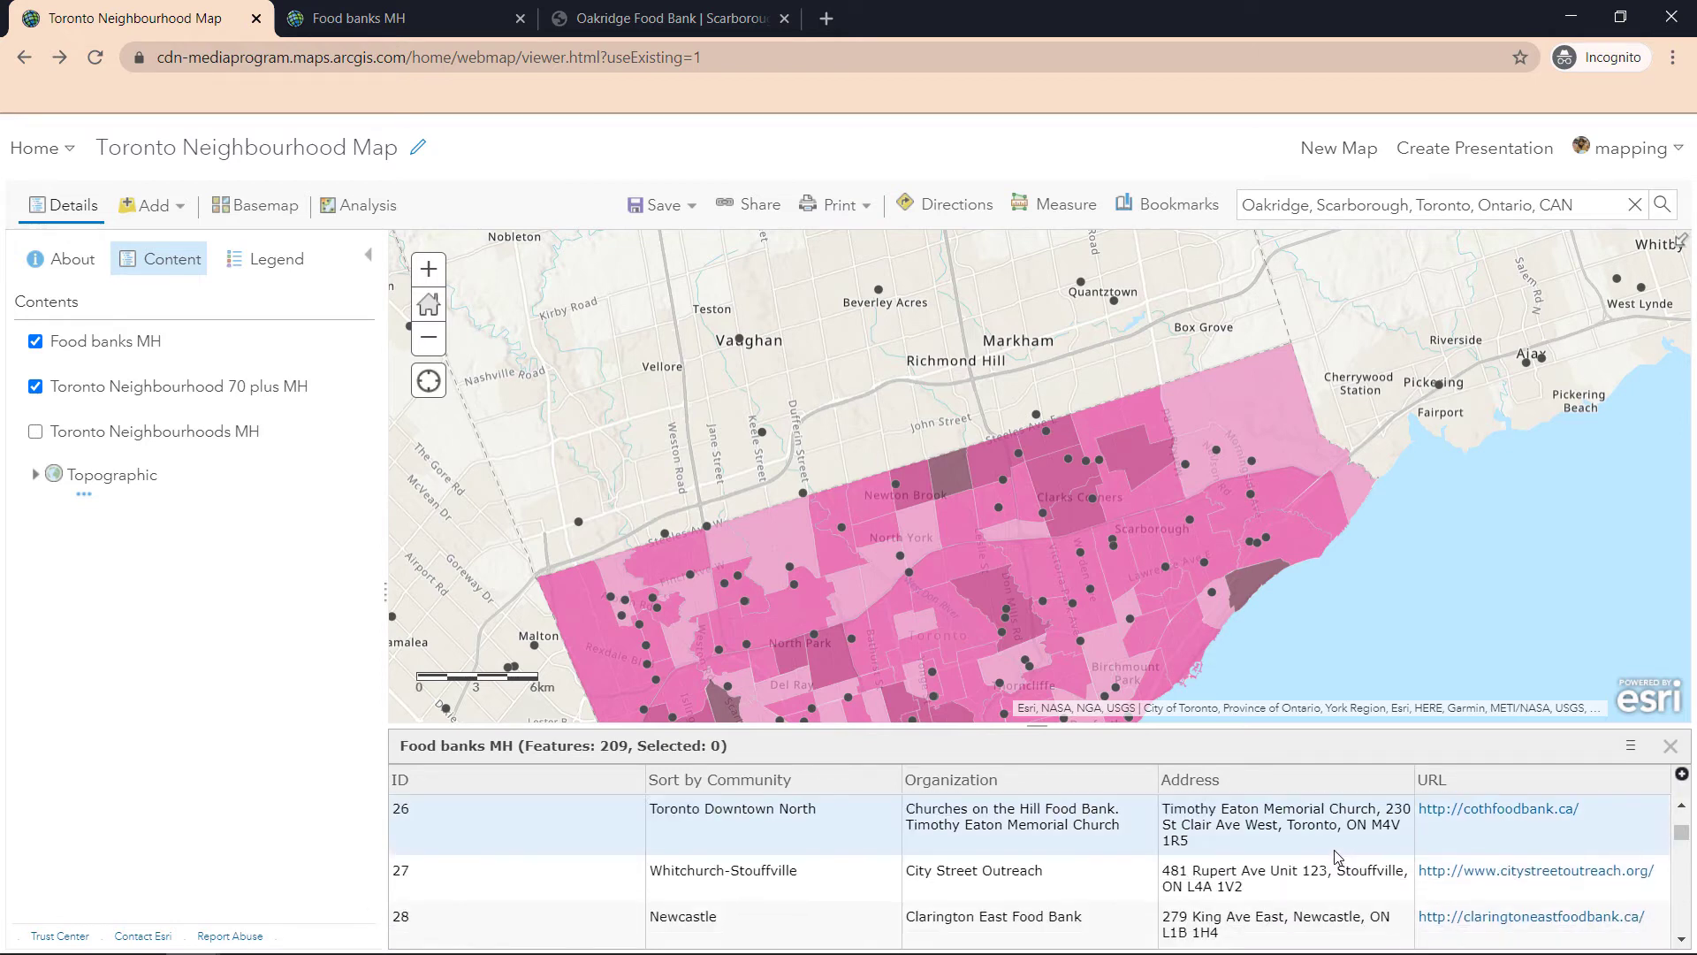
scroll(1337, 856, up, 1)
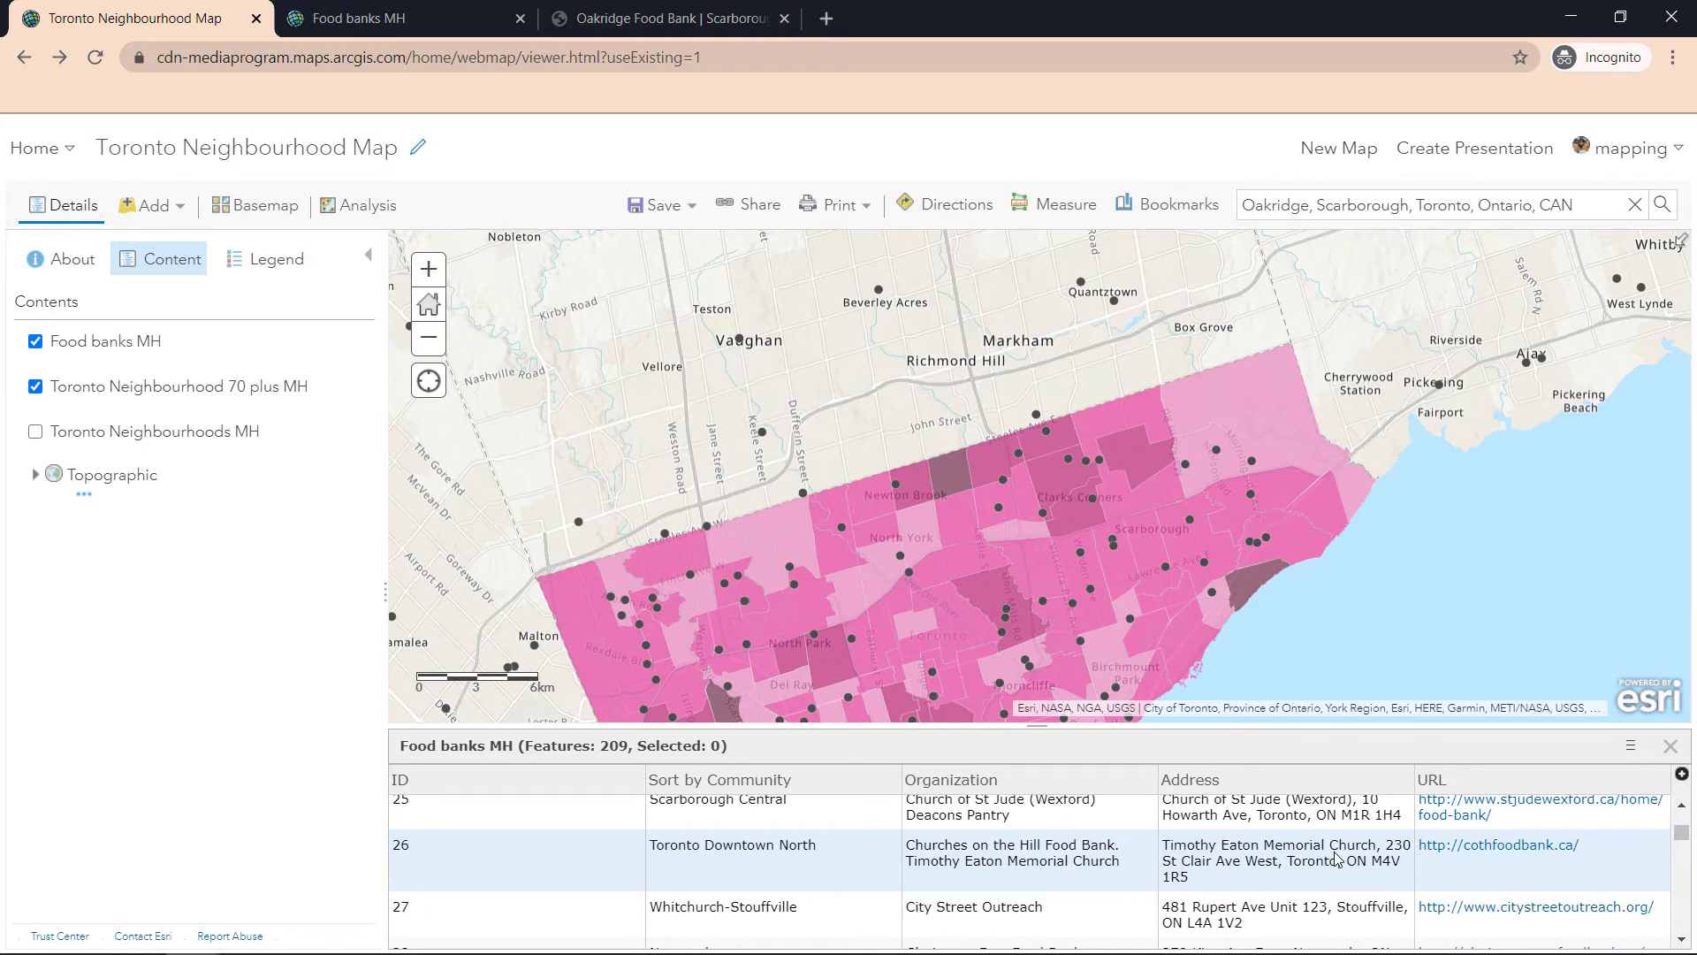
scroll(1313, 867, down, 1)
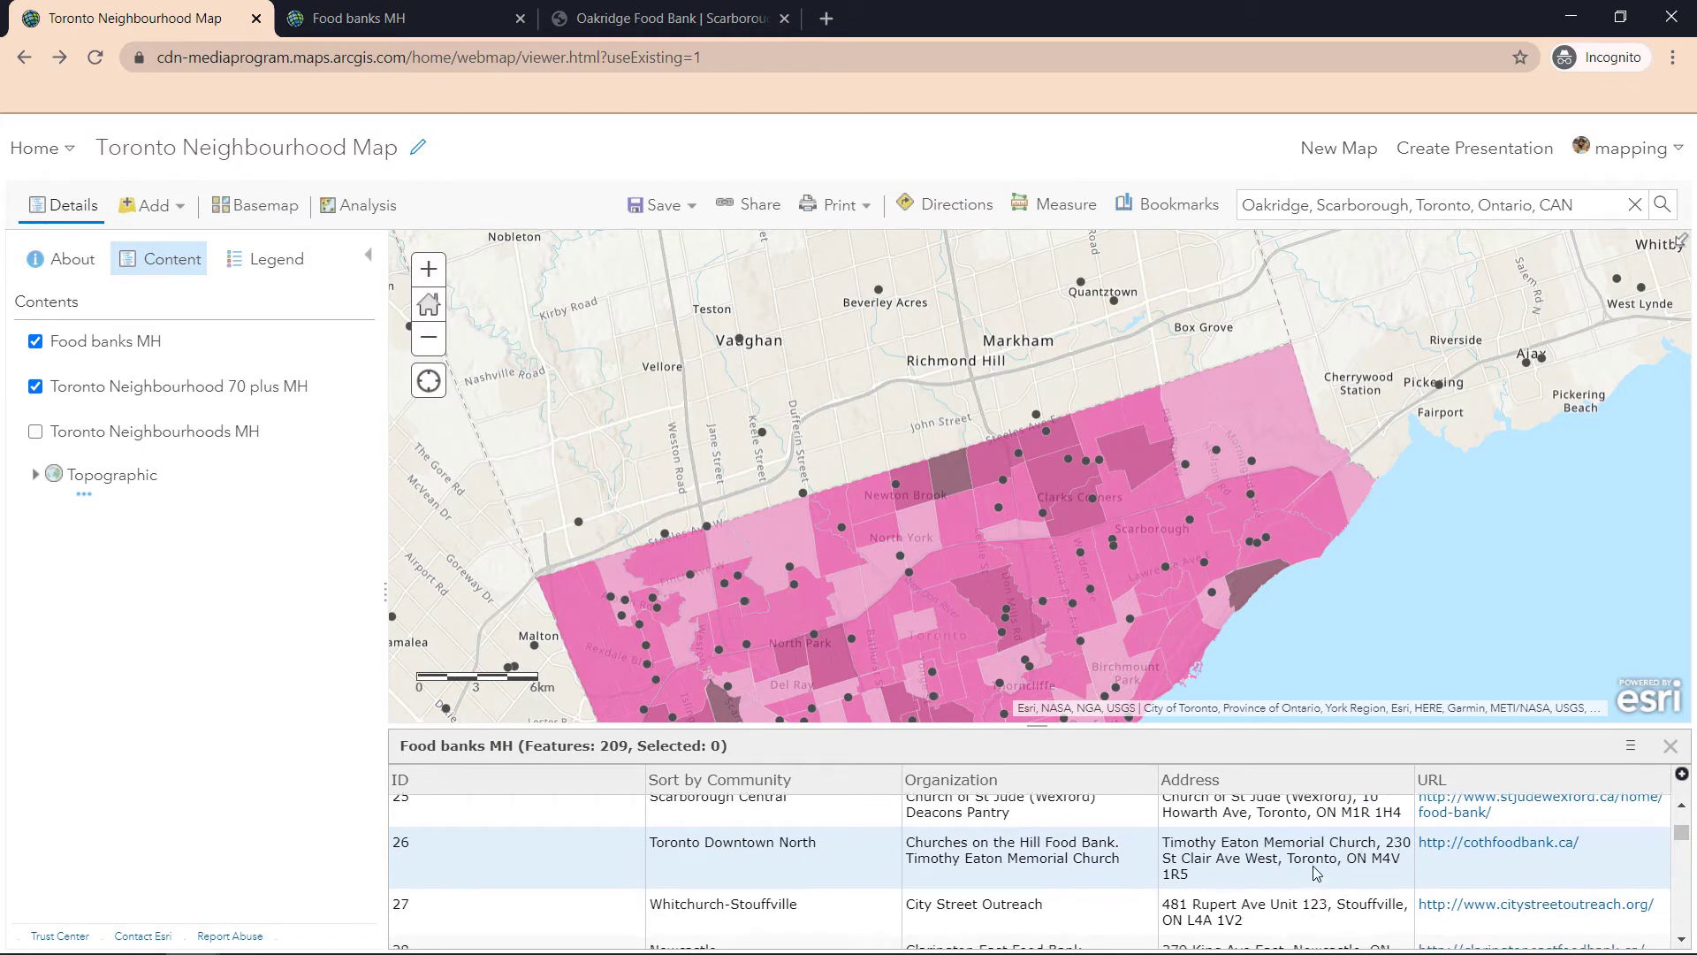
scroll(1317, 873, down, 3)
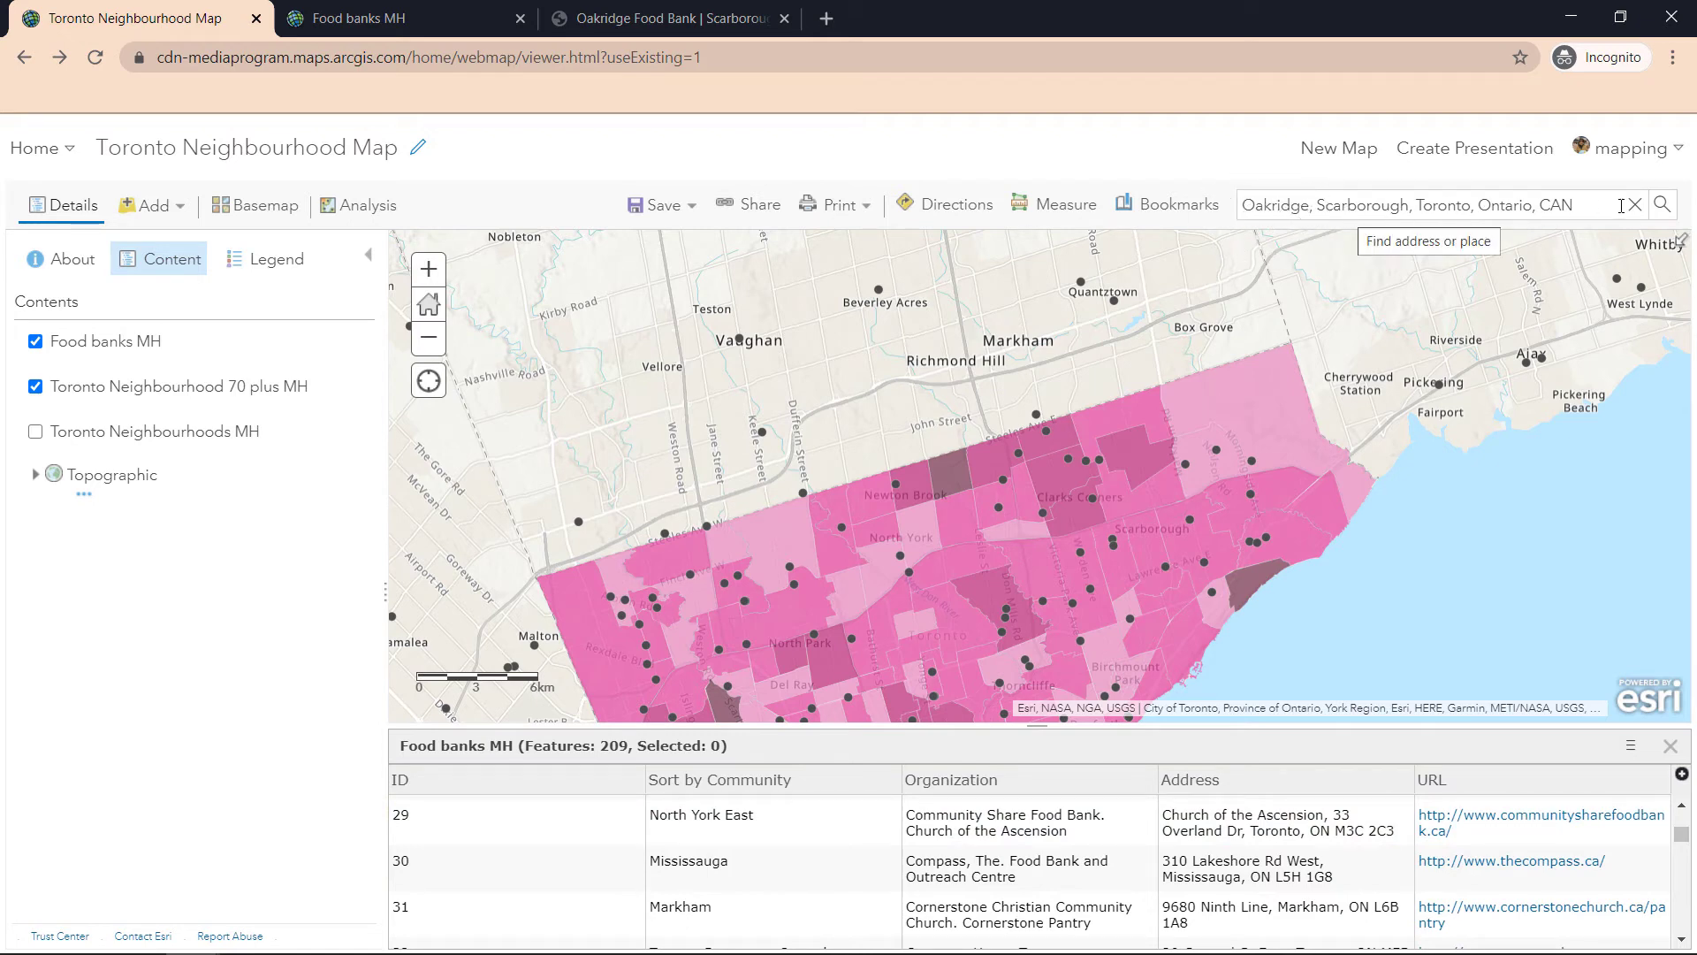
Locate Oakridge, Scarborough again, inspect the food bank point beside it and open the Food banks MH layer's item details
click(1662, 204)
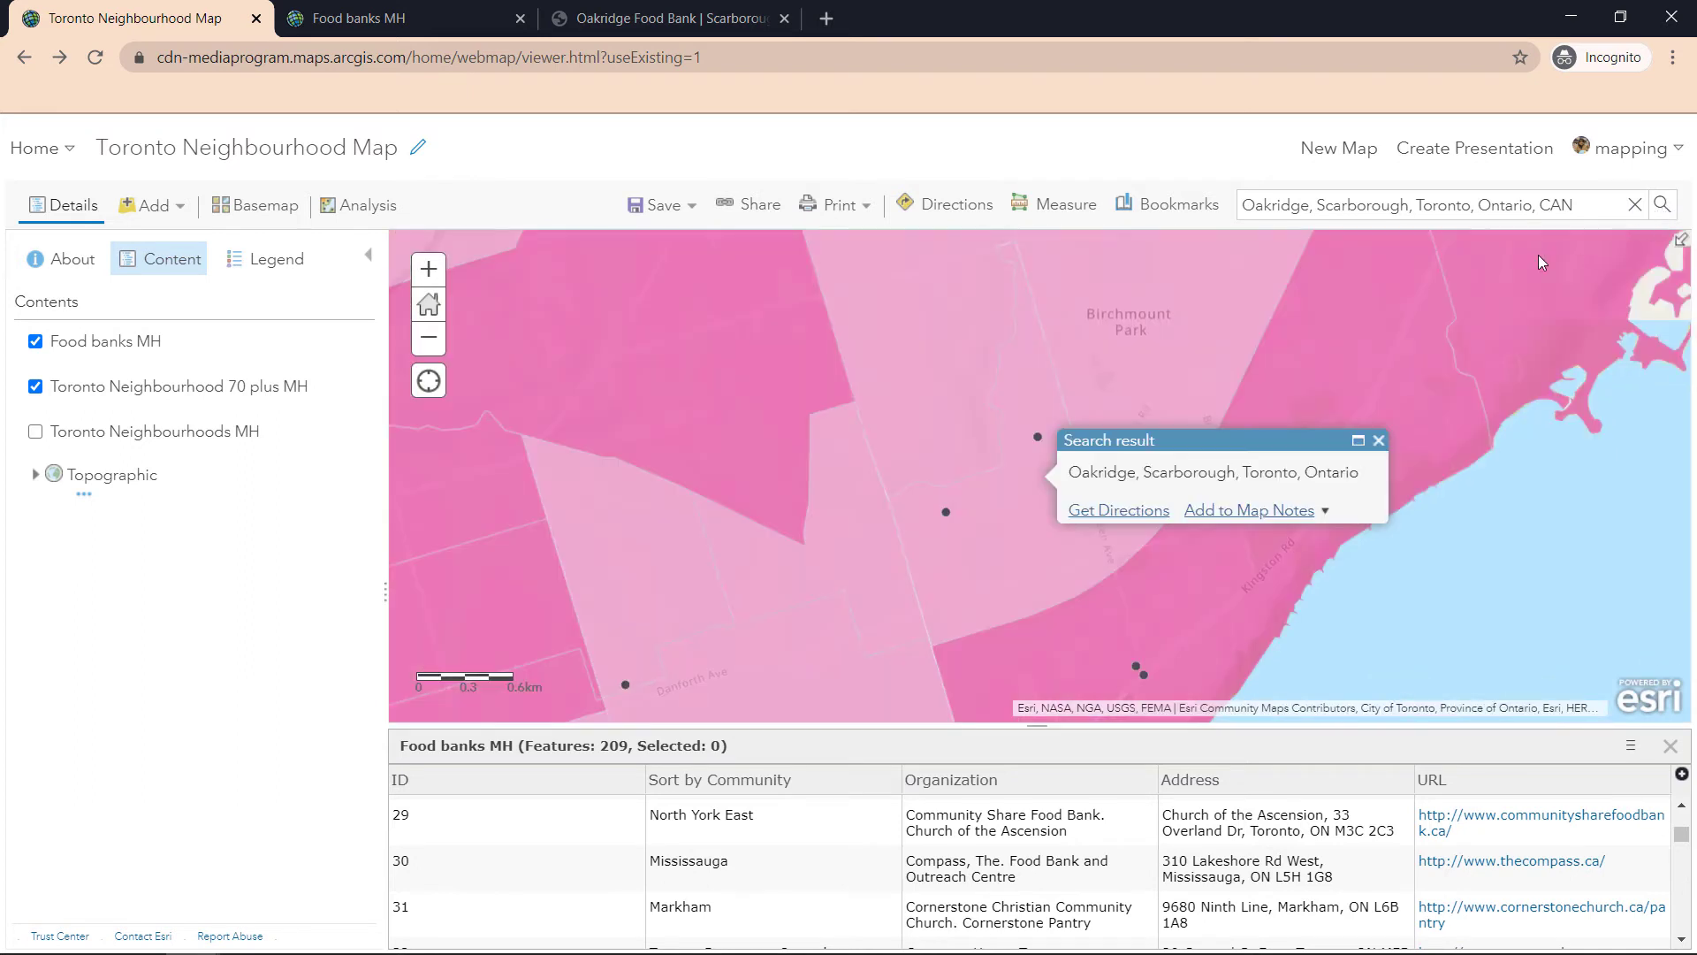
click(1035, 437)
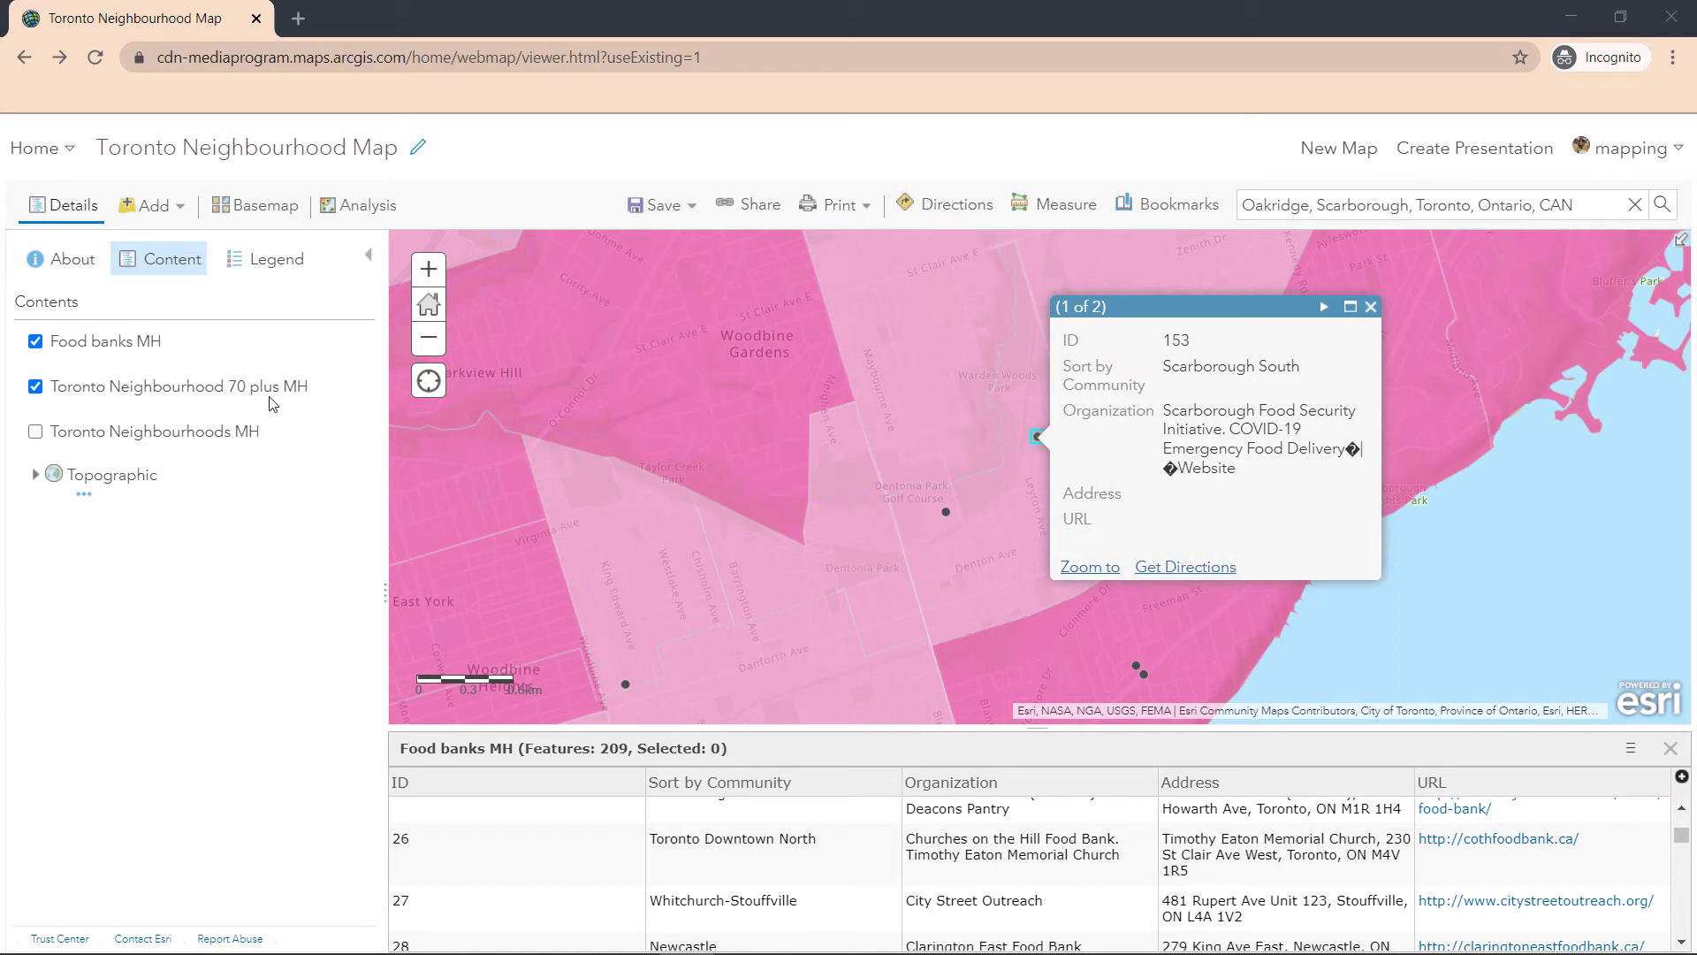
click(235, 363)
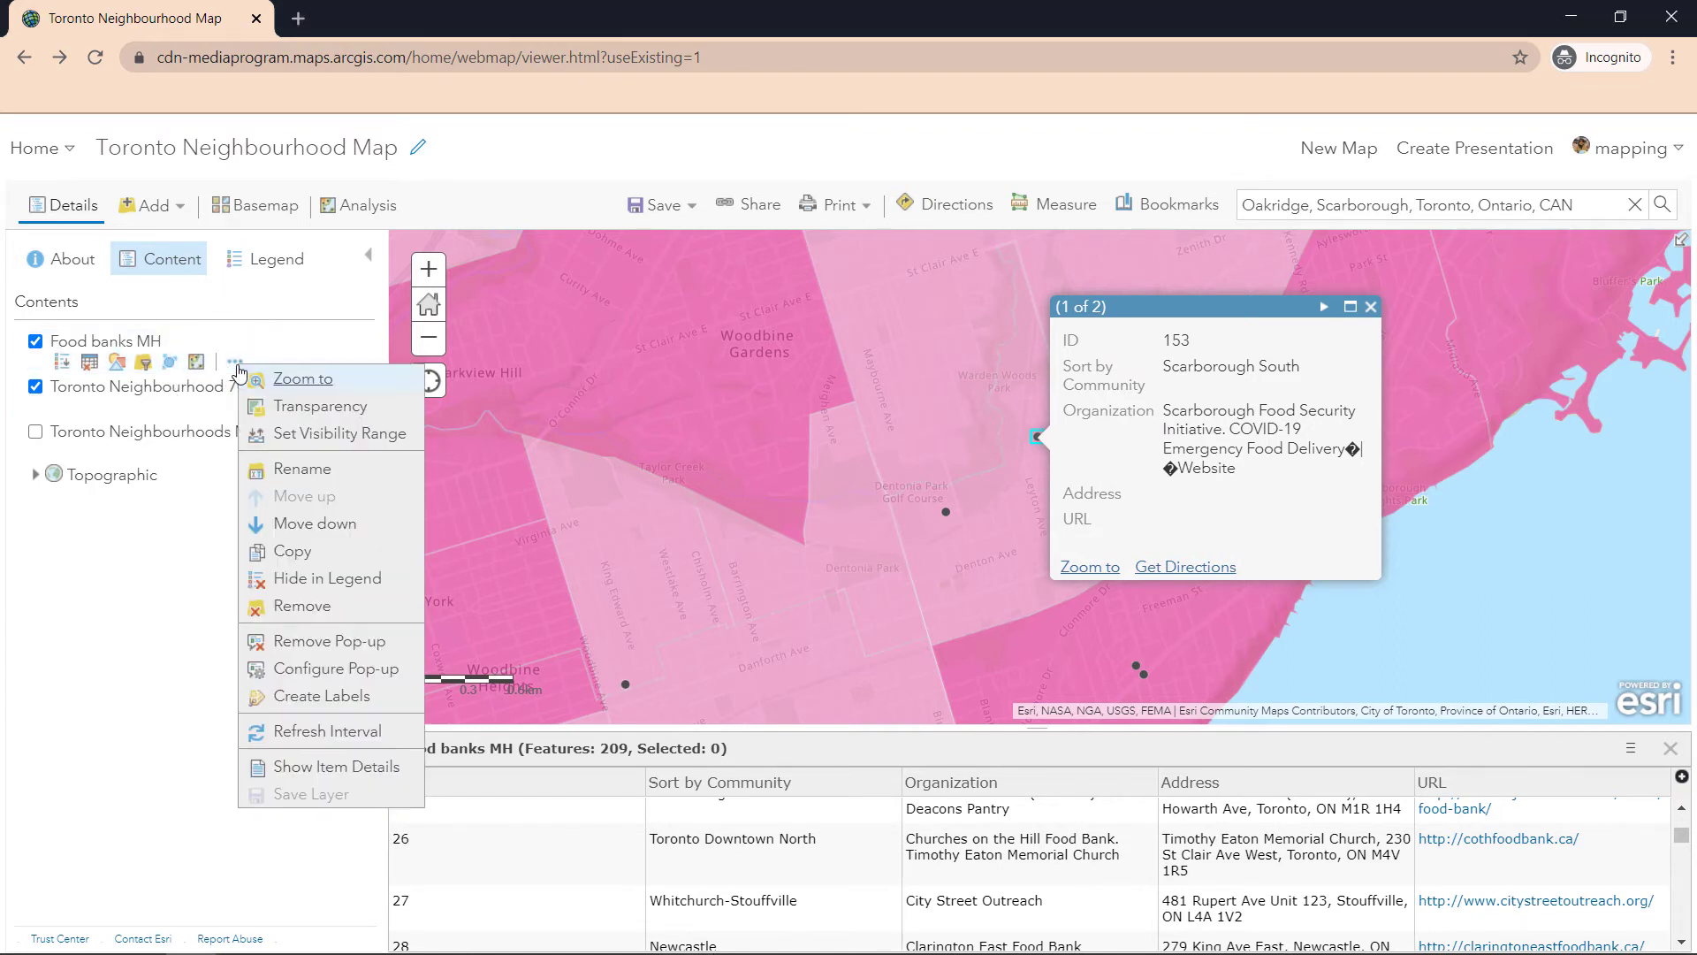
click(309, 775)
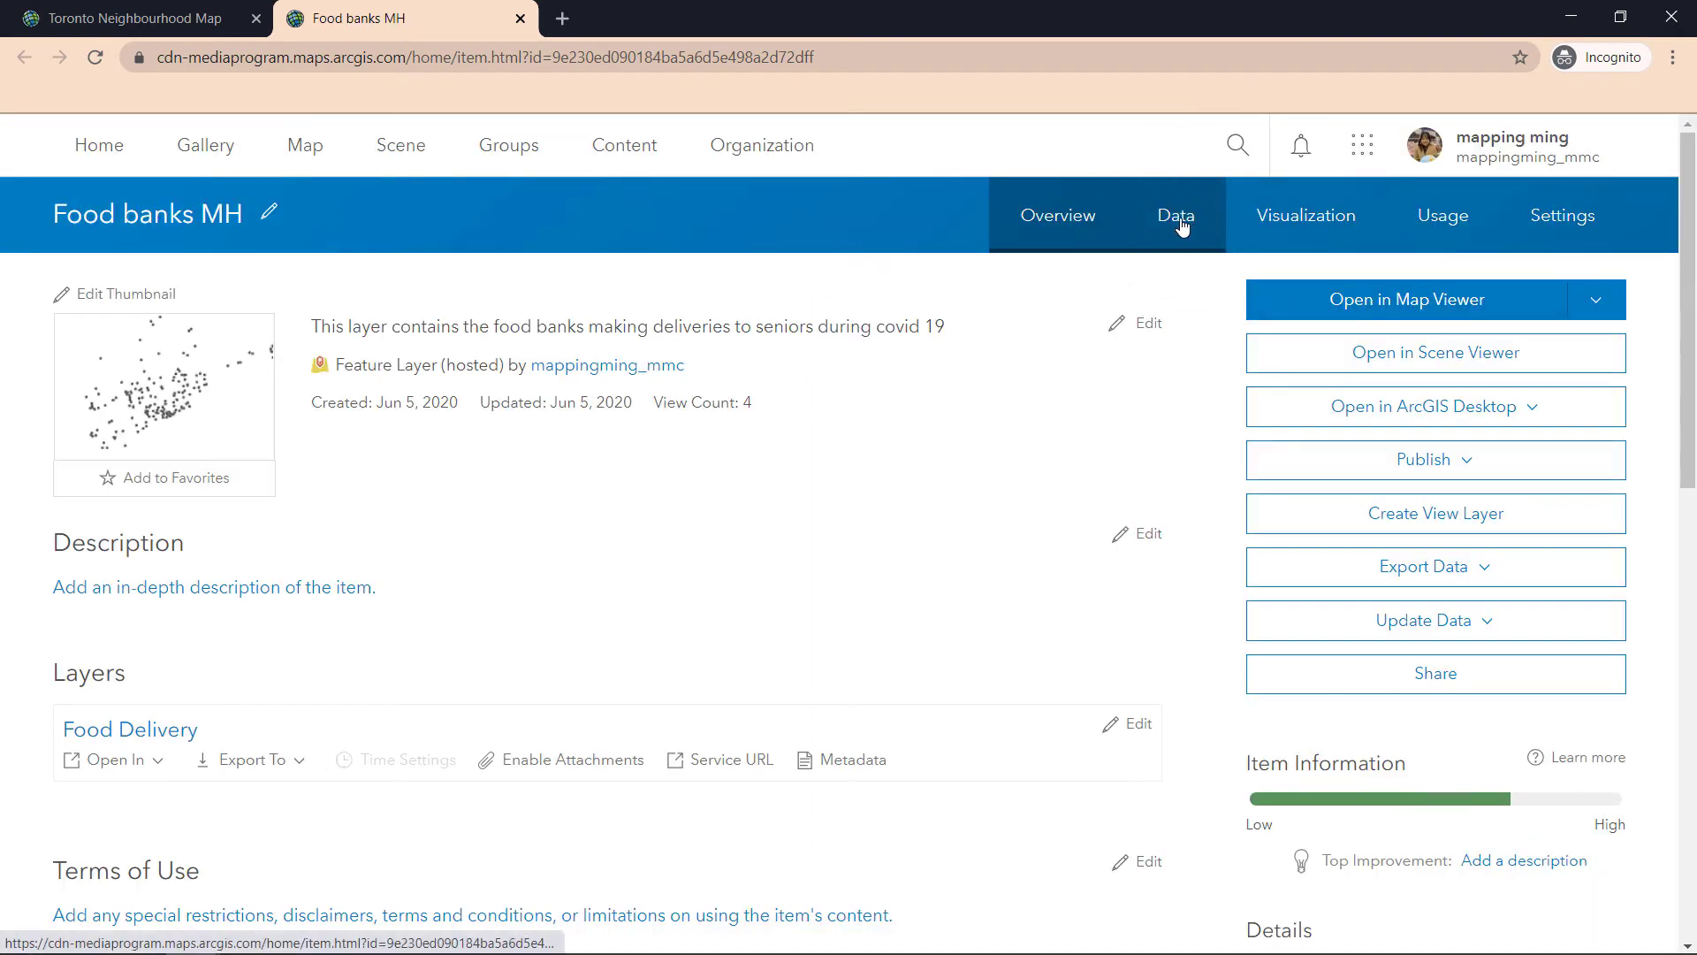
Open the Food banks MH data table and check the map for the ID of the Oakridge food bank lacking an address
click(1181, 222)
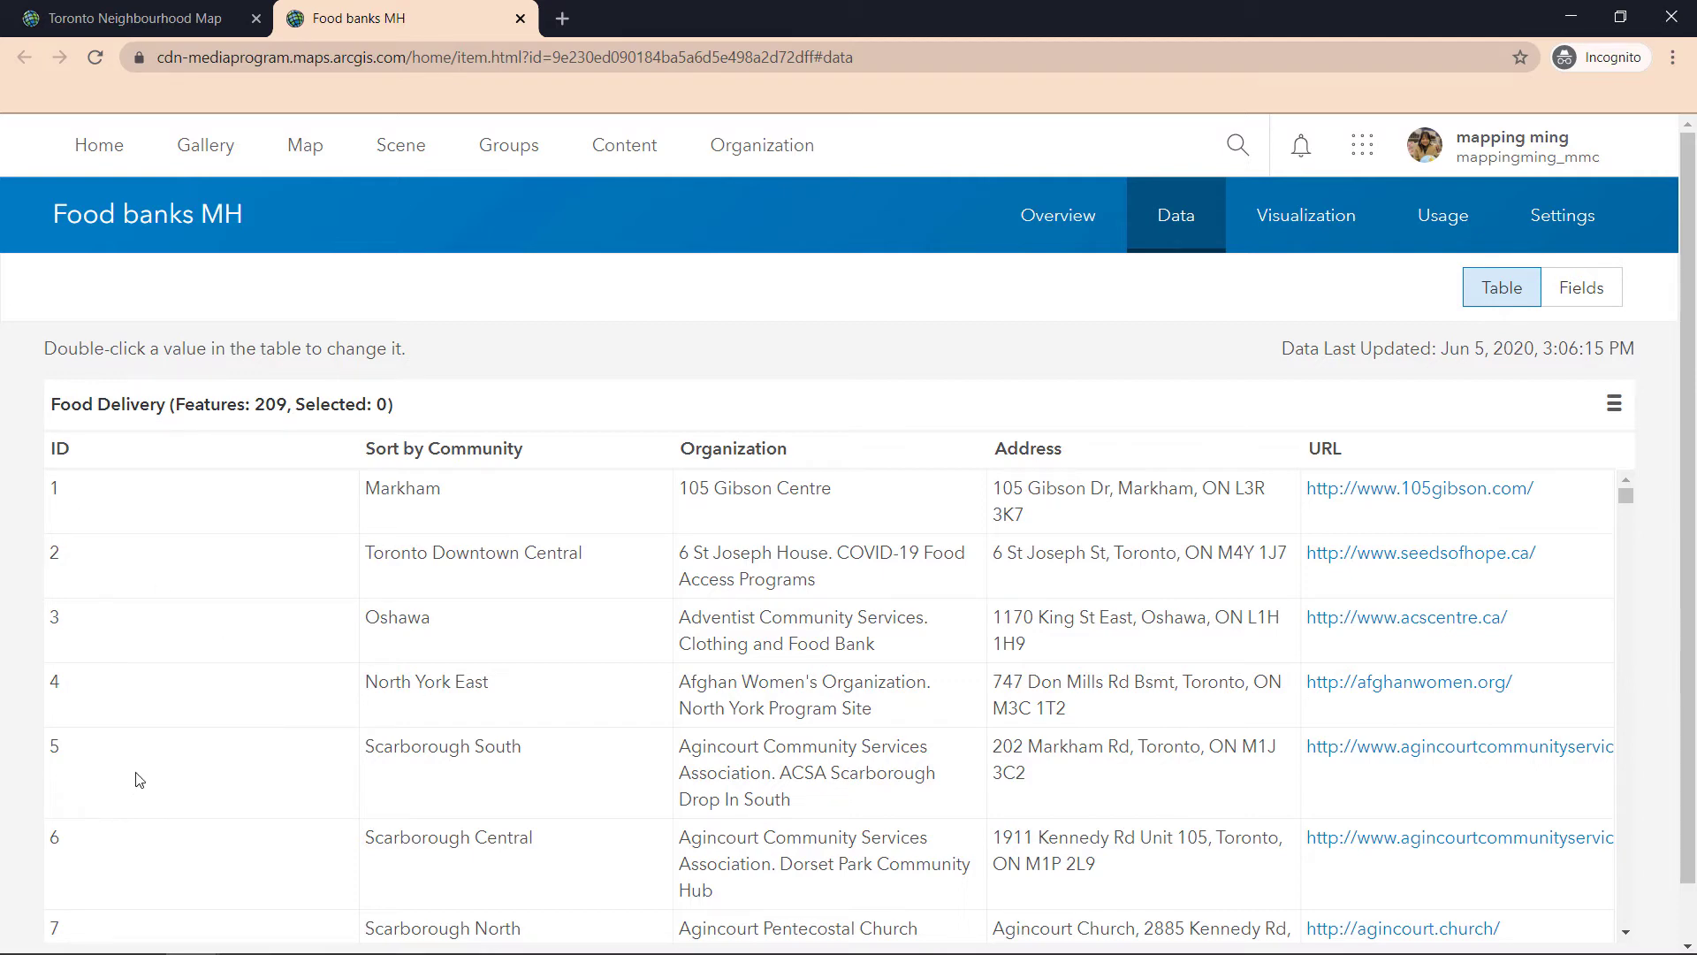
click(112, 32)
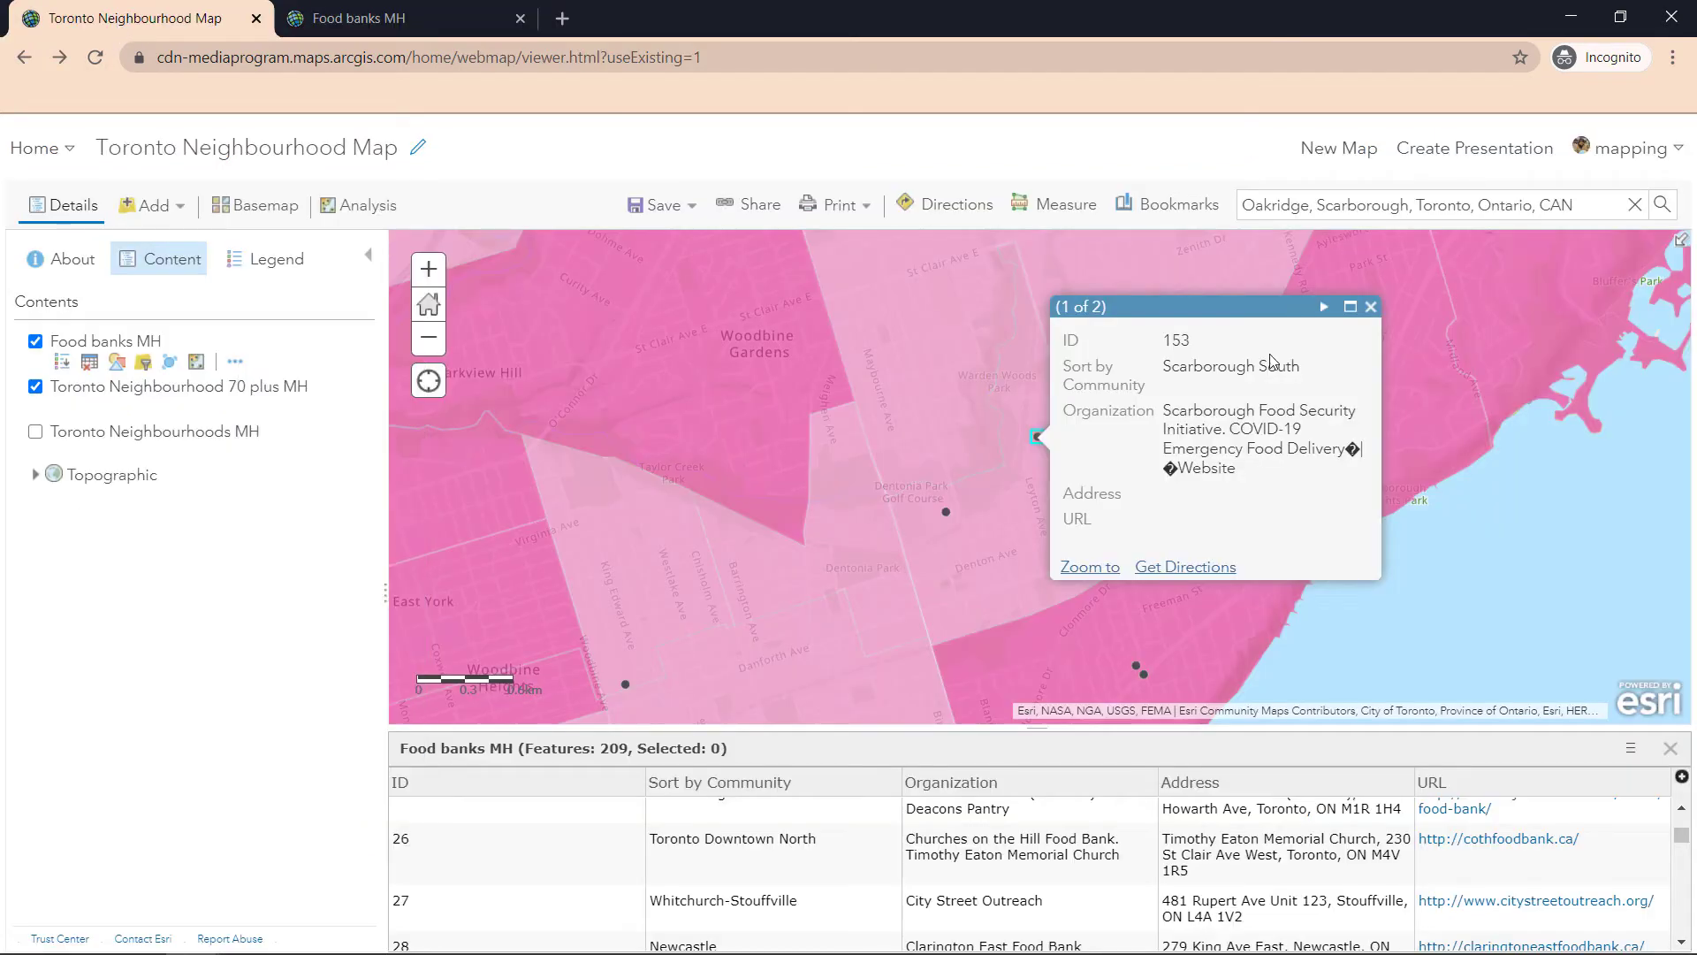
key(ctrl)
click(313, 25)
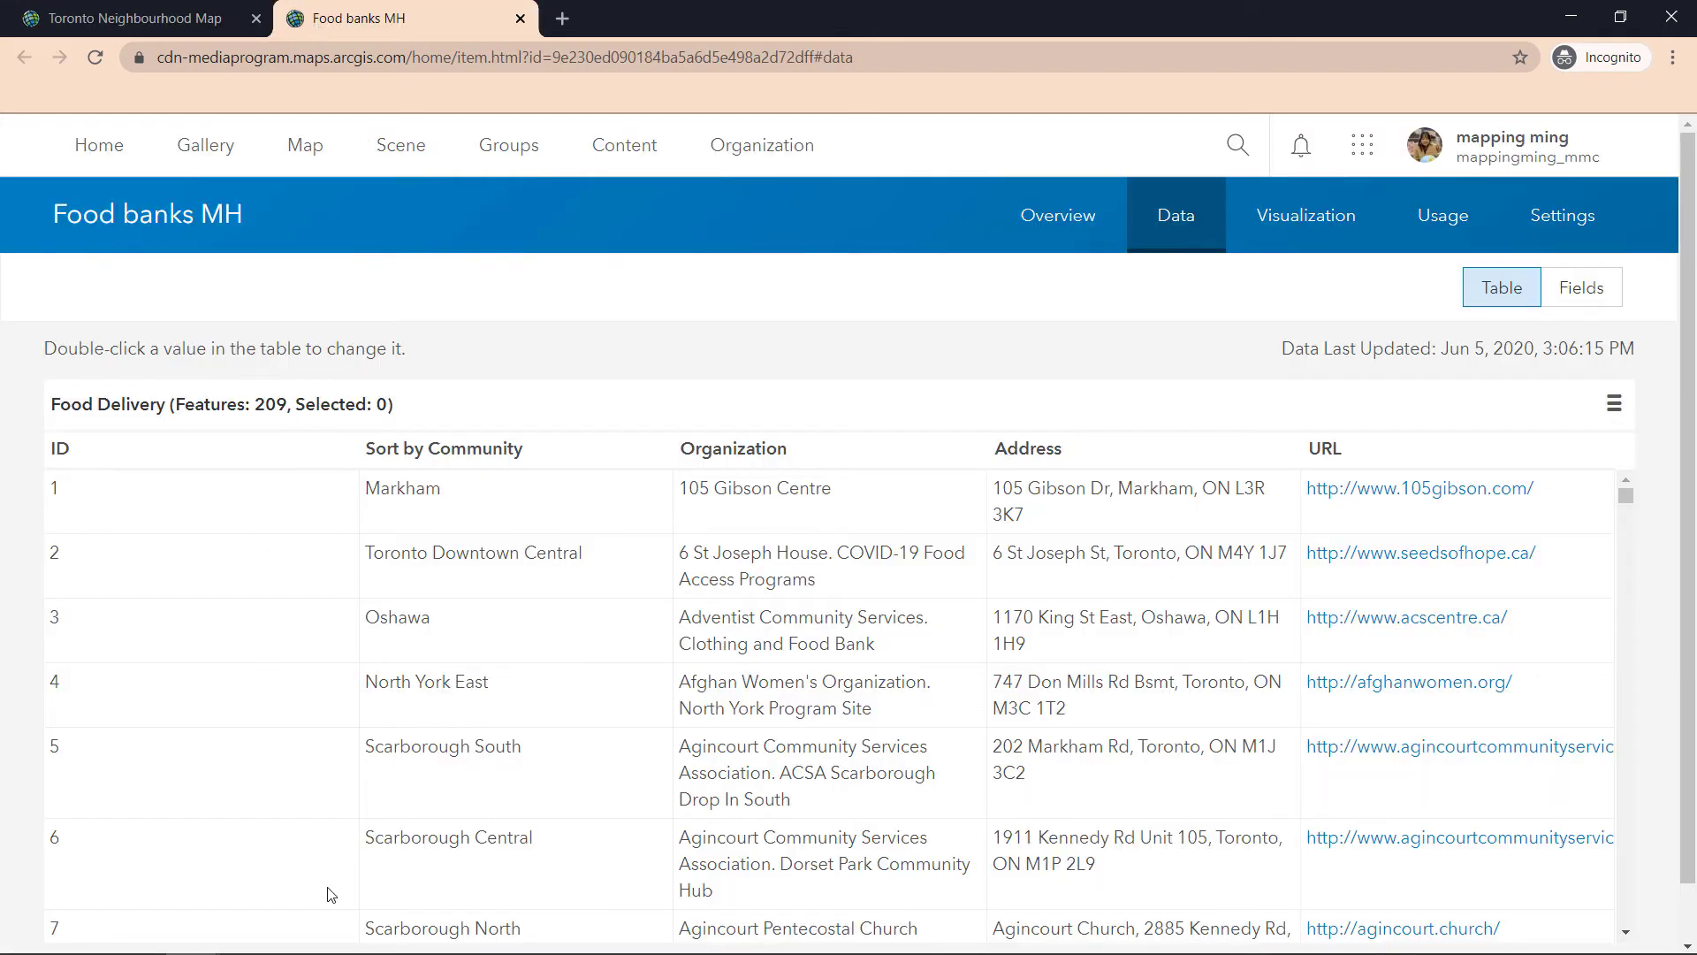
key(alt+Tab)
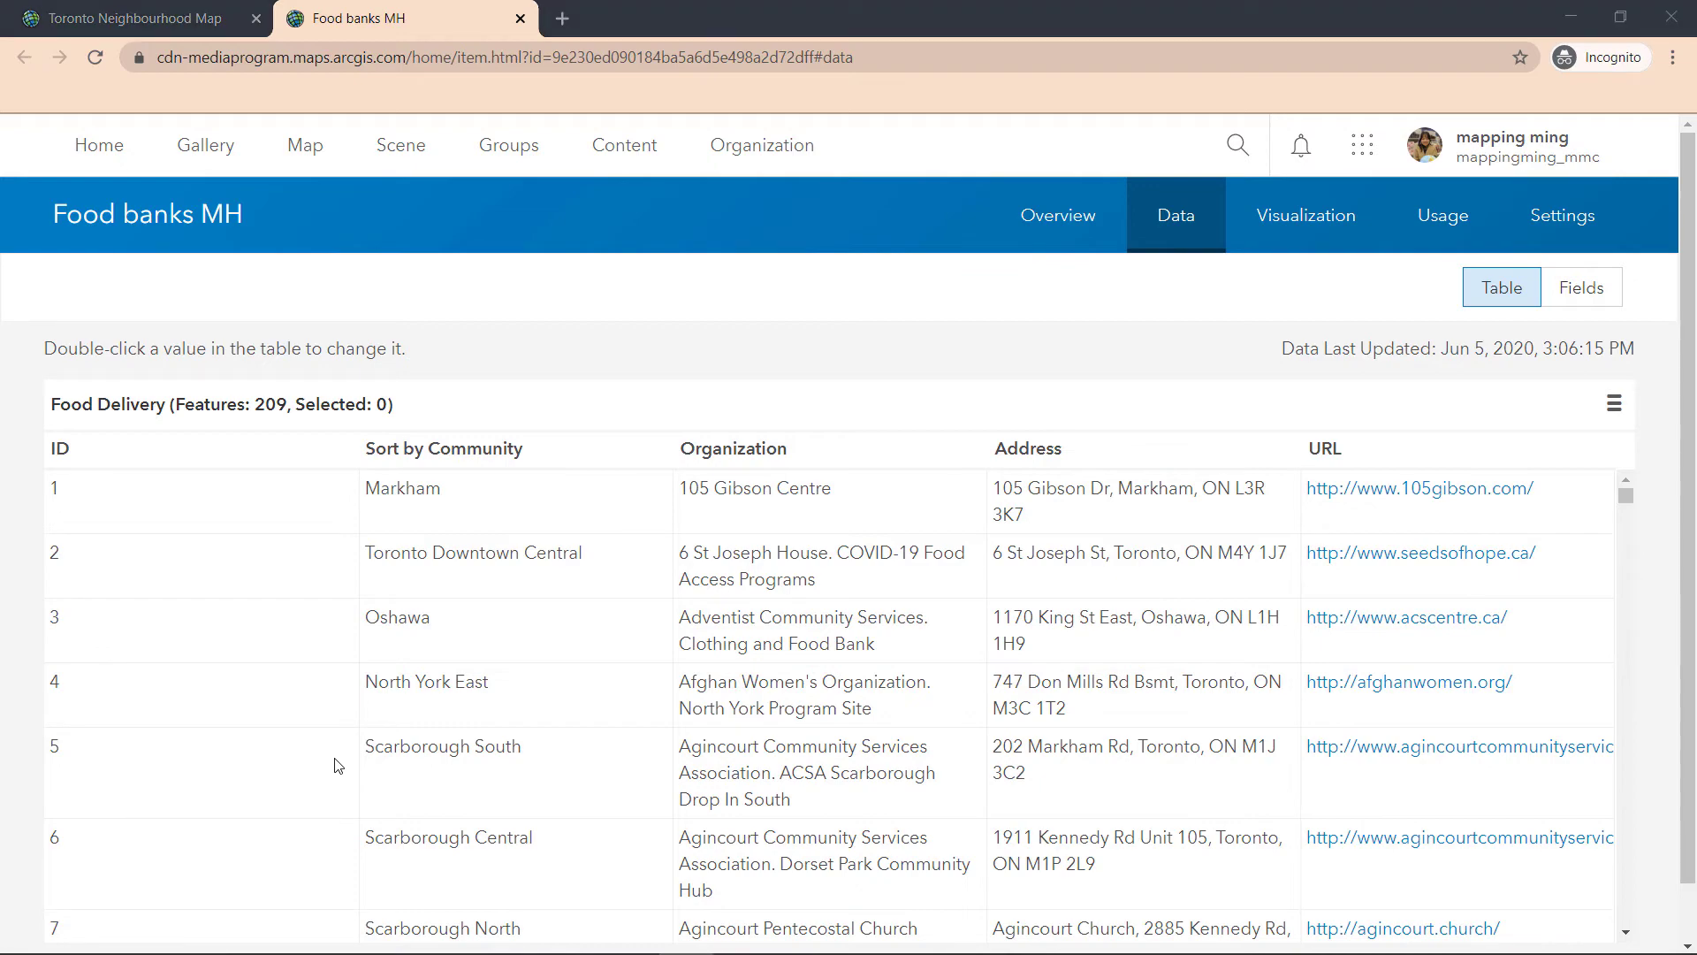
Set the address of record 153, Scarborough Food Security Initiative, to Toronto in the layer's data table and review the entries below it
scroll(339, 766, down, 3)
drag(1609, 500, 1598, 823)
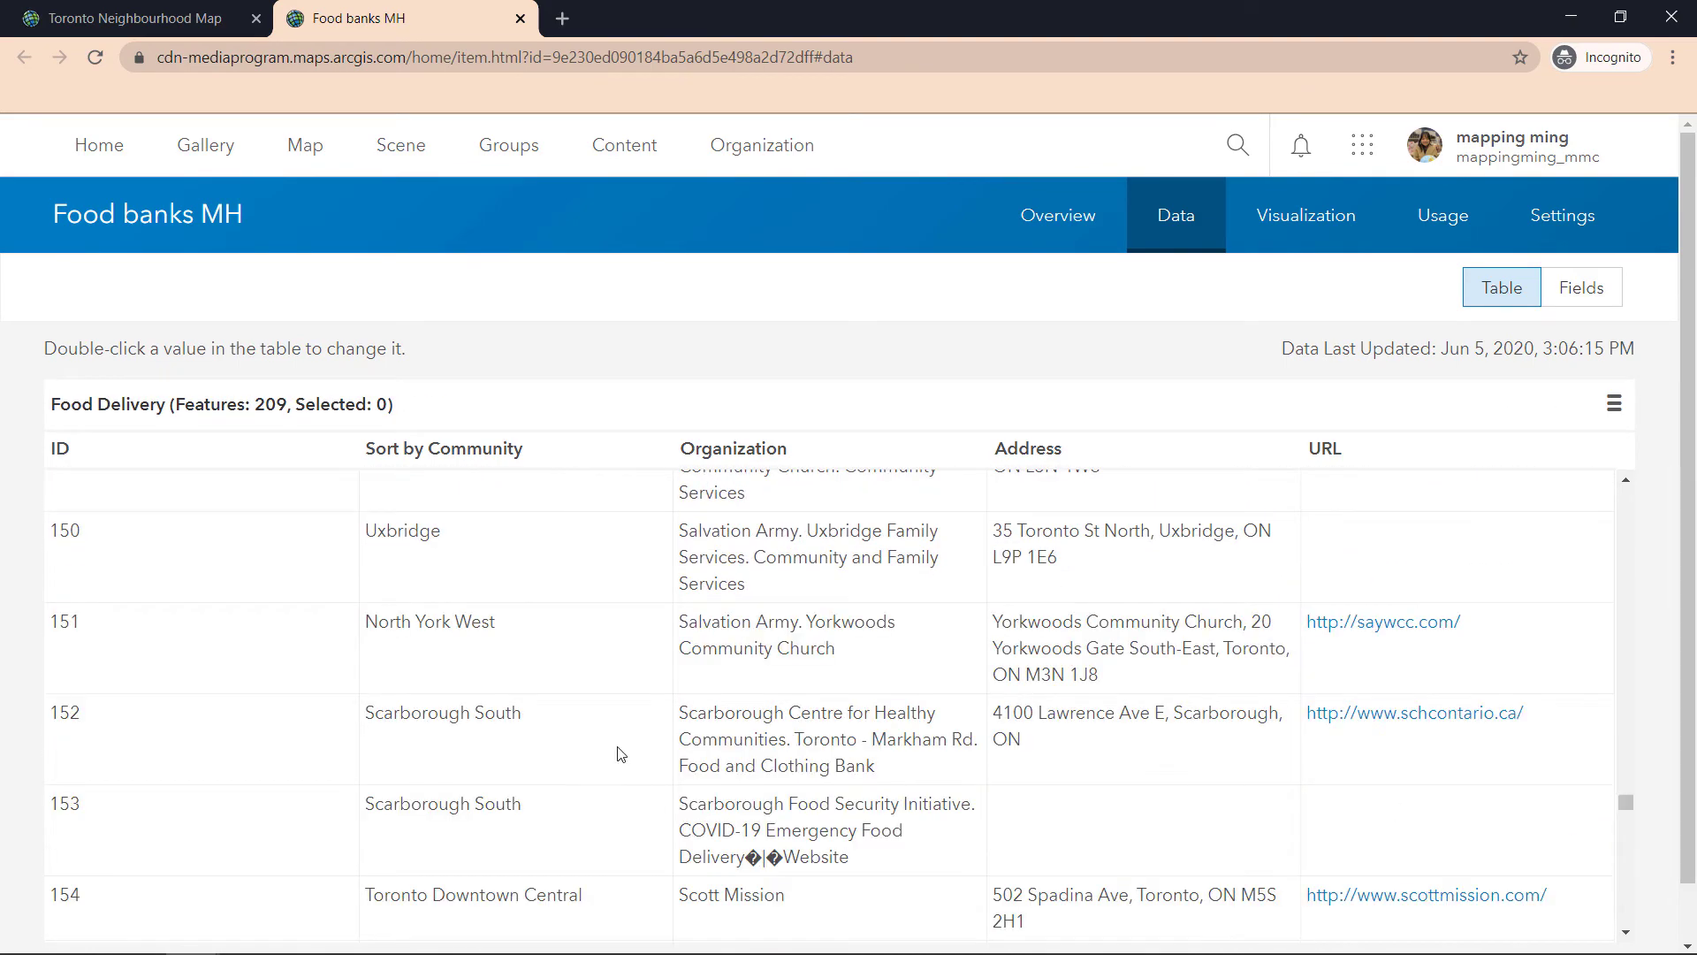
click(542, 850)
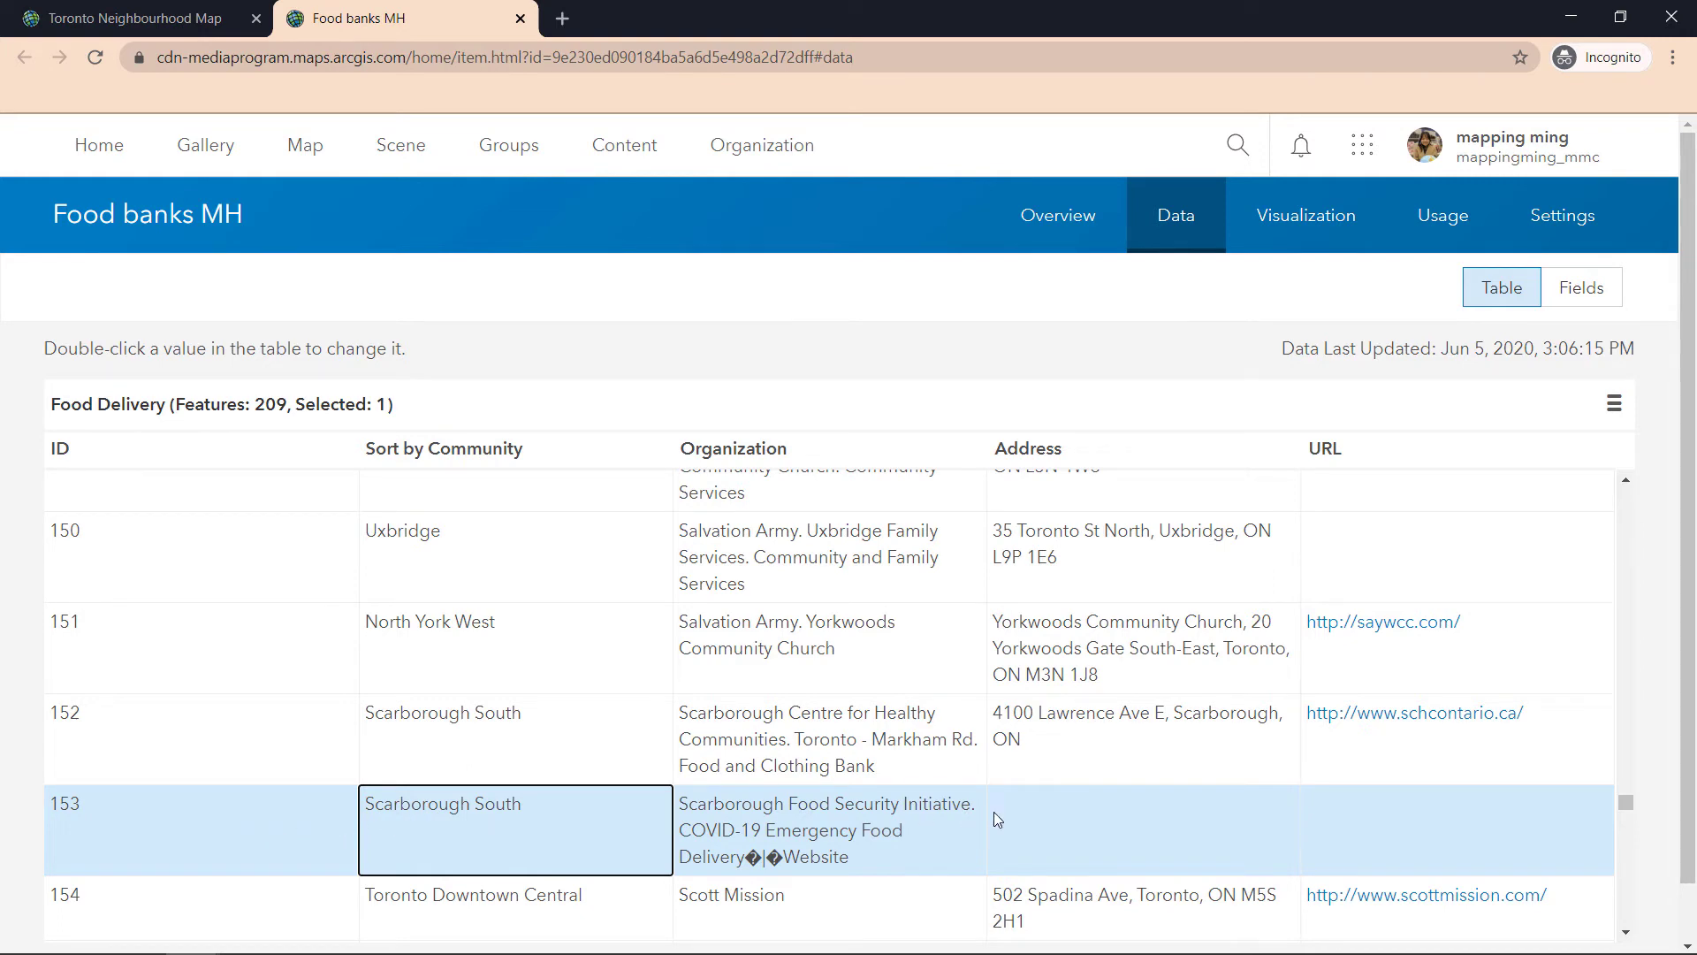
double_click(1075, 809)
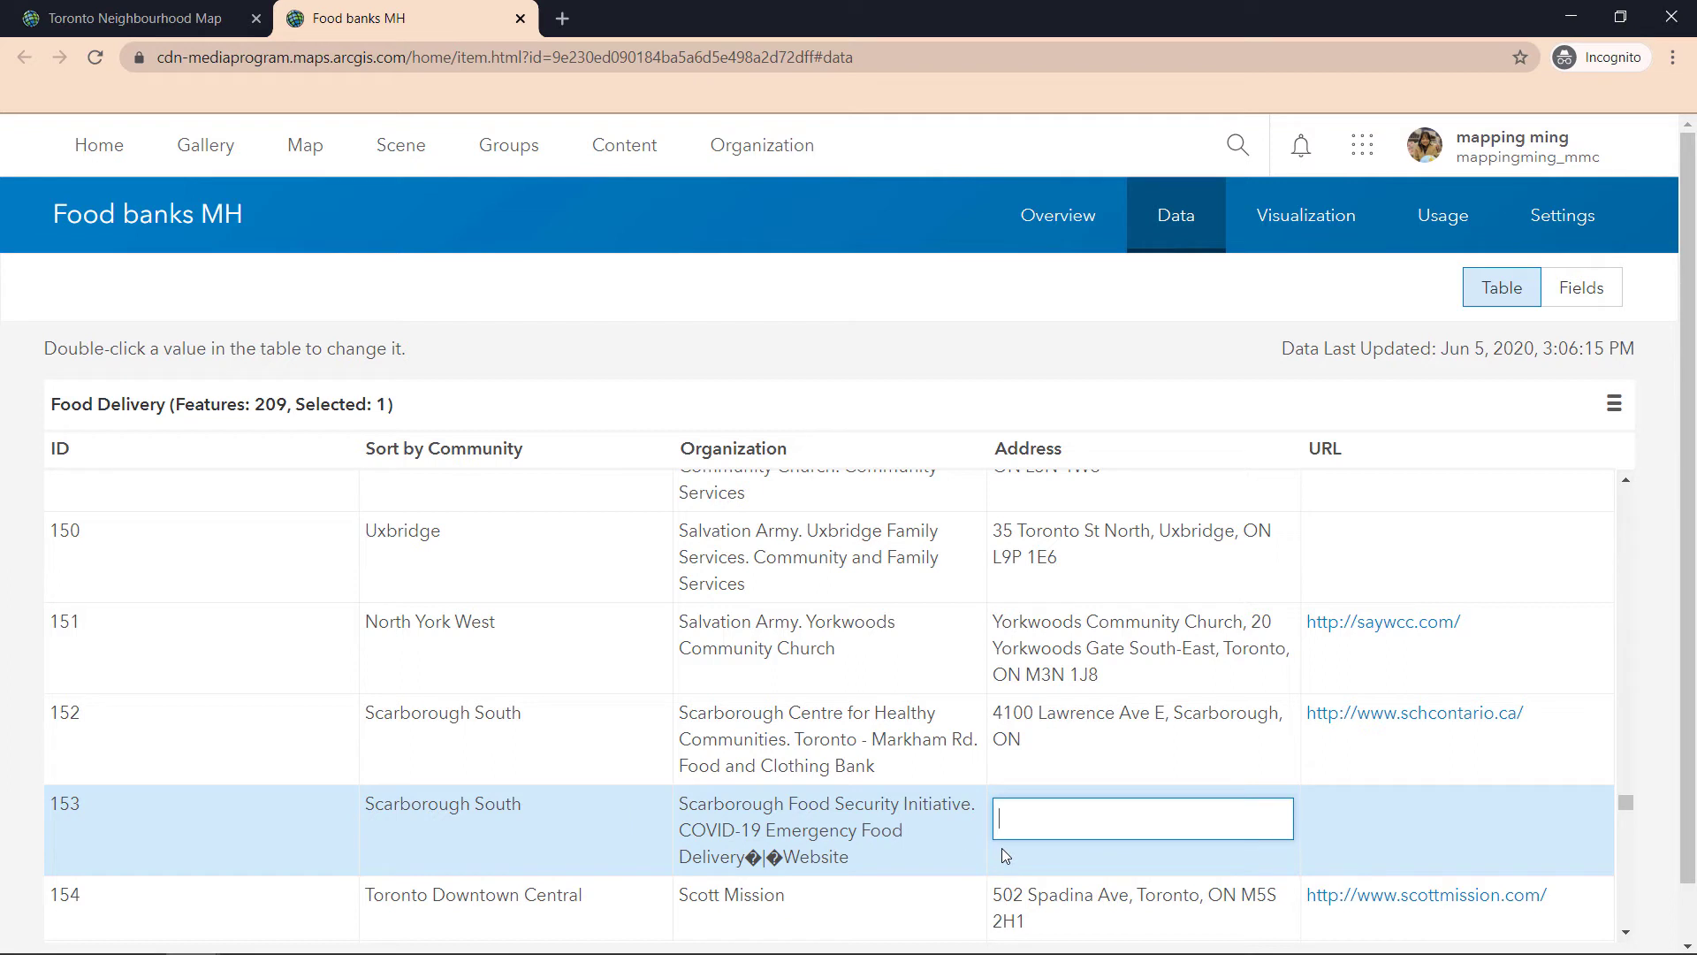
text(Toronto)
key(Return)
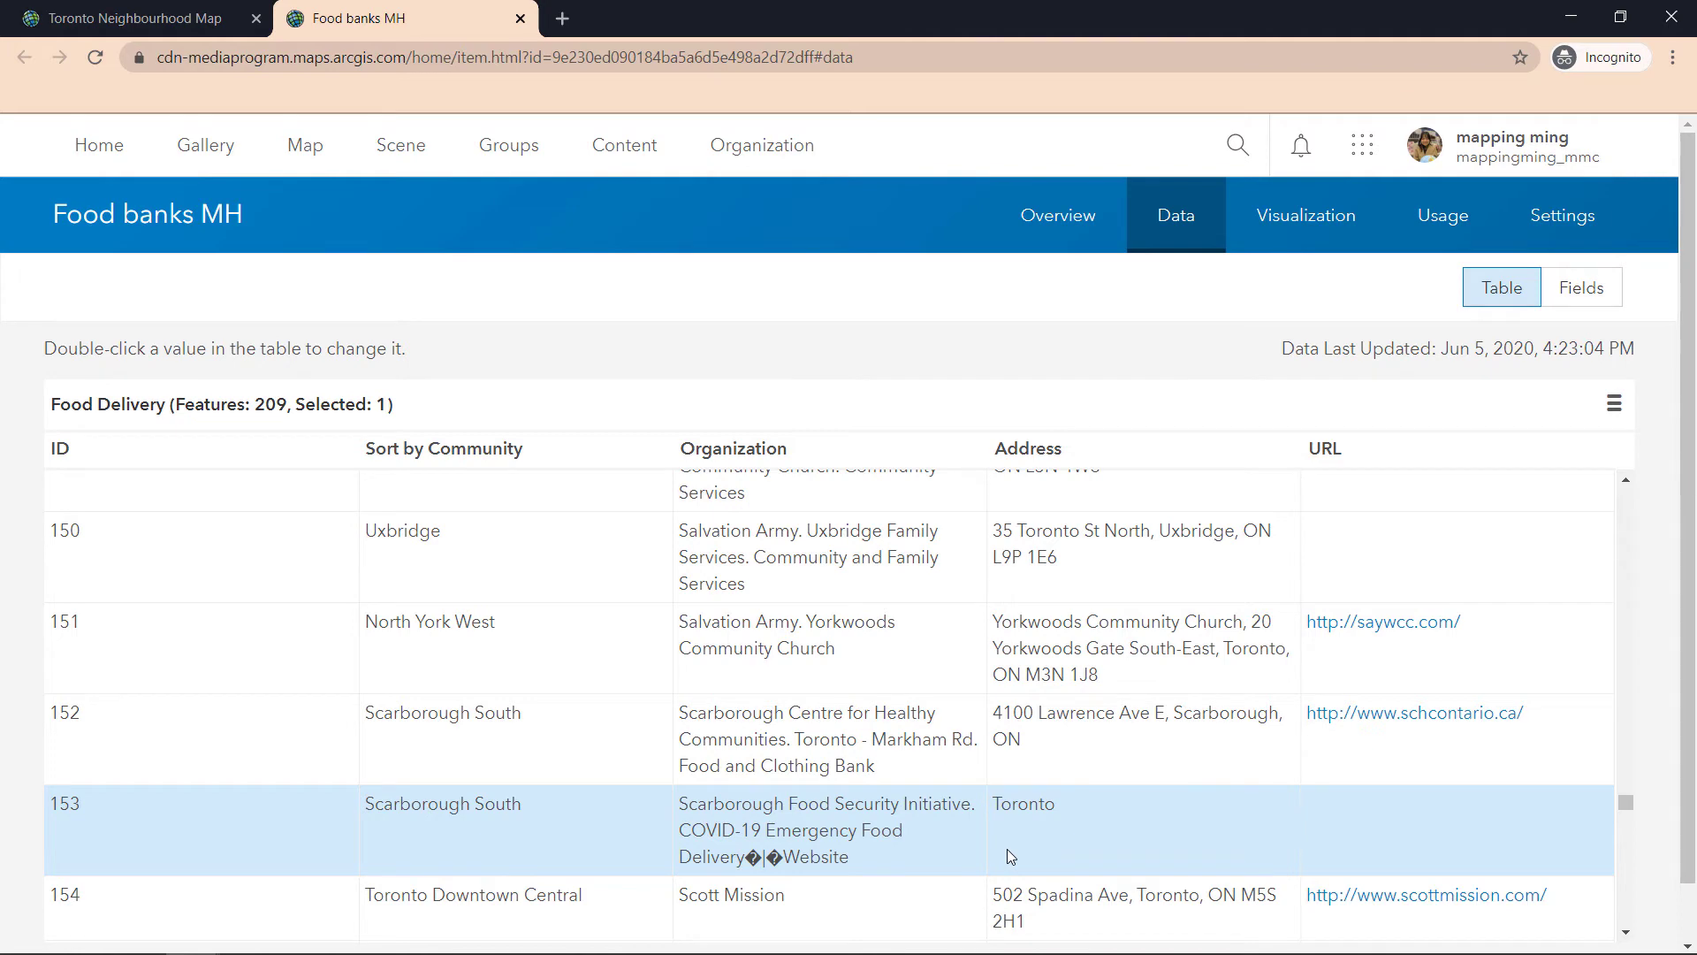
key(ctrl)
scroll(1214, 747, down, 3)
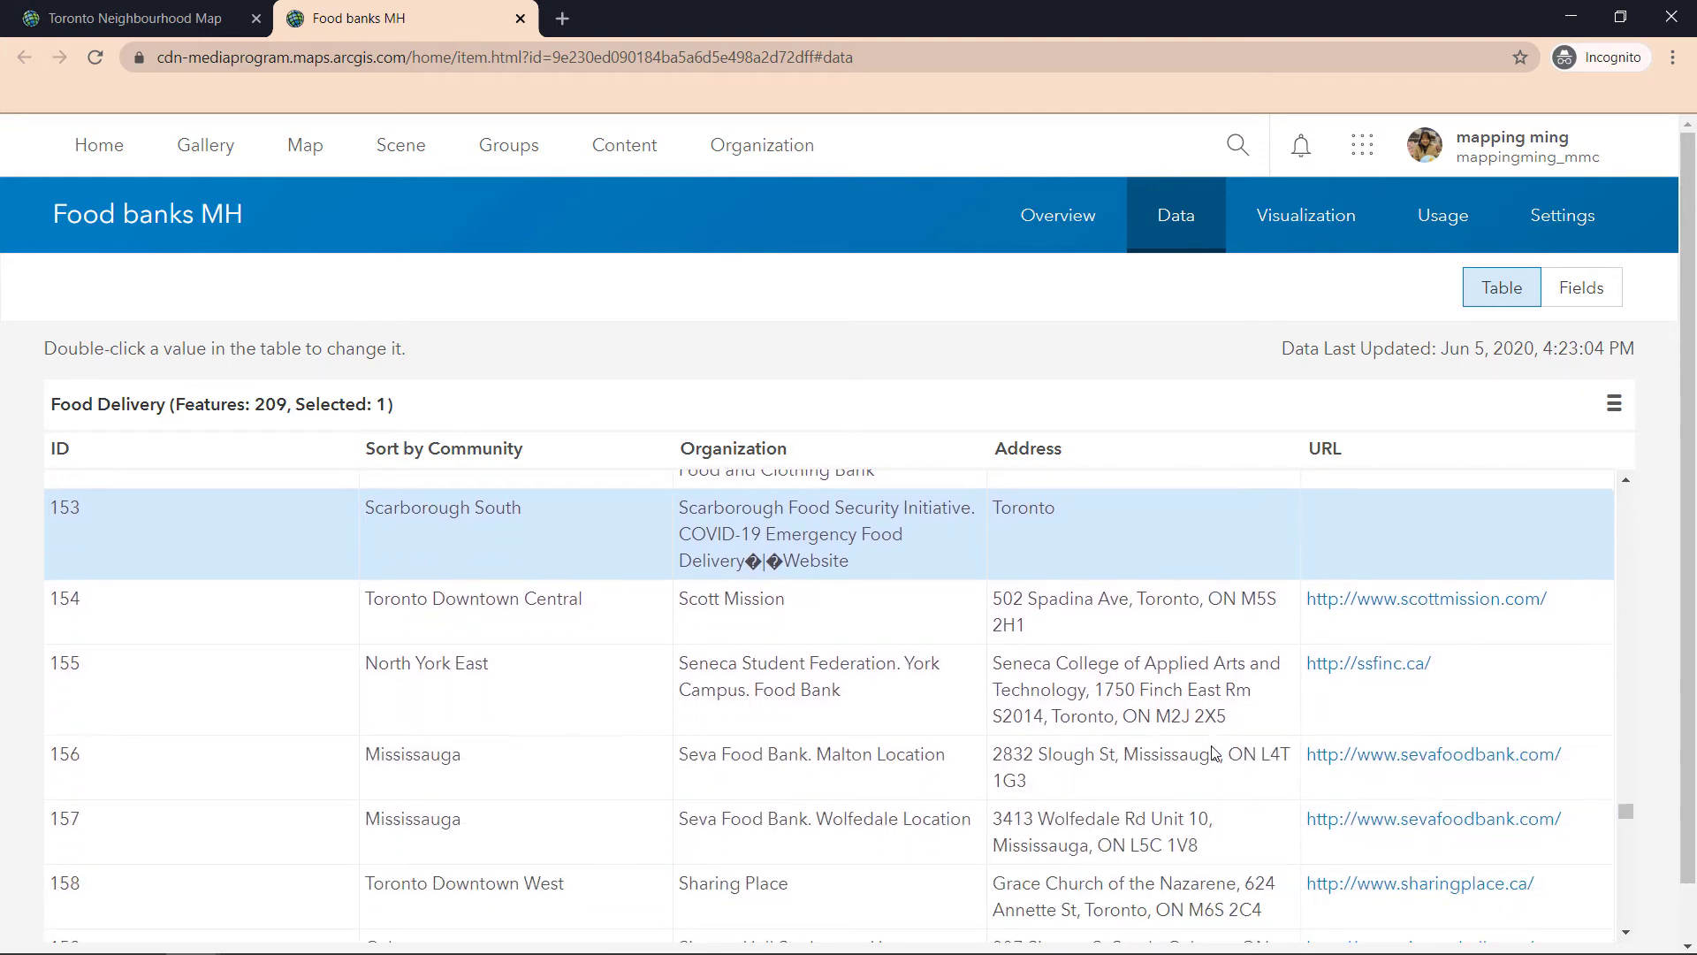
scroll(1213, 752, down, 1)
scroll(1216, 752, down, 3)
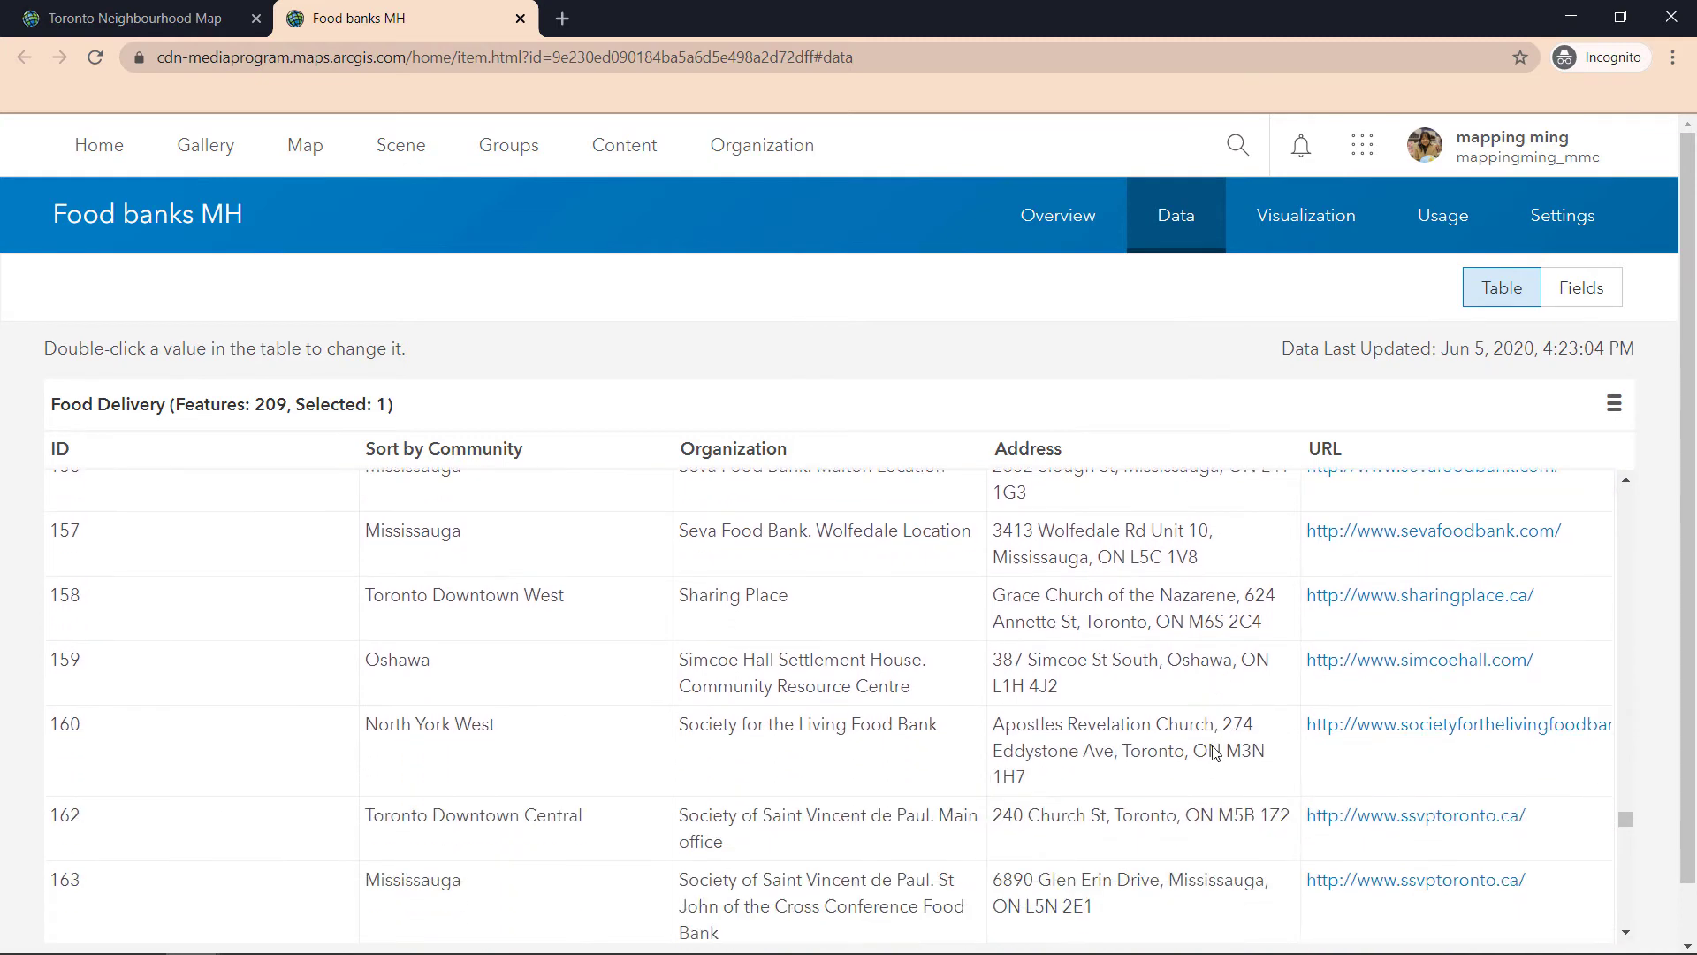
Return the Toronto Neighbourhood Map to its default extent and reload it
click(160, 31)
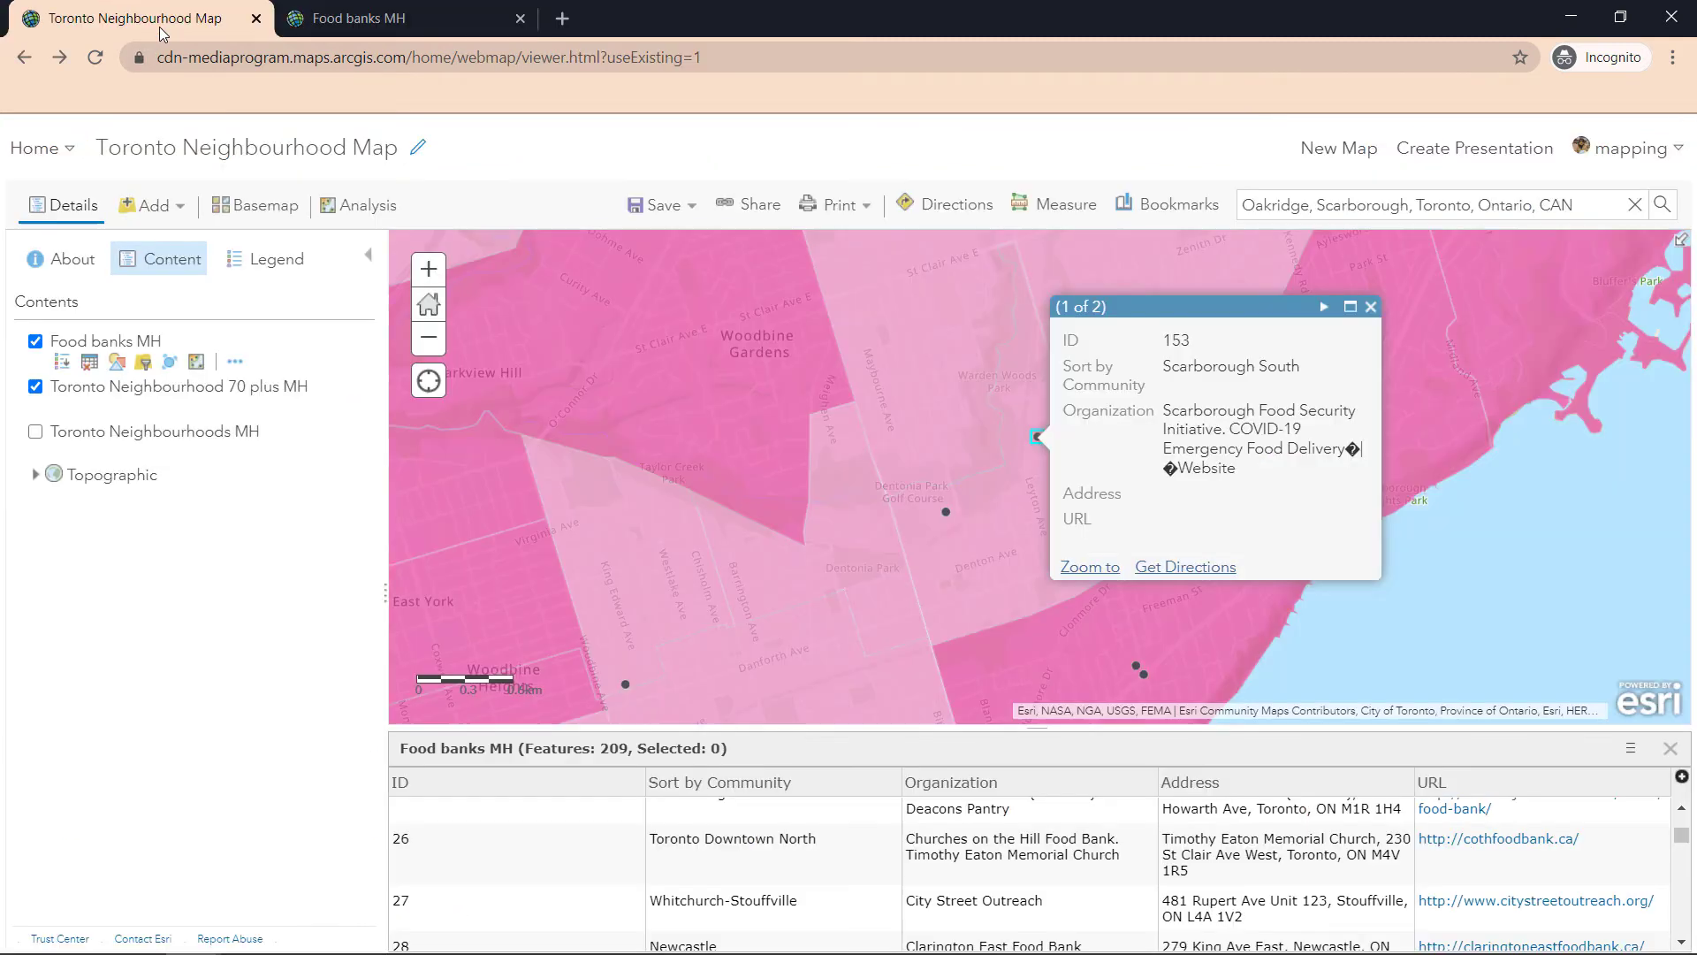
click(431, 320)
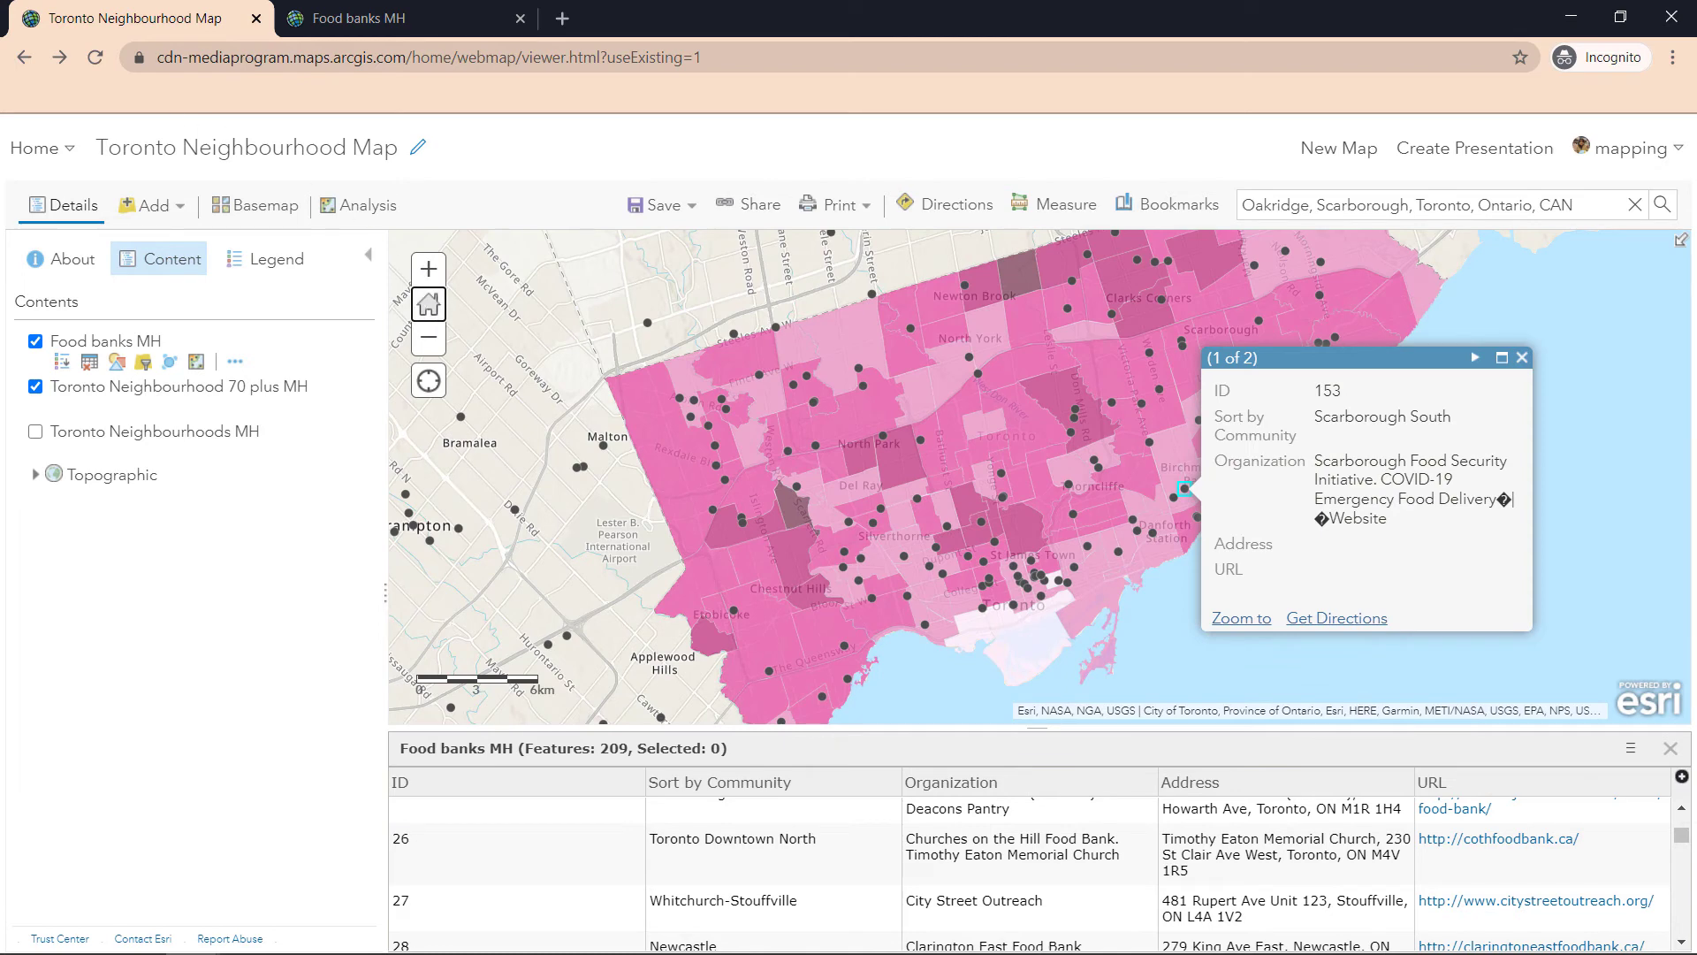
click(96, 62)
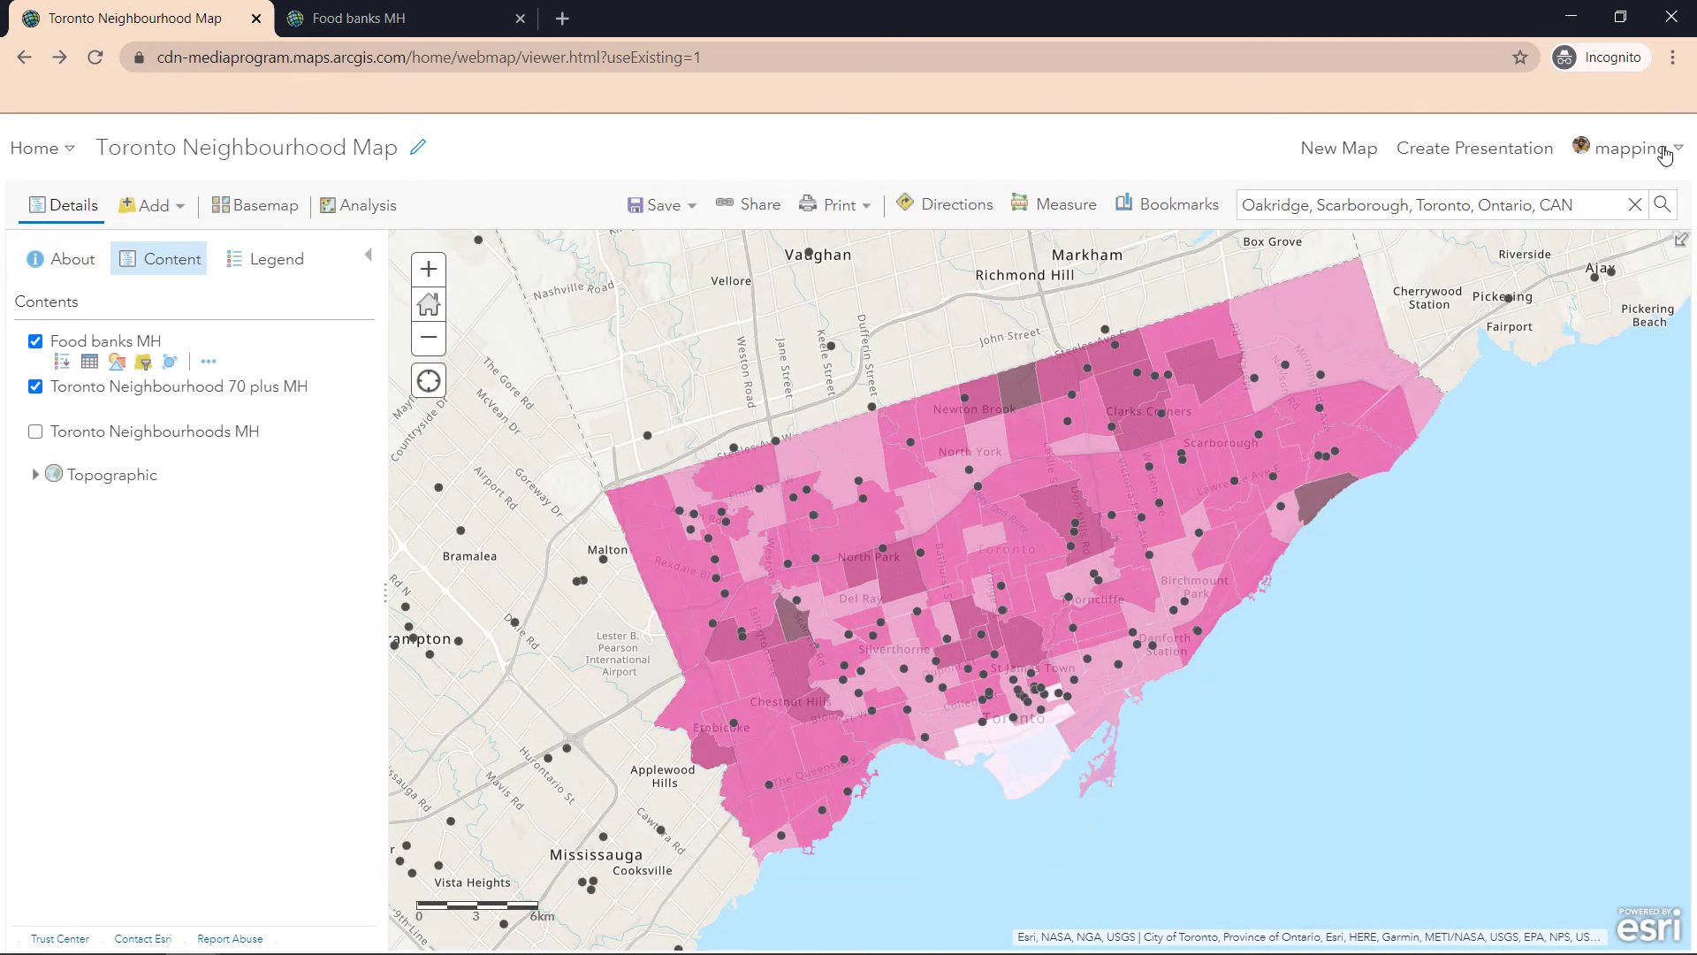
Locate Oakridge, Scarborough again and check the address shown for the food bank point beside it
click(1661, 216)
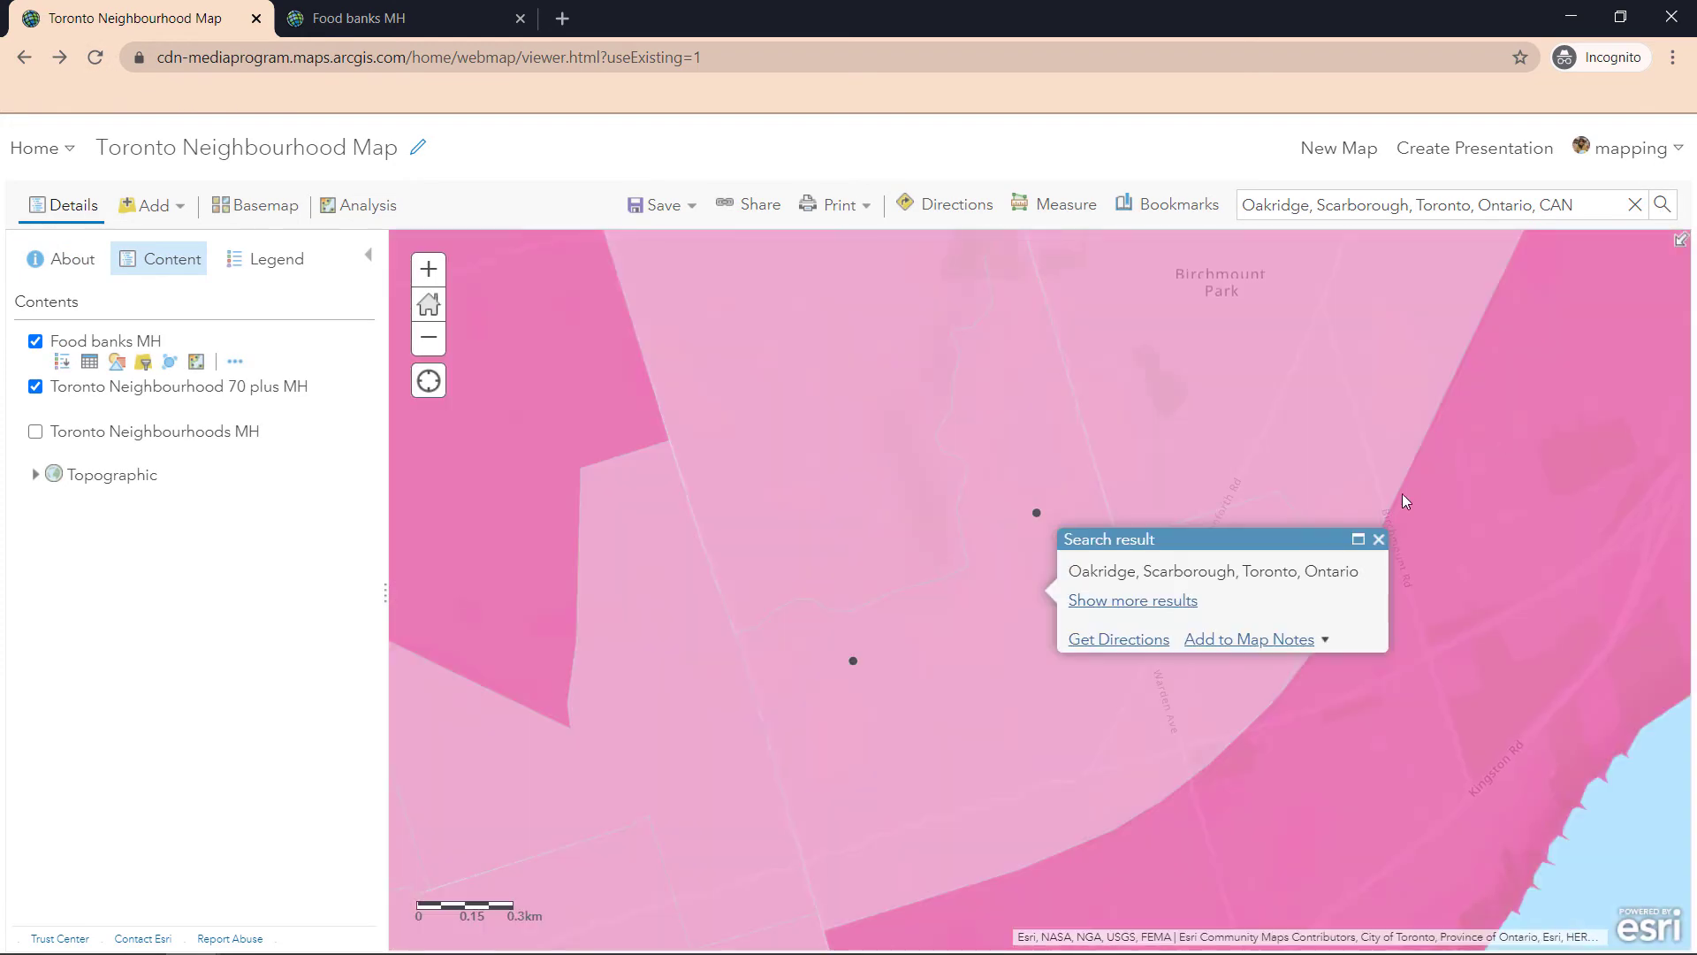
click(1037, 513)
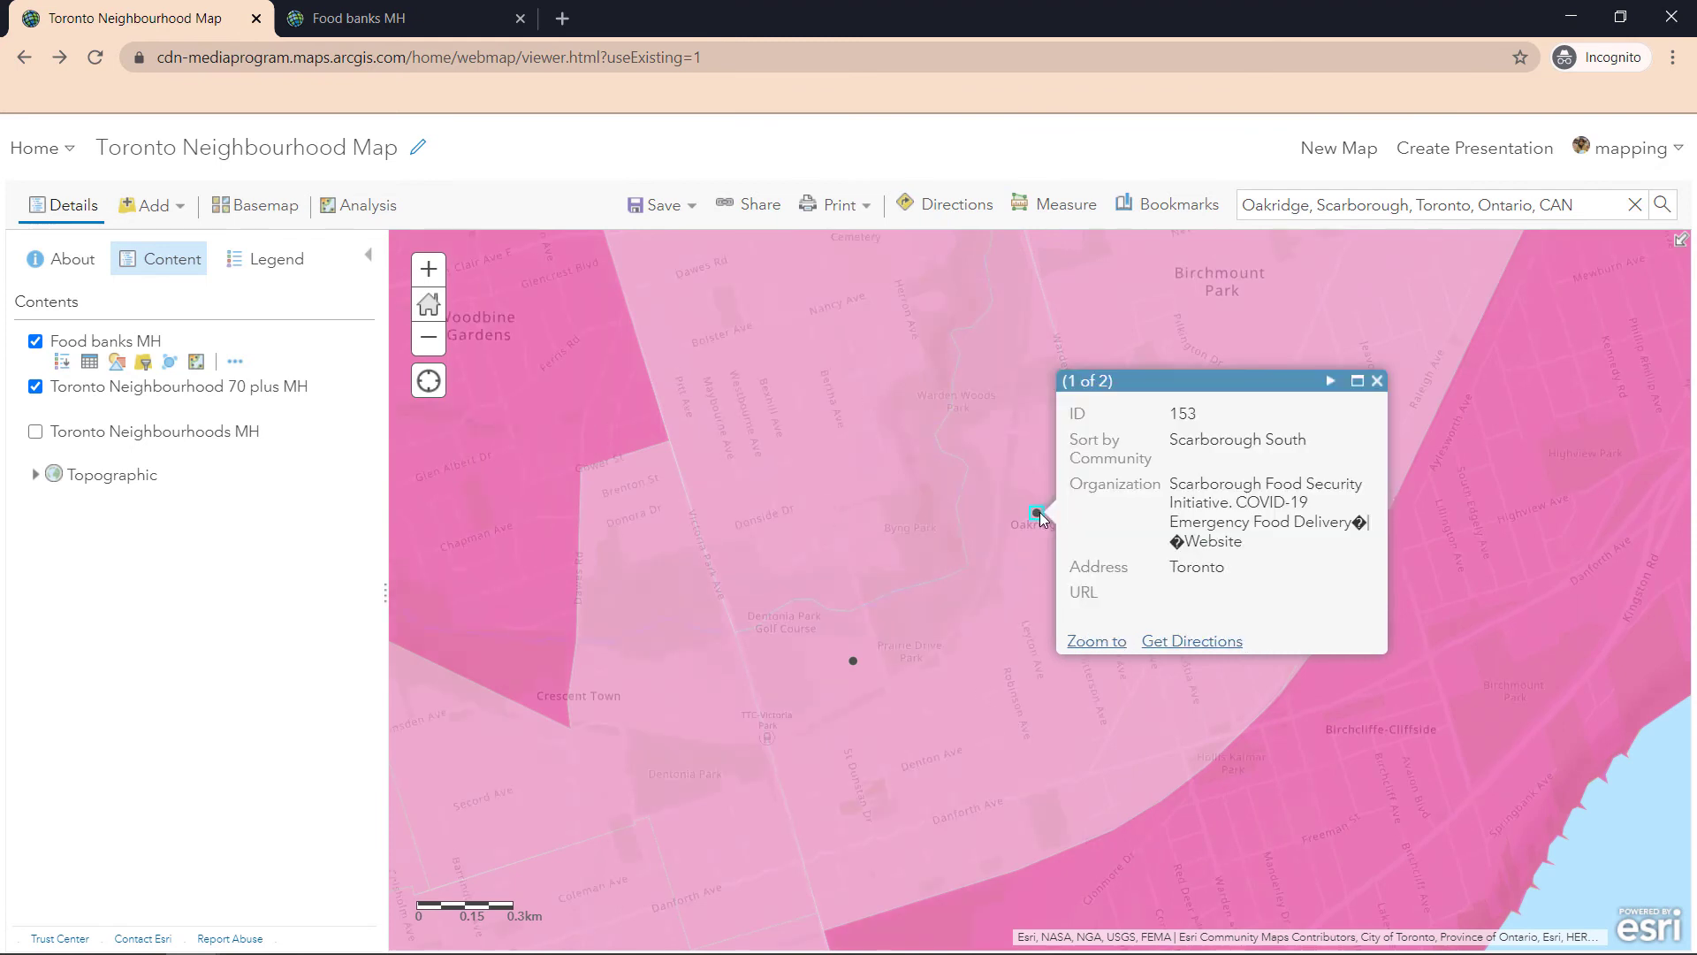
key(ctrl)
key(ctrl)
drag(1161, 565, 1235, 568)
click(1242, 572)
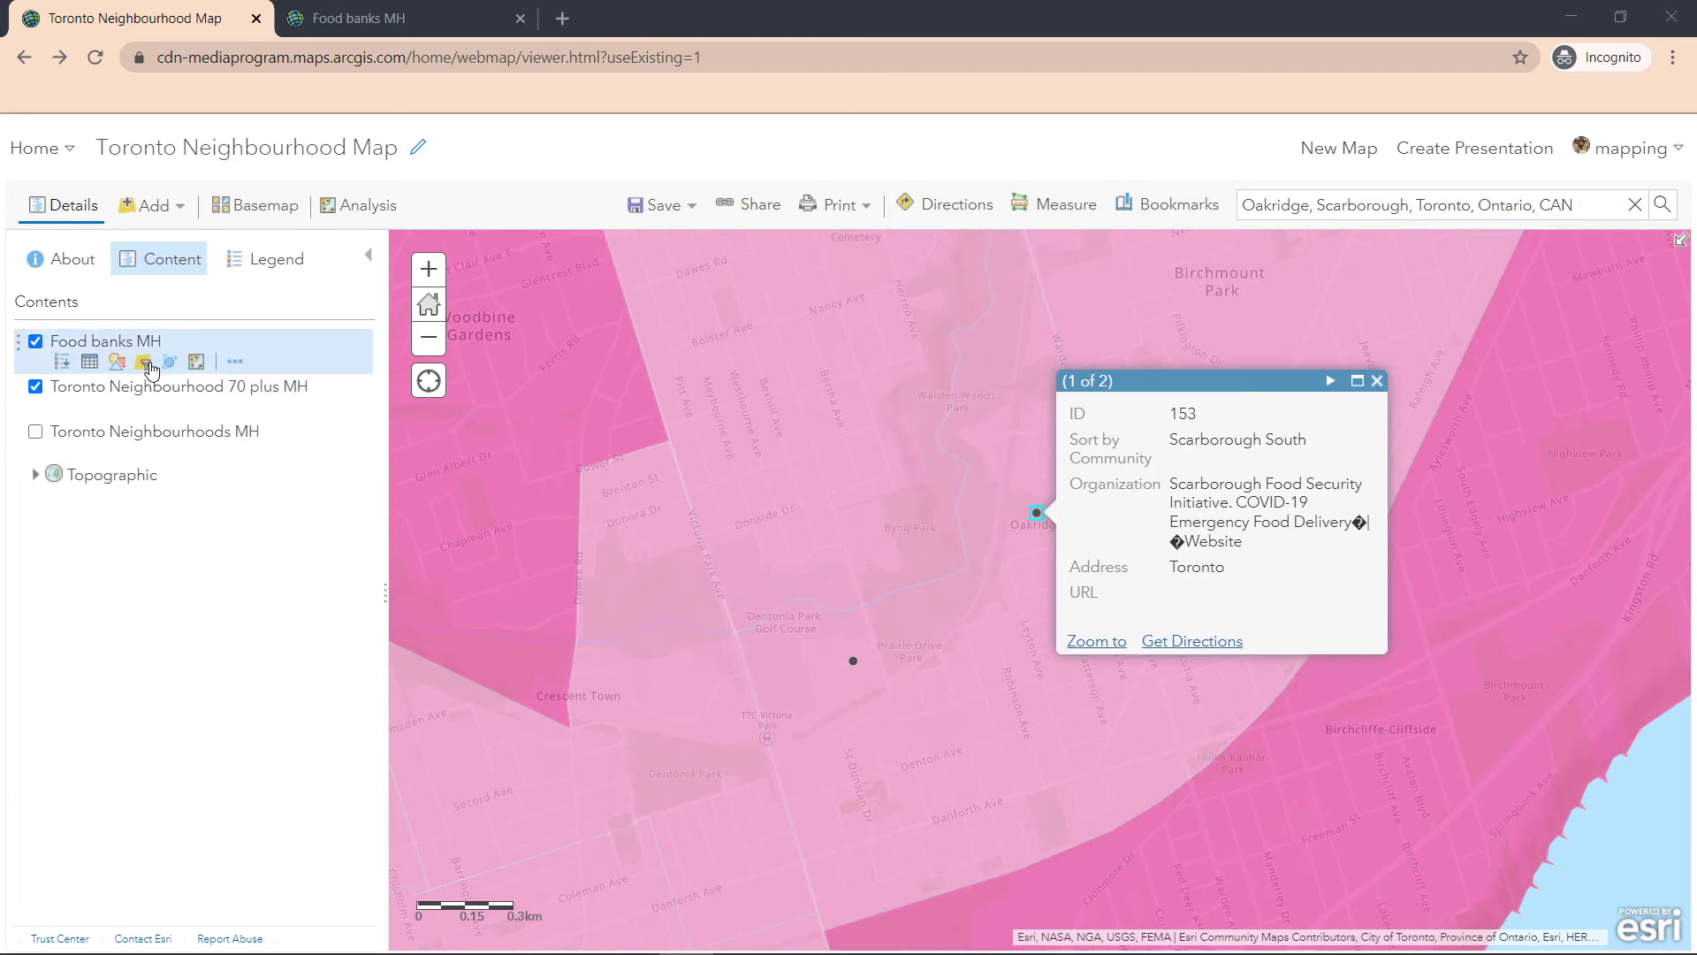
Create a Food banks MH layer filter with the expression Address contains toronto
key(ctrl)
click(145, 364)
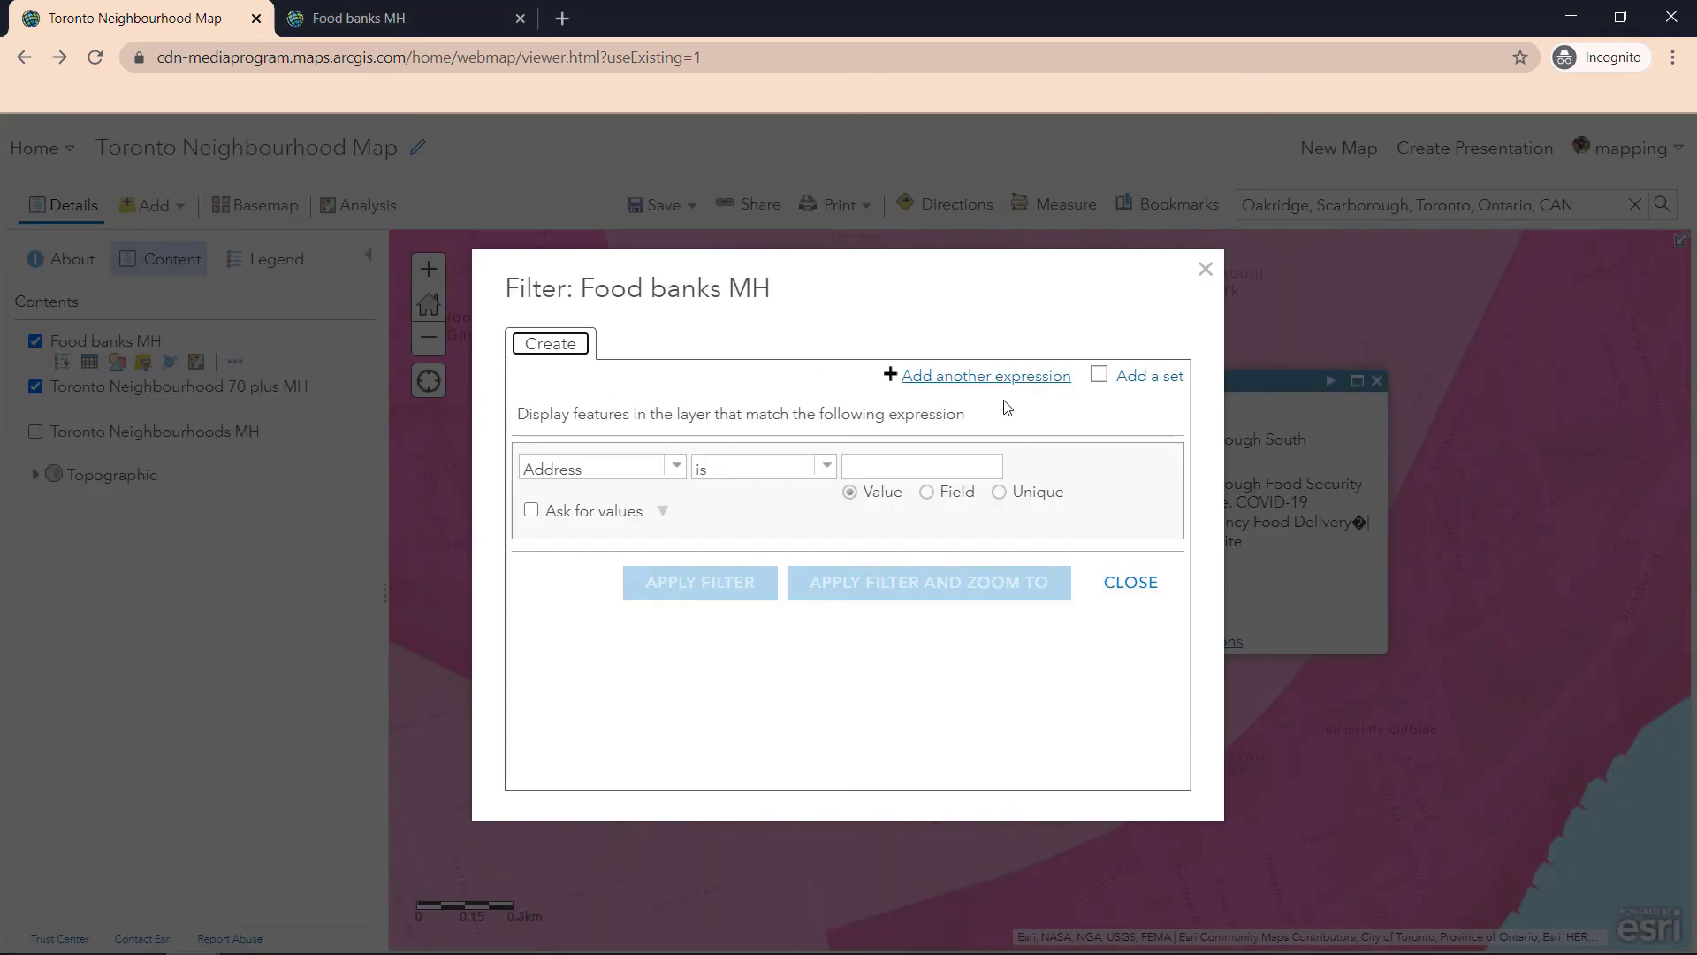
click(675, 469)
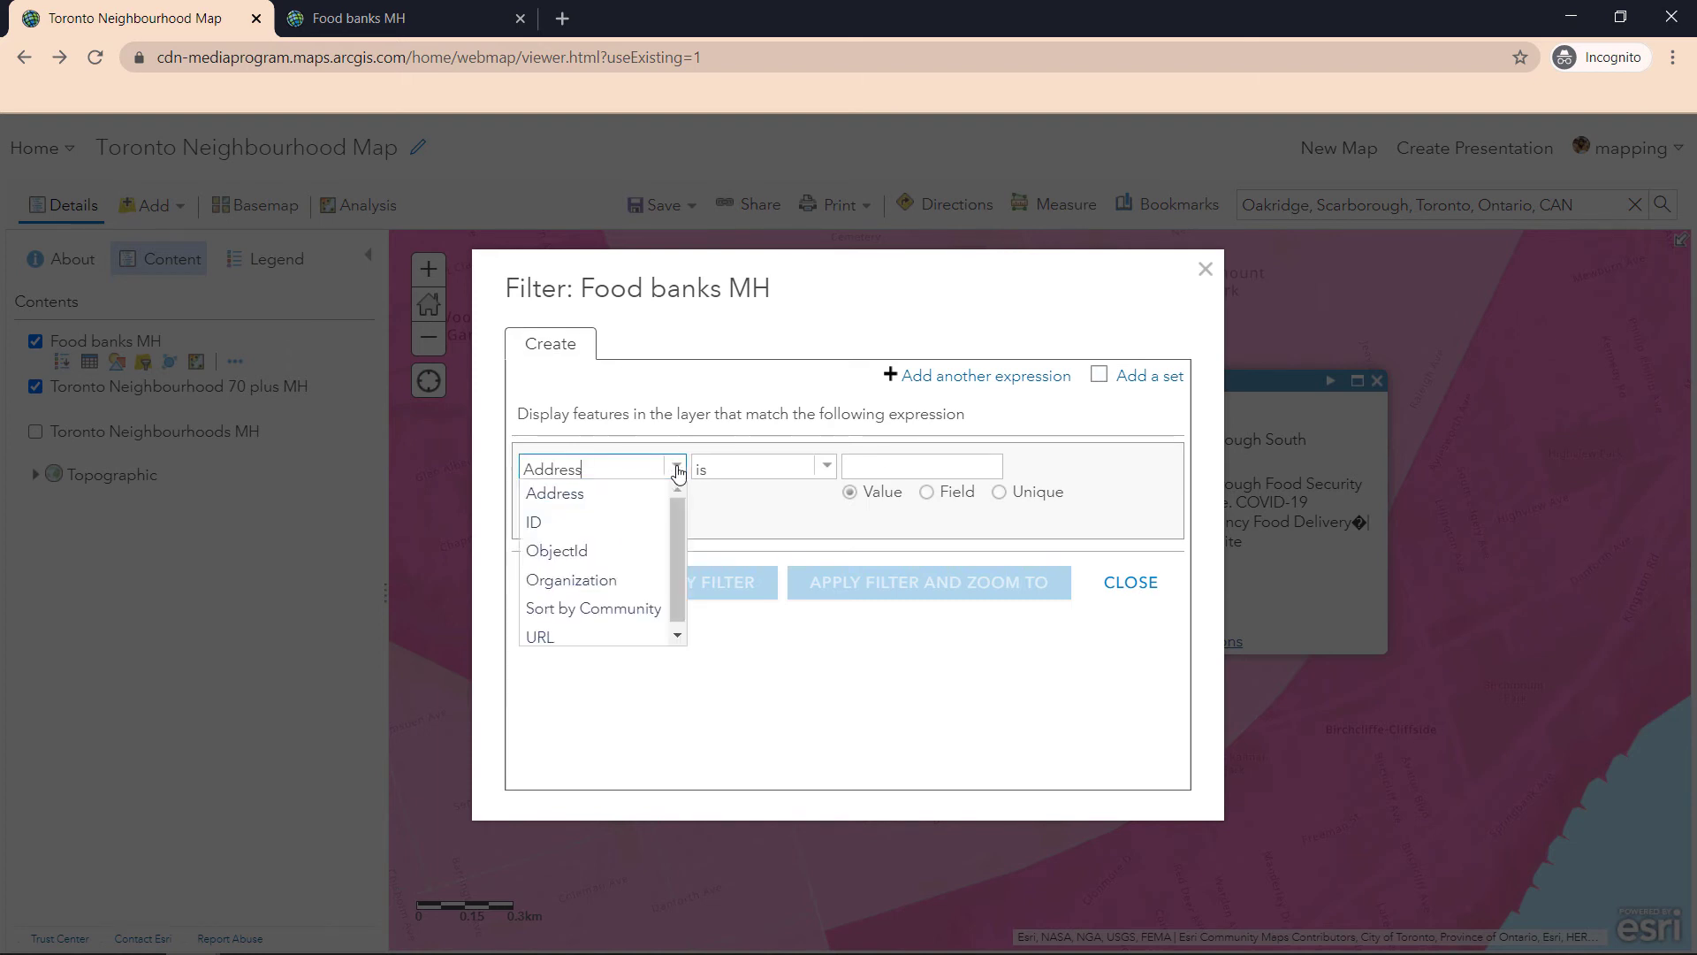
click(636, 504)
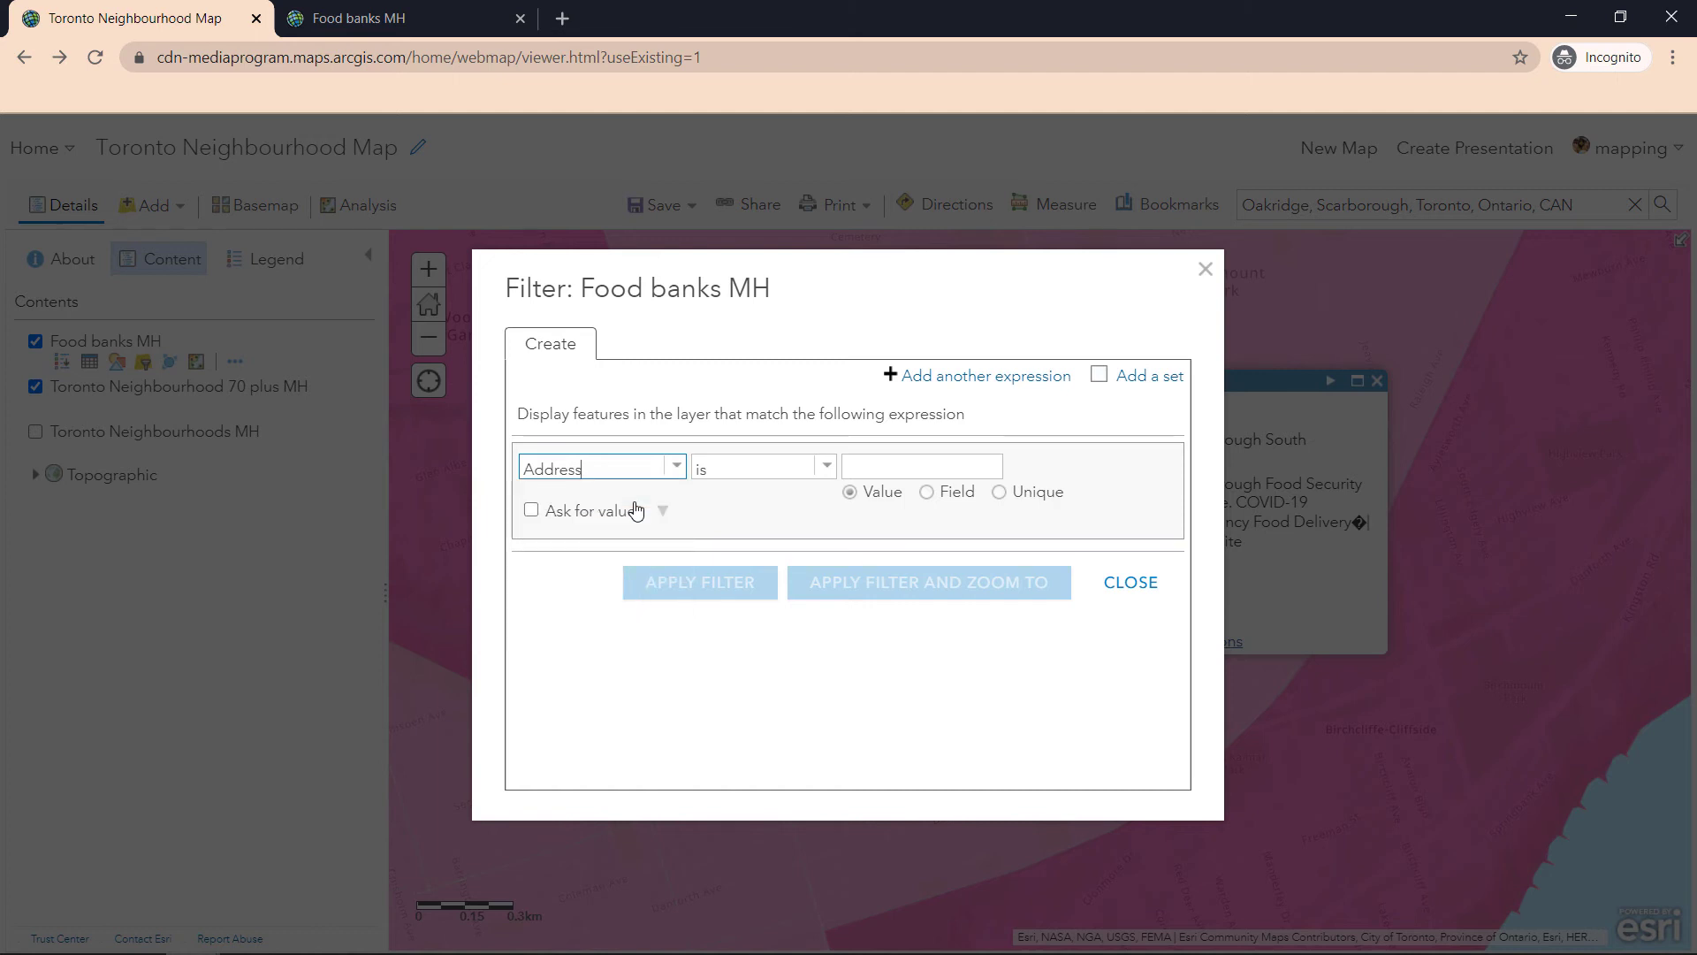
click(825, 468)
scroll(789, 566, down, 2)
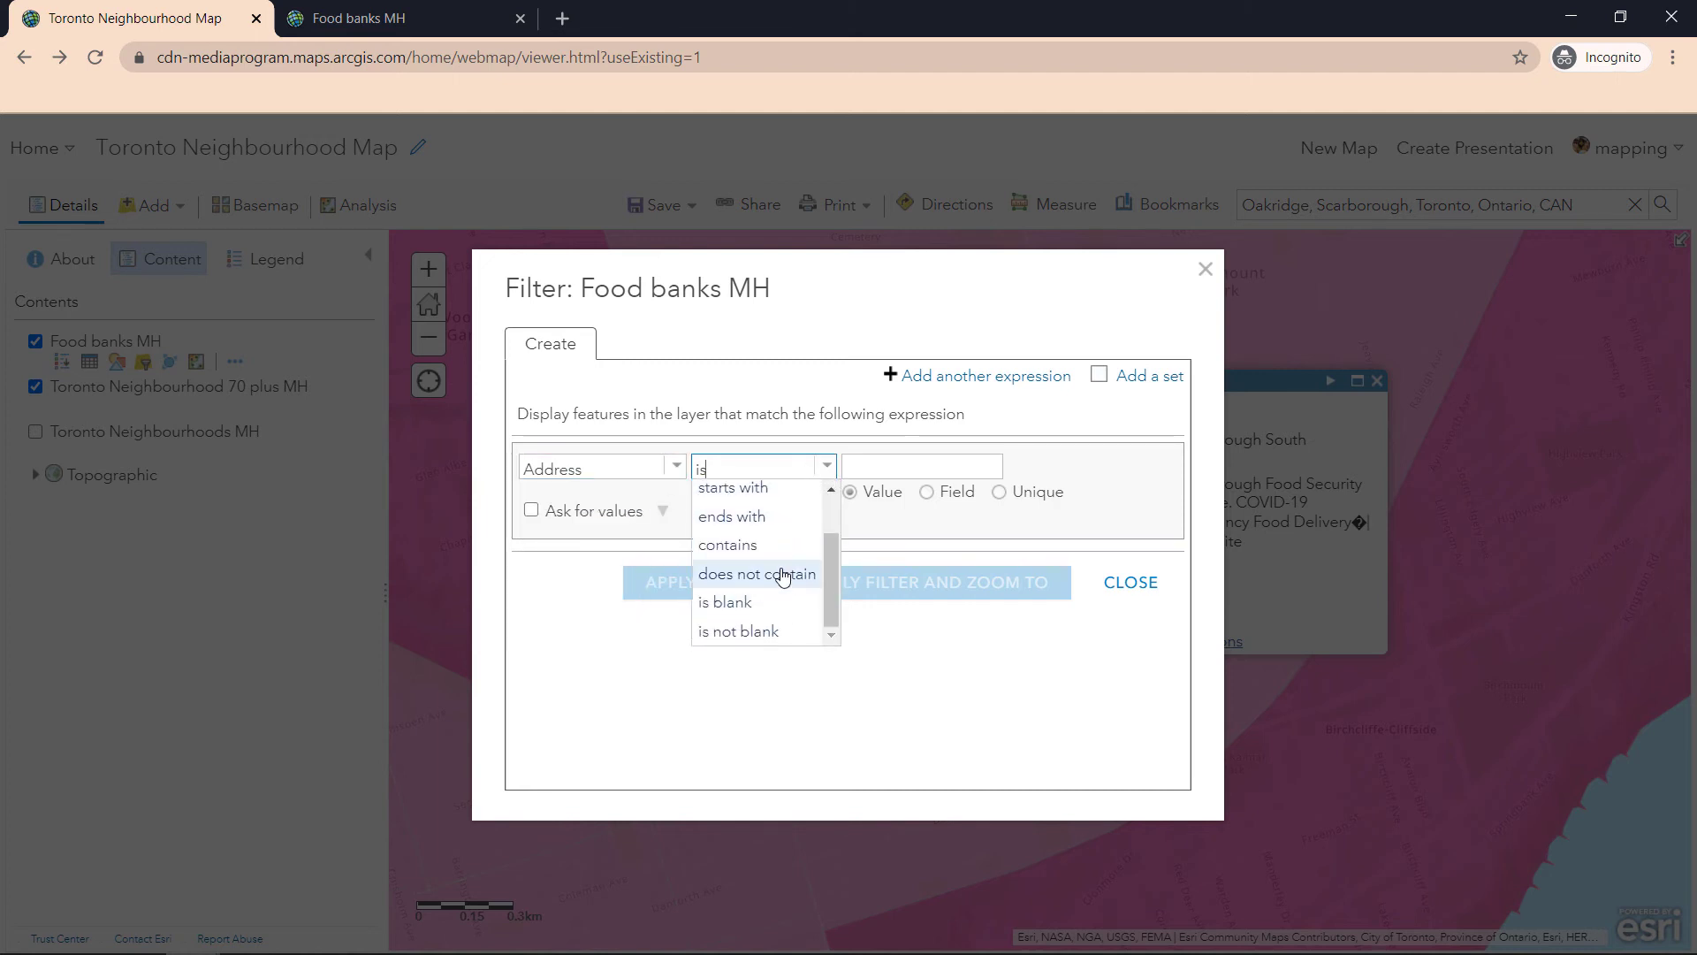
click(724, 555)
click(913, 467)
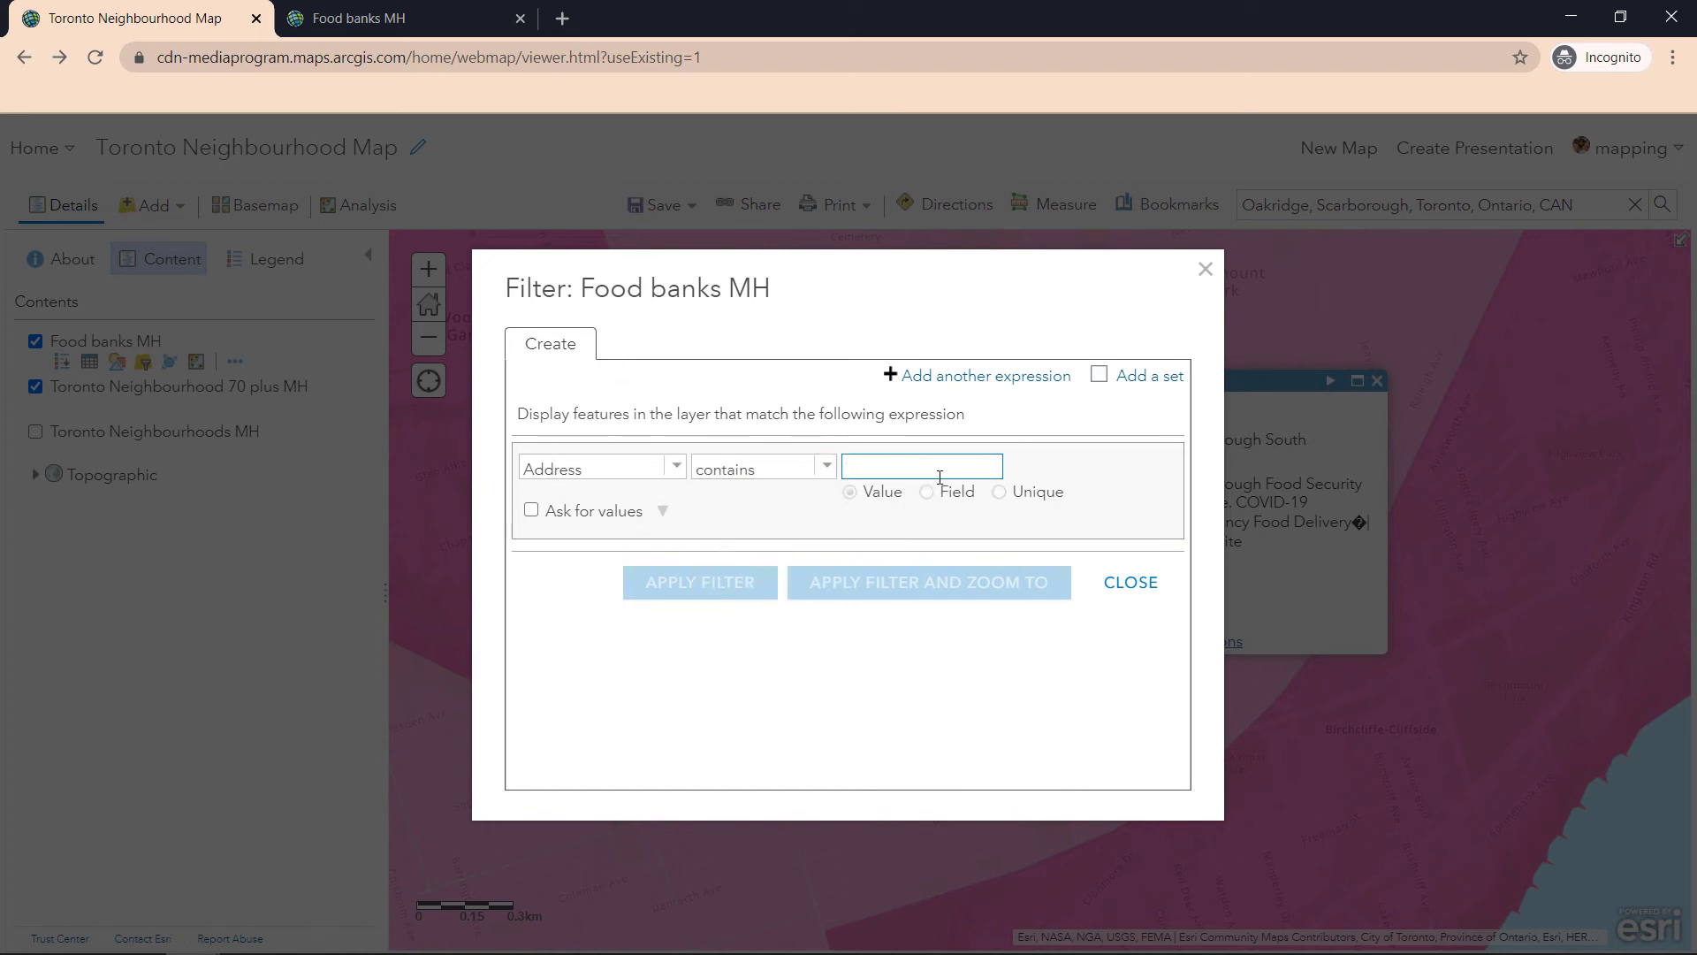
text(toronto)
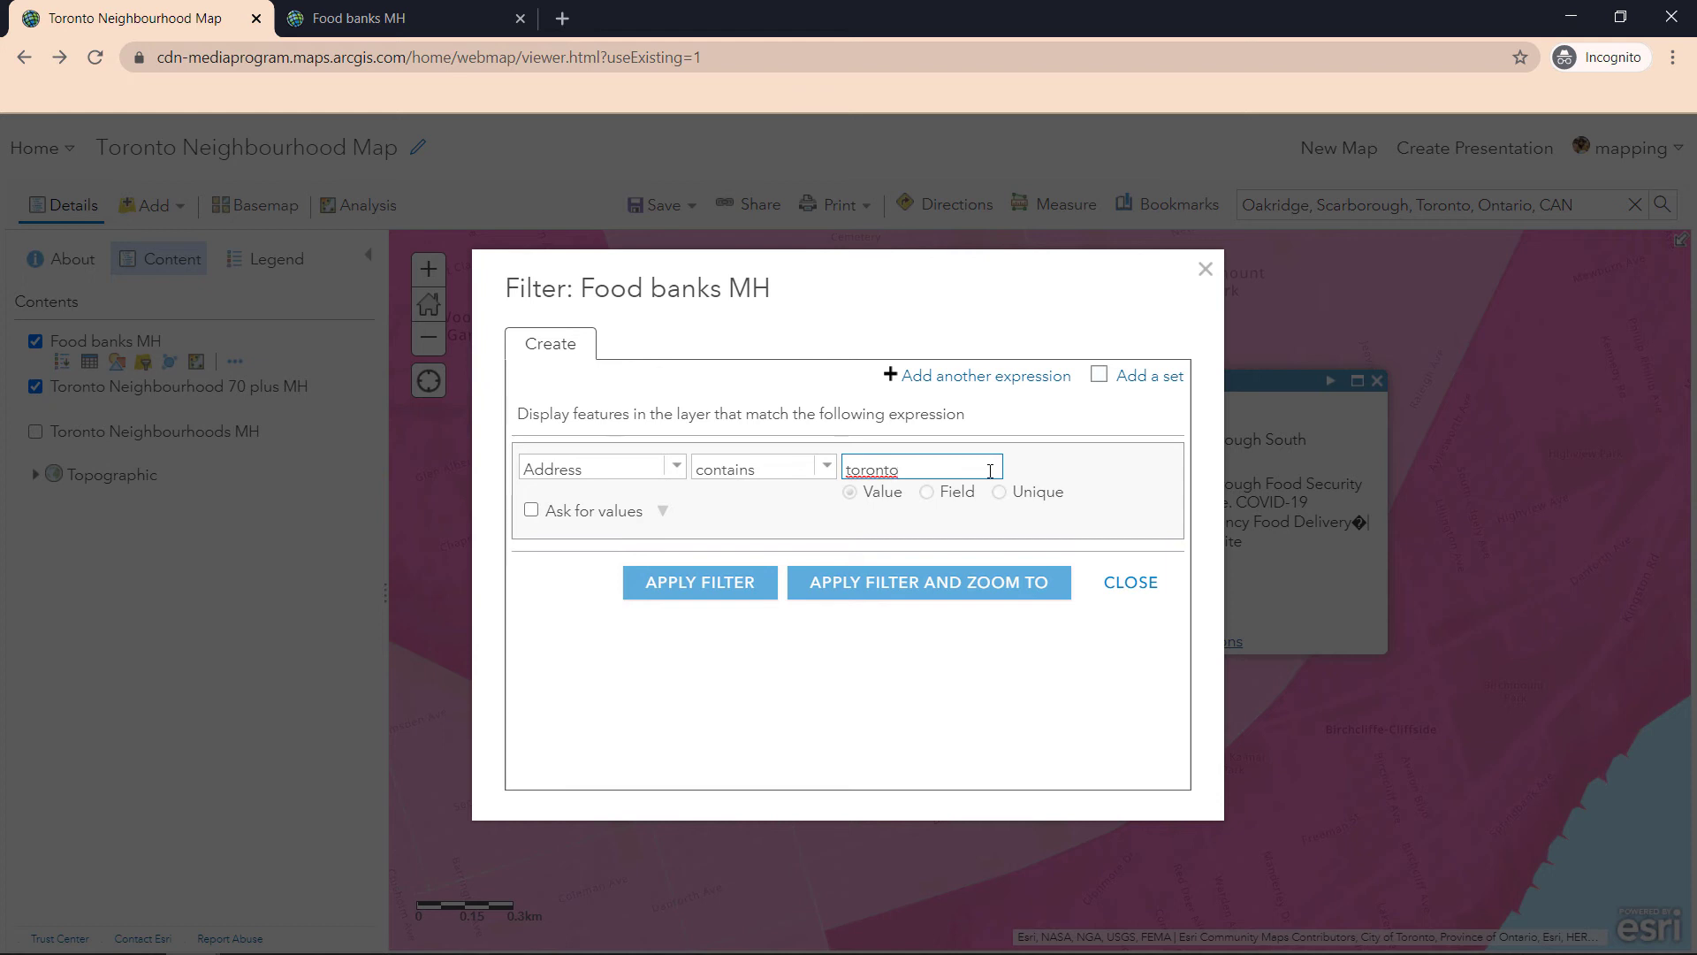
Add a second filter expression to the Food banks MH layer: Address contains scarborough
click(985, 380)
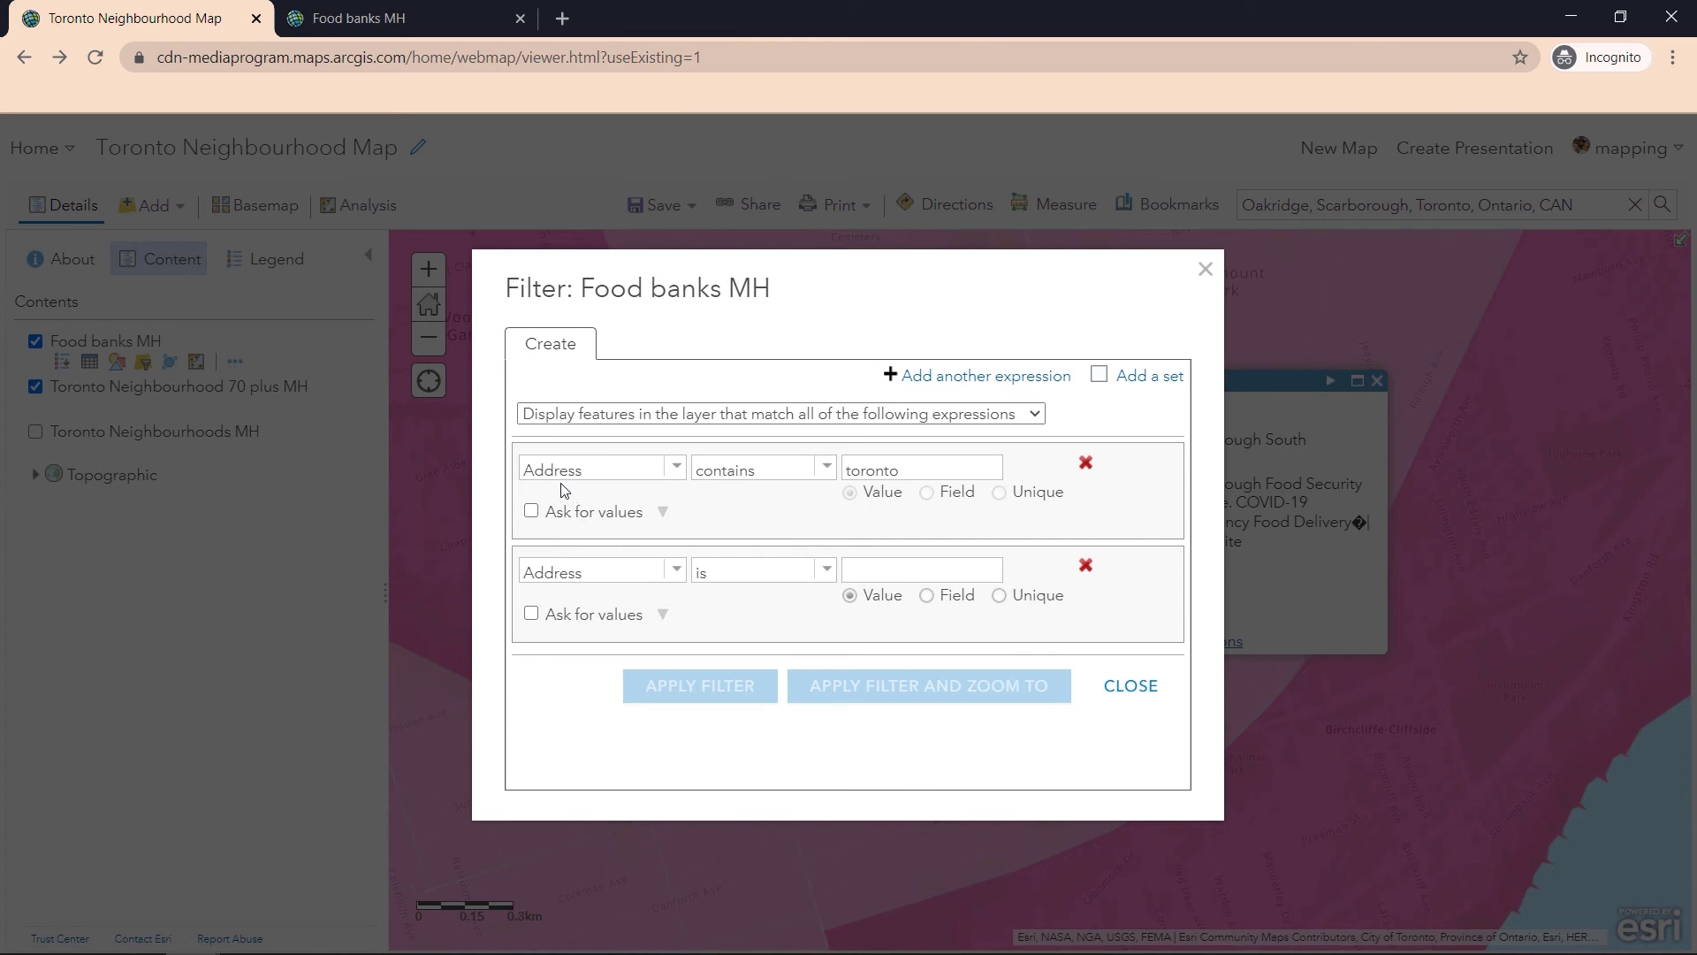
click(828, 569)
scroll(788, 683, down, 1)
click(788, 677)
click(876, 566)
text(scarborough)
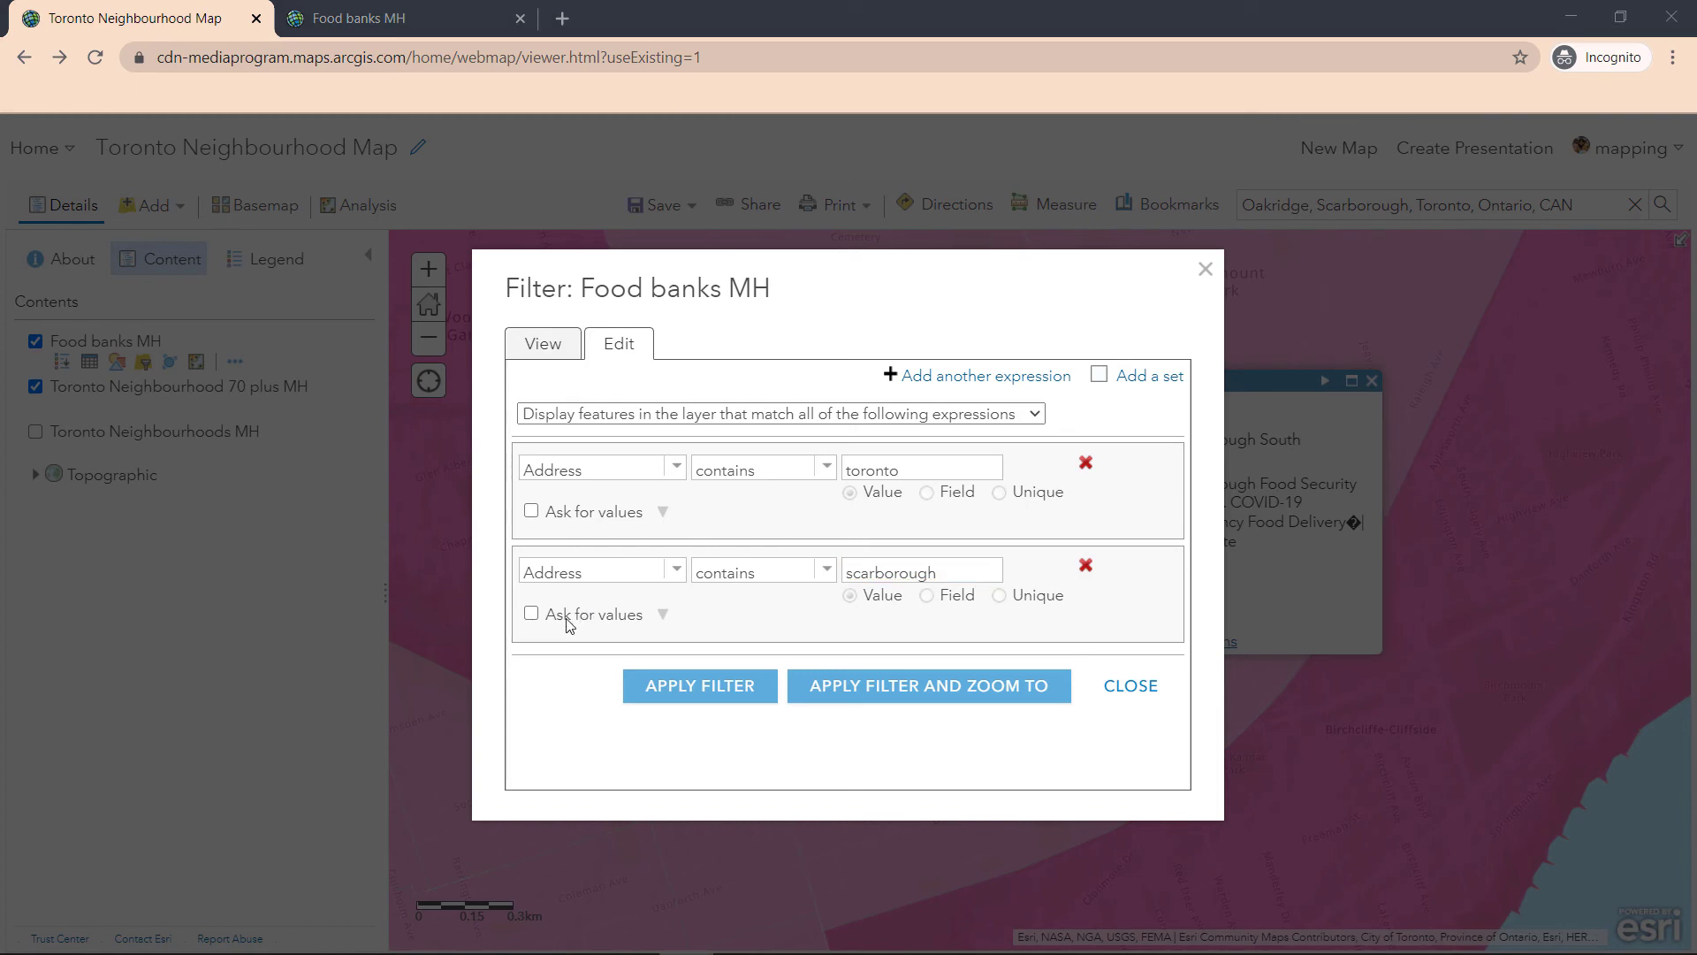
Make the filter display features that match any of the expressions and apply it to the Food banks MH layer
click(698, 426)
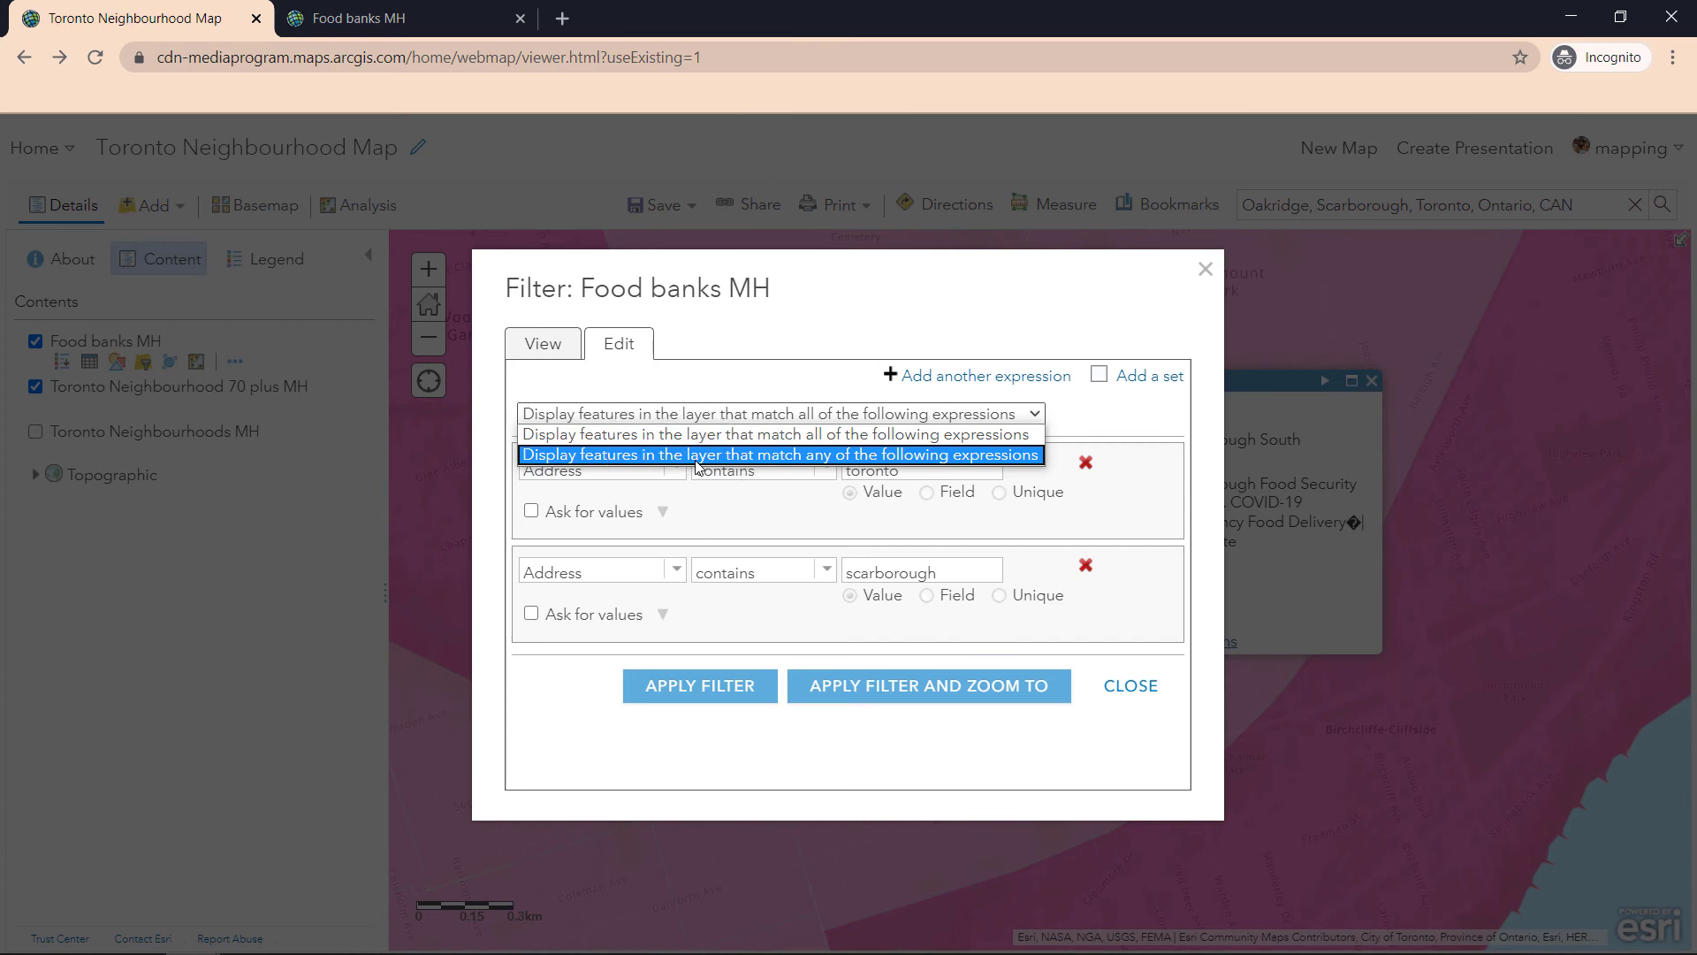
click(698, 454)
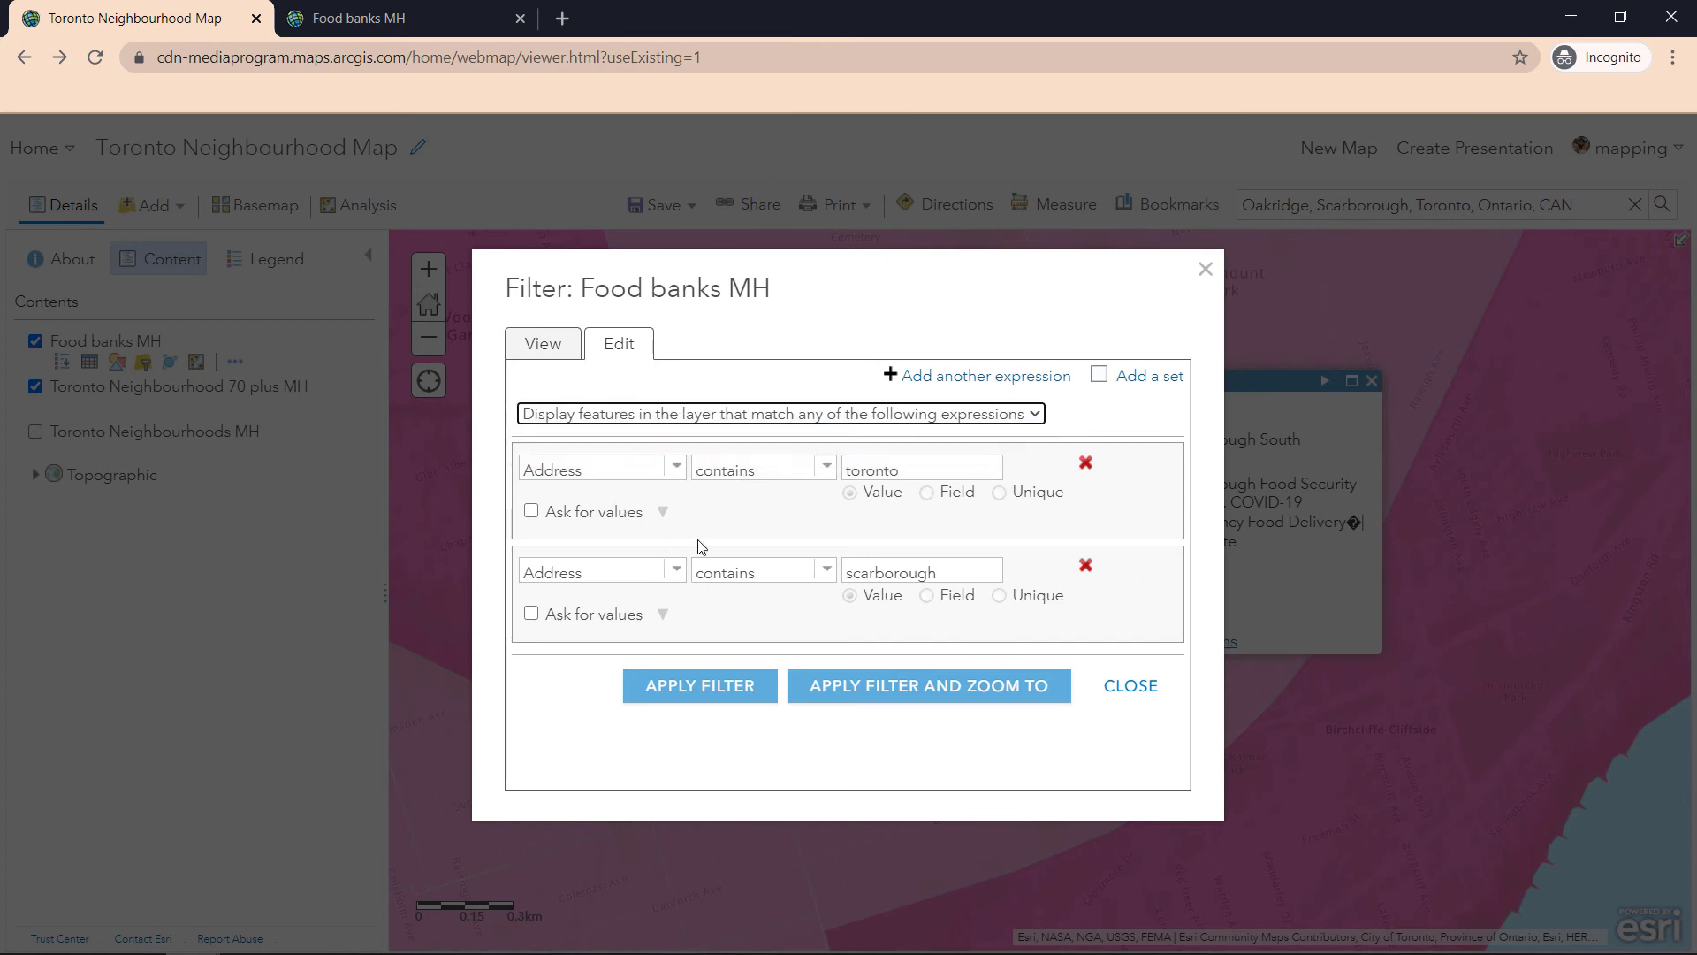
click(677, 688)
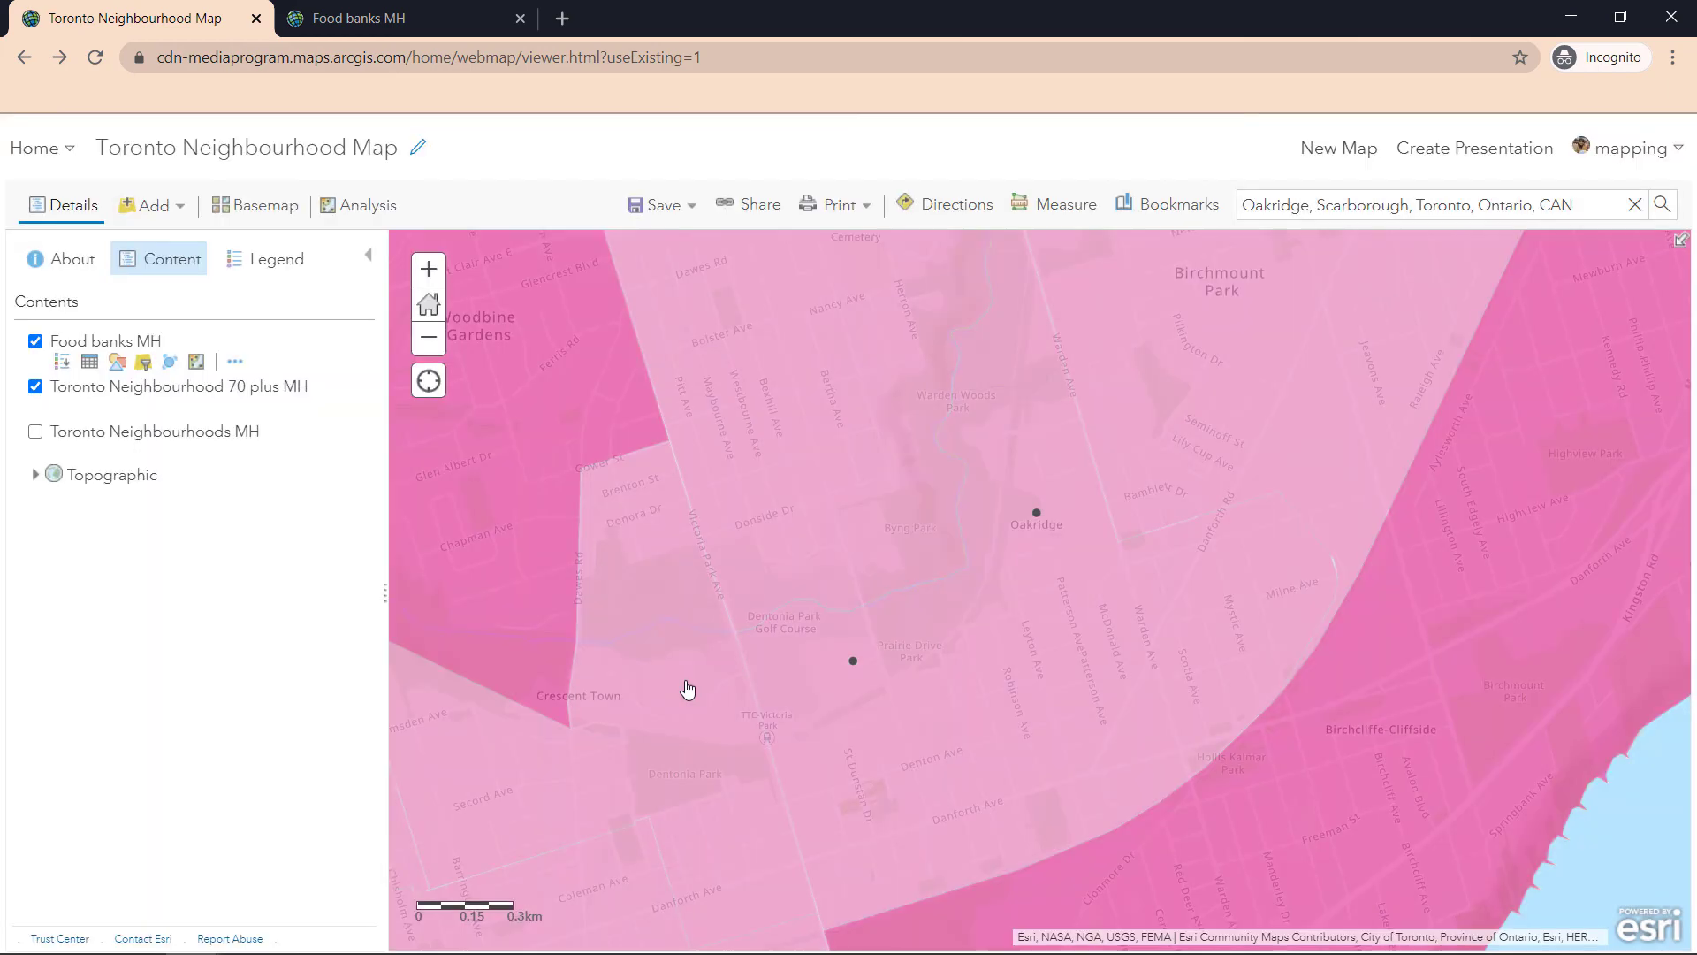
Check the filtered food banks across Toronto and over the full layer extent, and inspect the isolated point northeast of the city
click(428, 305)
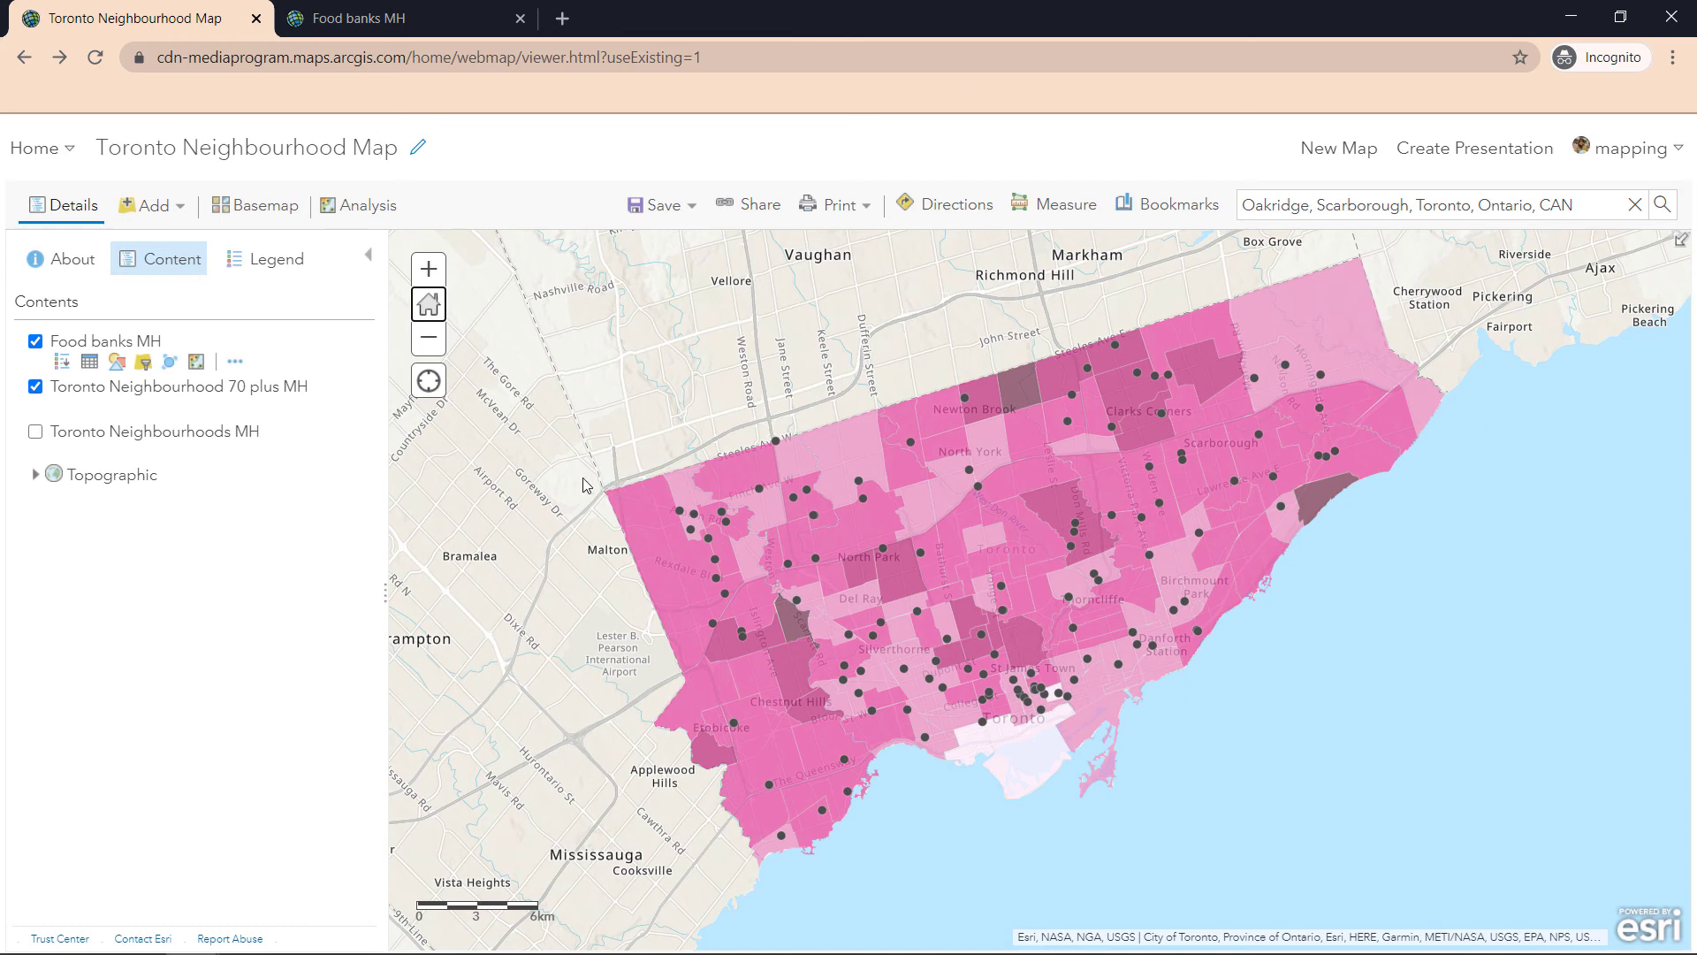
click(236, 364)
click(265, 380)
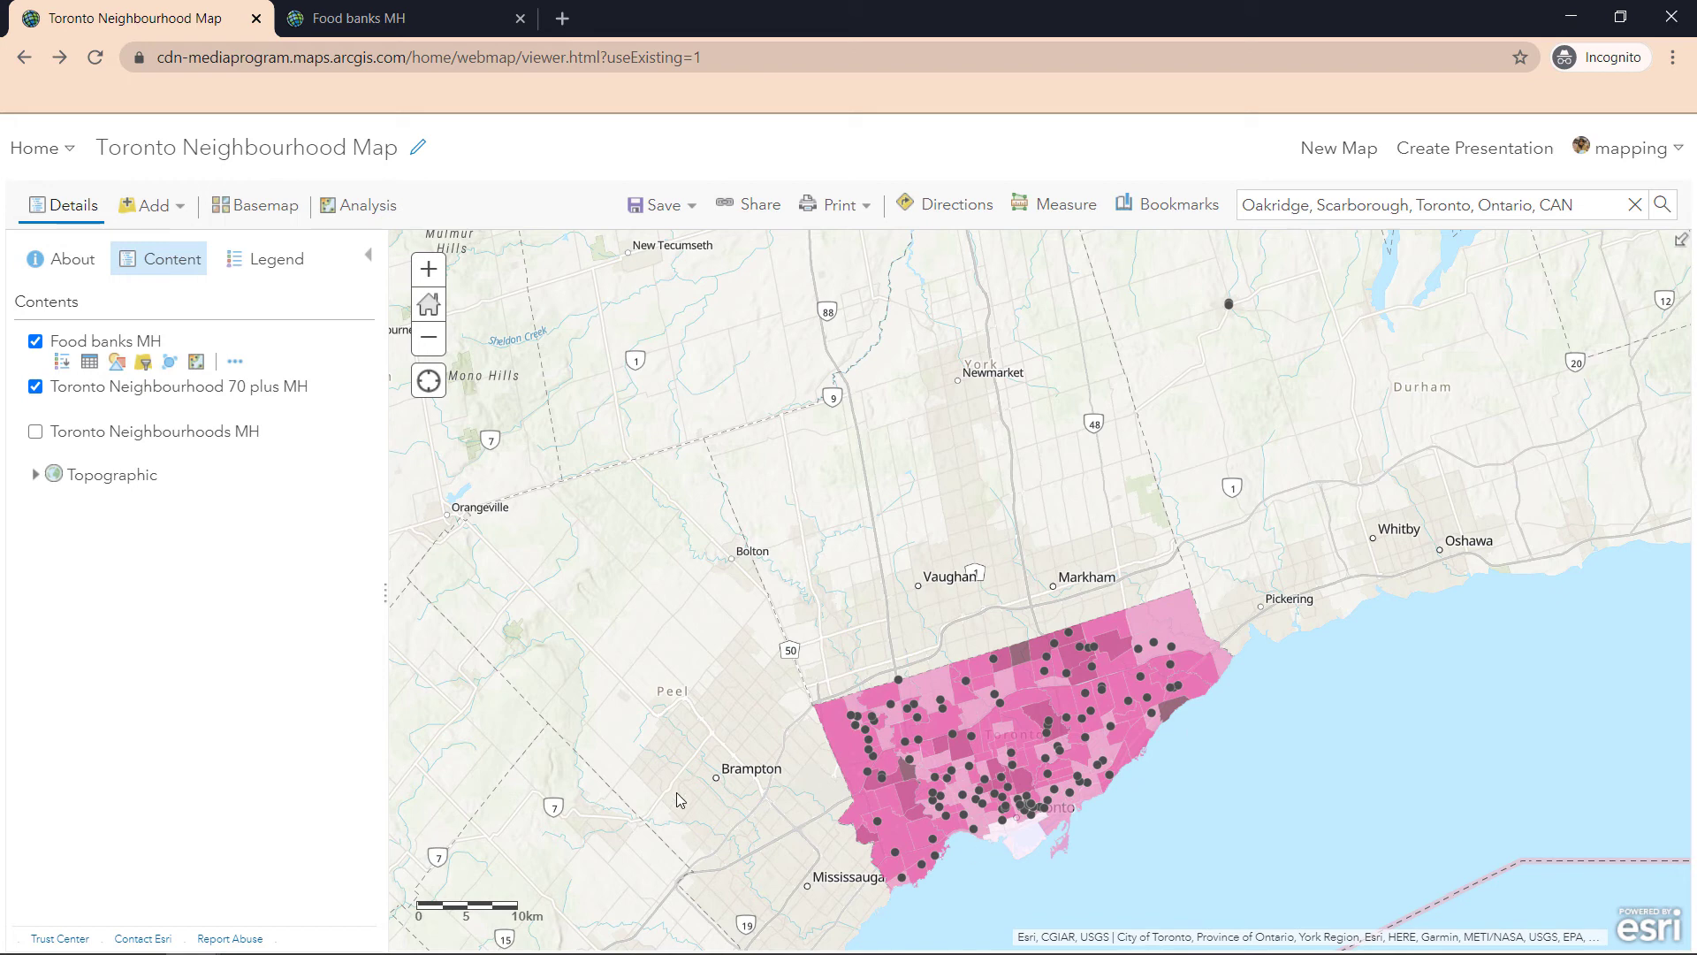
click(1228, 304)
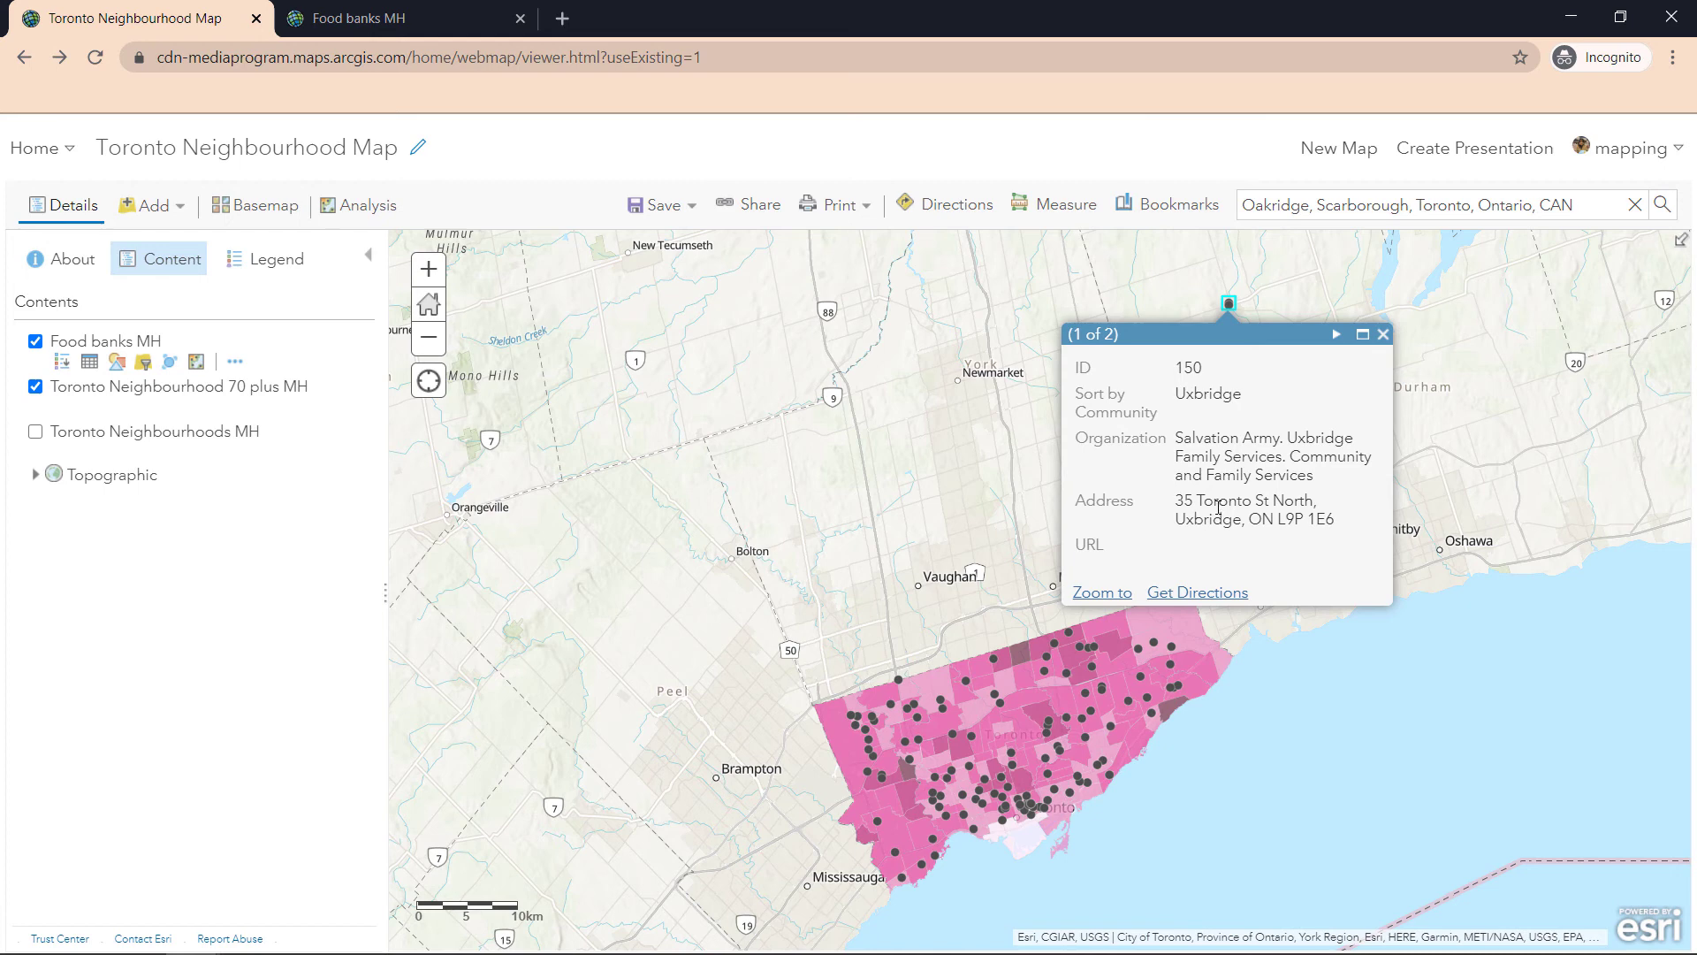
Add an expression set to the Food banks MH layer filter, with its first expression Address contains Toronto
click(144, 362)
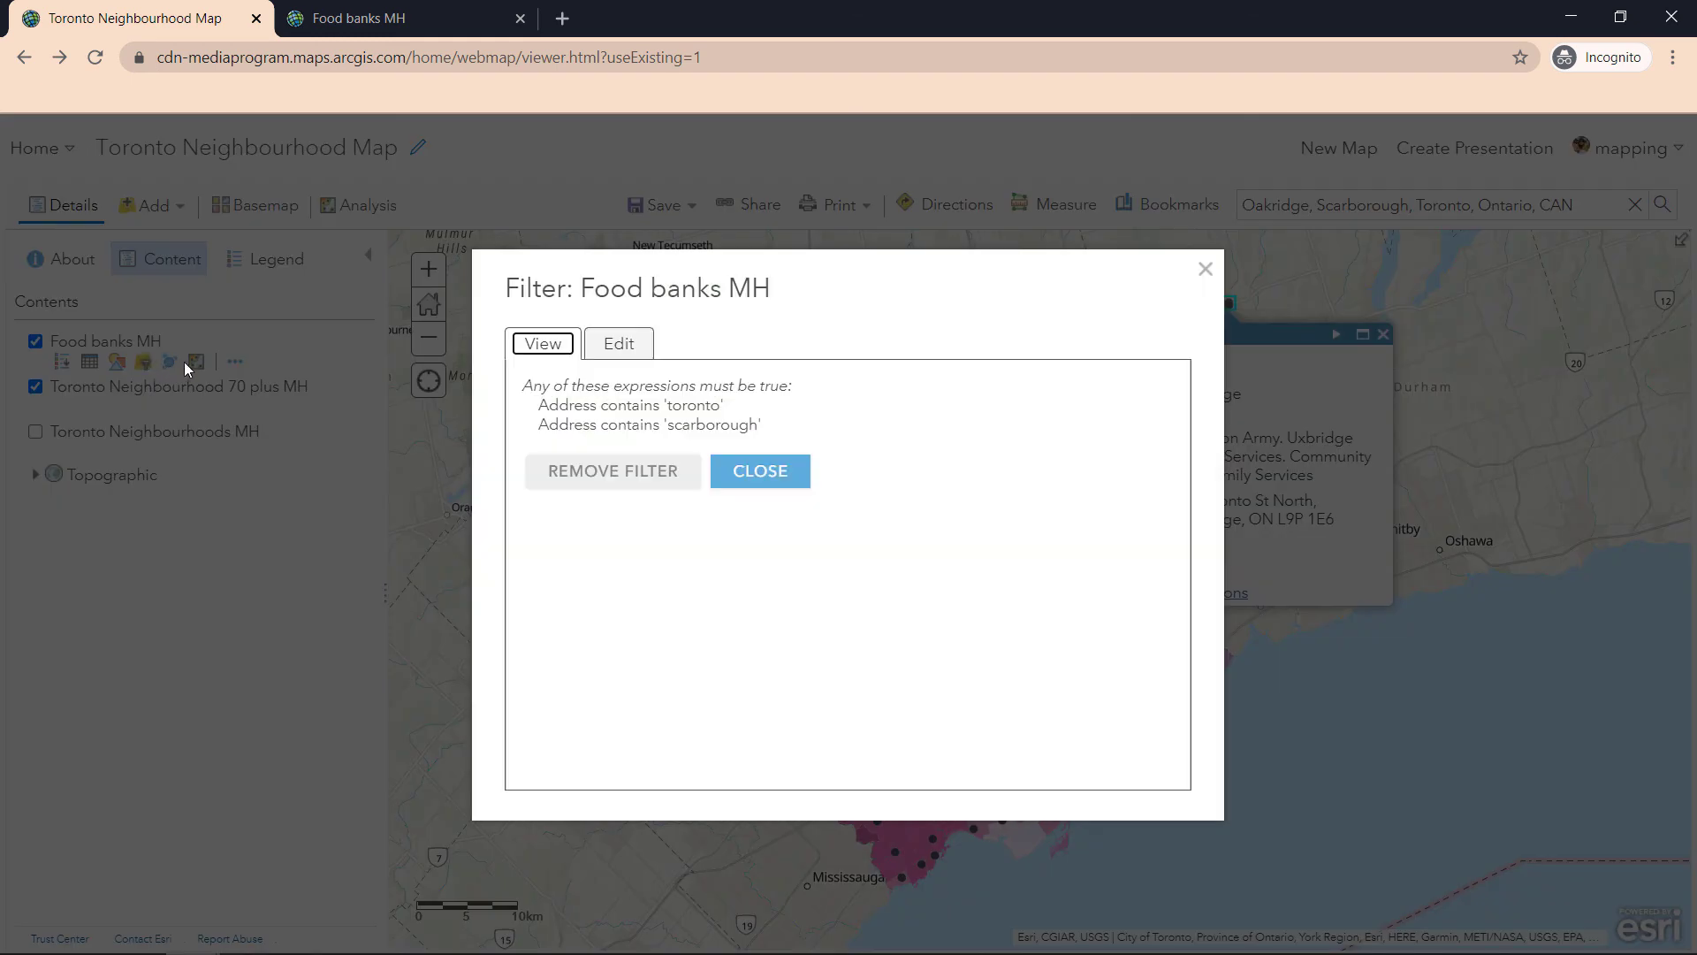
click(617, 346)
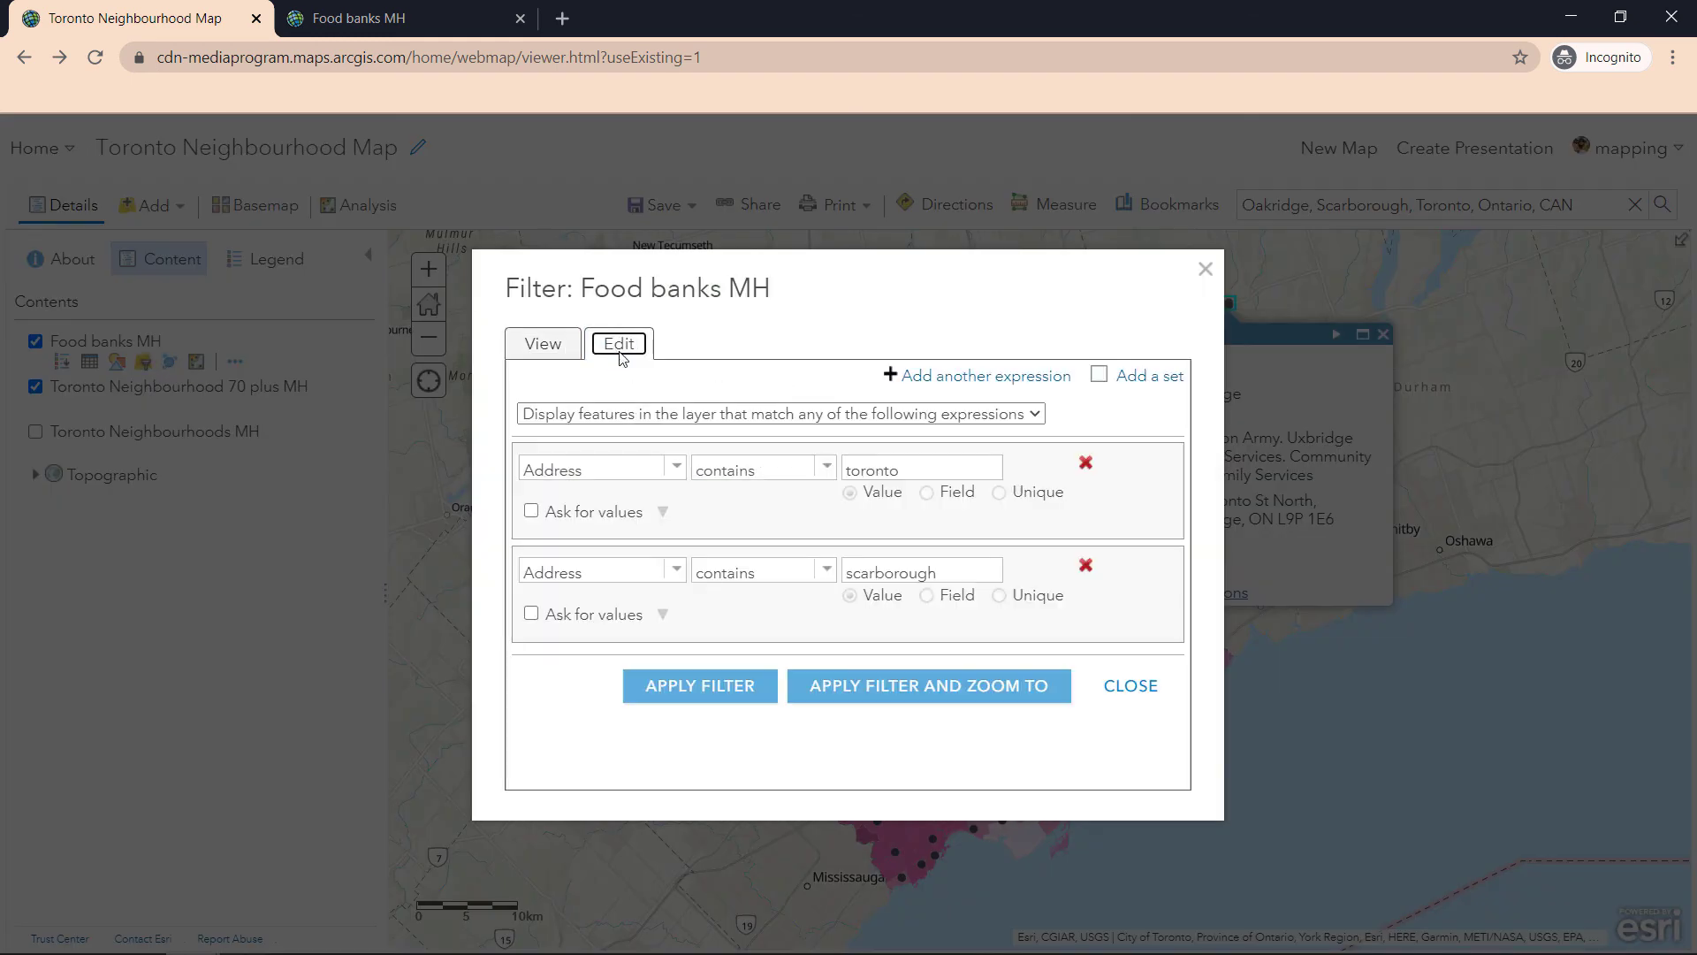
click(1098, 377)
scroll(935, 636, down, 3)
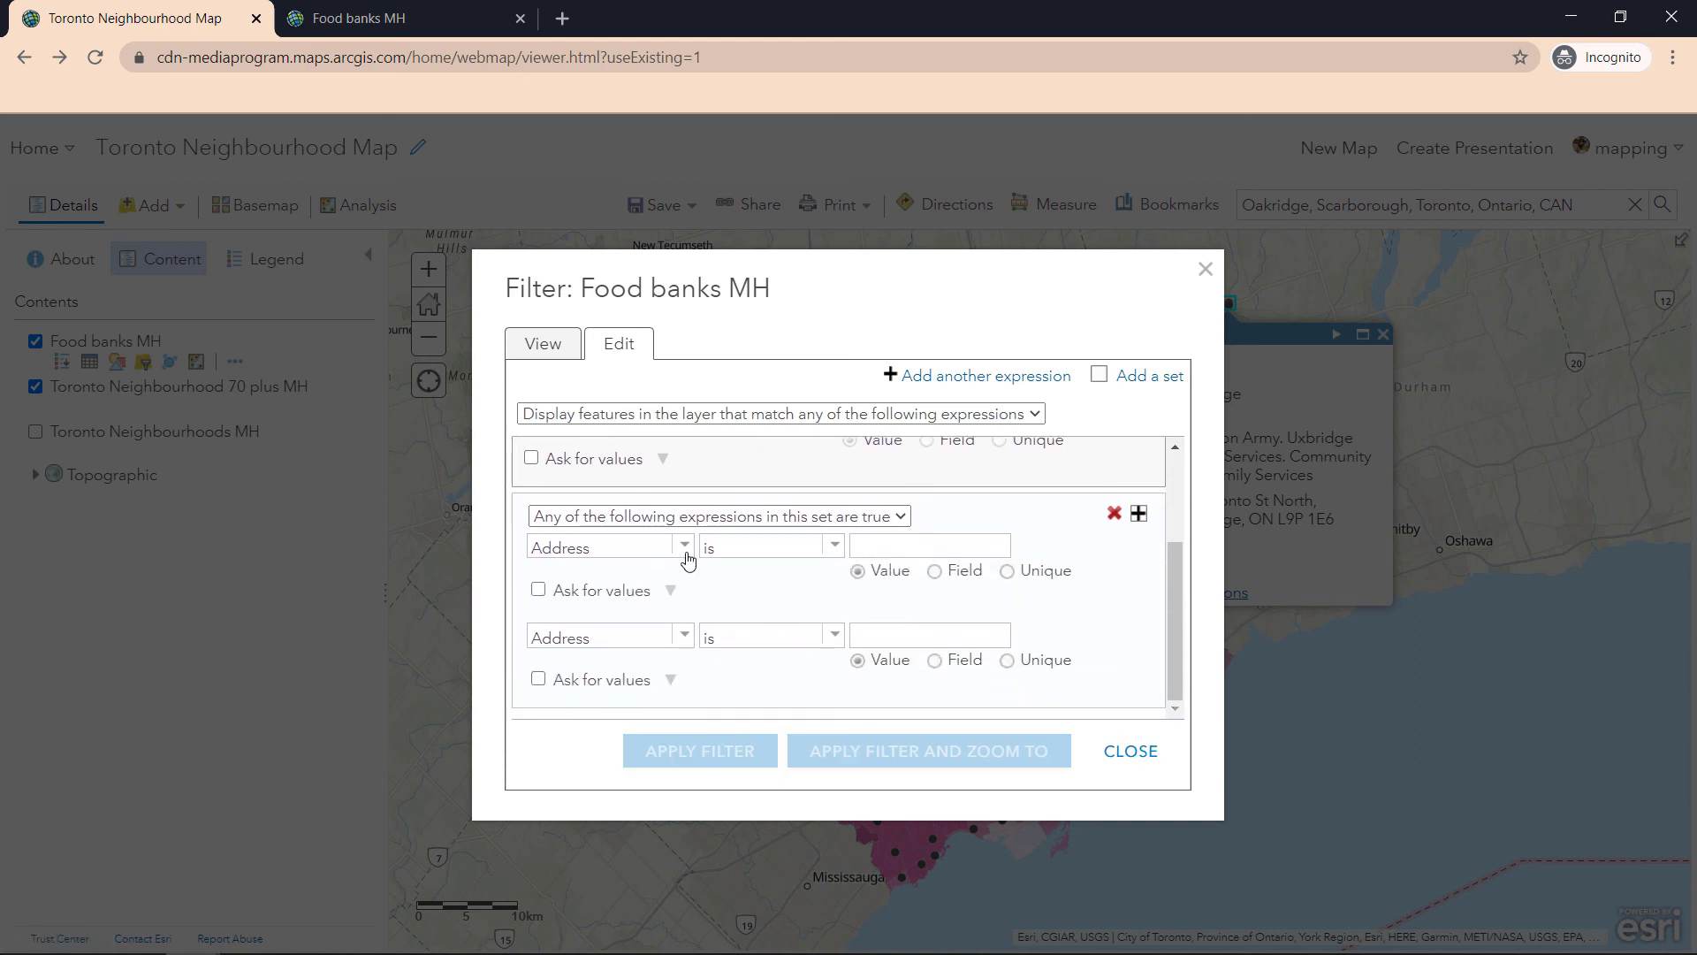
click(731, 549)
scroll(784, 618, down, 1)
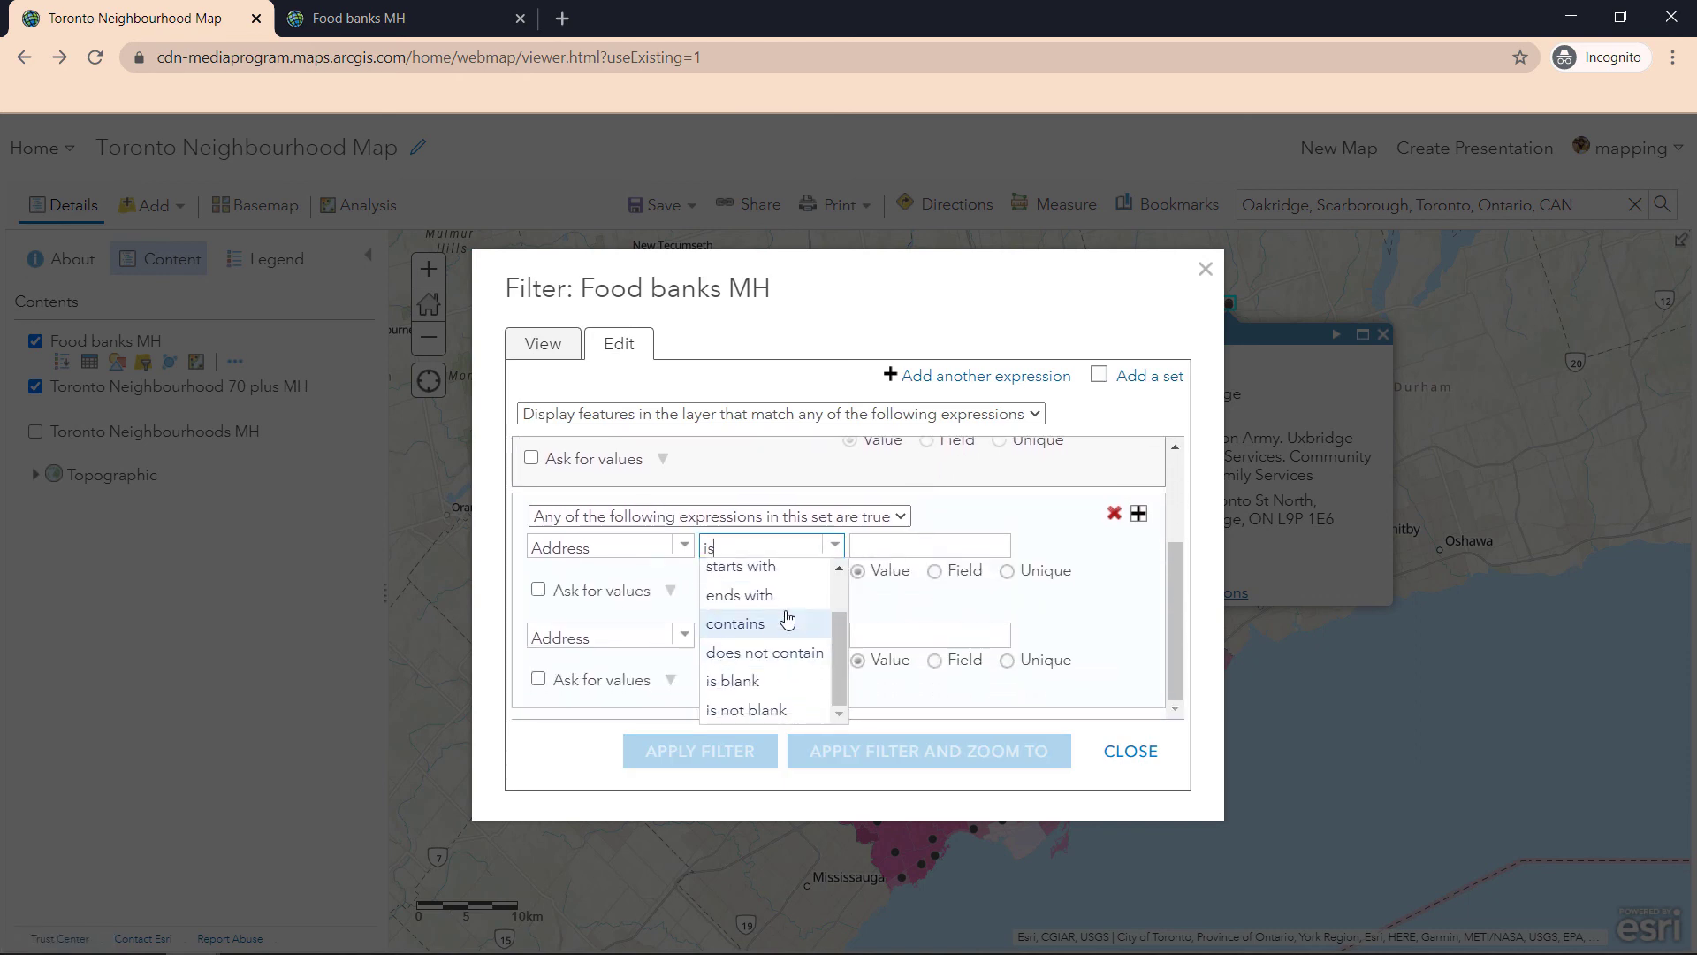
click(784, 618)
click(880, 547)
text(Toronto)
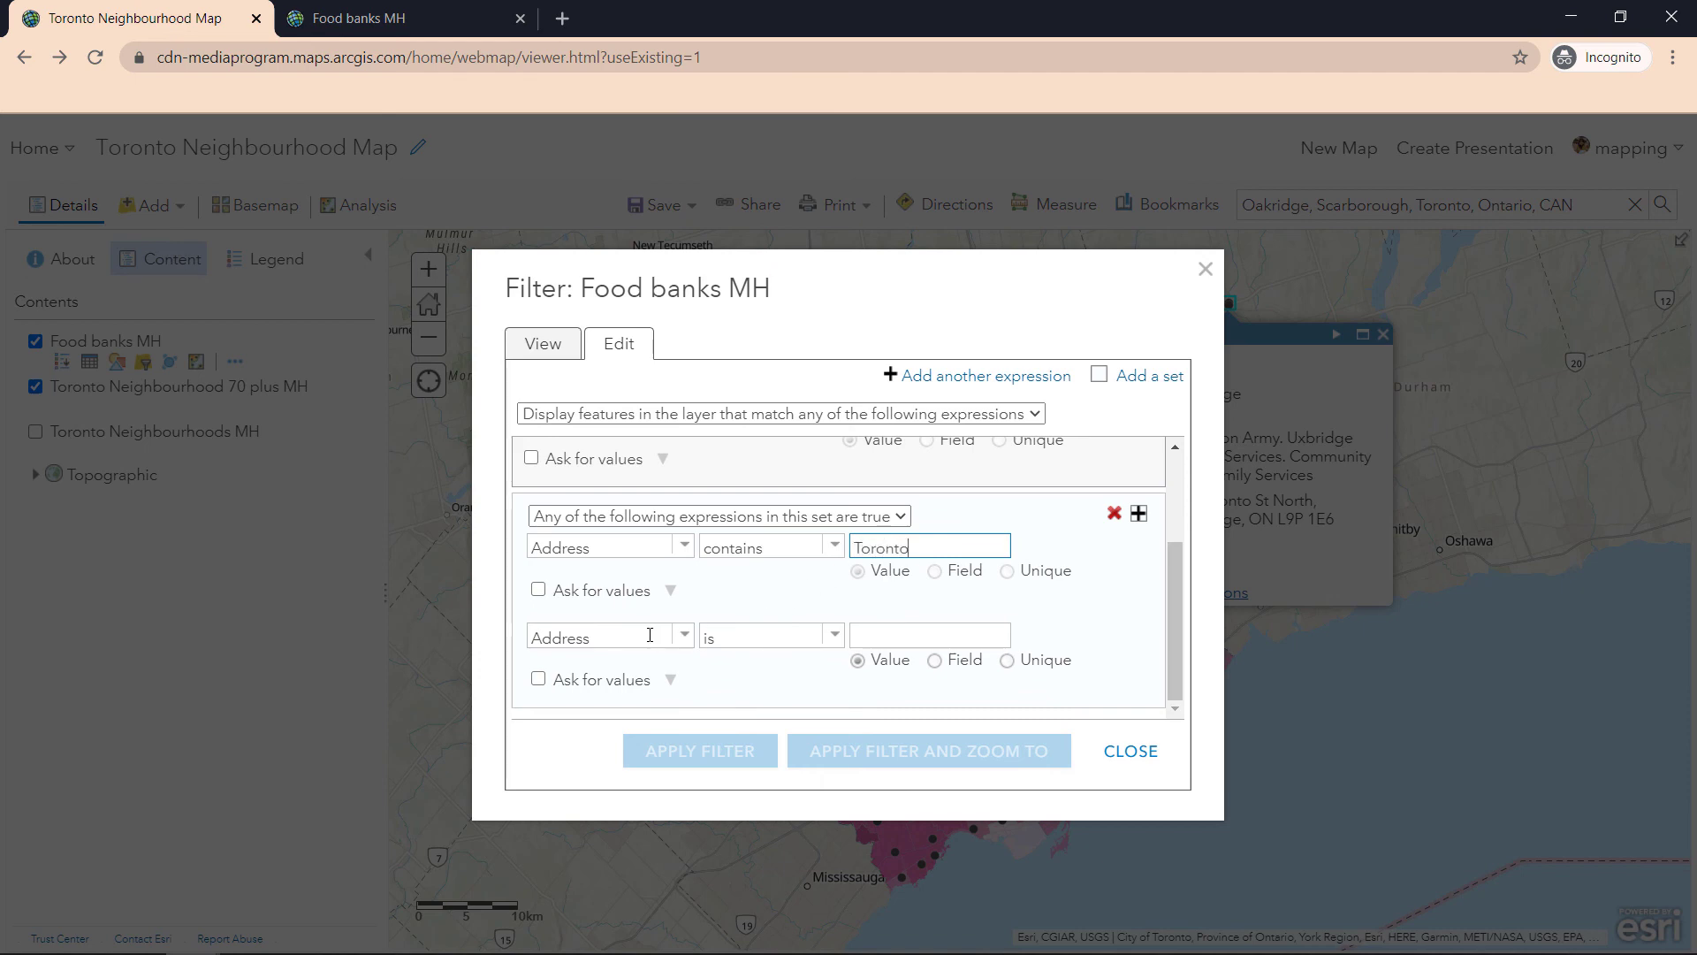
Set the set's second expression to Address does not contain uxbridge and require all expressions in the set to be true
click(678, 641)
click(829, 636)
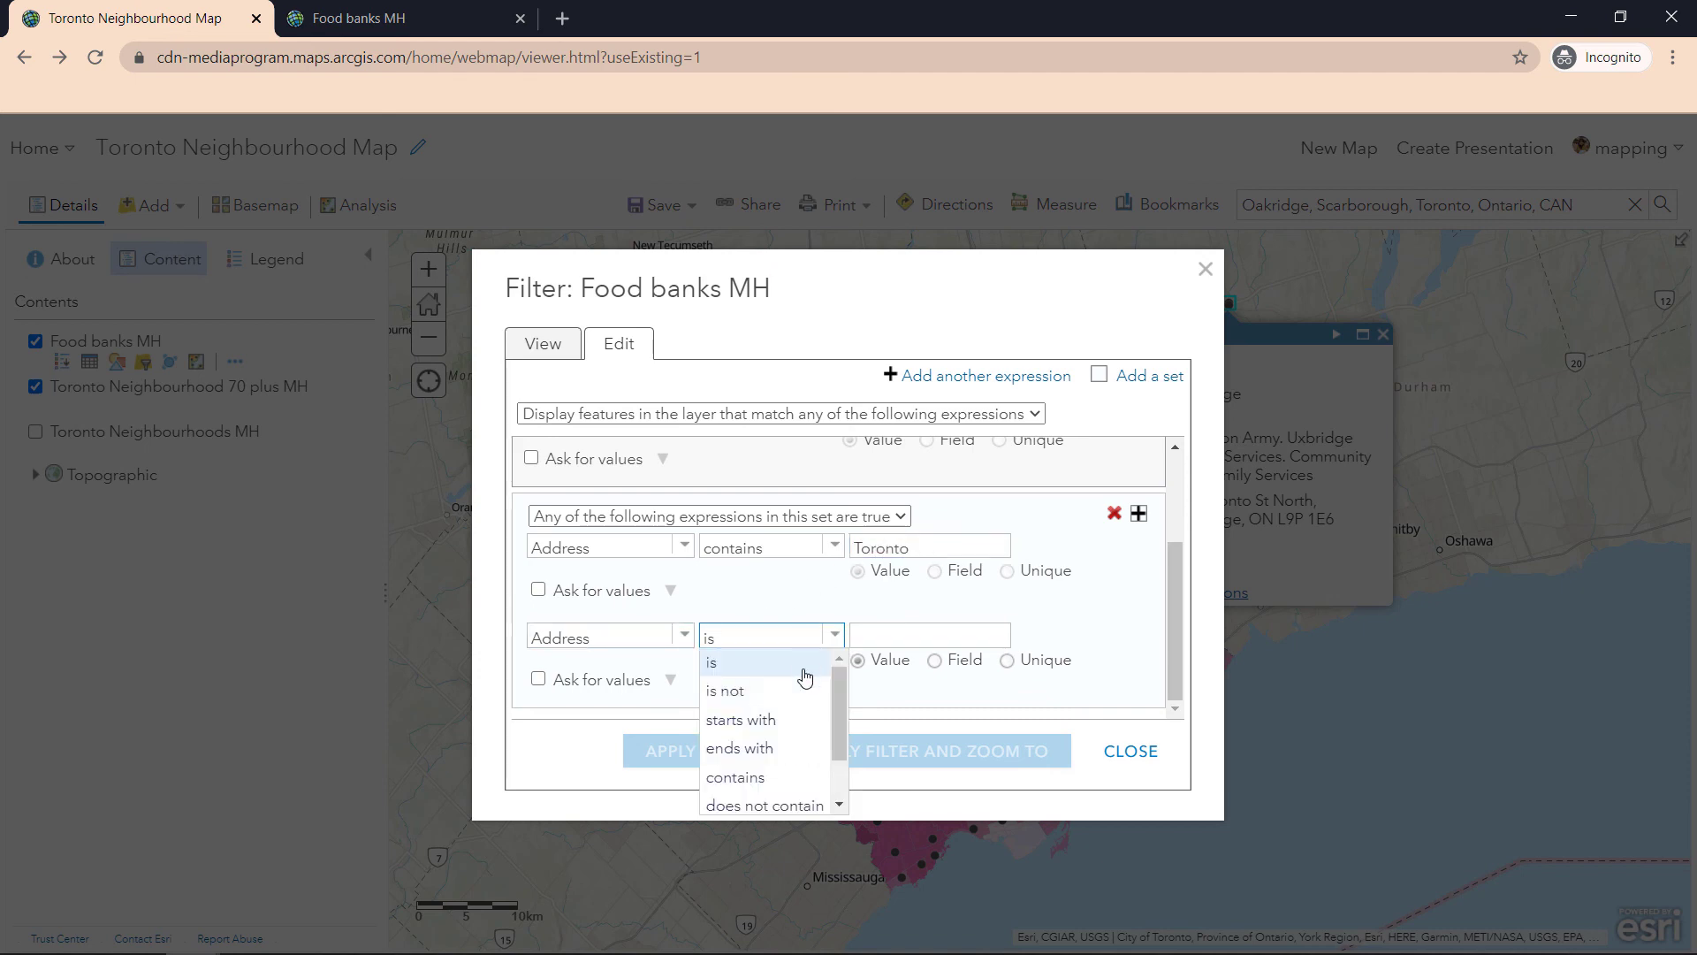
scroll(777, 766, down, 1)
click(776, 762)
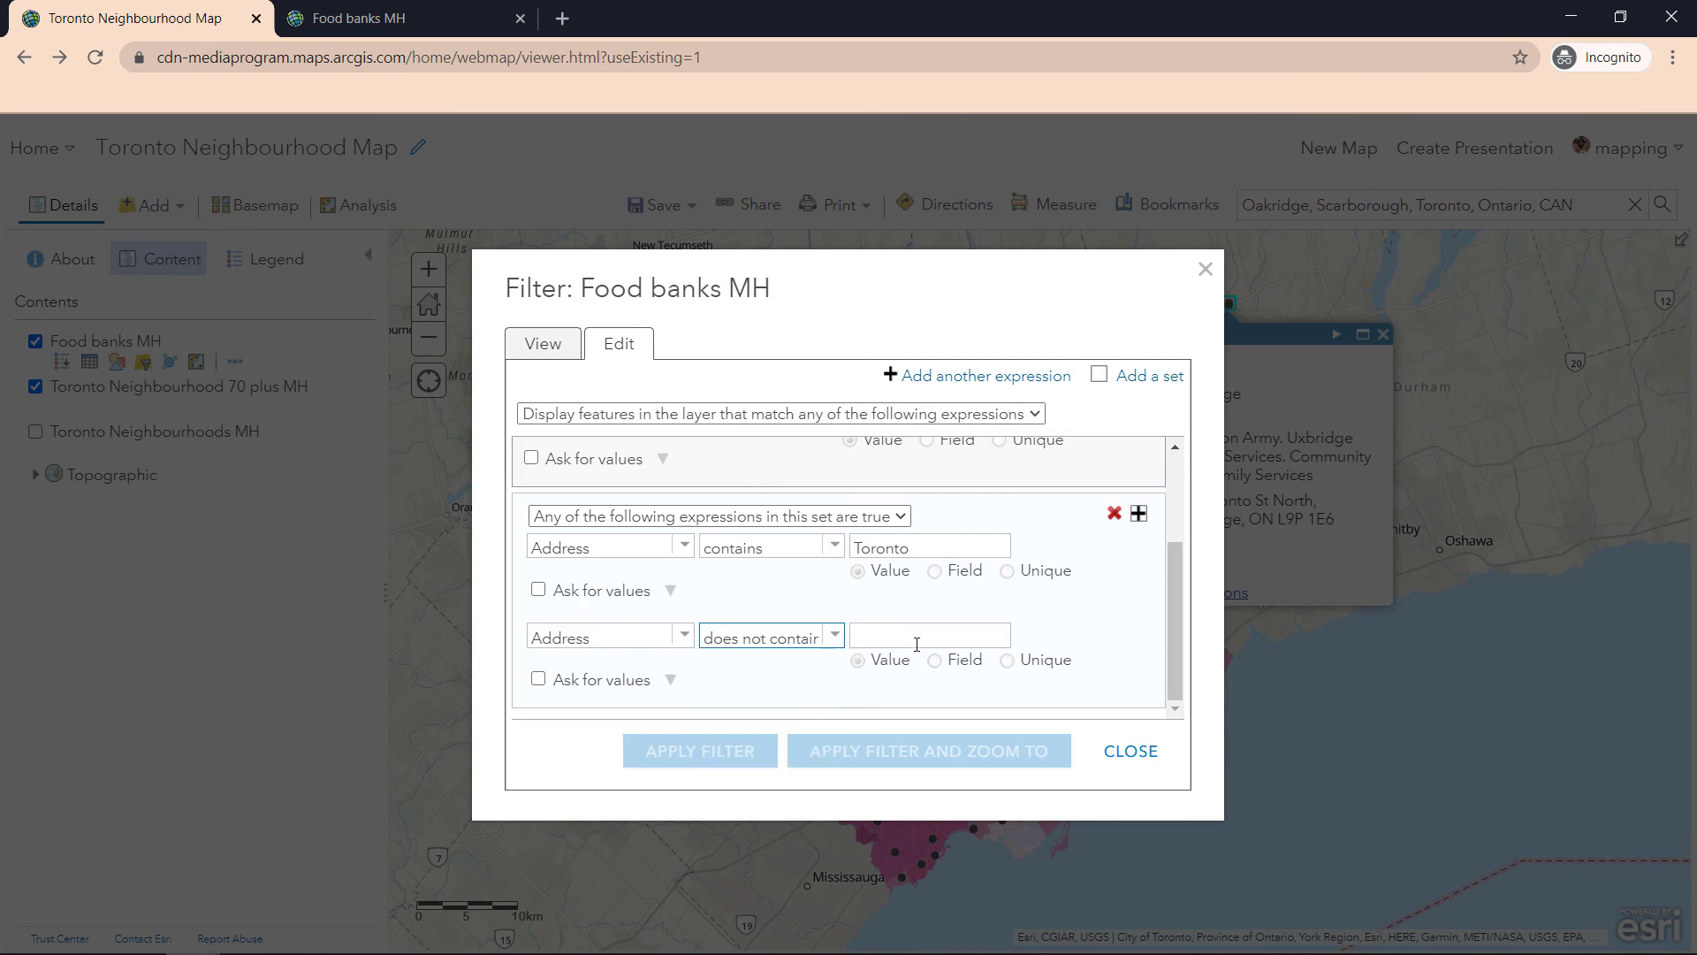
click(917, 636)
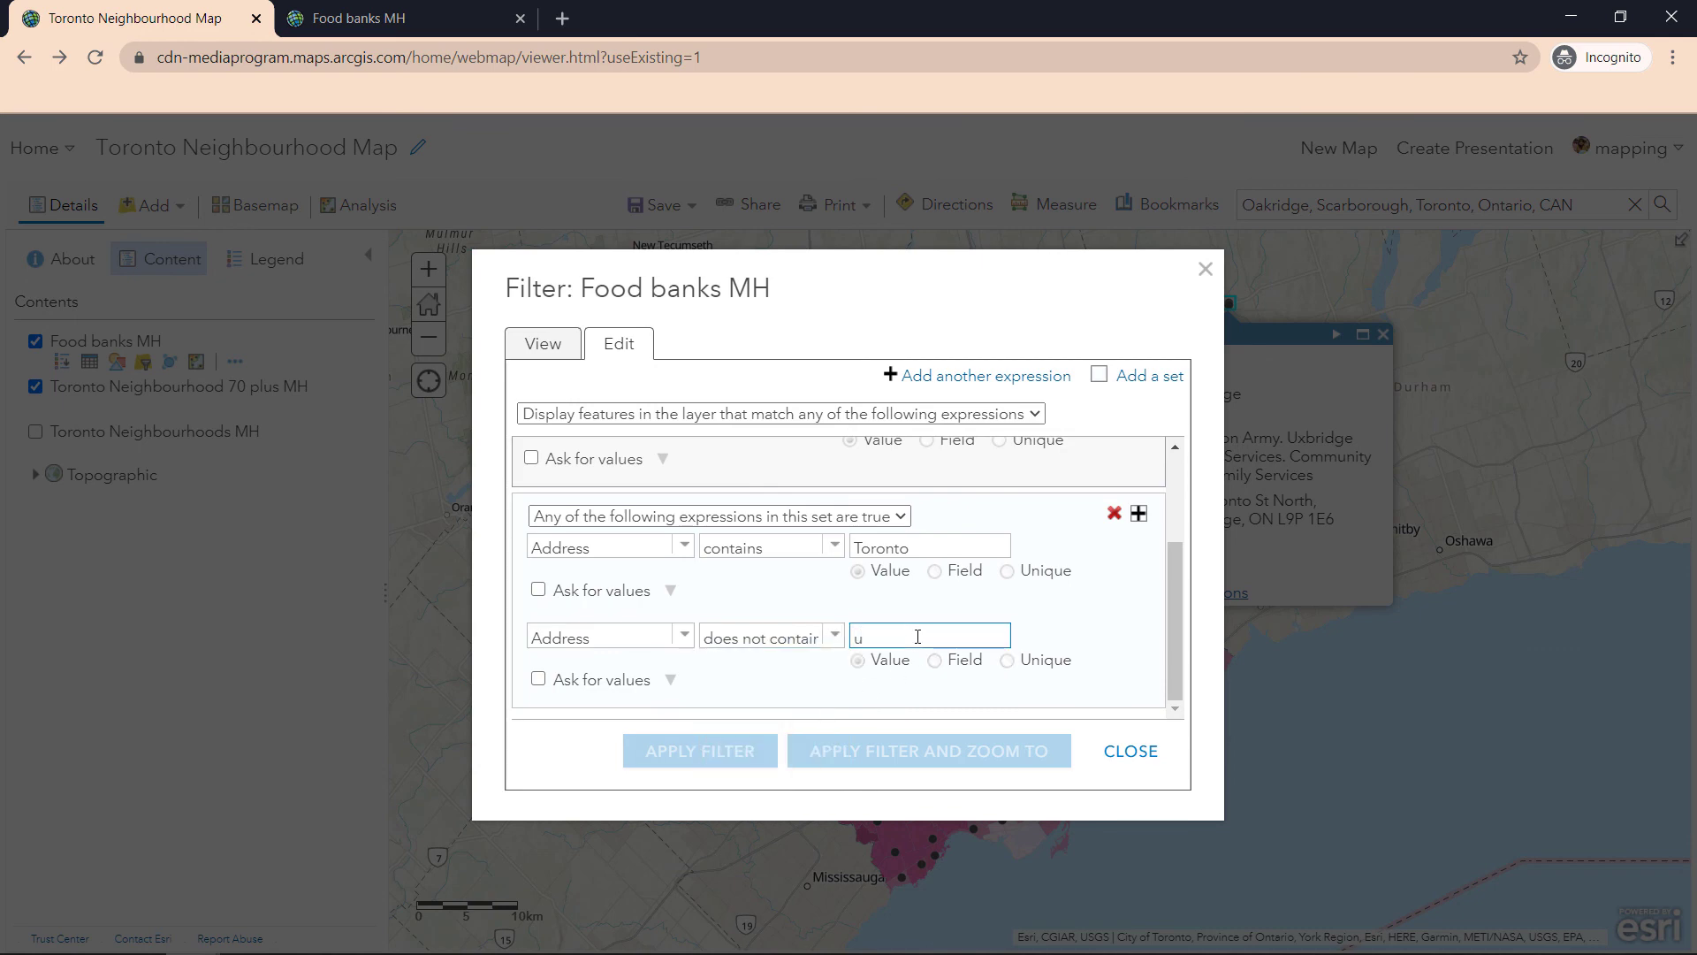
text(uxbridge)
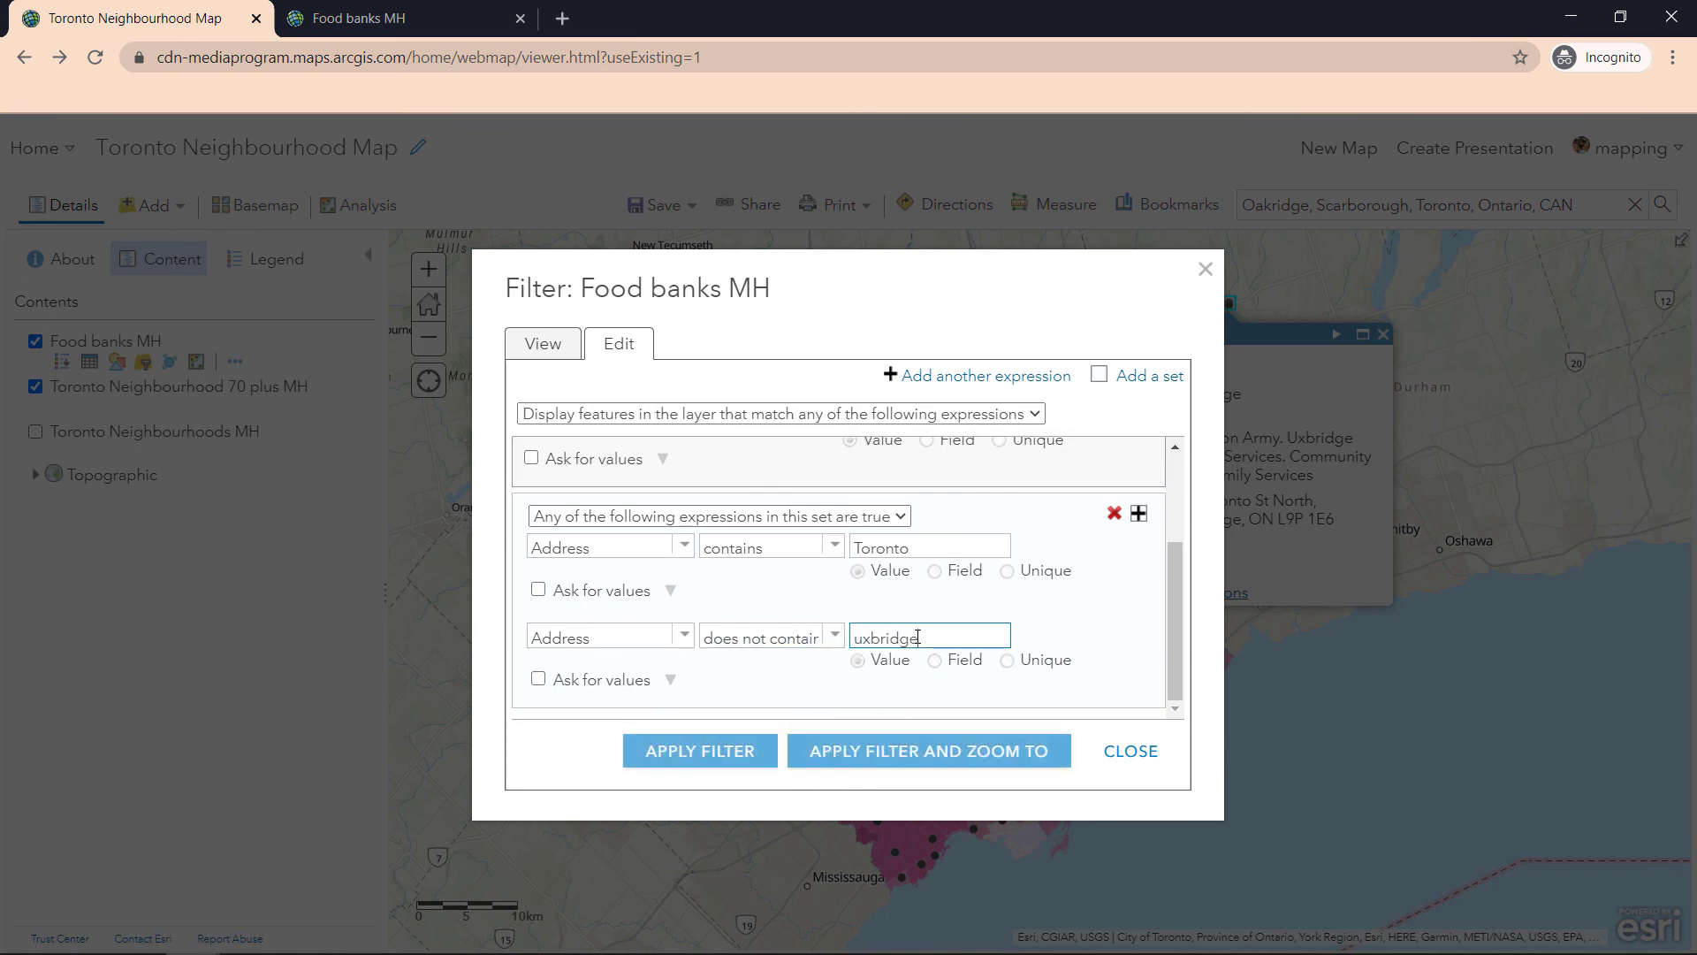
click(842, 524)
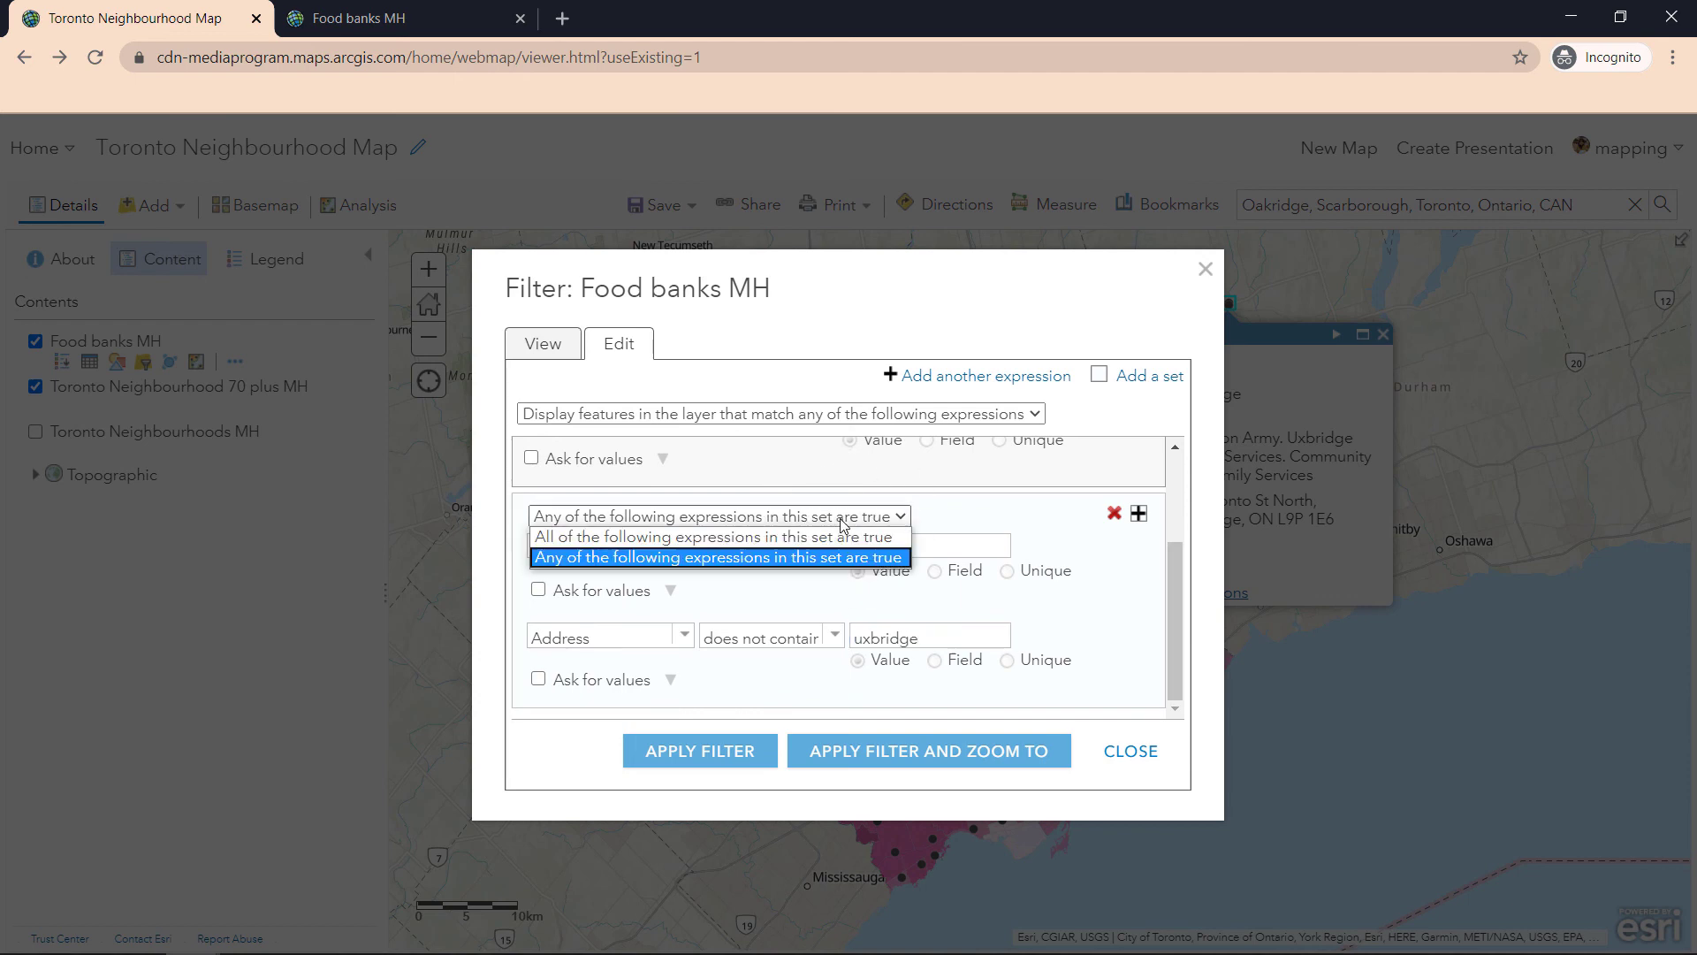
click(710, 541)
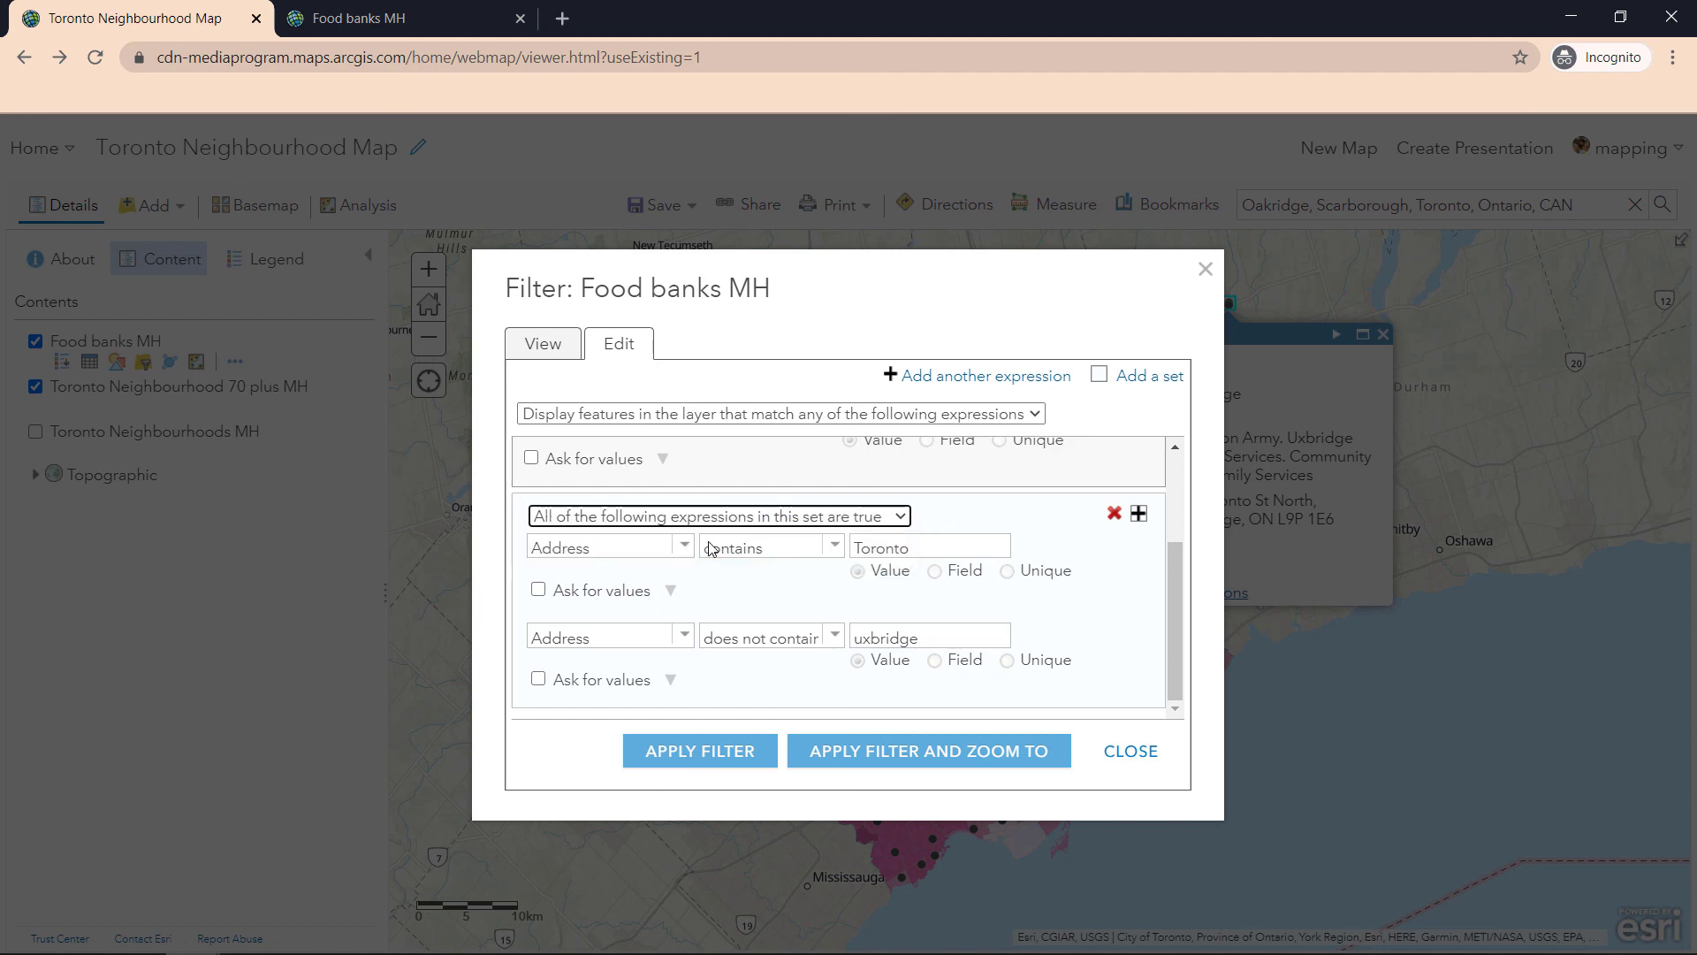
Remove the standalone Address contains toronto expression and apply the updated filter to the Food banks MH layer
scroll(1020, 534, up, 3)
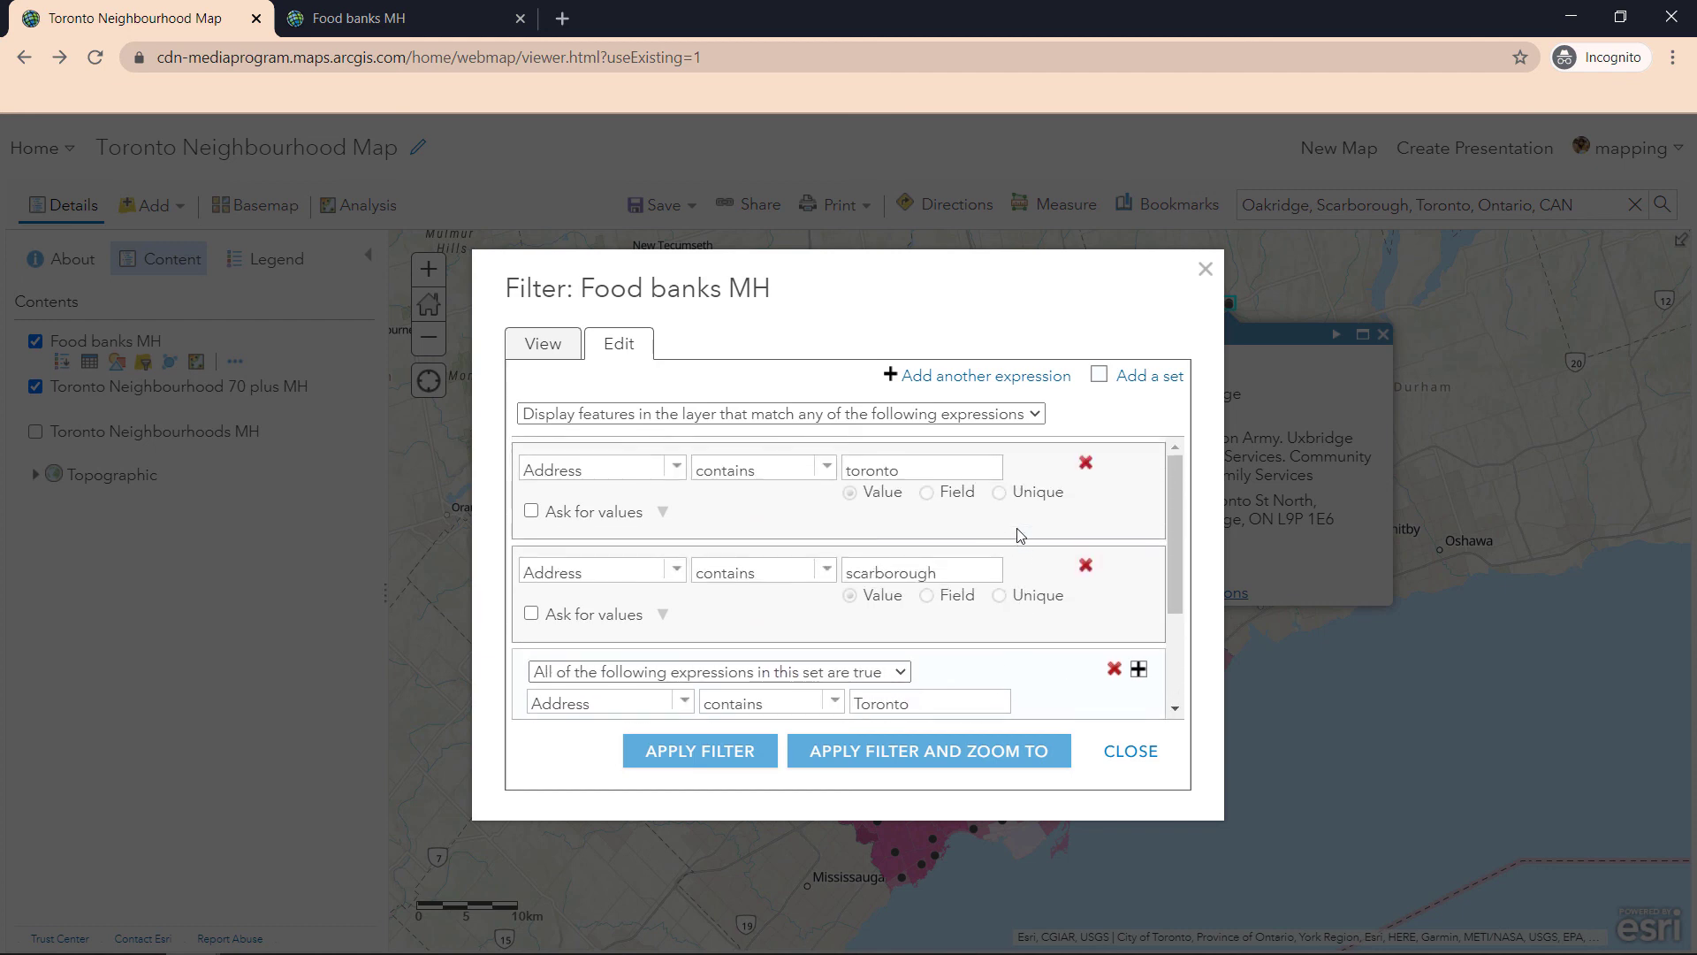
click(1086, 466)
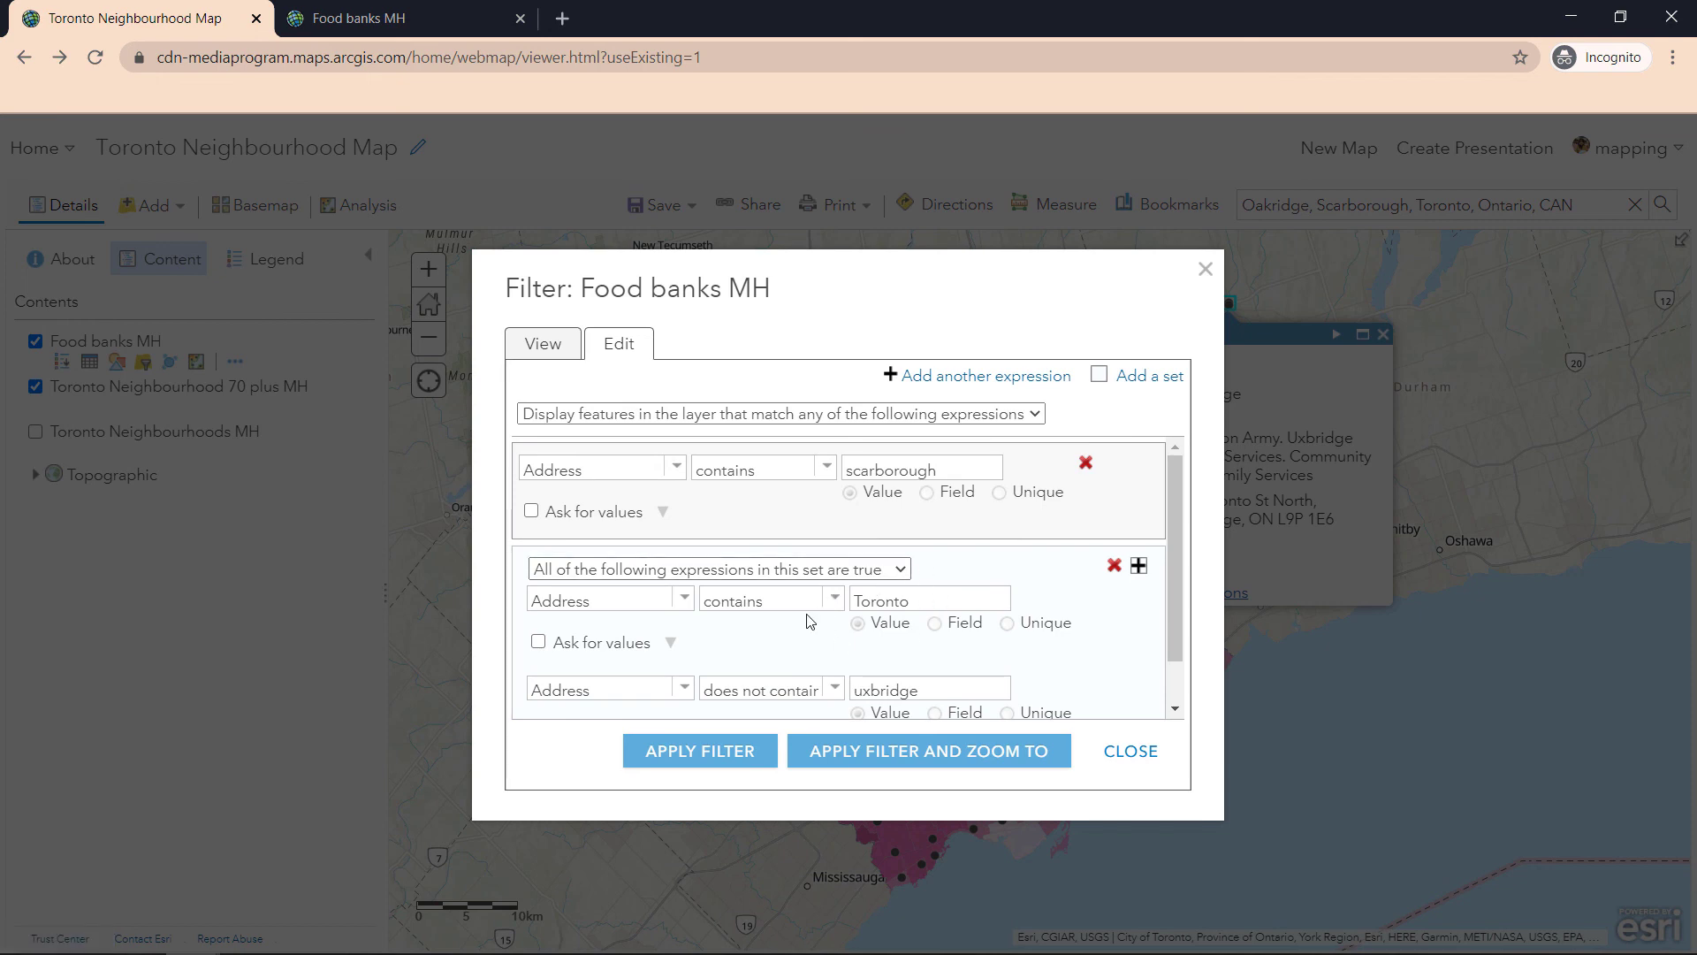
click(742, 753)
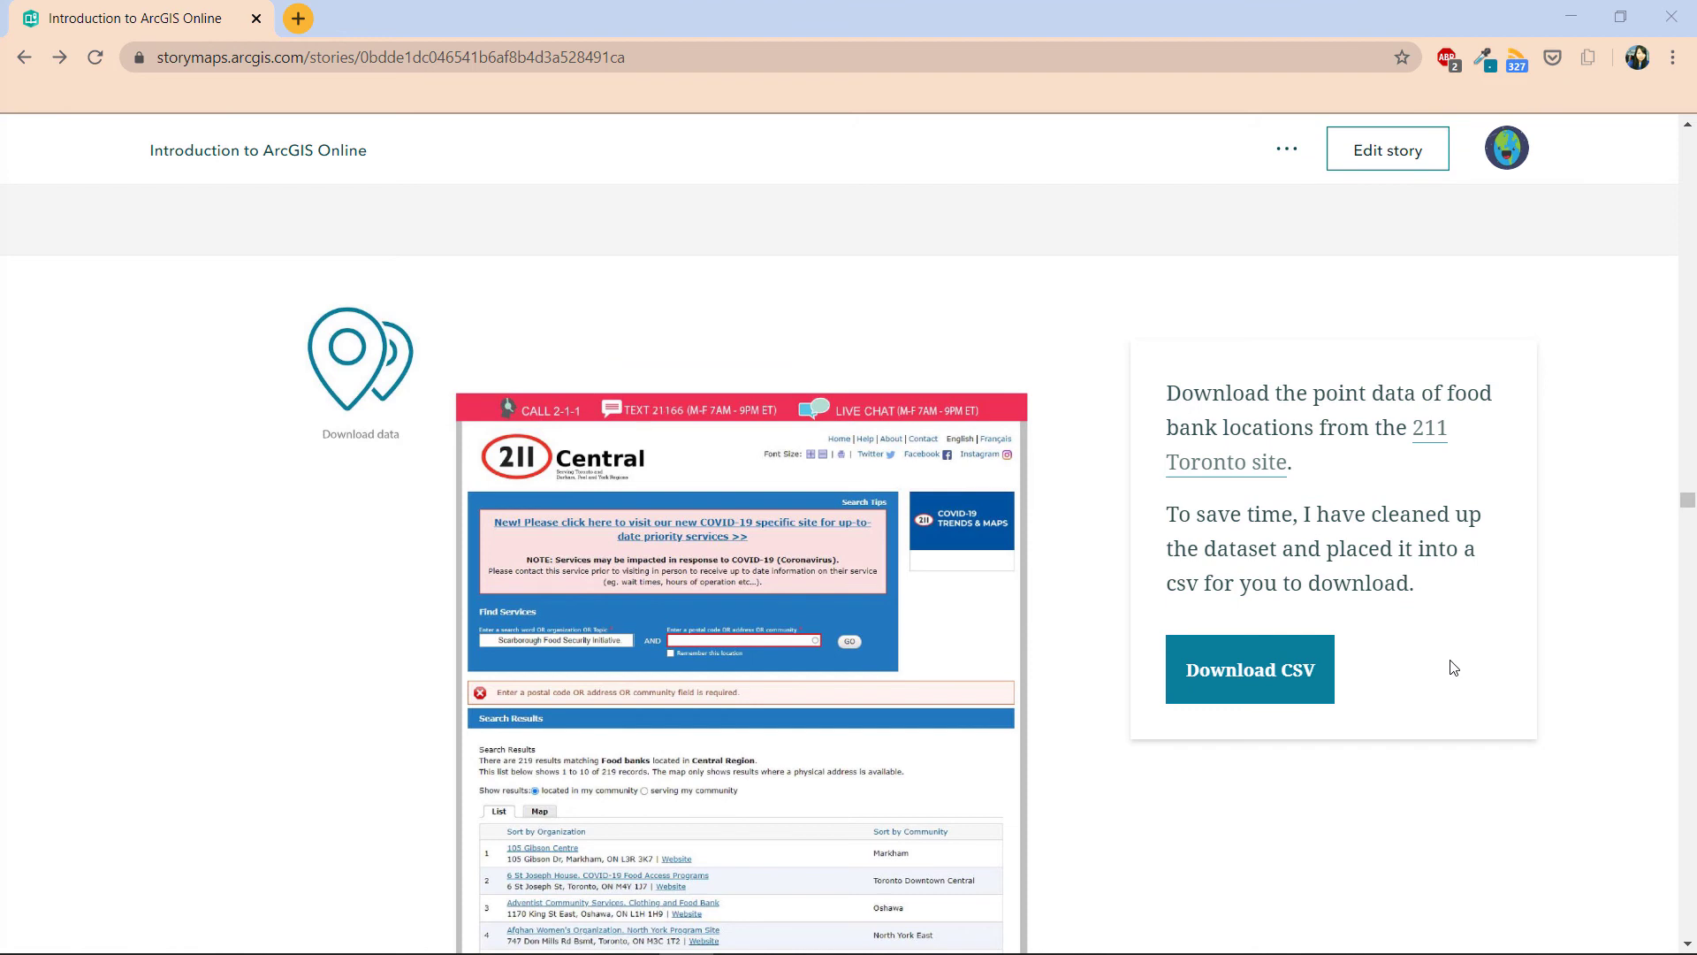
In the Introduction to ArcGIS Online story map, review the sections on downloading data, importing the CSV and filling missing data
scroll(1452, 667, down, 5)
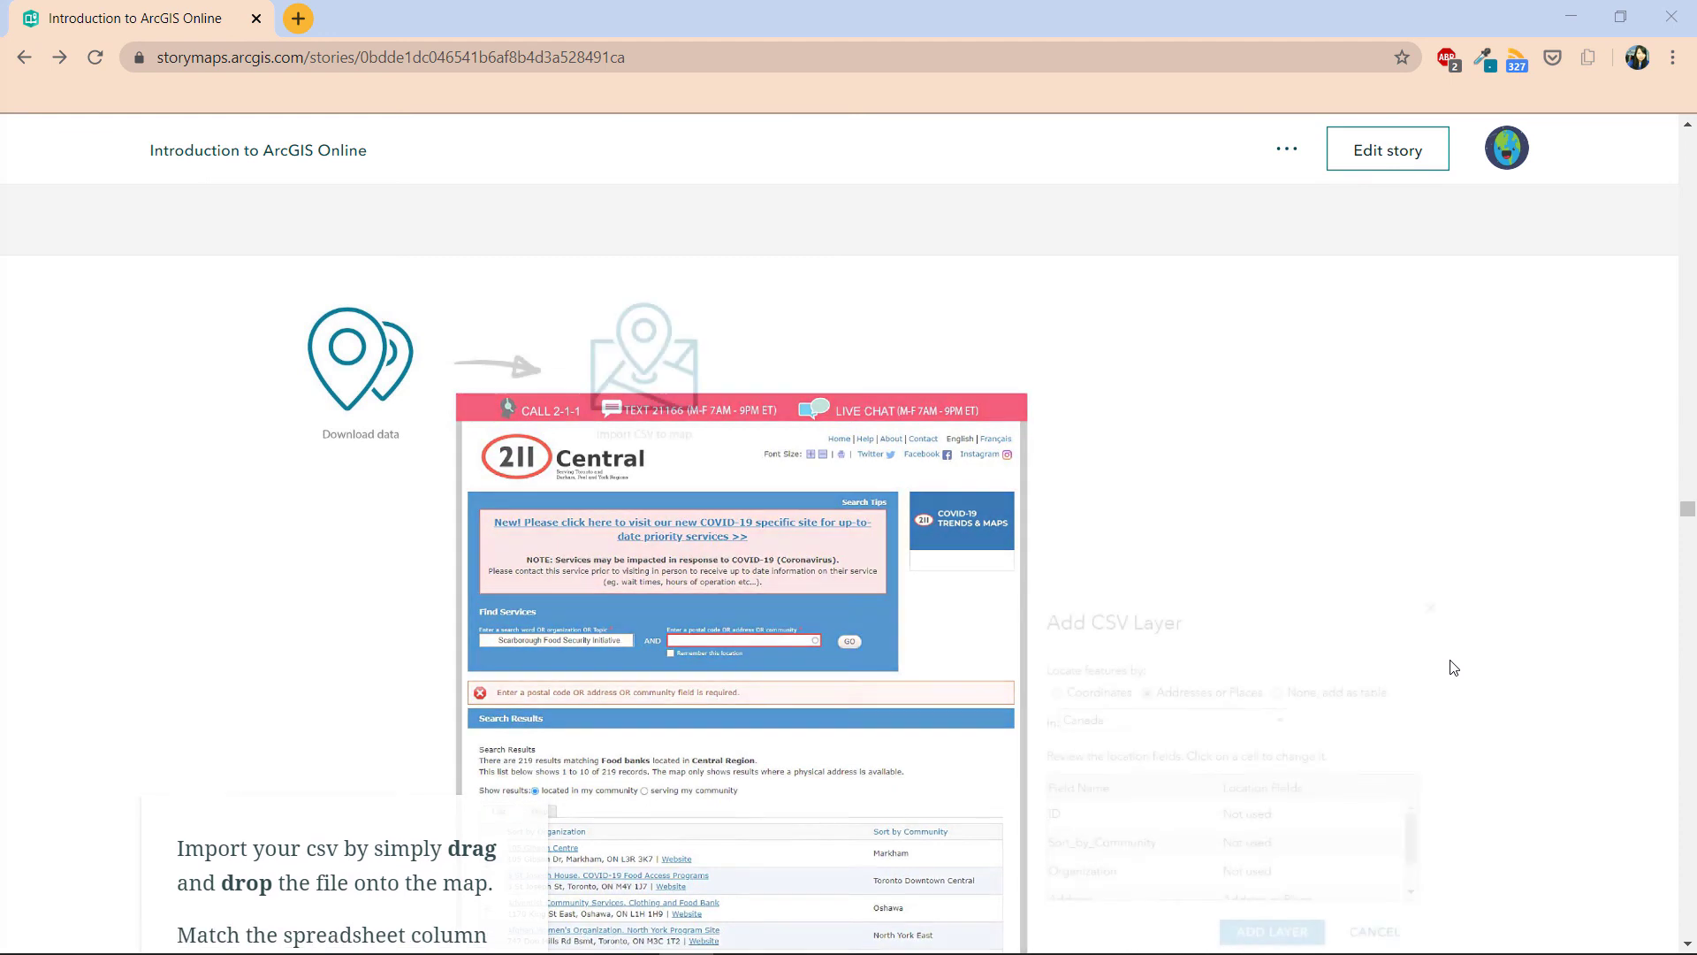
scroll(1452, 667, down, 3)
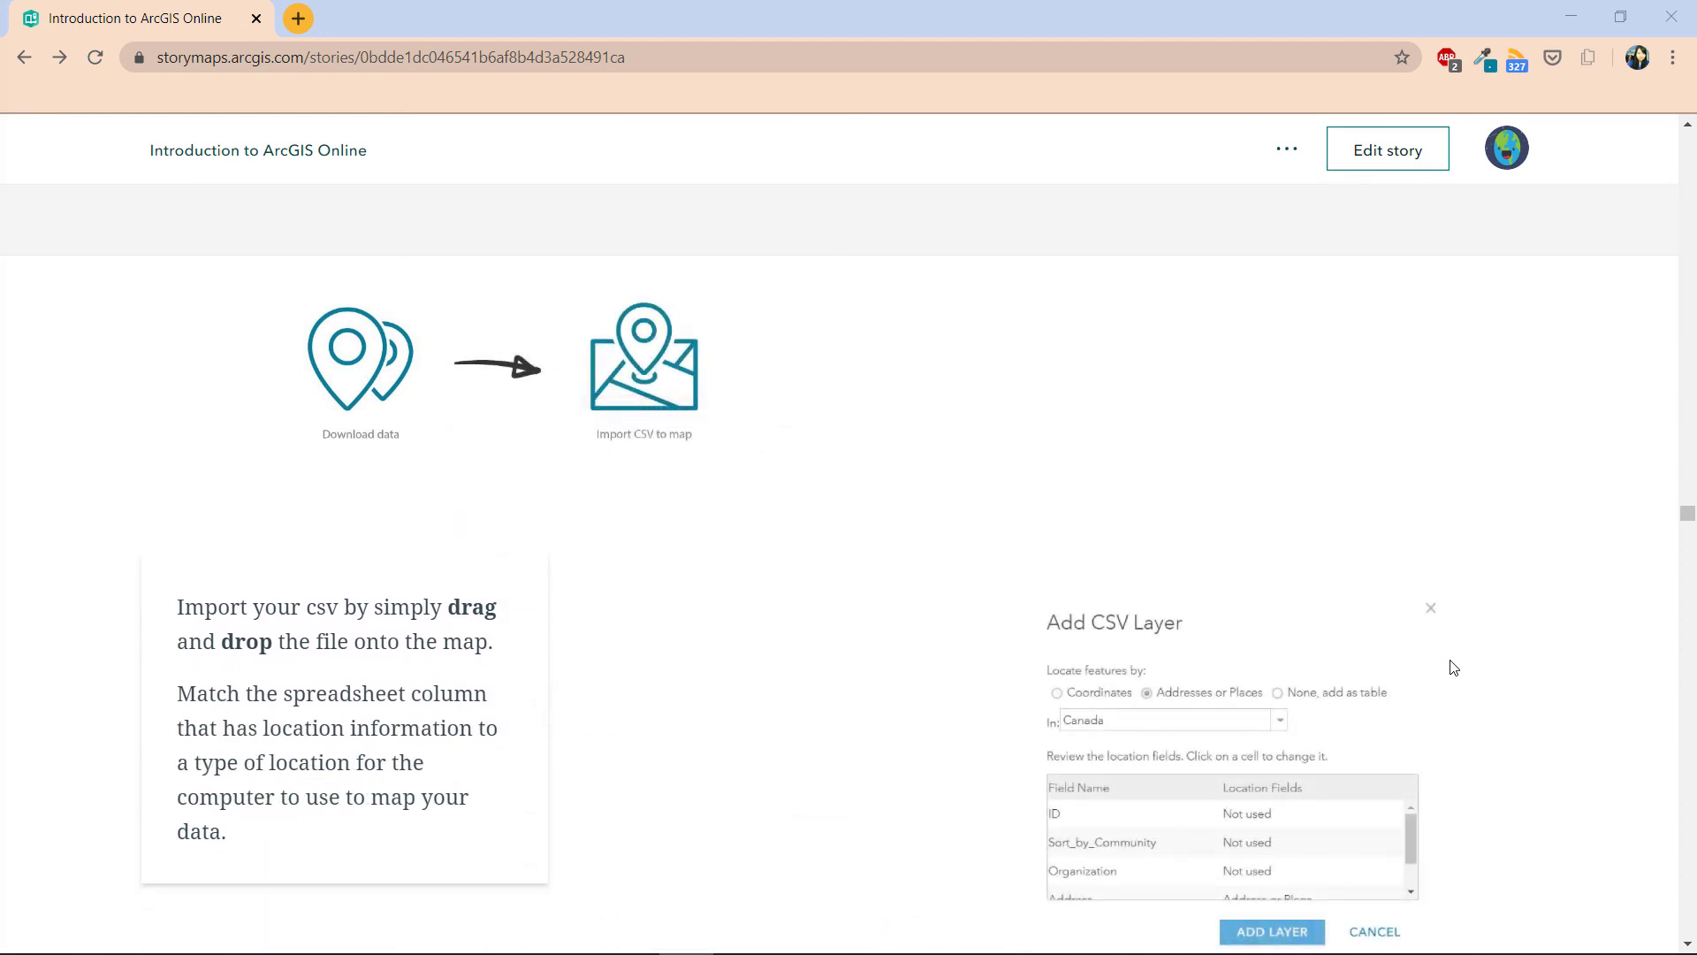
scroll(1452, 667, down, 1)
scroll(1452, 668, down, 1)
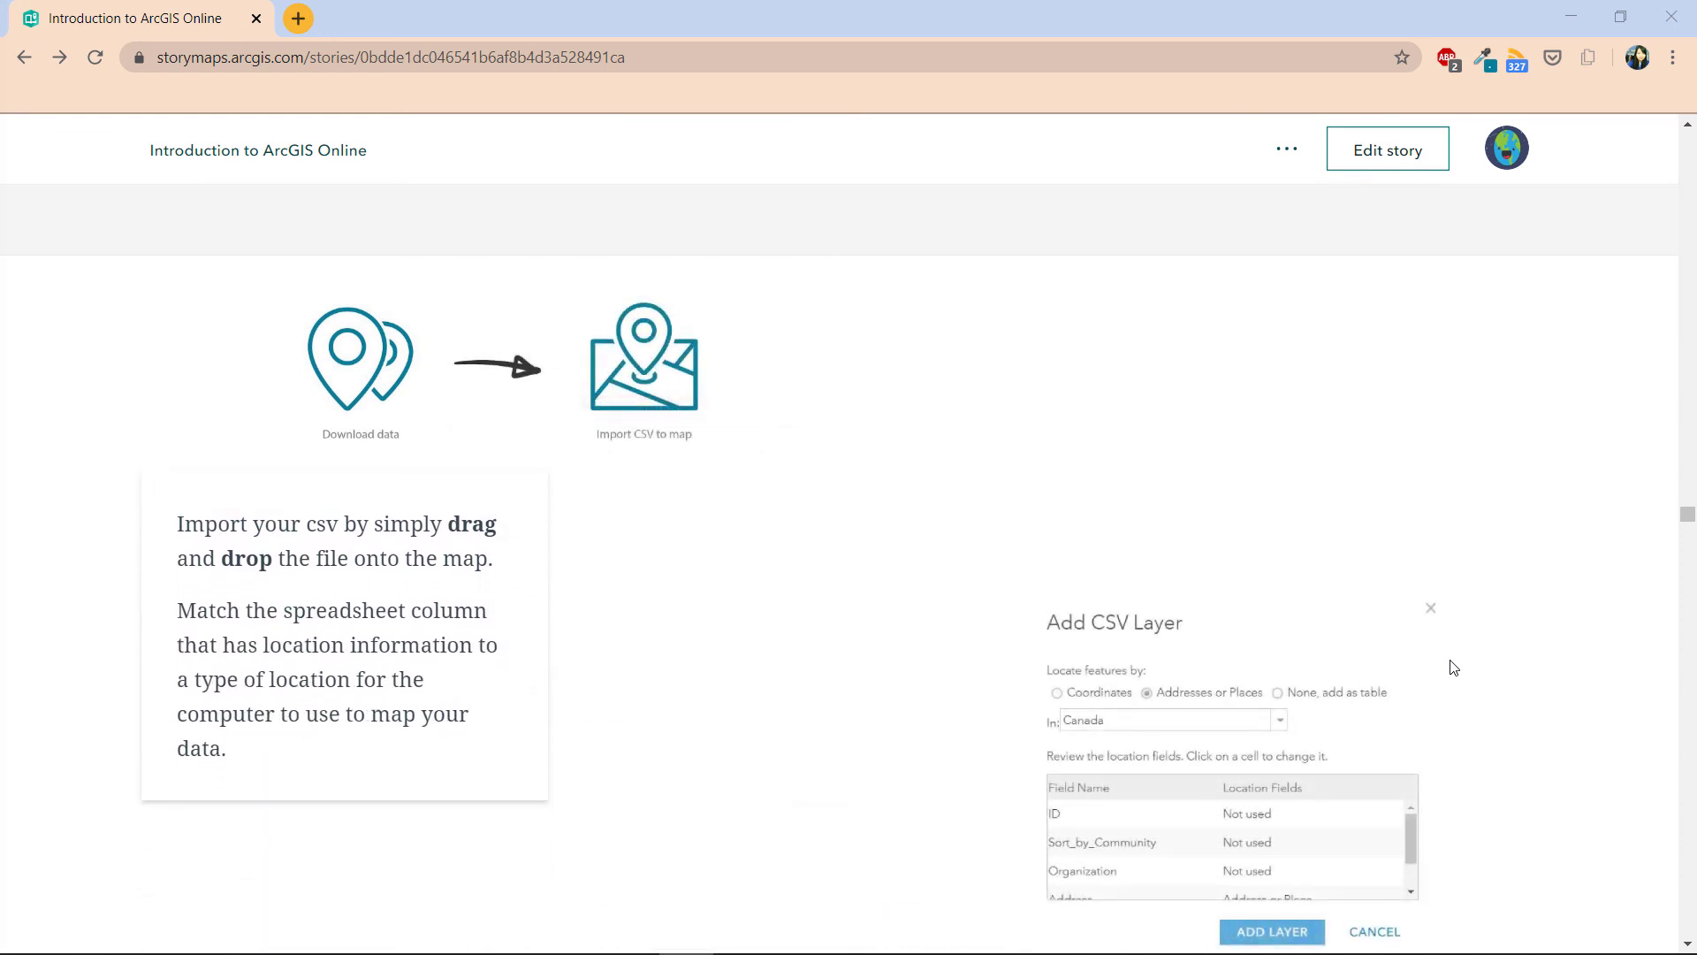
scroll(1452, 667, down, 5)
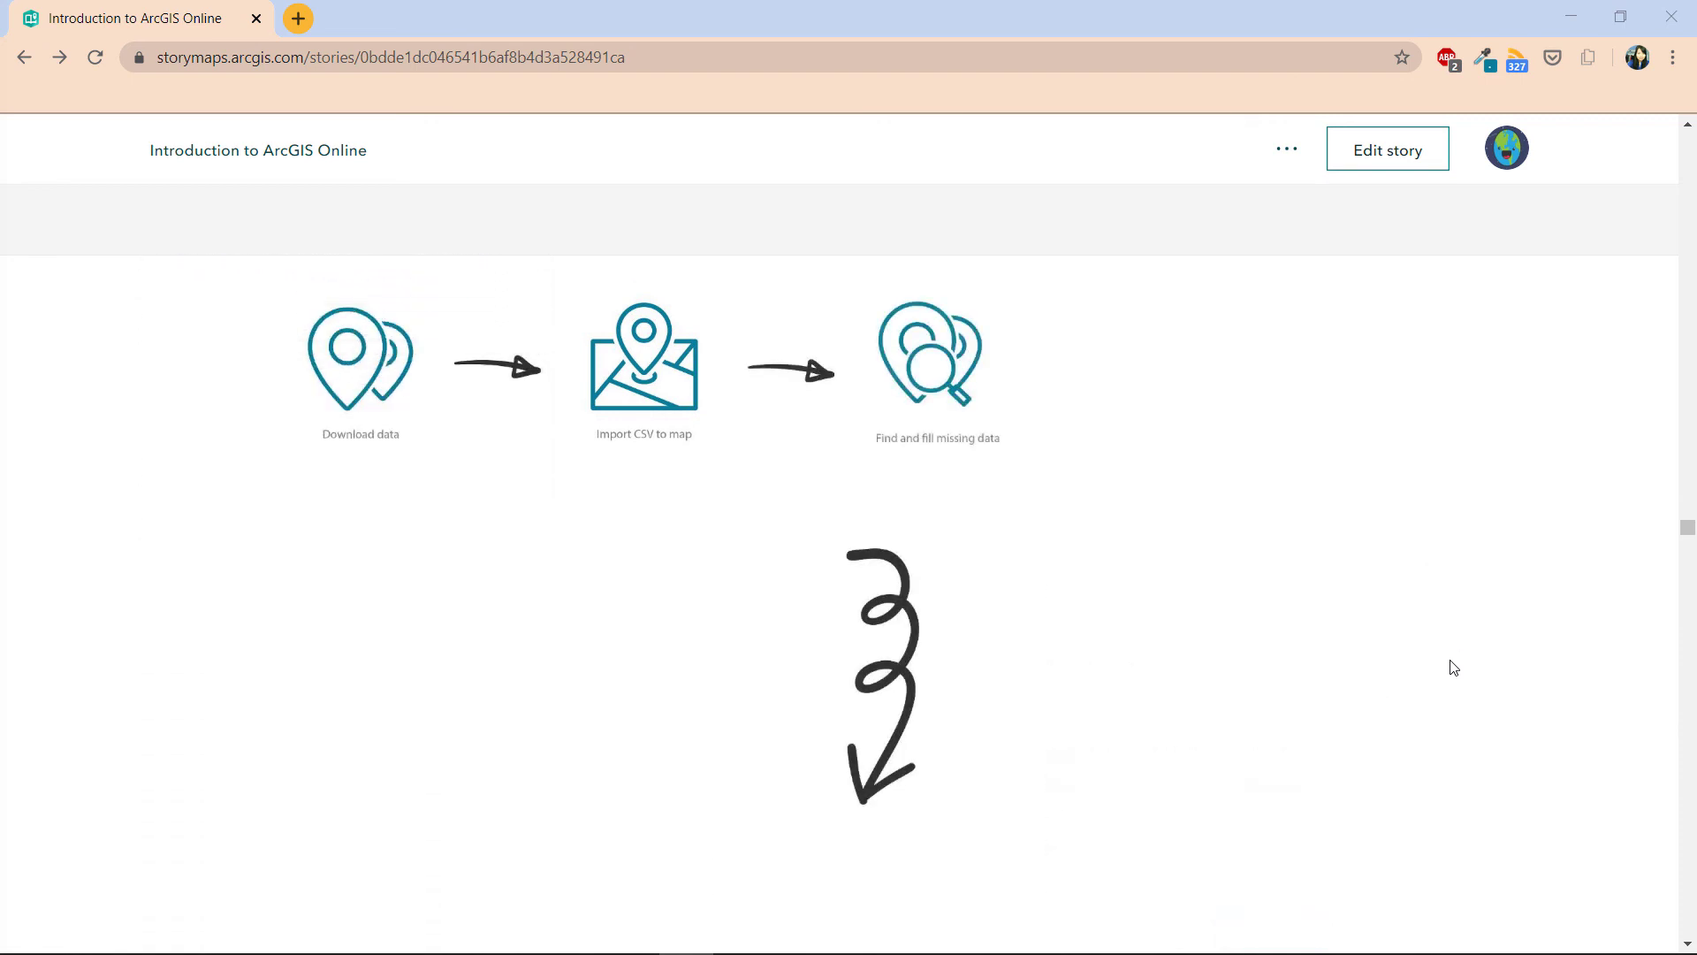
scroll(1452, 668, down, 3)
scroll(1452, 668, down, 10)
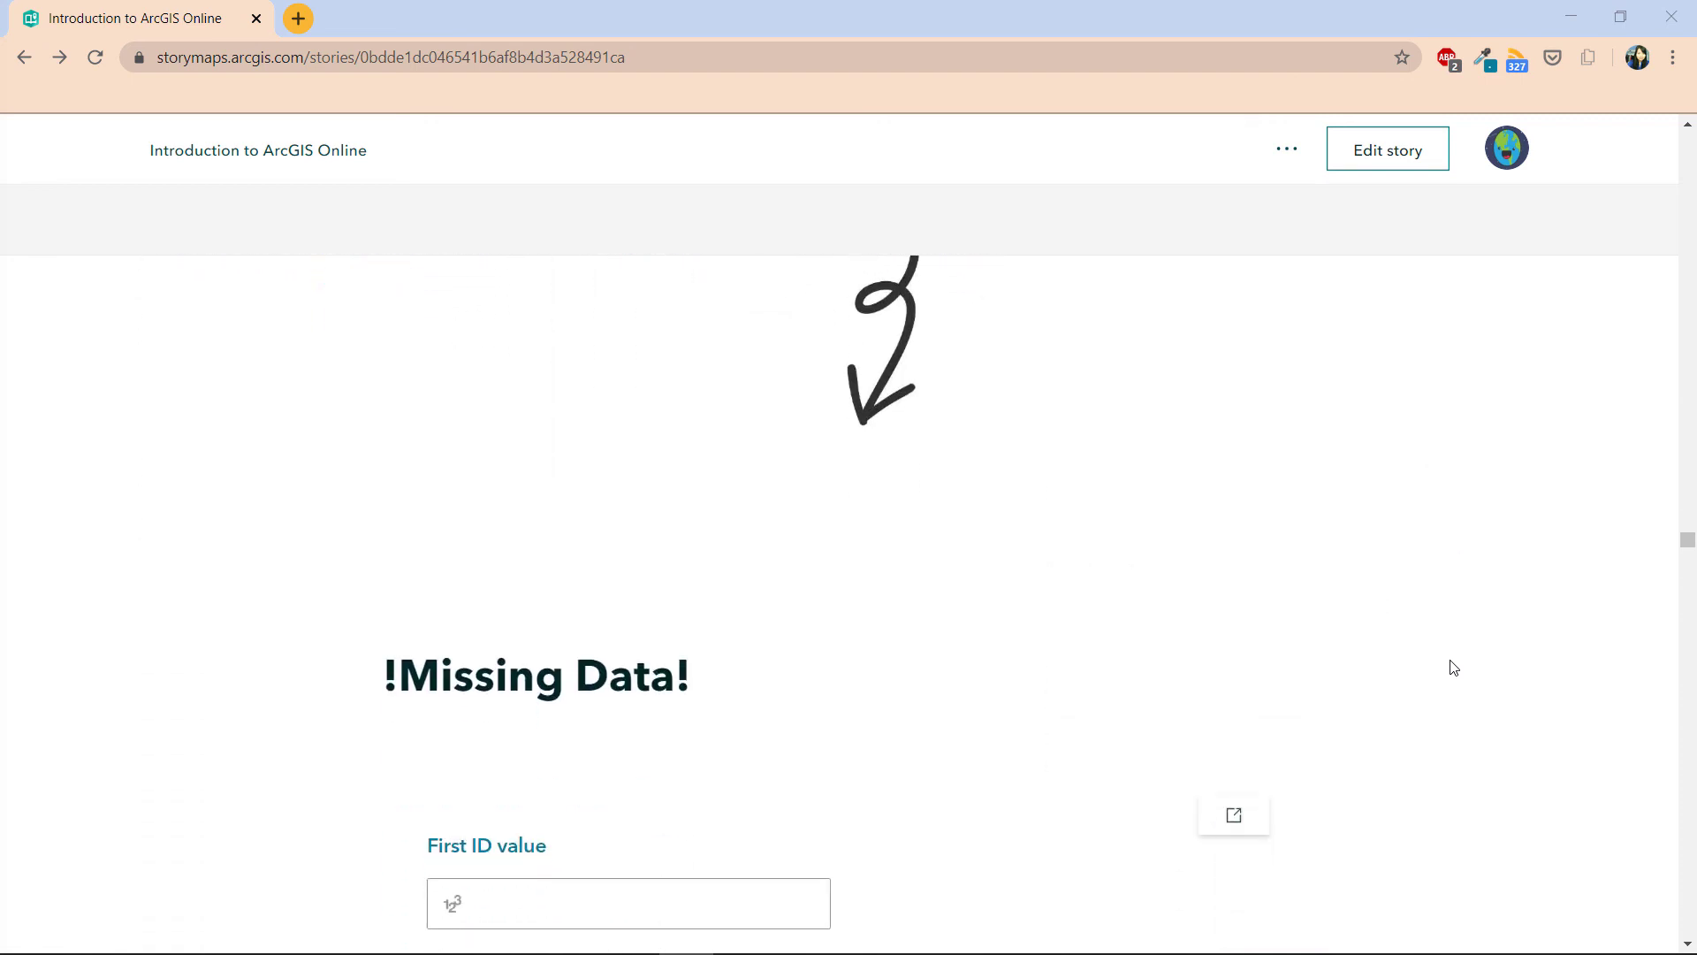
scroll(1452, 667, down, 10)
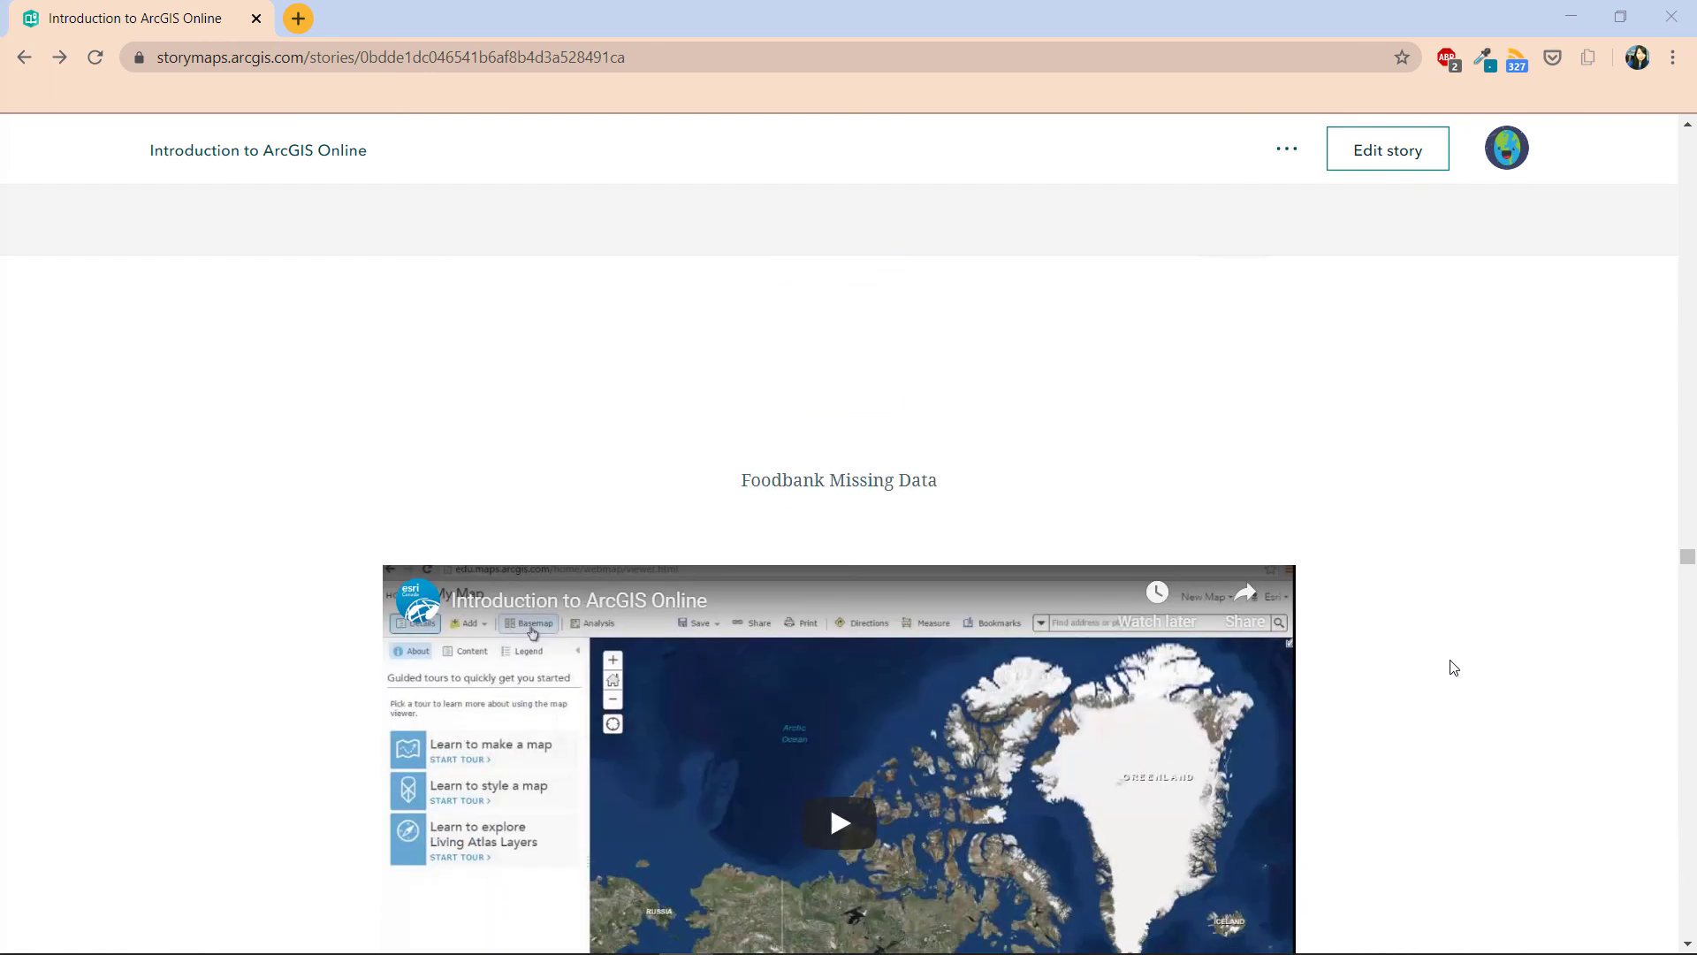
Review the story map's instructions on editing point locations, saving and publishing the data, and filtering the food banks
scroll(1452, 667, down, 2)
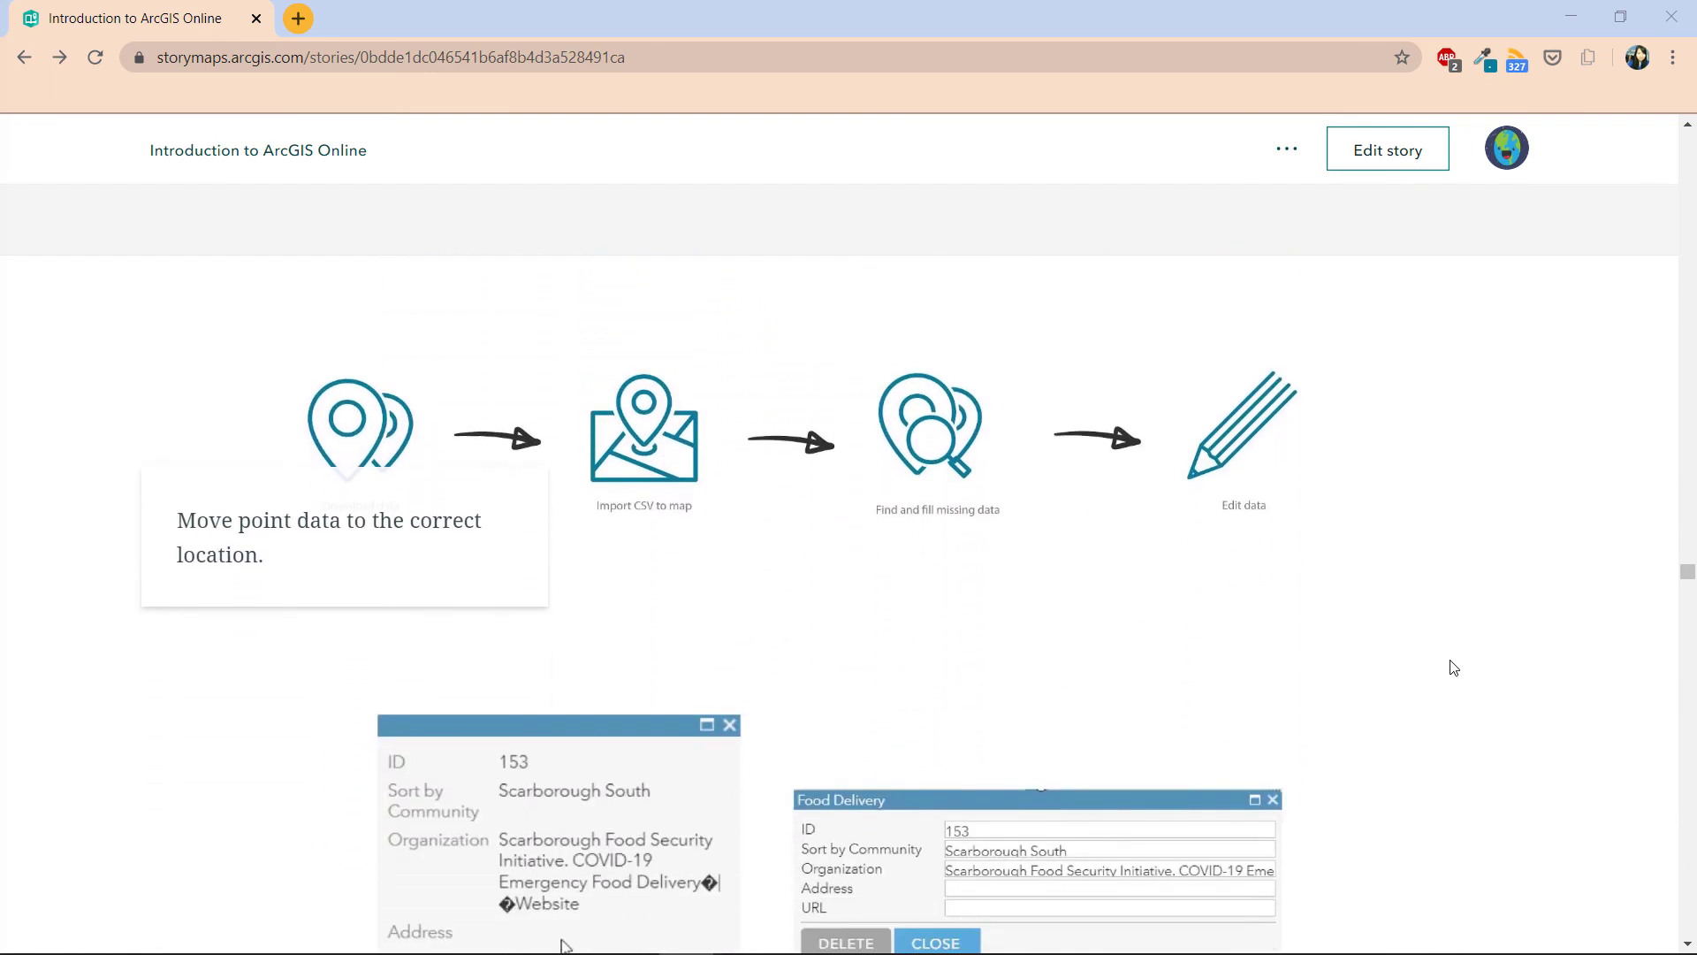
scroll(1452, 667, down, 1)
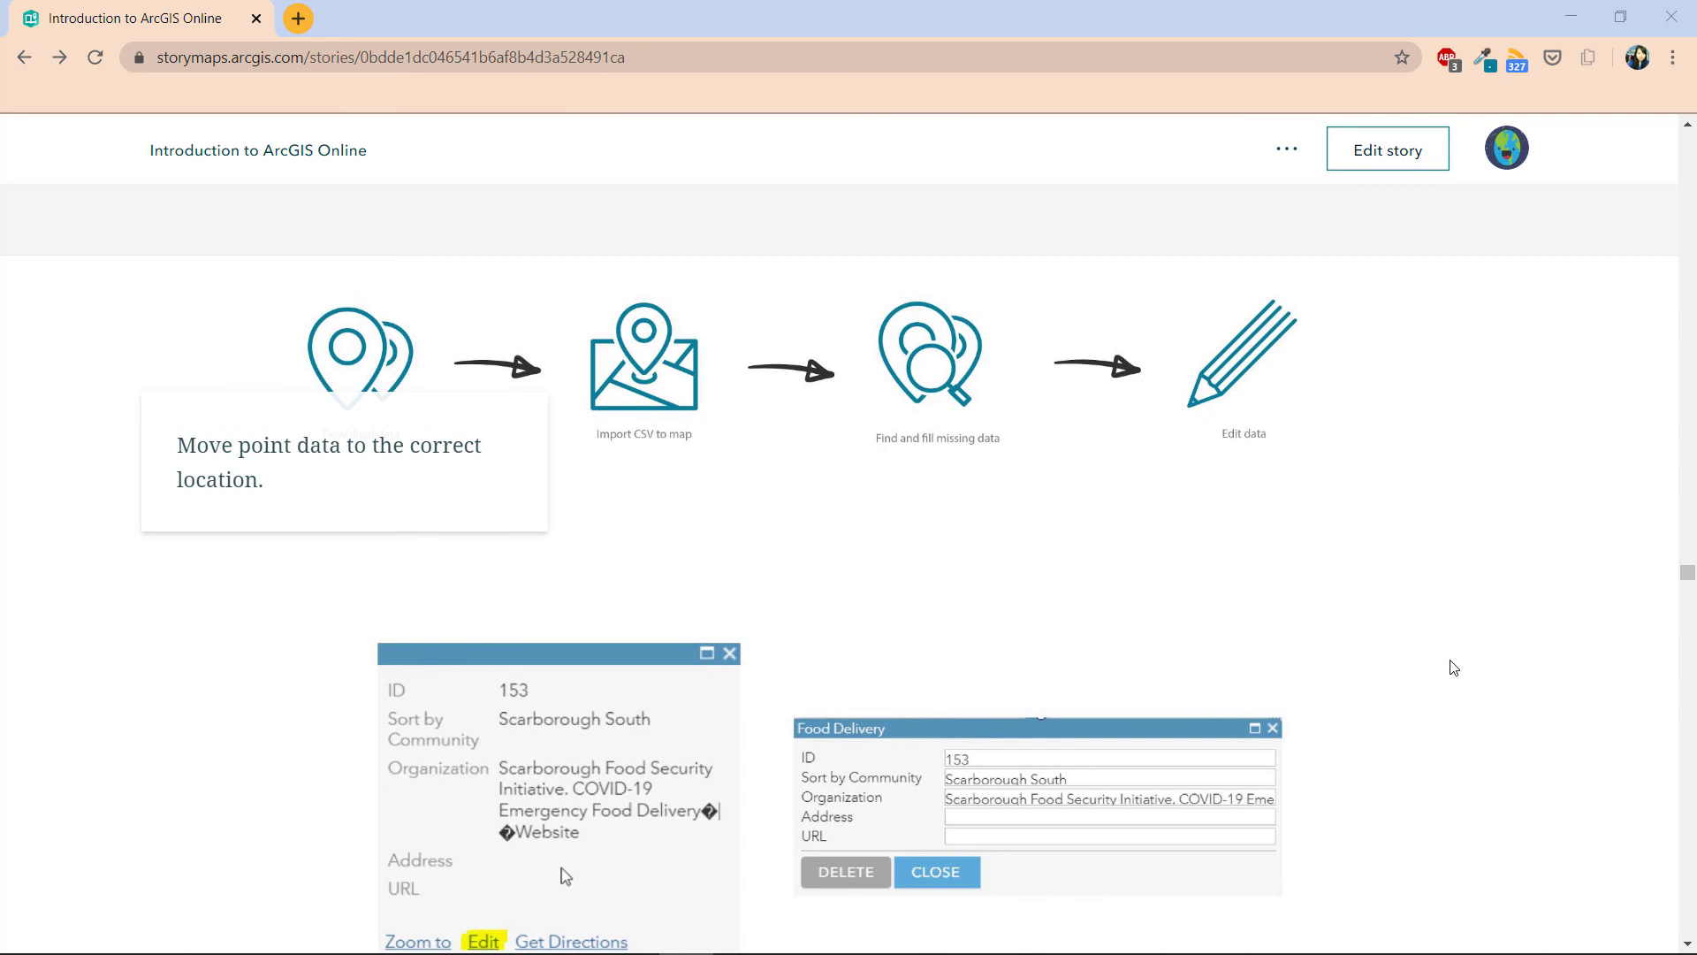
scroll(1452, 668, down, 3)
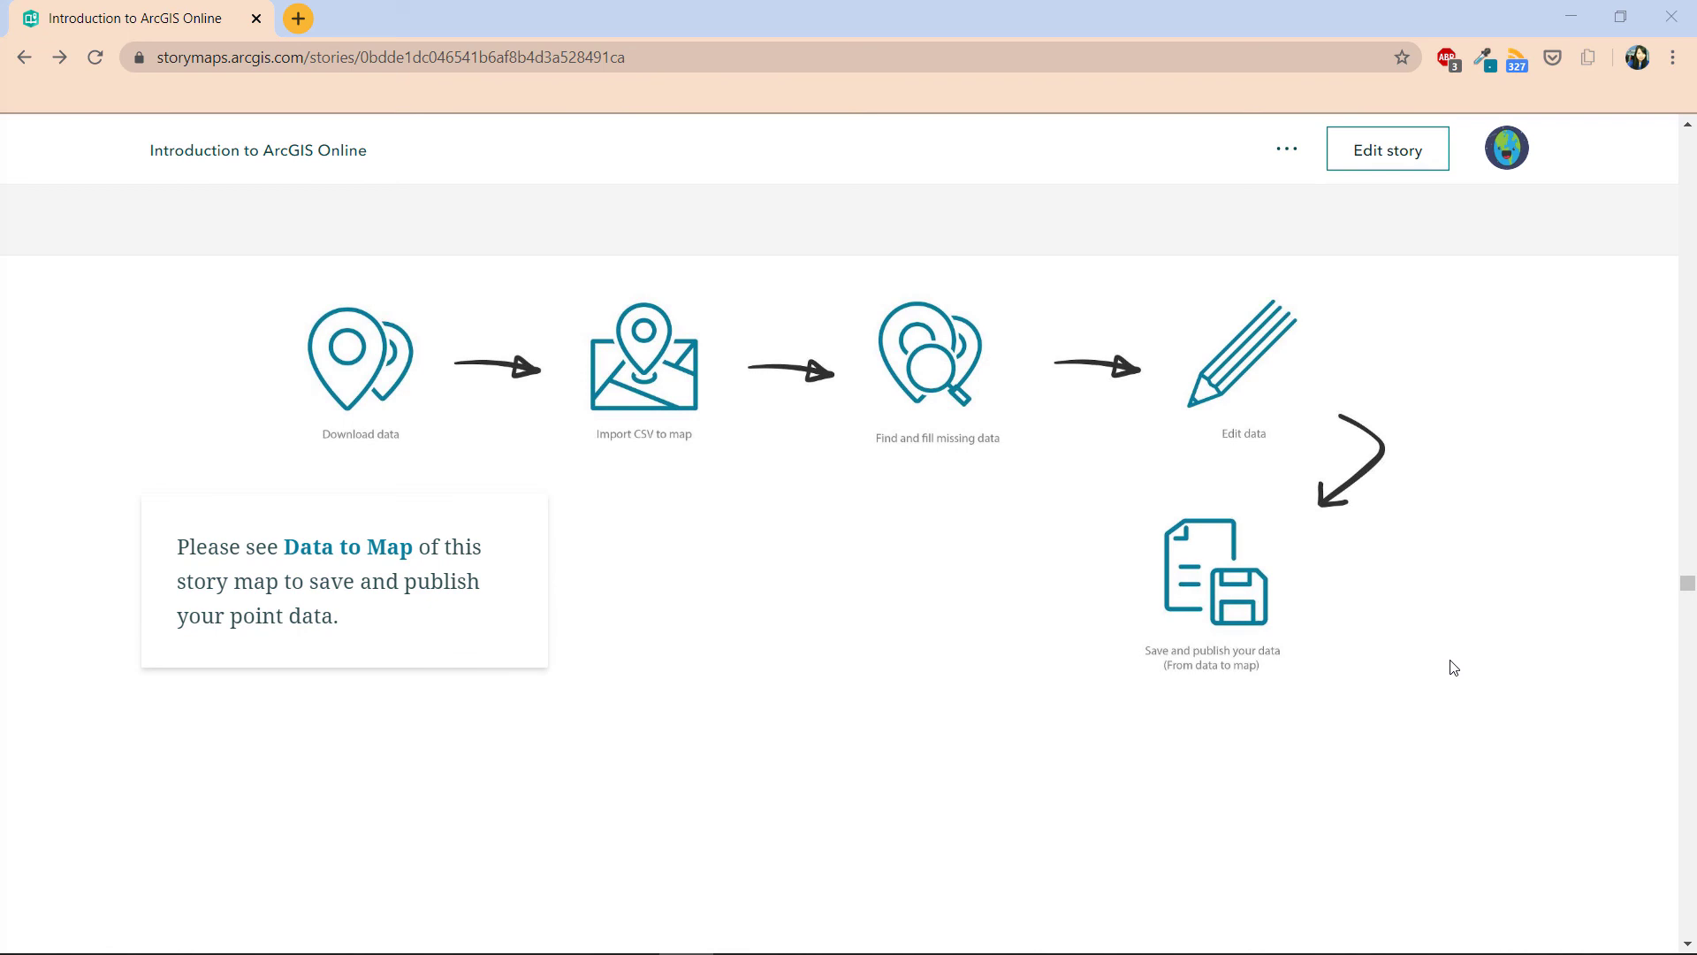
scroll(1452, 667, down, 5)
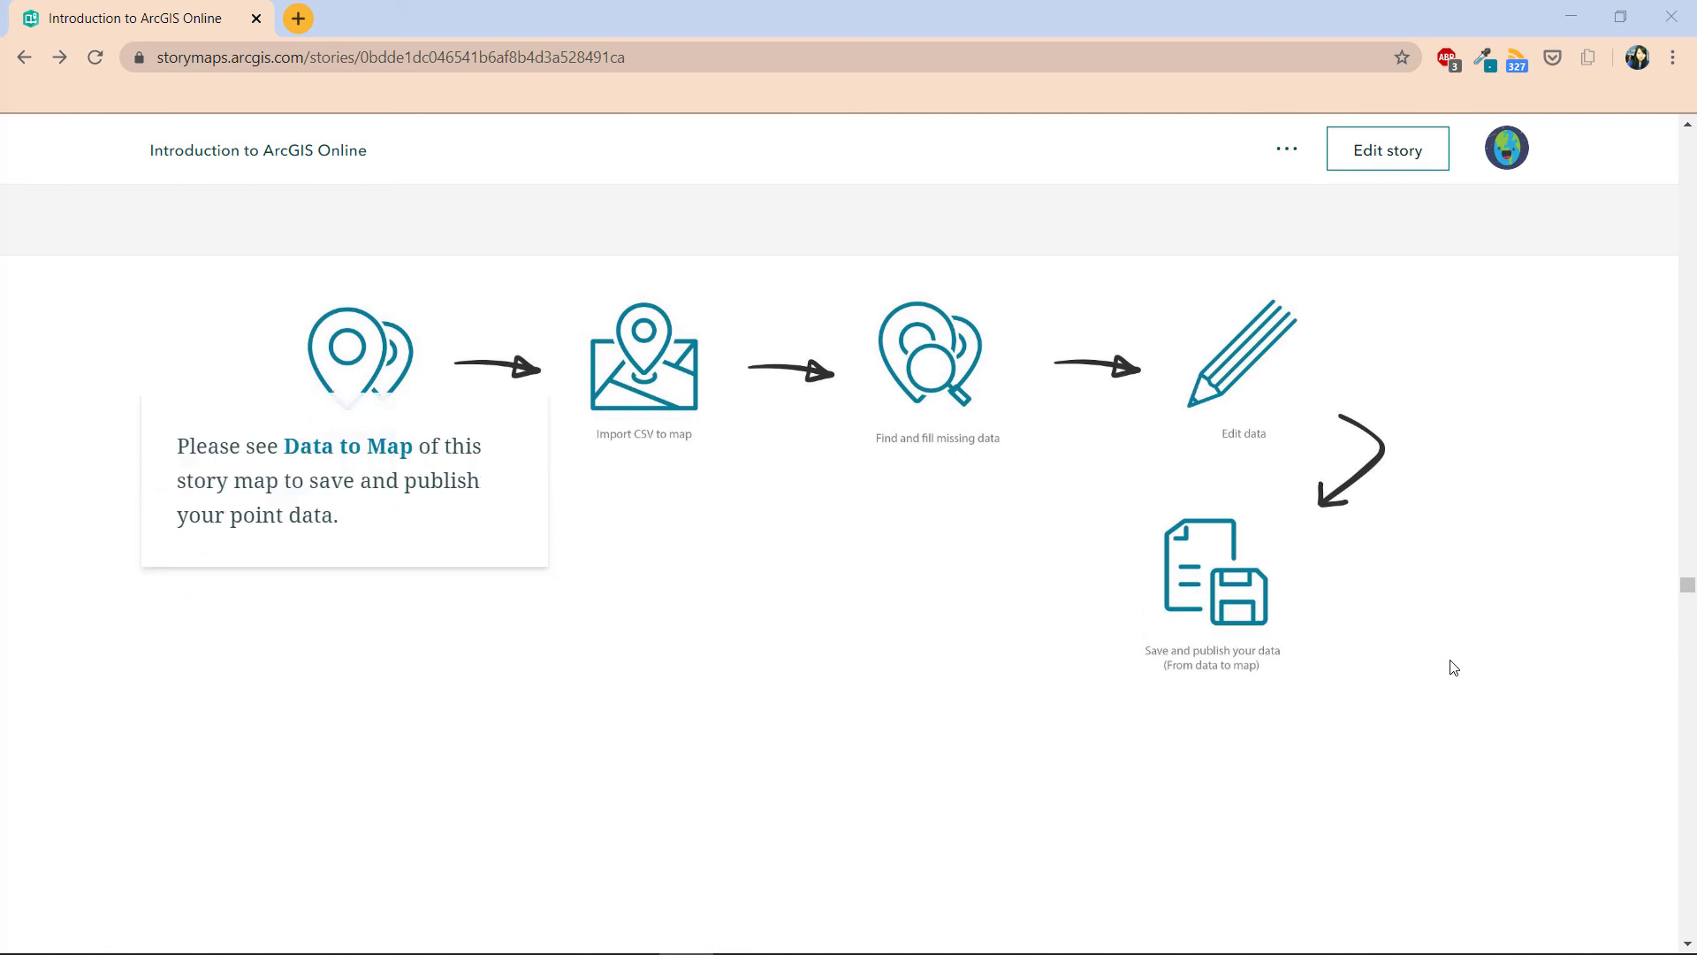
scroll(1452, 667, down, 2)
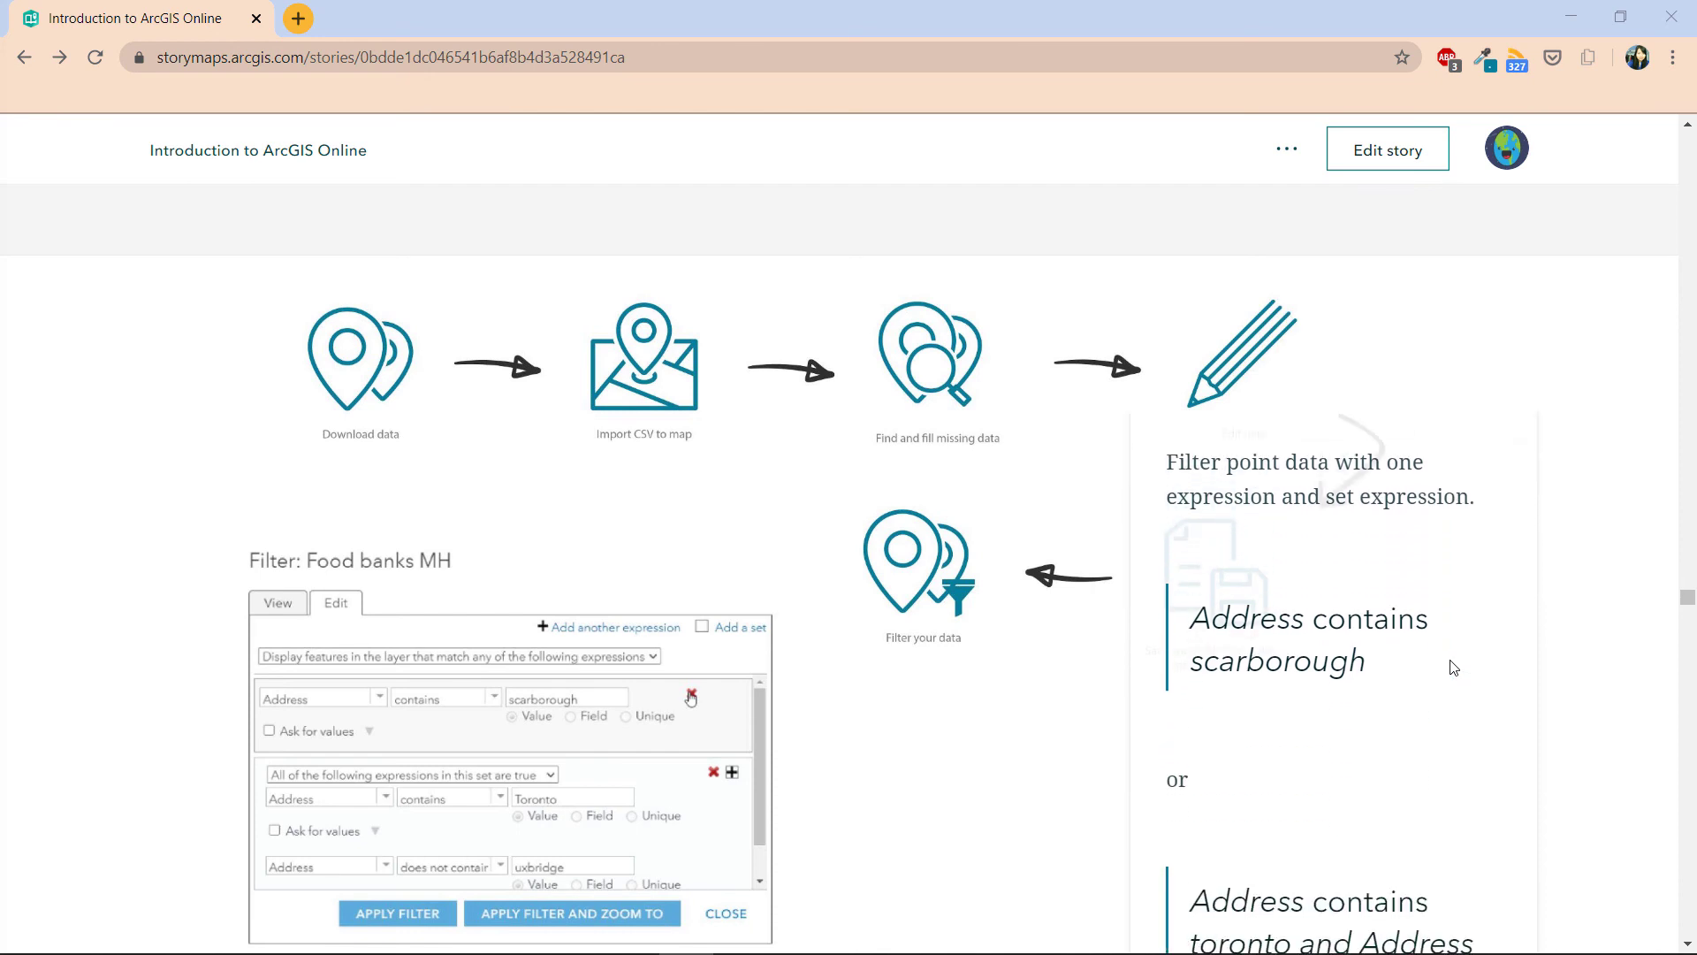
scroll(1452, 667, down, 4)
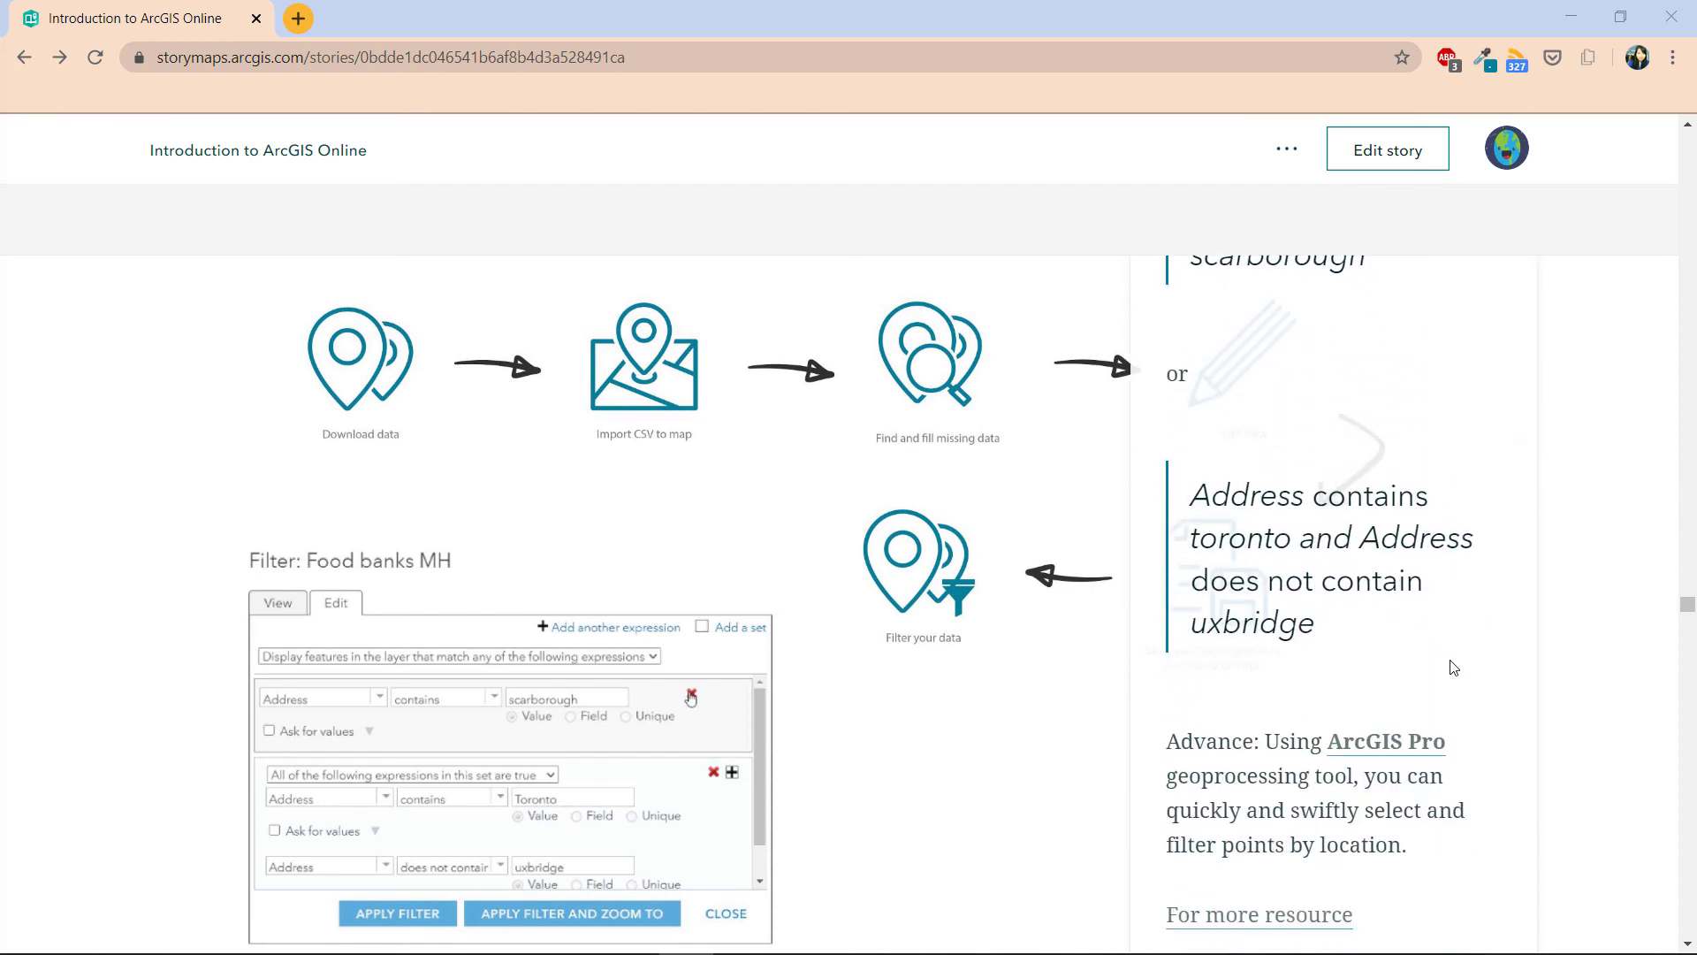
scroll(1453, 668, down, 5)
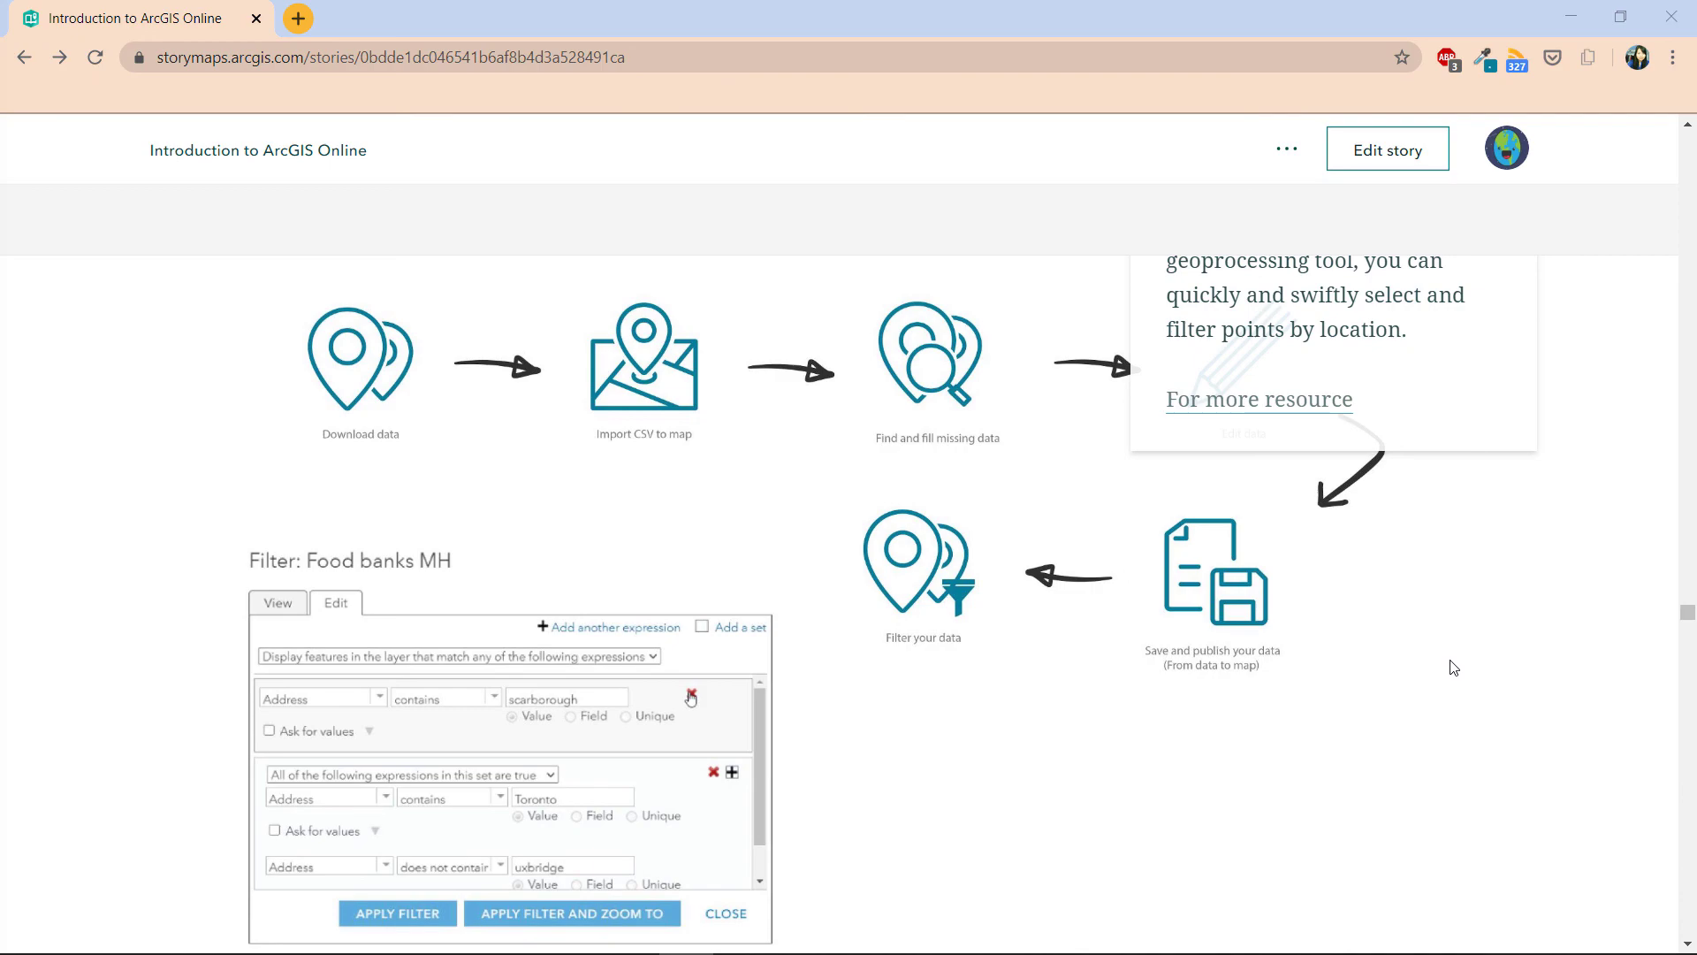
scroll(1453, 667, down, 3)
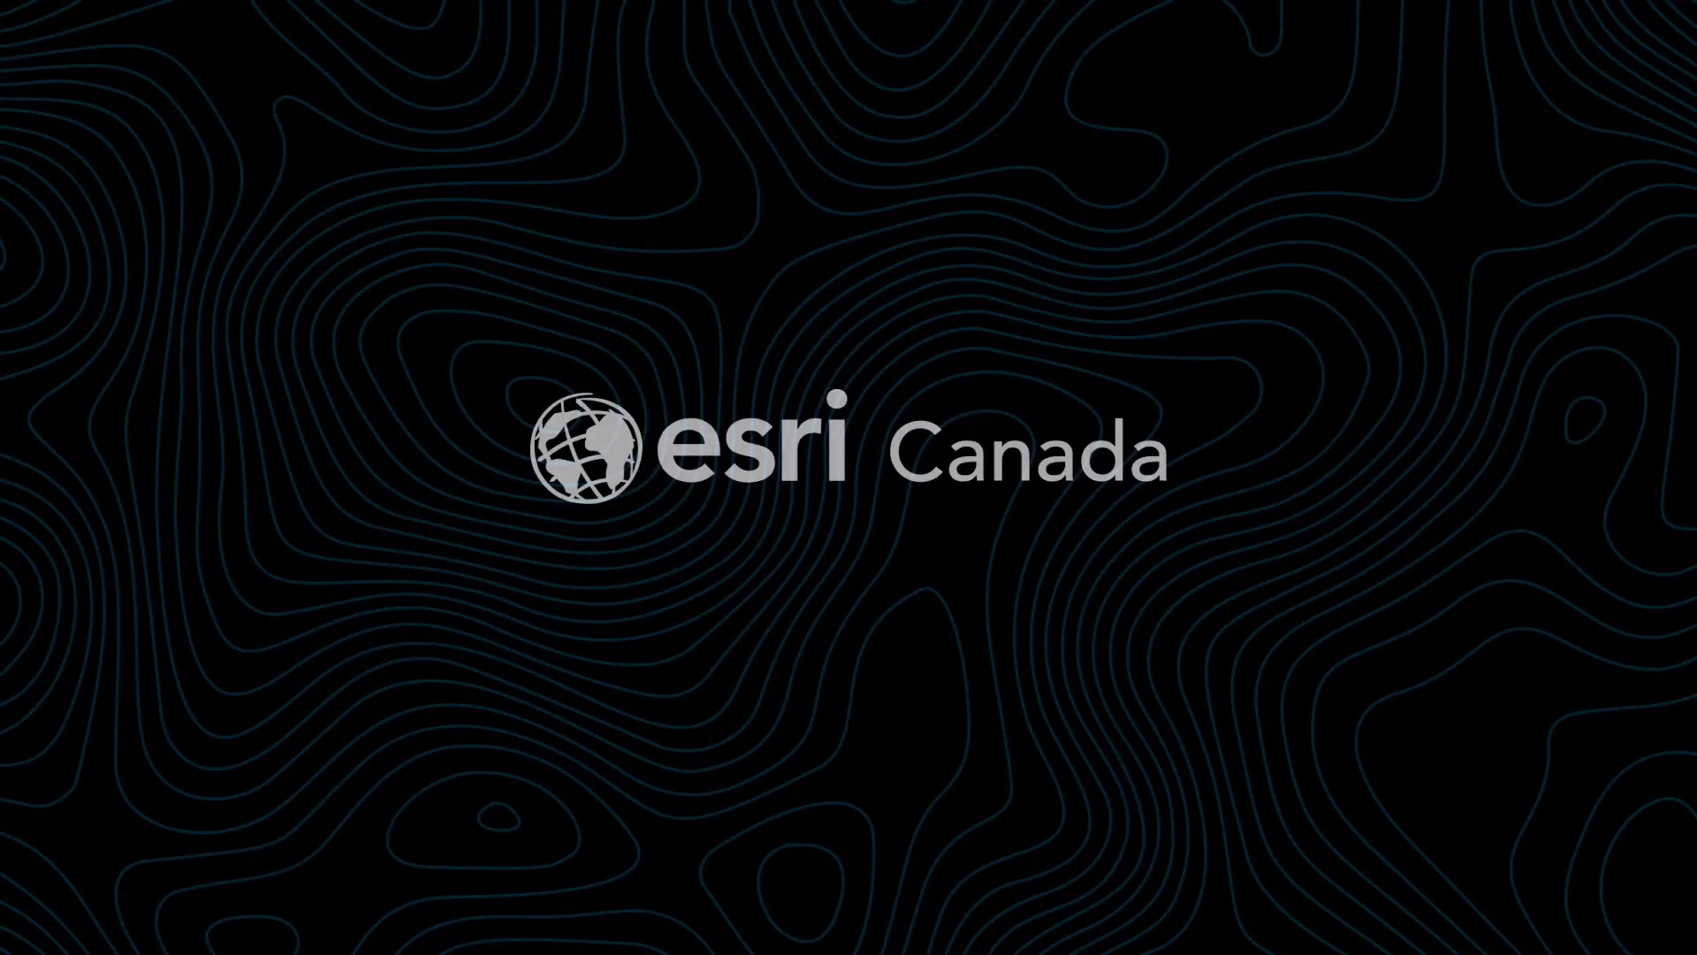